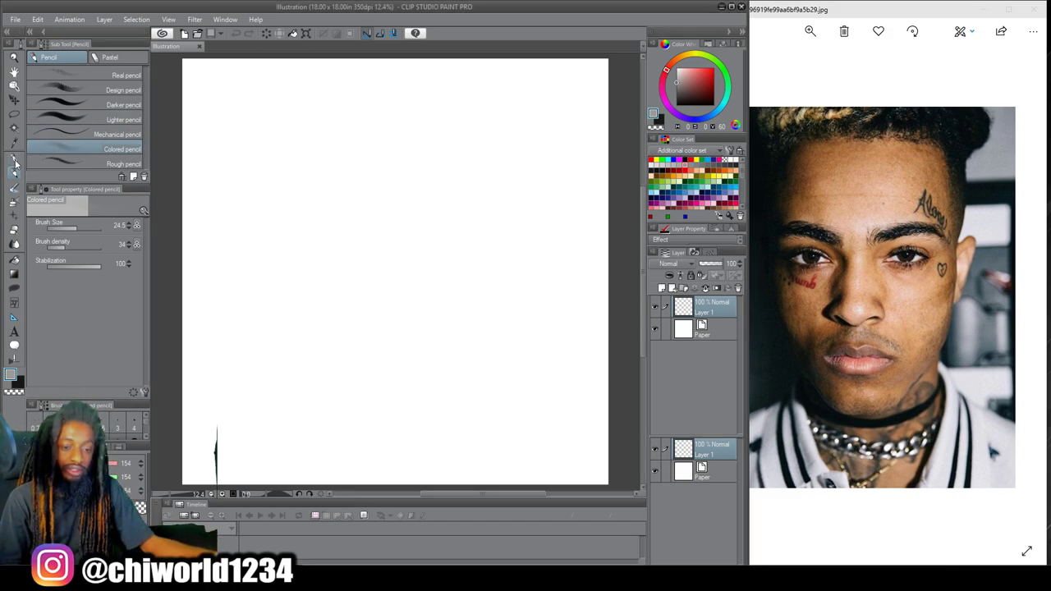
Sketch the right-hand contour of the face from the jaw up to the temple with light G-pen strokes
click(14, 158)
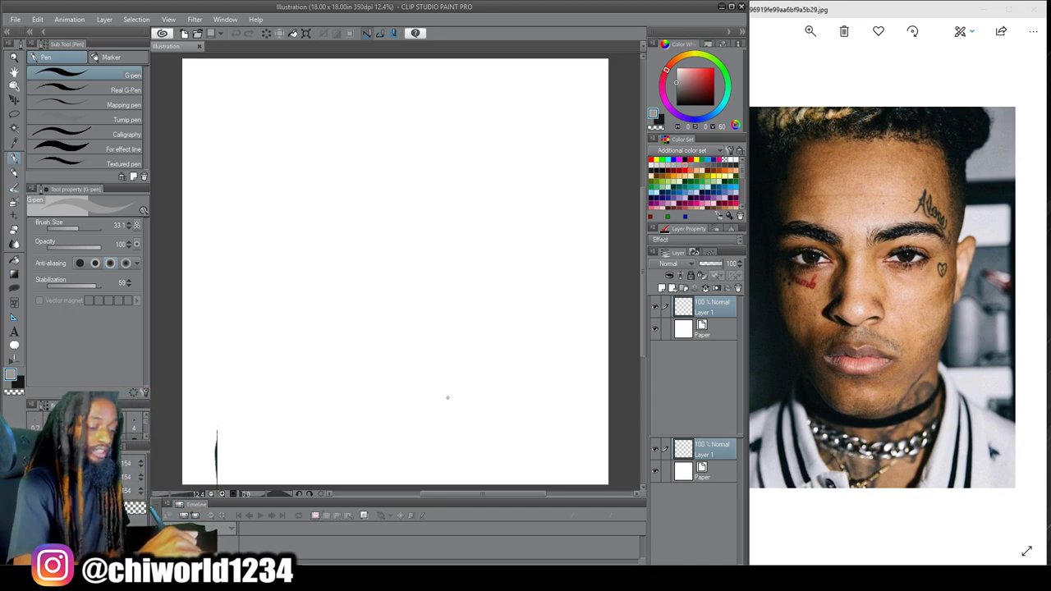
drag(448, 397, 453, 389)
mouse_move(440, 428)
mouse_down()
mouse_move(481, 375)
mouse_move(493, 297)
mouse_up()
drag(496, 349, 504, 261)
mouse_move(494, 305)
mouse_down()
mouse_move(501, 243)
mouse_move(488, 210)
mouse_move(499, 220)
mouse_move(504, 201)
mouse_up()
mouse_move(497, 227)
mouse_down()
mouse_move(512, 182)
mouse_move(508, 151)
mouse_up()
drag(509, 151, 509, 123)
drag(504, 184, 509, 167)
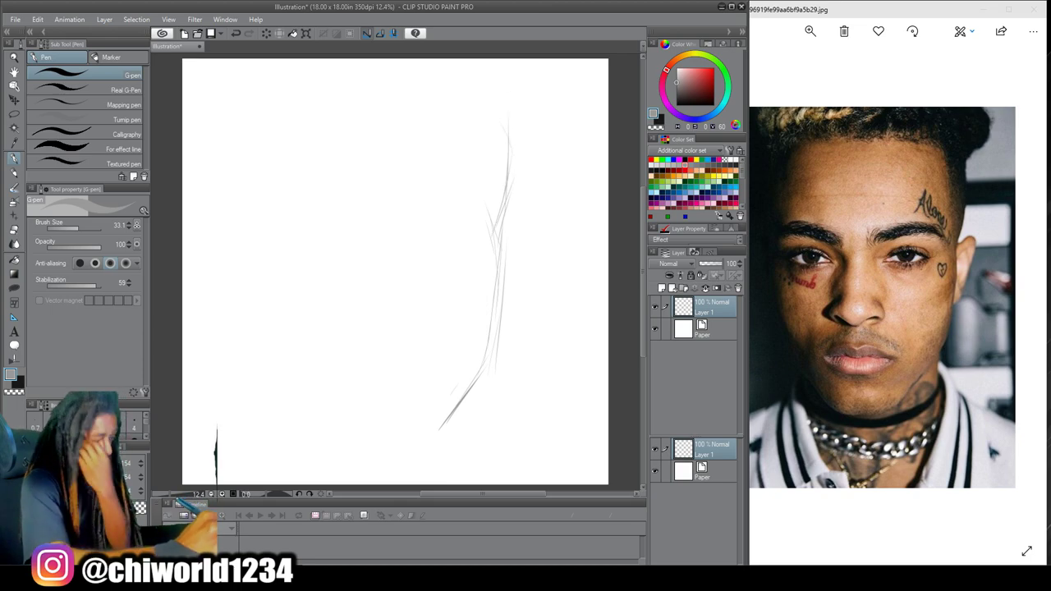
Sketch the top curve of the head and join it to the right-hand temple
mouse_move(518, 109)
mouse_down()
mouse_move(451, 75)
mouse_move(399, 67)
mouse_up()
drag(458, 85, 385, 78)
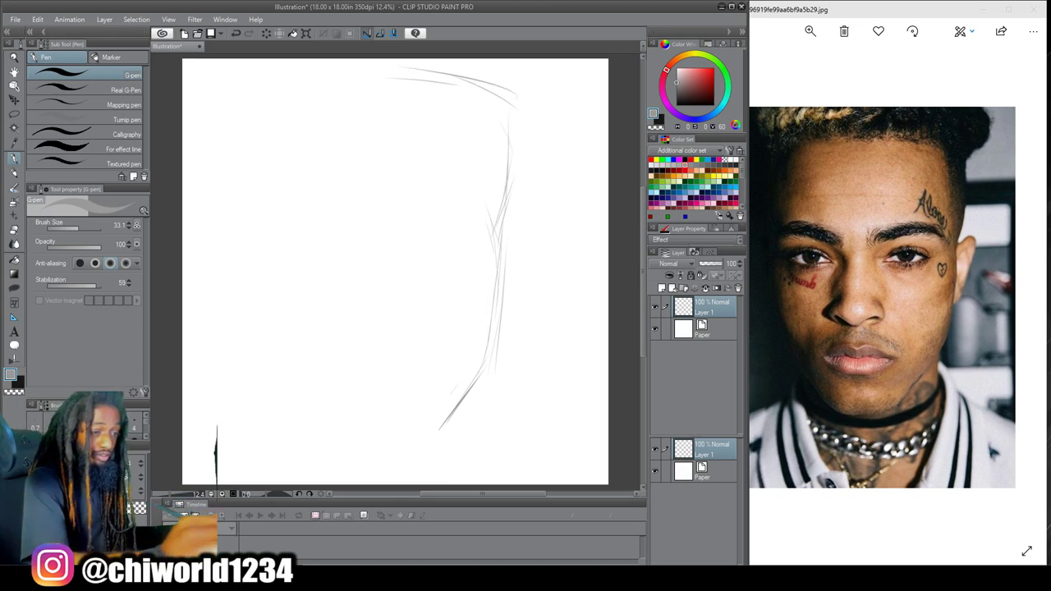
drag(497, 155, 504, 96)
Sketch the left-hand contour of the face and close the outline around the jaw and chin
drag(315, 100, 291, 167)
drag(292, 124, 294, 223)
drag(284, 91, 284, 303)
drag(289, 248, 288, 319)
drag(281, 243, 289, 341)
mouse_move(294, 287)
mouse_down()
mouse_move(291, 340)
mouse_move(332, 430)
mouse_up()
mouse_move(449, 394)
mouse_down()
mouse_move(407, 435)
mouse_move(432, 426)
mouse_move(420, 436)
mouse_move(363, 444)
mouse_up()
mouse_move(322, 407)
mouse_down()
mouse_move(339, 427)
mouse_move(382, 441)
mouse_up()
Sketch both sides of the neck and the sloping shoulder lines below the jaw
drag(473, 384, 466, 448)
mouse_move(476, 404)
mouse_down()
mouse_move(474, 440)
mouse_move(489, 454)
mouse_move(476, 484)
mouse_up()
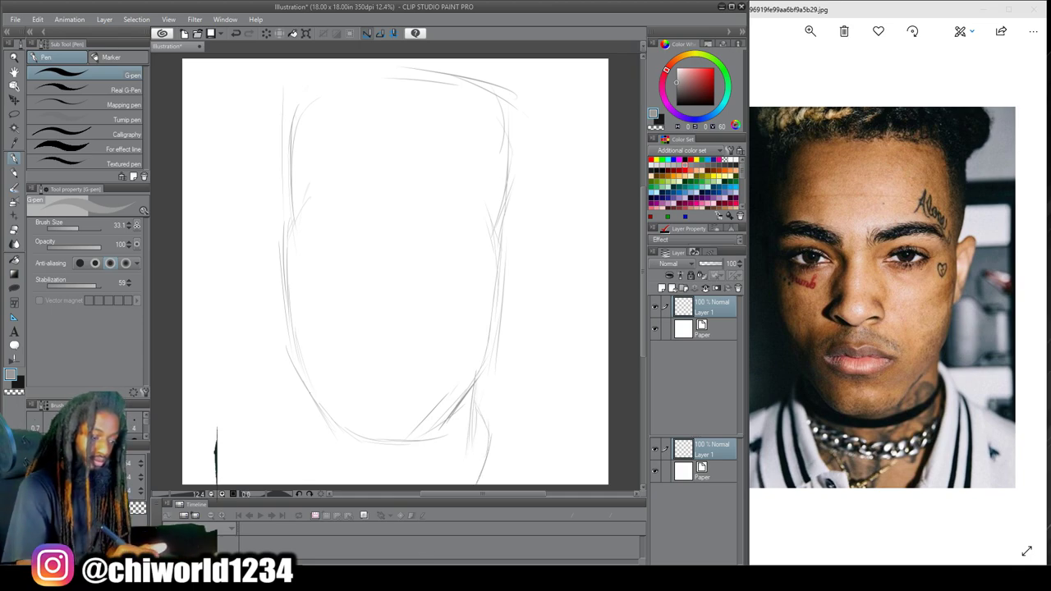
drag(306, 410, 316, 484)
drag(315, 404, 330, 484)
mouse_move(302, 383)
mouse_down()
mouse_move(276, 432)
mouse_move(218, 440)
mouse_up()
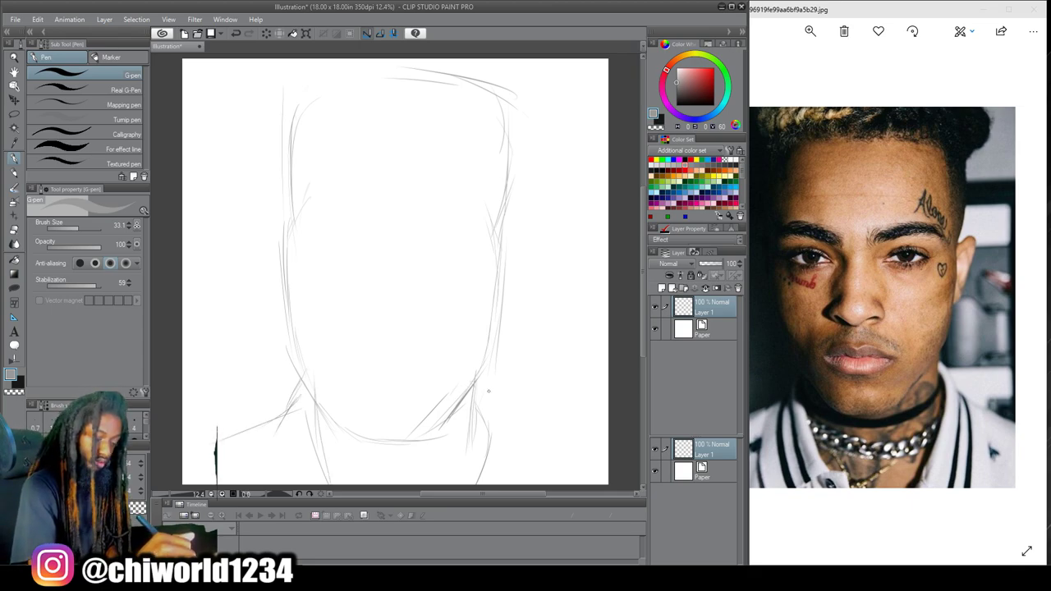
mouse_move(476, 385)
mouse_down()
mouse_move(510, 420)
mouse_move(585, 442)
mouse_up()
Sketch the right-hand ear with the side of the hair above it, and the visible edge of the left-hand ear
mouse_move(493, 327)
mouse_down()
mouse_move(537, 230)
mouse_move(534, 206)
mouse_move(525, 238)
mouse_up()
drag(512, 194, 540, 207)
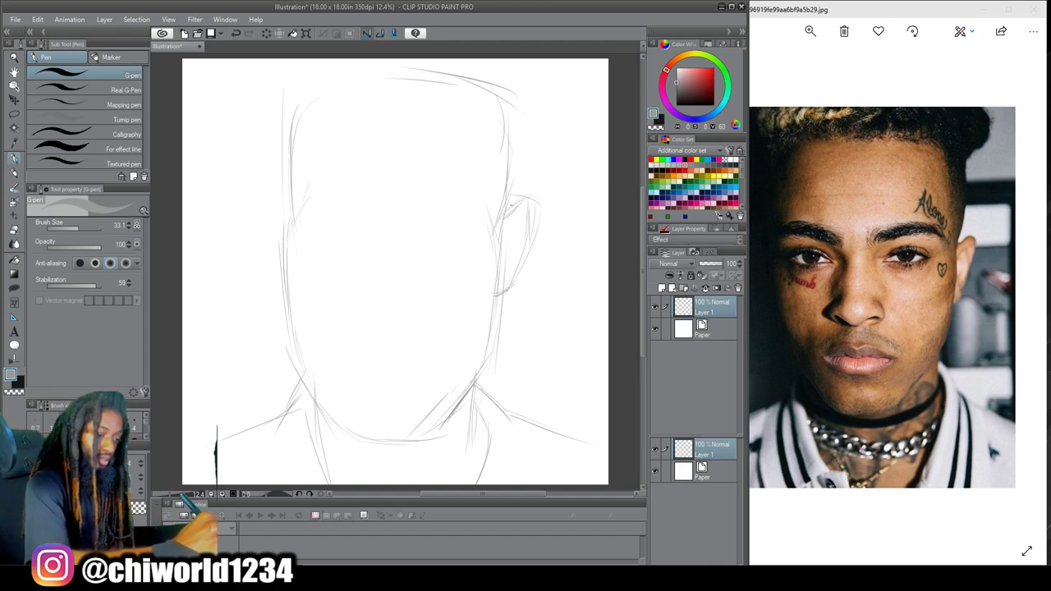
drag(508, 214, 521, 121)
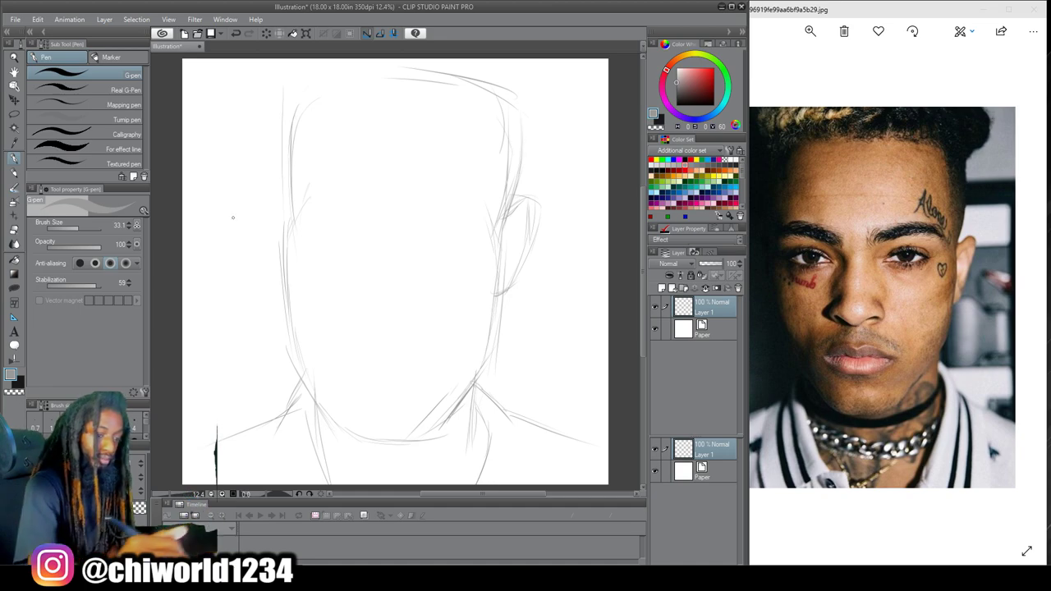
mouse_move(273, 195)
mouse_down()
mouse_move(283, 210)
mouse_move(275, 223)
mouse_up()
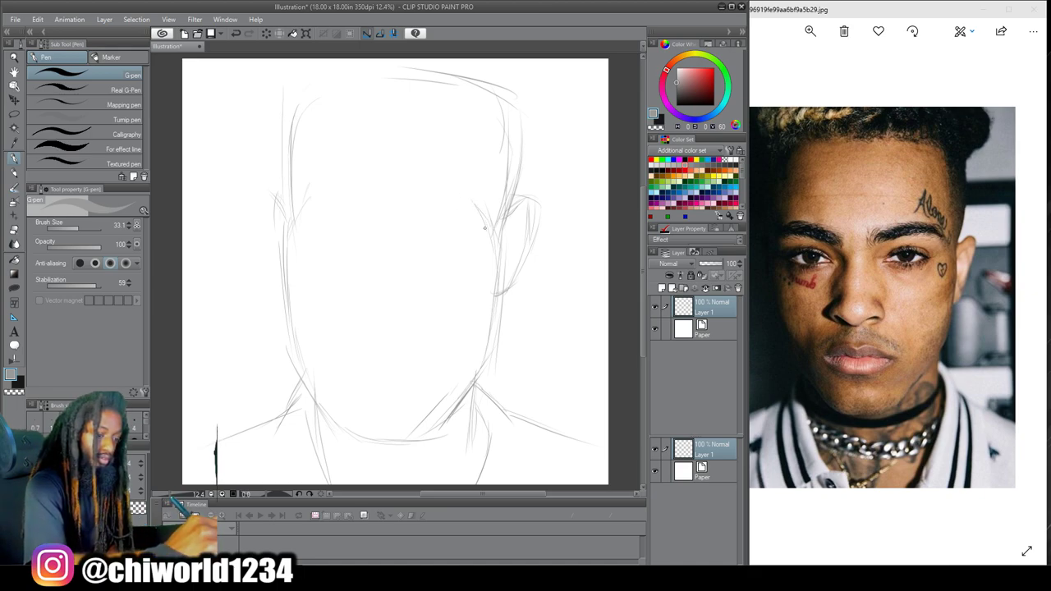
Block in the eyebrows, upper eyelids, nose and mouth with light guide lines matching the reference portrait
drag(507, 196, 401, 199)
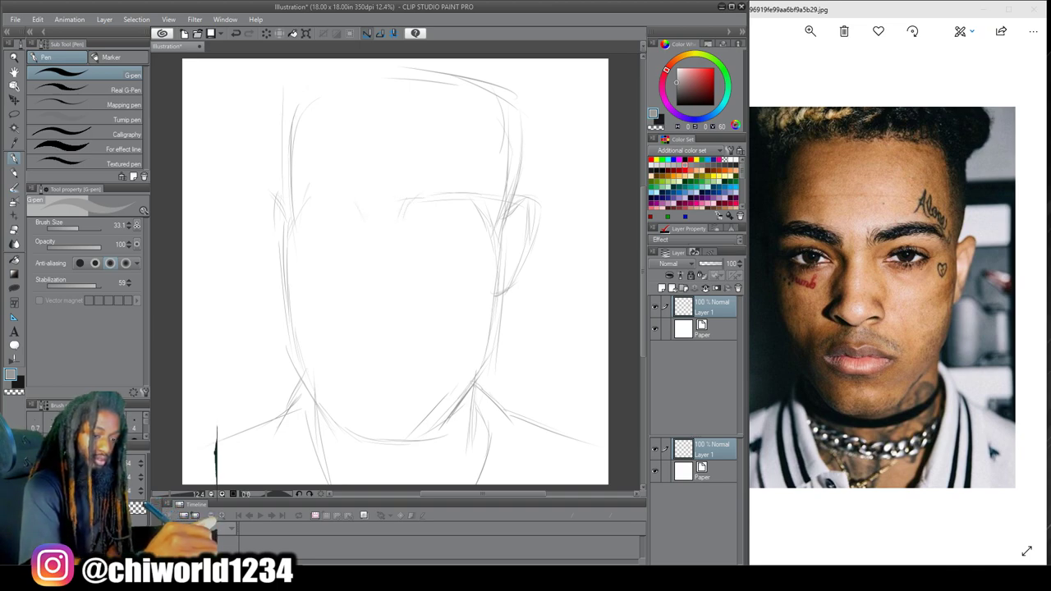
mouse_move(325, 191)
mouse_down()
mouse_move(349, 206)
mouse_move(371, 209)
mouse_move(291, 204)
mouse_up()
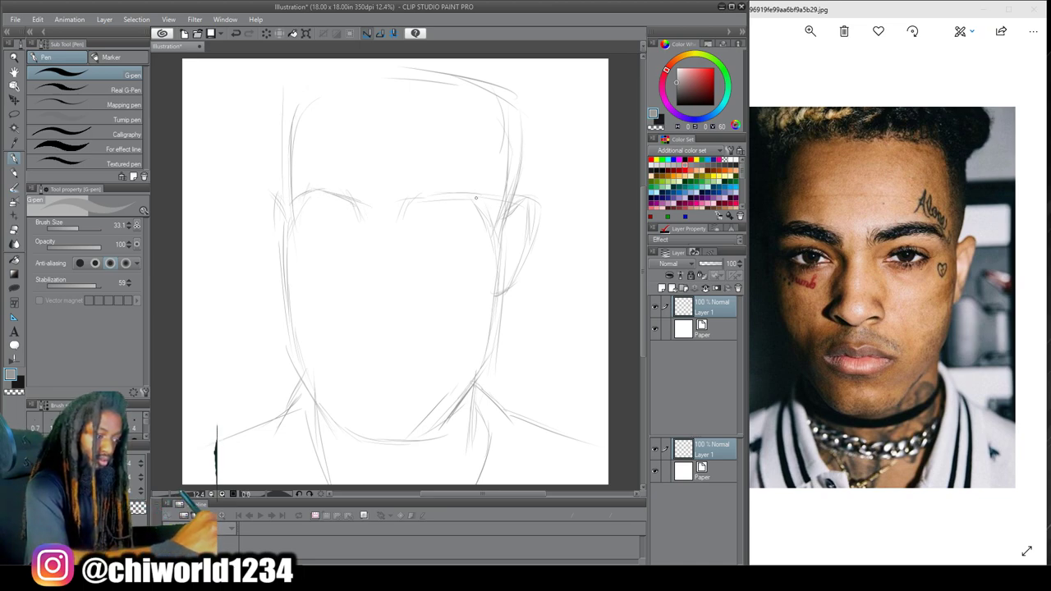
mouse_move(476, 202)
mouse_down()
mouse_move(497, 218)
mouse_move(433, 215)
mouse_move(433, 237)
mouse_up()
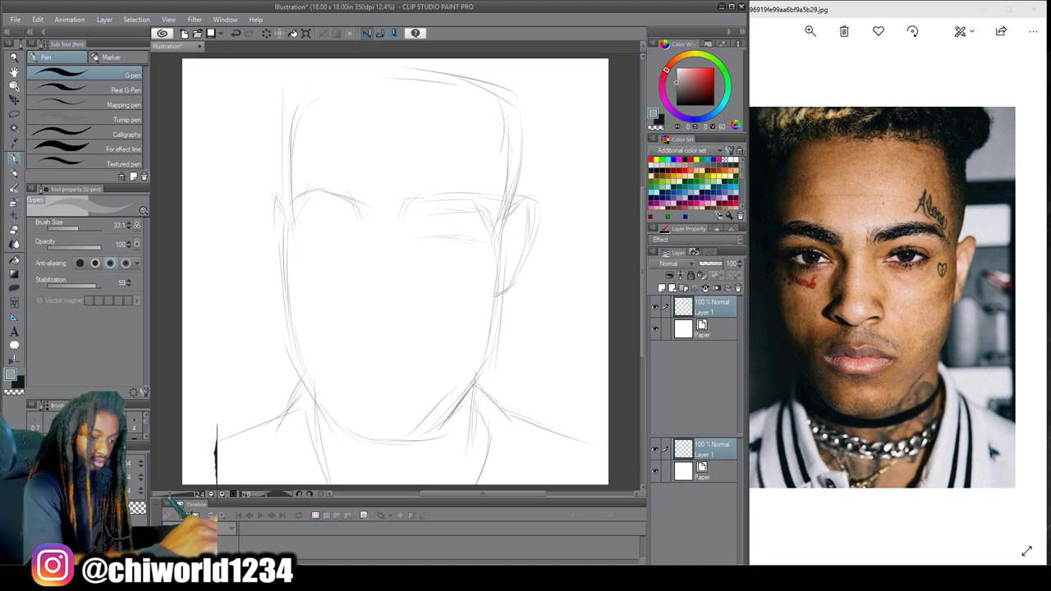
mouse_move(322, 227)
mouse_down()
mouse_move(346, 230)
mouse_move(298, 238)
mouse_up()
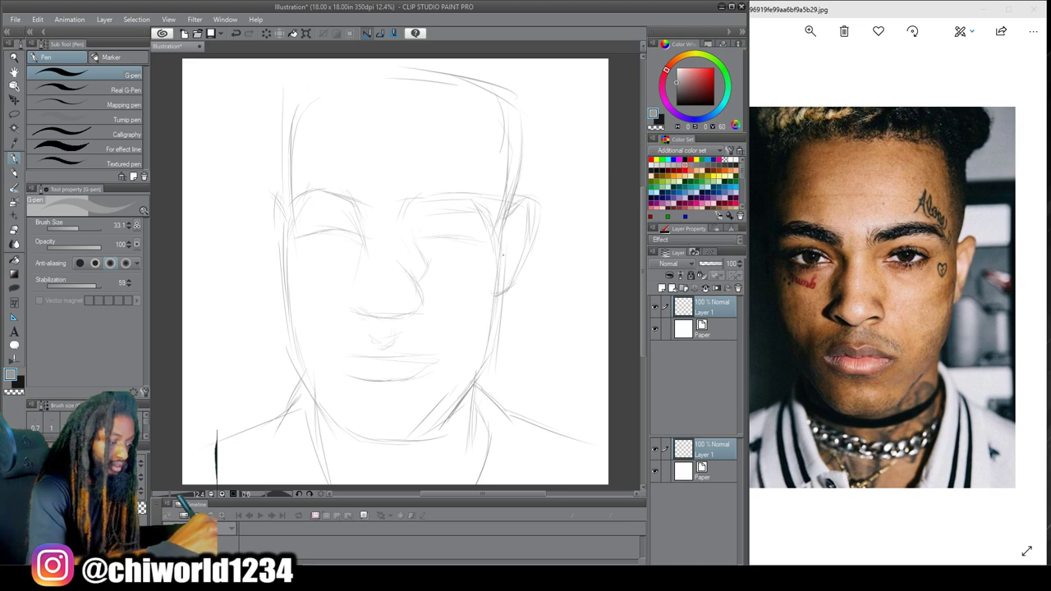
Refine the inner edge of the right-hand ear, the eyelids and the left-hand eyebrow with short strokes
drag(510, 243, 506, 288)
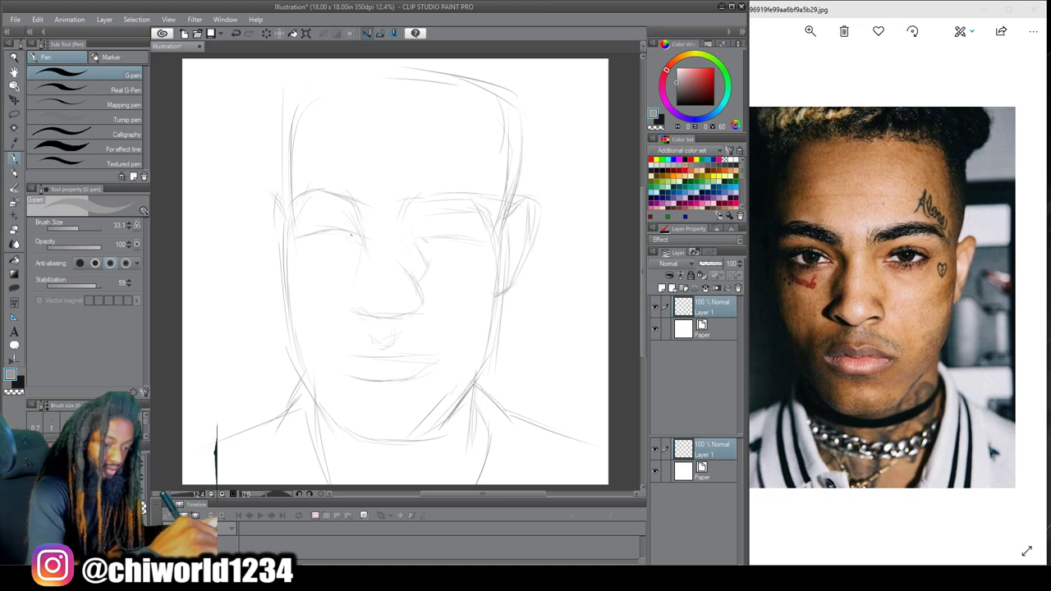
drag(354, 238, 341, 234)
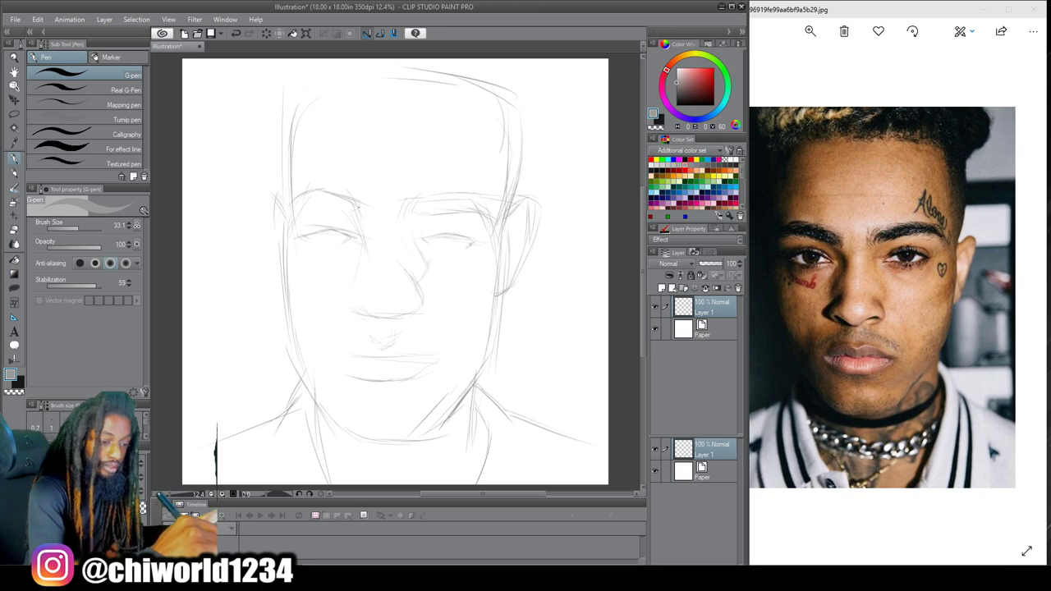
drag(332, 211, 351, 218)
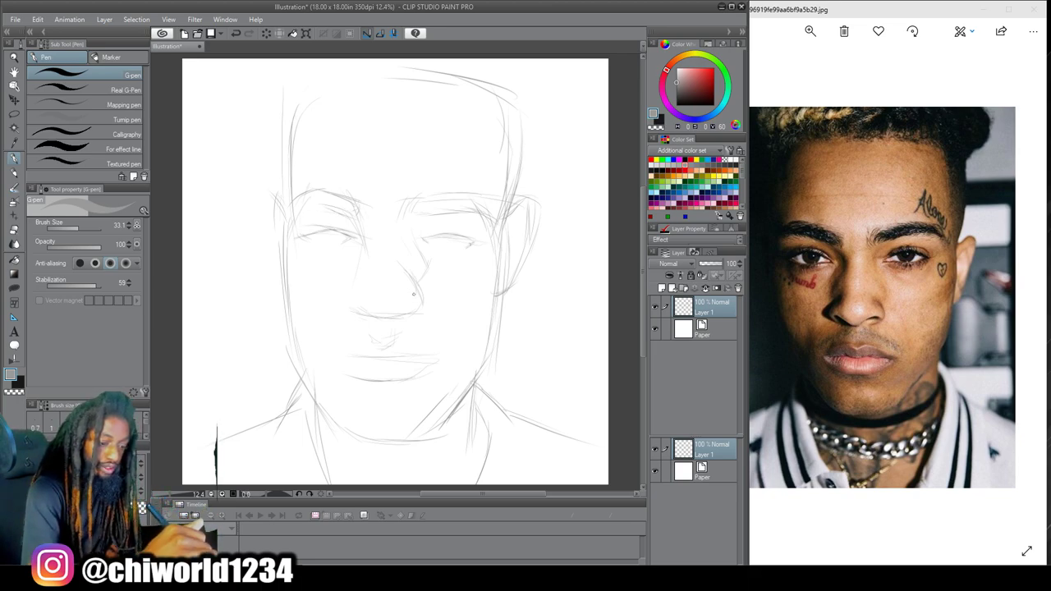
Define both nostril wings and the underside of the nose
drag(421, 297, 410, 313)
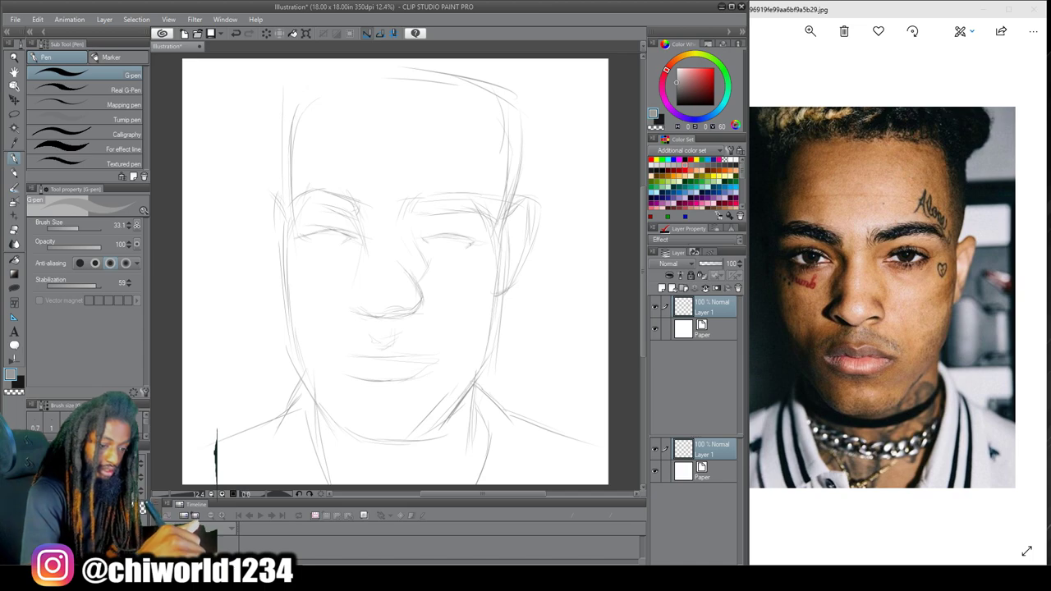
drag(371, 314, 354, 297)
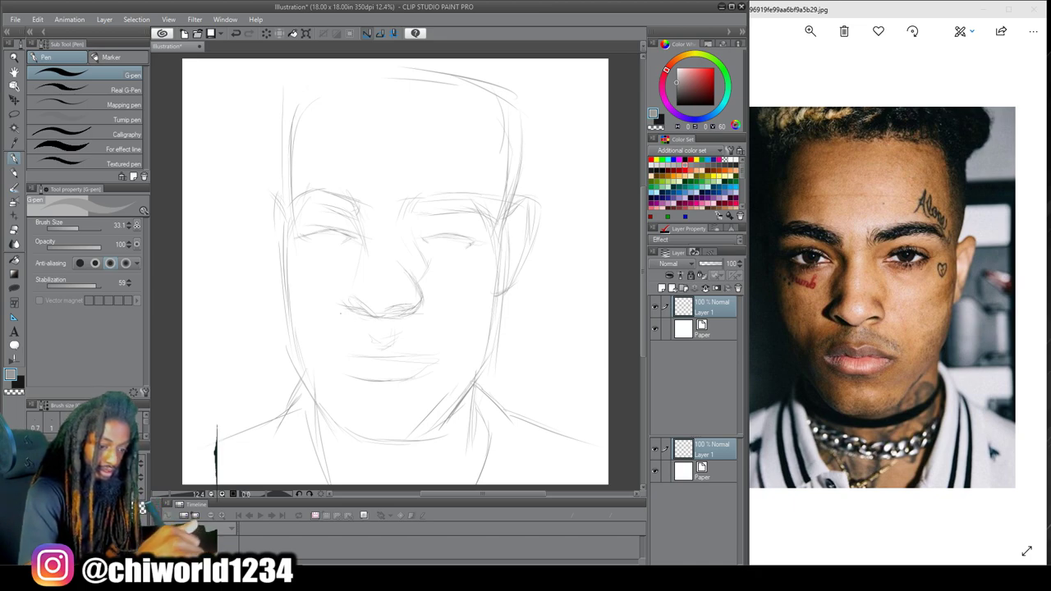
drag(362, 310, 341, 298)
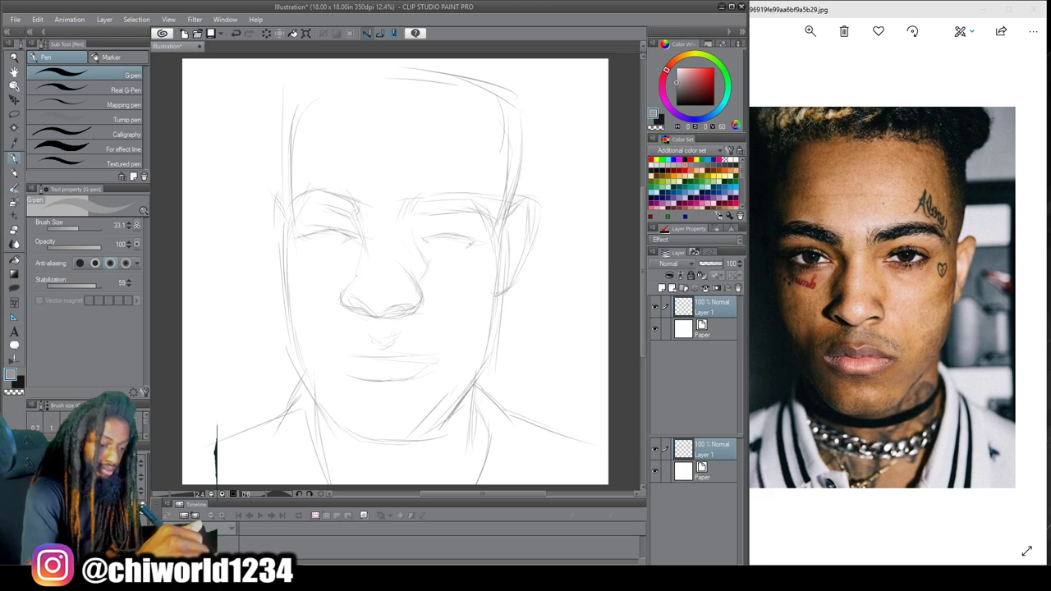
Shape the upper and lower lips with their parting line, and reinforce the right-hand jawline
click(325, 360)
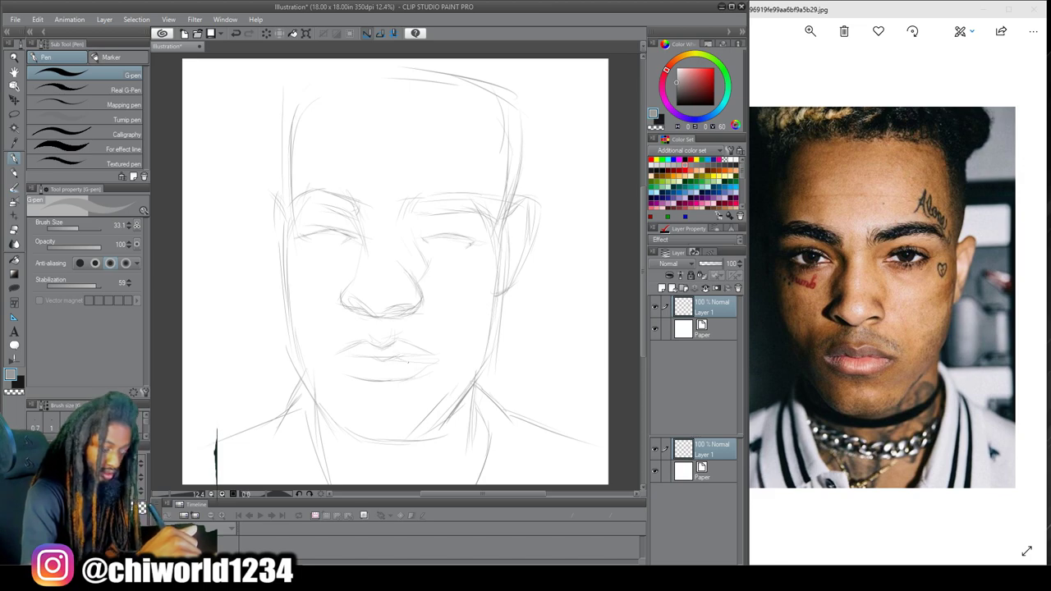
drag(411, 359, 430, 358)
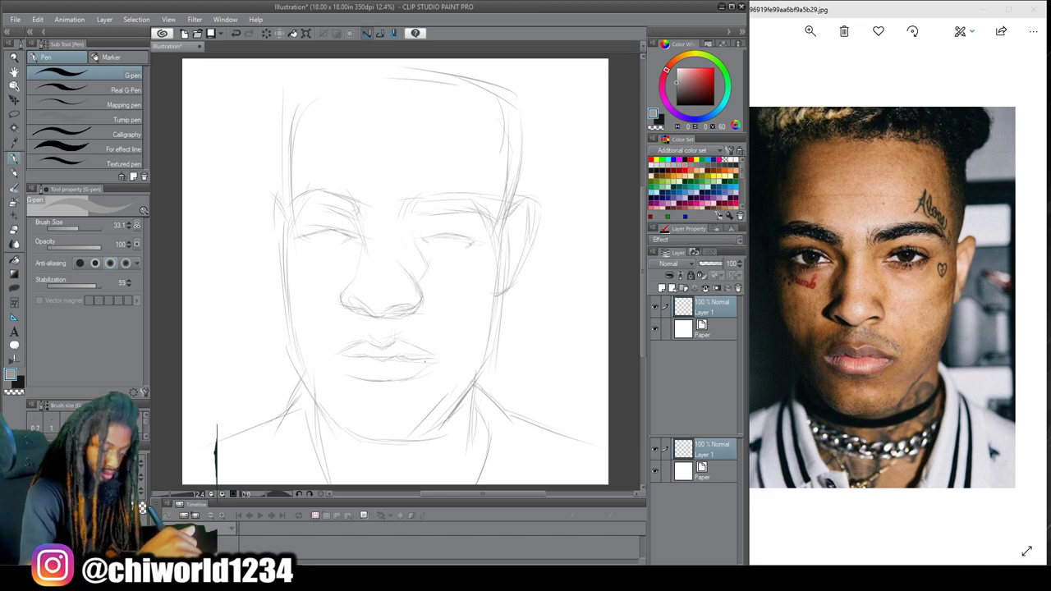
drag(432, 365, 412, 376)
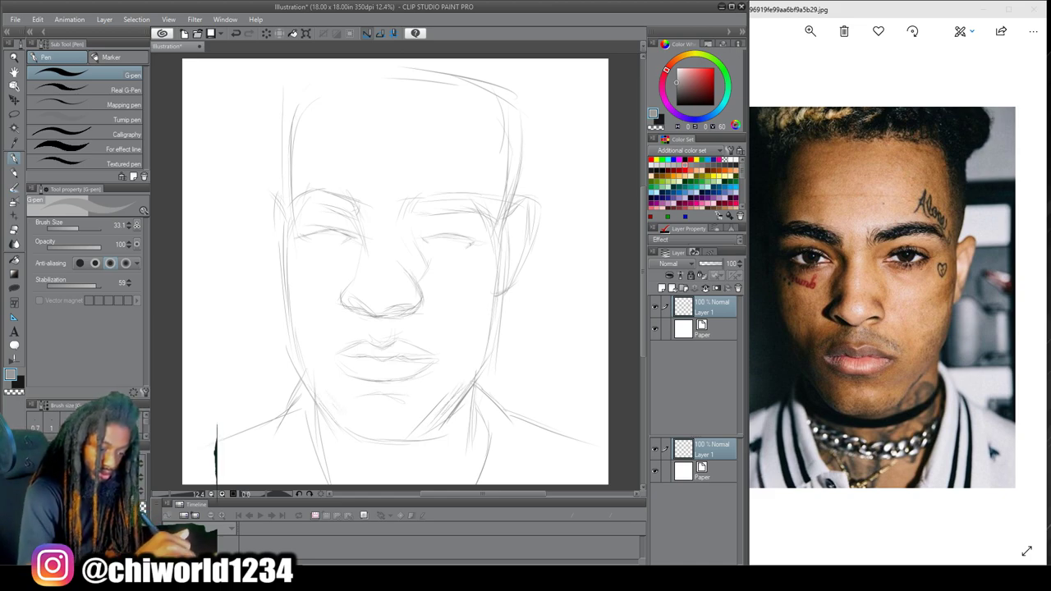
drag(501, 295, 470, 389)
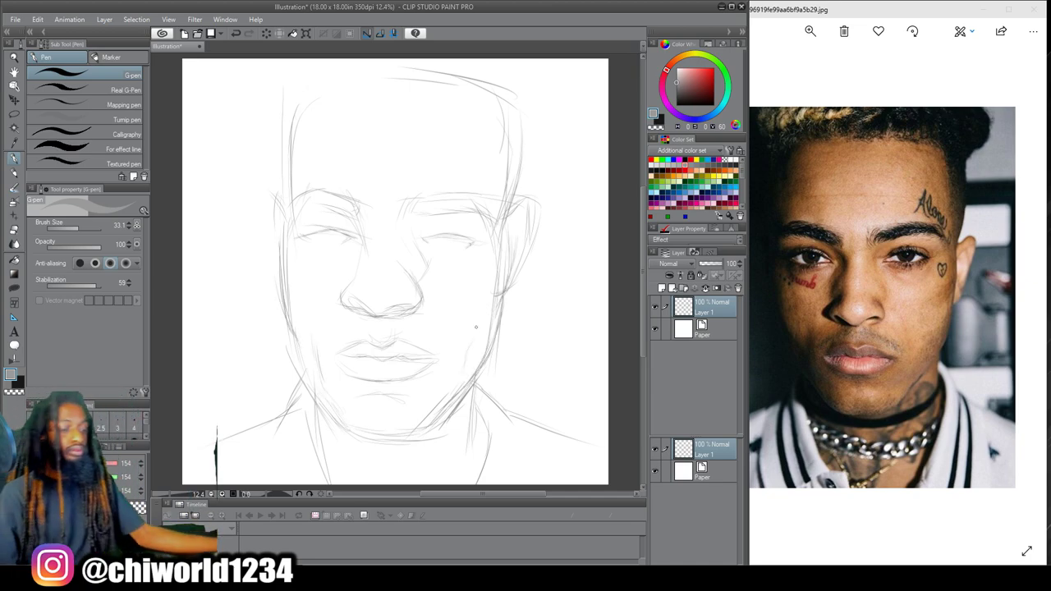
Enlarge the reference portrait in Photos around the right-hand eye and eyebrow, beside the "Alone" tattoo
key(ctrl+plus)
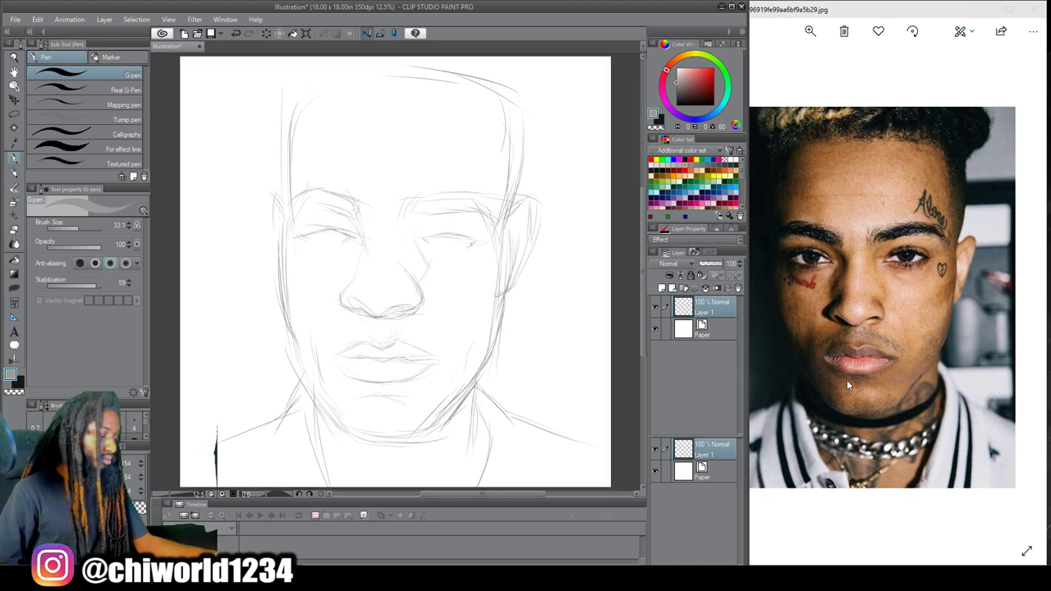
key(ctrl+minus)
key(ctrl+plus)
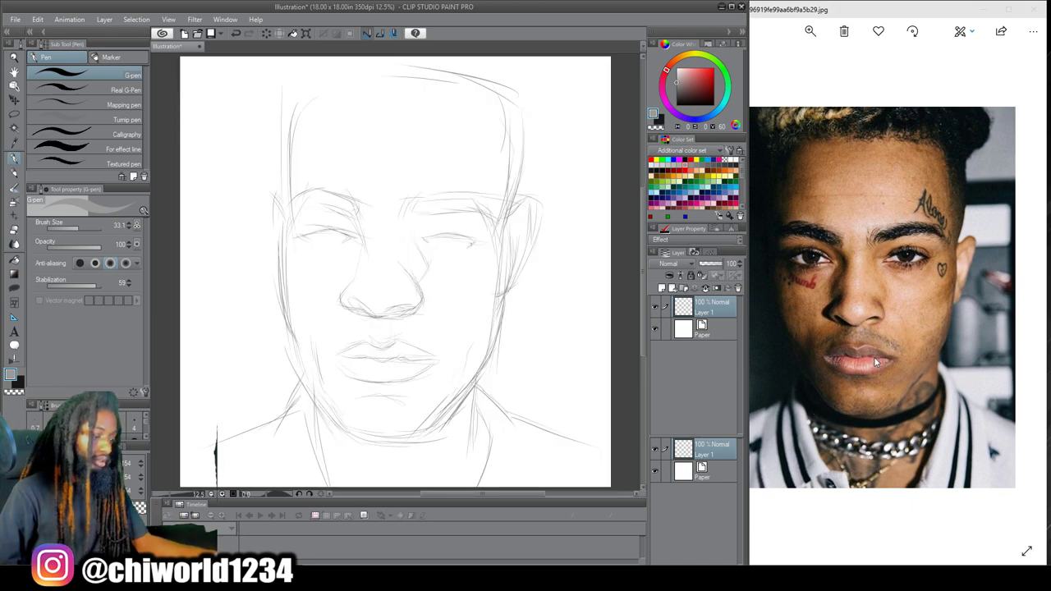
click(877, 357)
scroll(877, 356, up, 5)
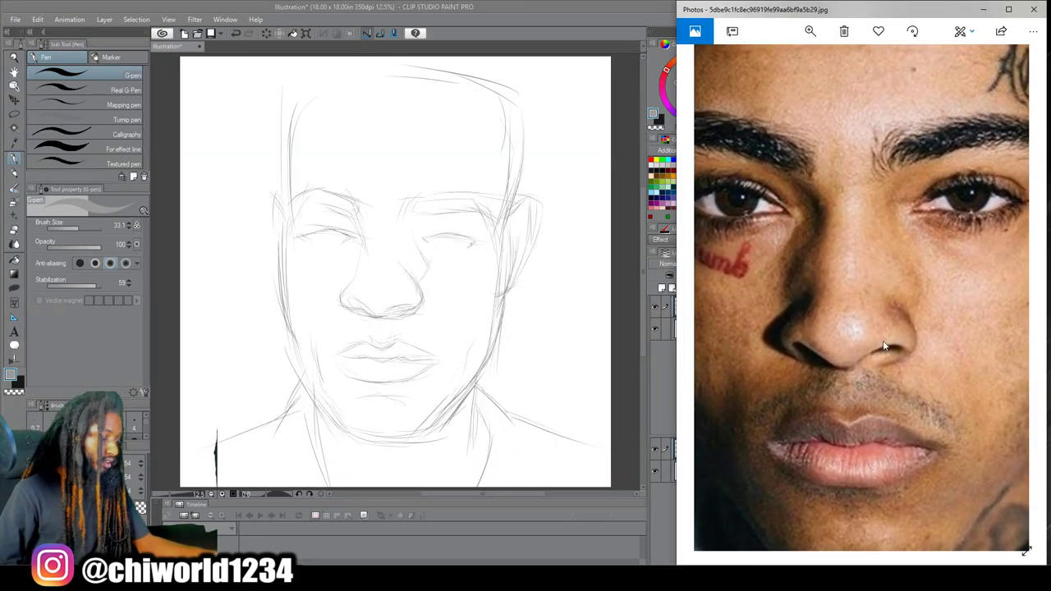
drag(862, 376, 762, 461)
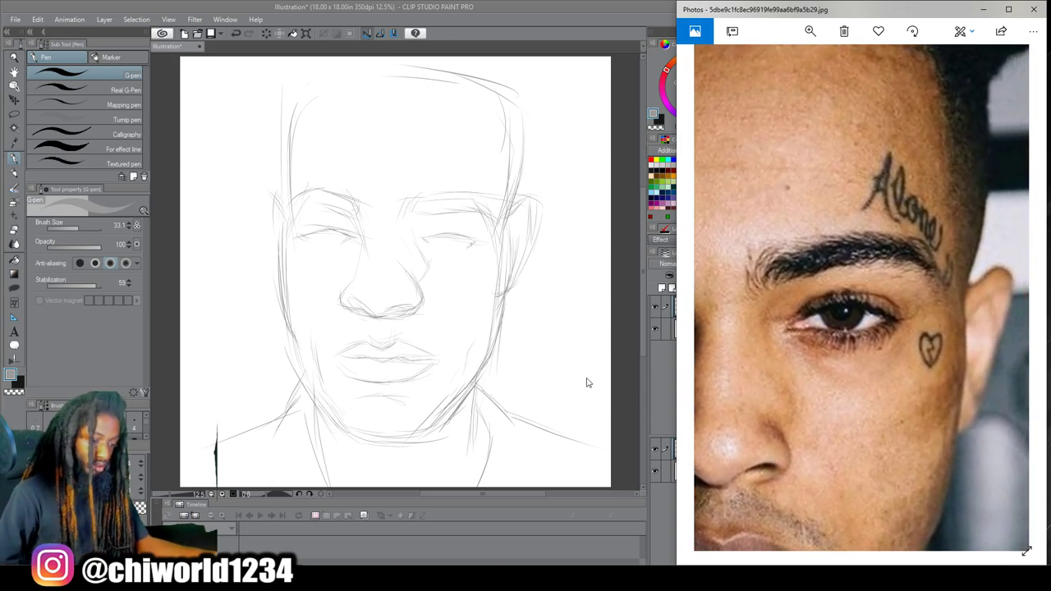
Return to the Clip Studio Paint canvas and draw the right-hand eye with its lids, corners, iris and eyelid crease
click(479, 312)
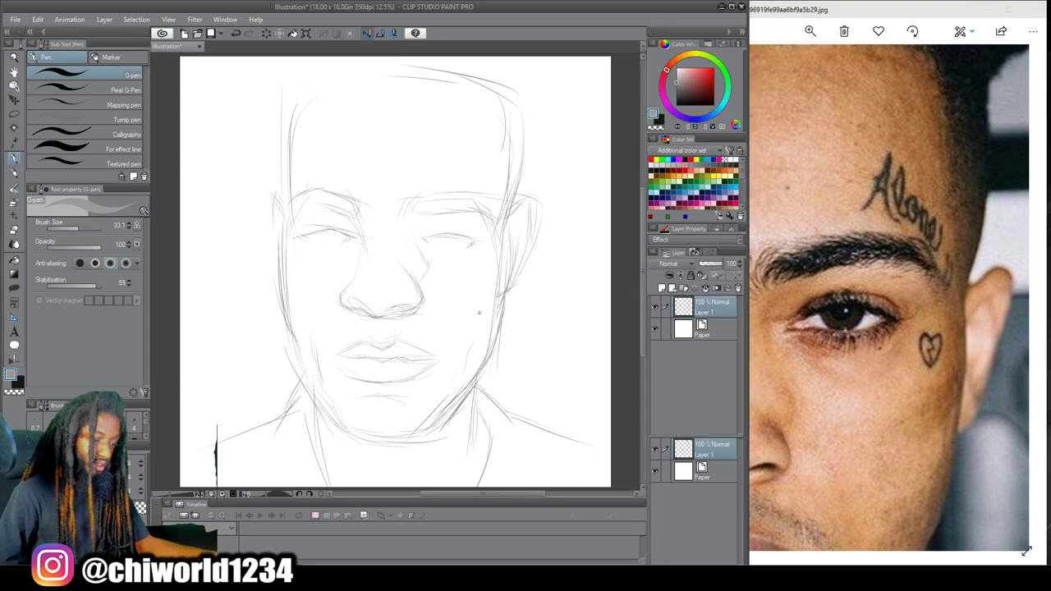
scroll(480, 312, up, 3)
drag(481, 314, 753, 310)
drag(479, 198, 479, 308)
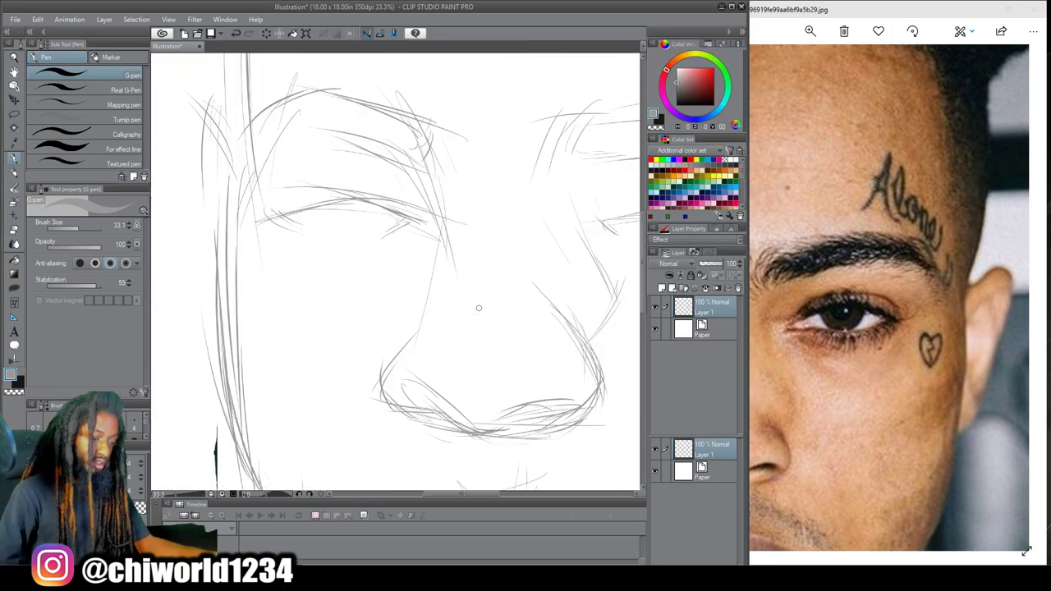
scroll(479, 309, right, 4)
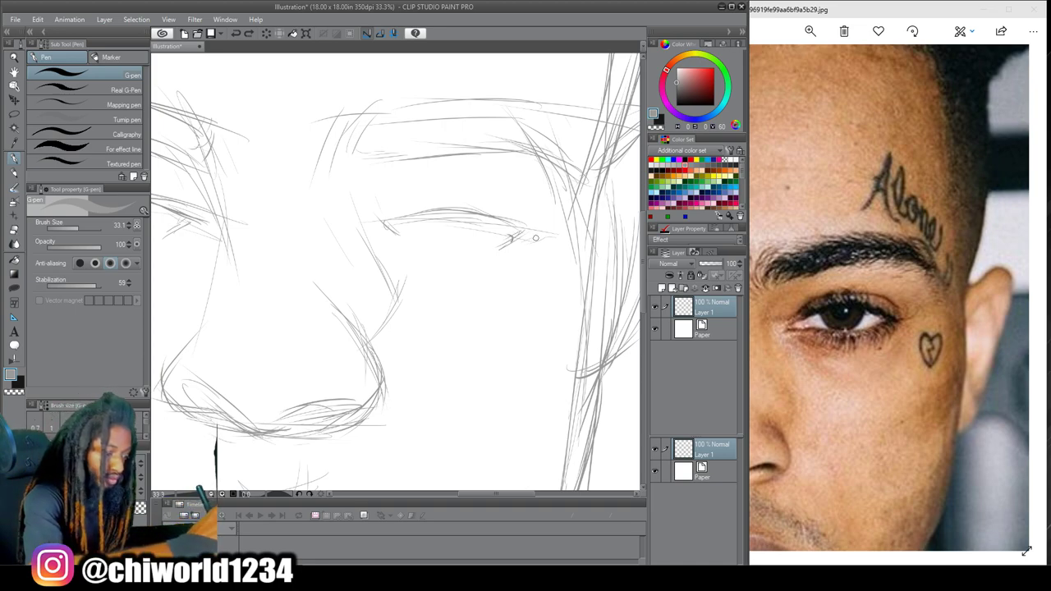
drag(496, 237, 530, 240)
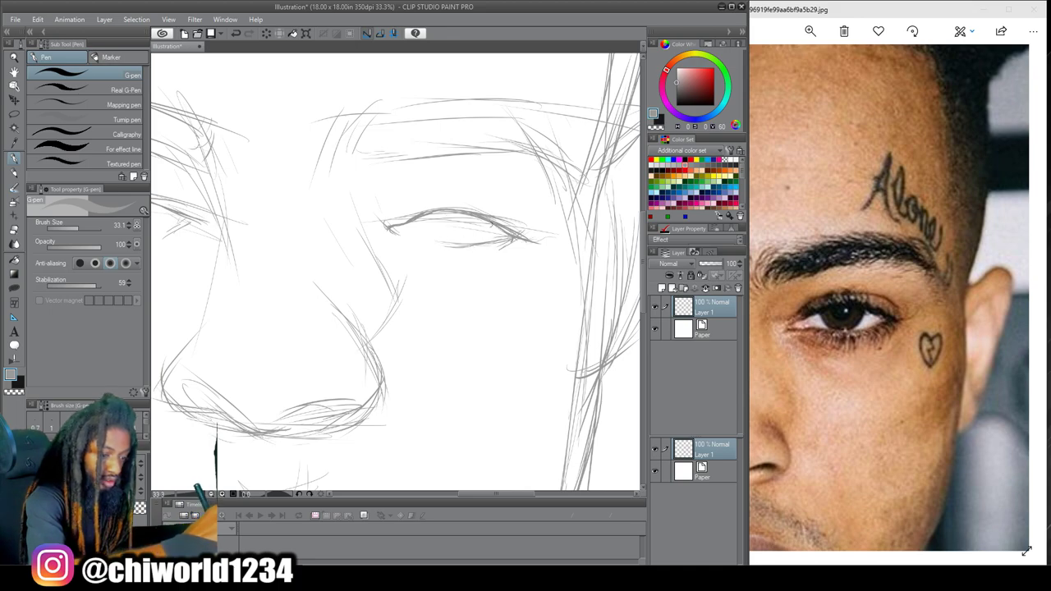
drag(447, 213, 417, 220)
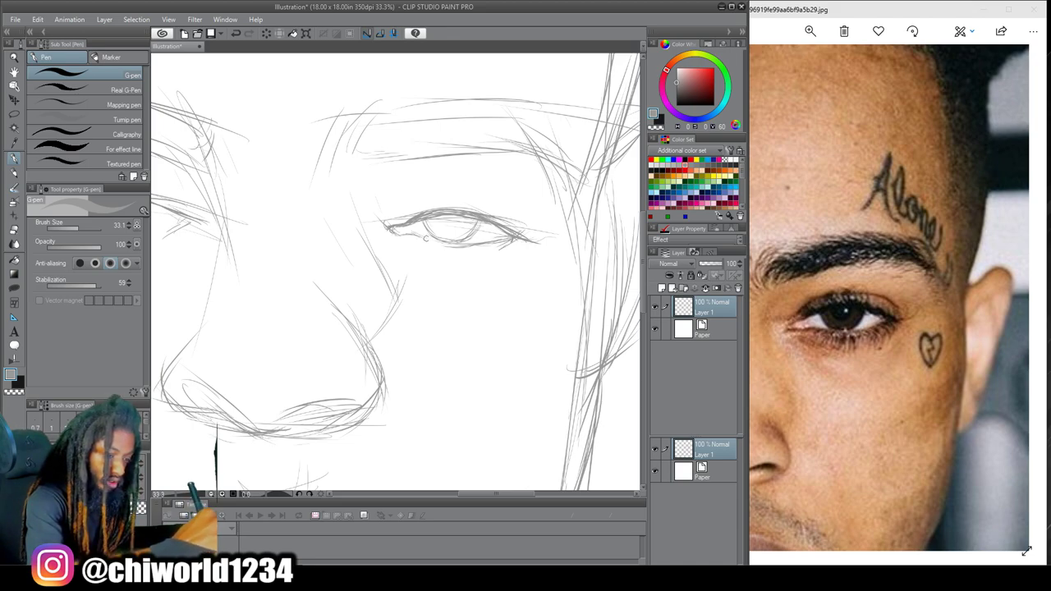
drag(403, 223, 524, 215)
drag(419, 237, 512, 243)
Build up the right-hand eyebrow with short hair strokes and darken the face contour beside the ear
mouse_move(575, 164)
mouse_down()
mouse_move(554, 178)
mouse_move(496, 146)
mouse_move(353, 156)
mouse_move(402, 123)
mouse_up()
mouse_move(570, 159)
mouse_down()
mouse_move(554, 189)
mouse_move(501, 130)
mouse_up()
mouse_move(545, 152)
mouse_down()
mouse_move(481, 120)
mouse_move(363, 124)
mouse_move(363, 148)
mouse_up()
mouse_move(517, 138)
mouse_down()
mouse_move(399, 123)
mouse_move(359, 148)
mouse_up()
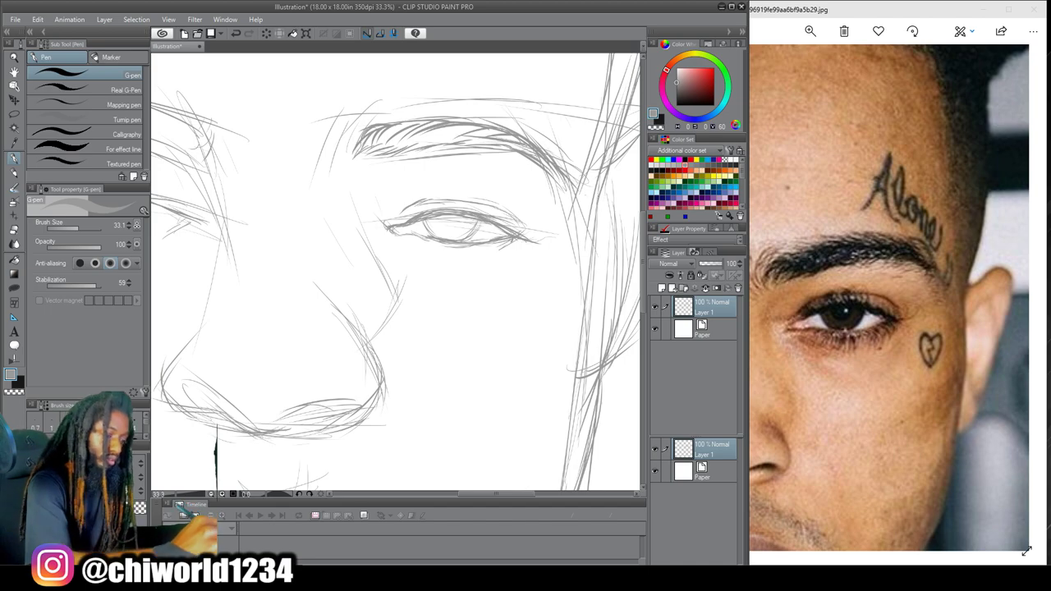
mouse_move(601, 197)
mouse_down()
mouse_move(606, 263)
mouse_move(588, 430)
mouse_up()
Reposition the canvas and enlarge the reference portrait in Photos around the left-hand eye and eyebrow, above the red tattoo
scroll(538, 273, down, 5)
scroll(486, 302, up, 4)
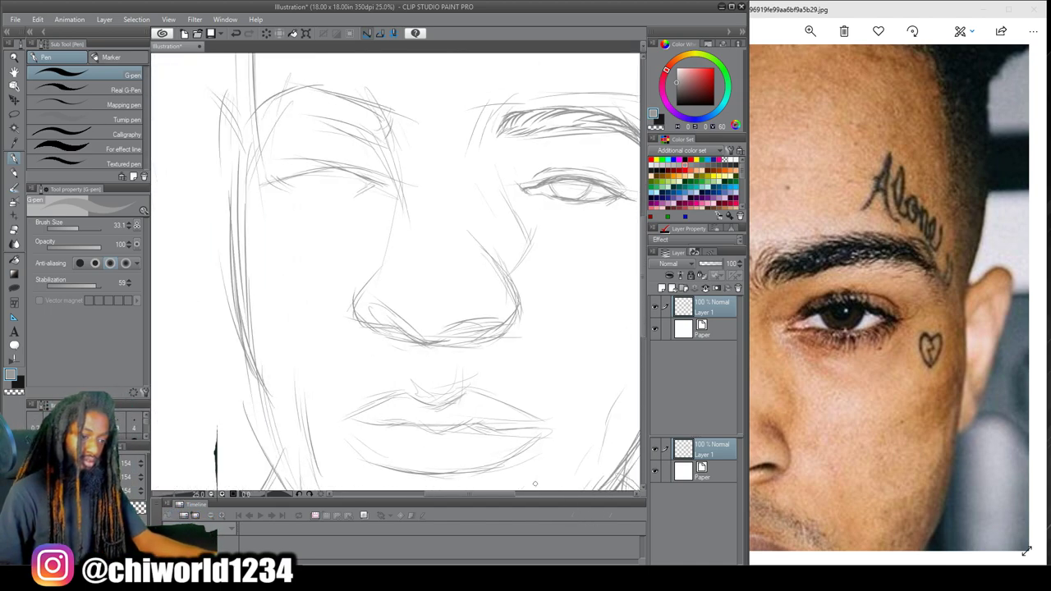
drag(509, 246, 400, 302)
click(770, 417)
scroll(866, 433, down, 3)
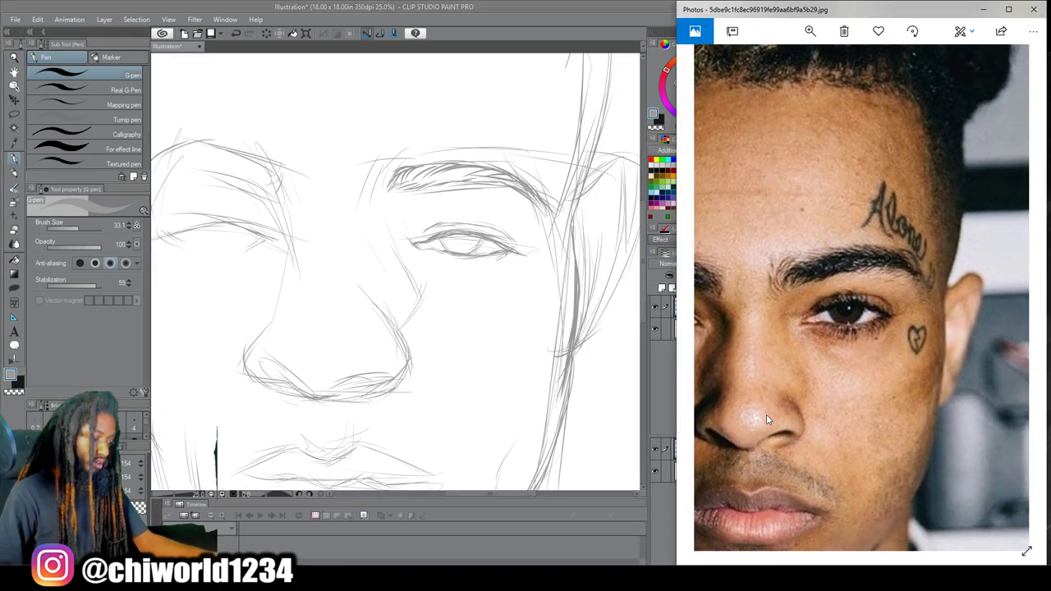
scroll(864, 433, up, 4)
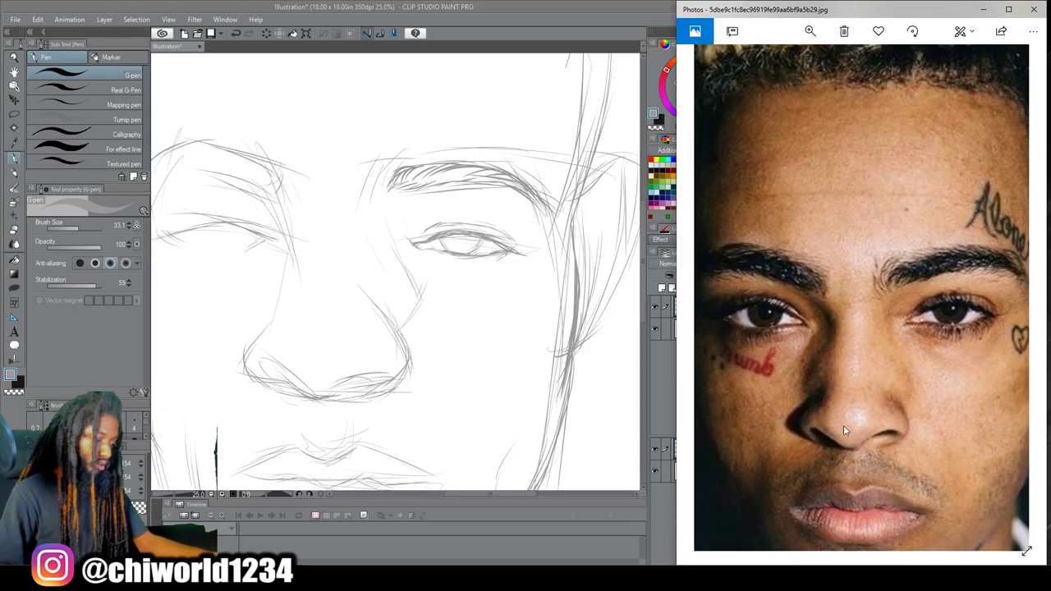
drag(828, 423, 926, 447)
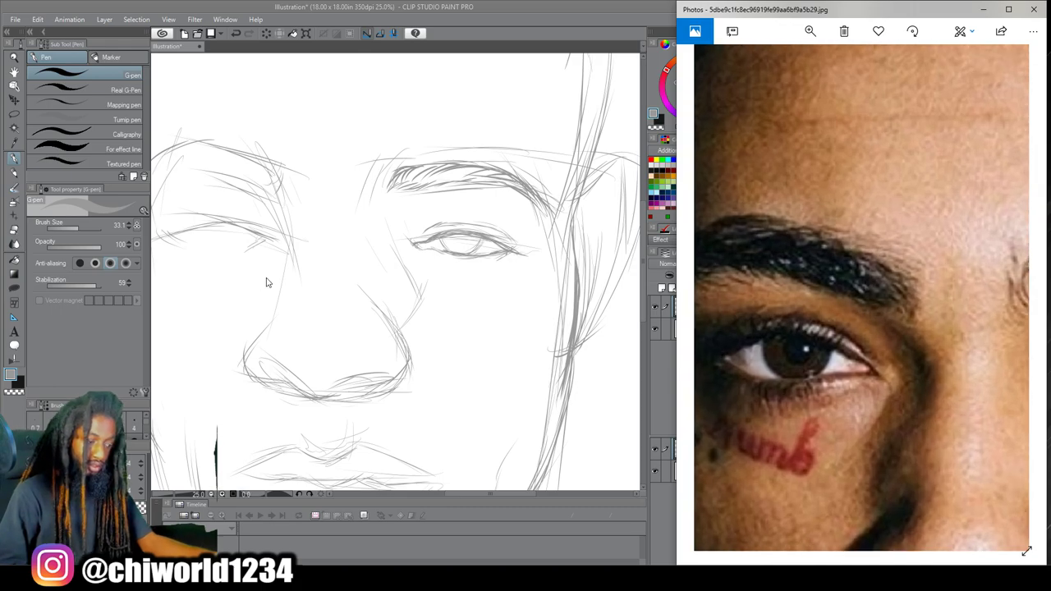
Return to the Clip Studio Paint canvas and draw the left-hand eye with its upper lid, lower lid, corners and iris
click(271, 271)
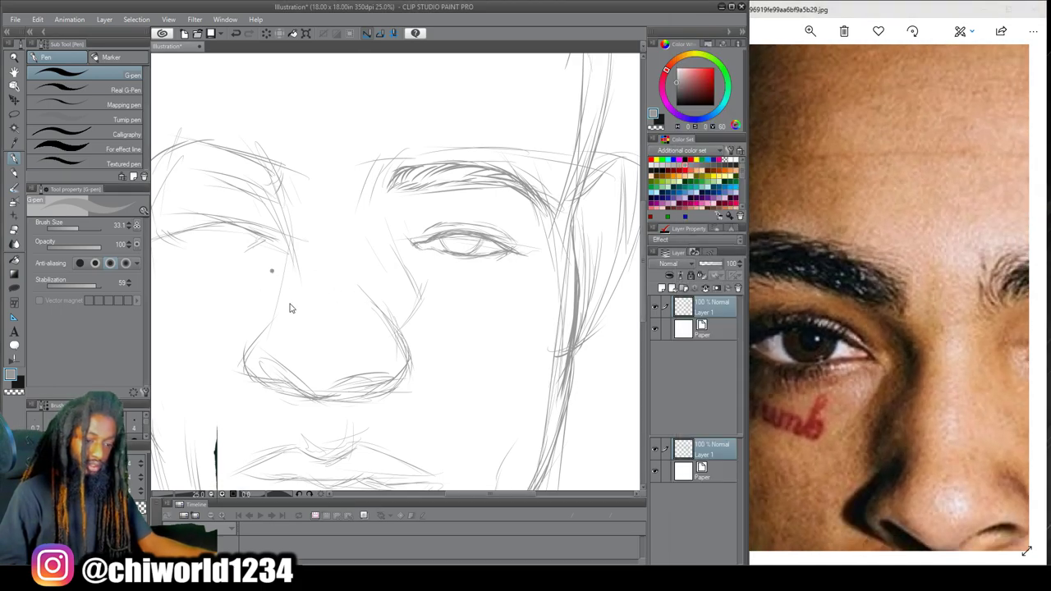
scroll(287, 307, up, 1)
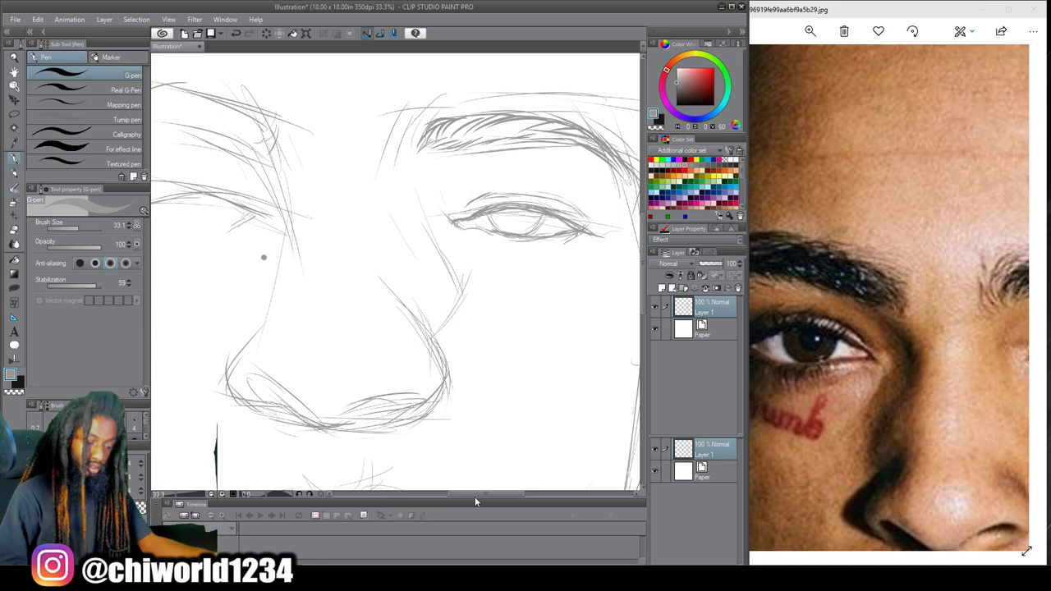
drag(467, 493, 449, 494)
scroll(446, 453, up, 1)
scroll(446, 452, up, 2)
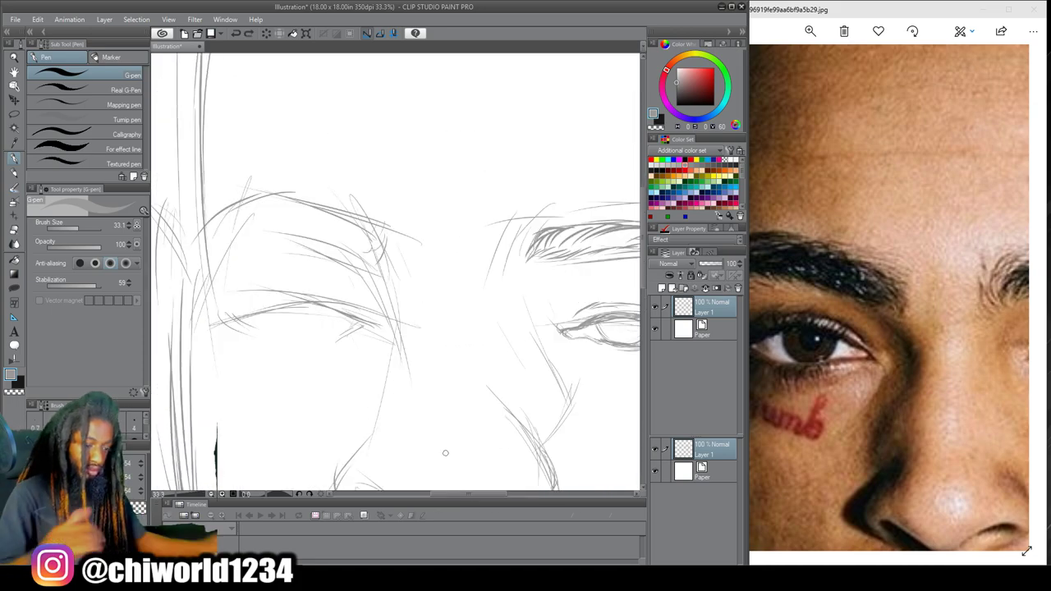
mouse_move(353, 315)
mouse_down()
mouse_move(377, 331)
mouse_move(324, 307)
mouse_move(241, 317)
mouse_up()
drag(378, 337, 239, 319)
mouse_move(270, 328)
mouse_down()
mouse_move(234, 315)
mouse_move(278, 299)
mouse_up()
mouse_move(358, 310)
mouse_down()
mouse_move(313, 290)
mouse_move(251, 302)
mouse_up()
drag(349, 319, 367, 329)
mouse_move(333, 307)
mouse_down()
mouse_move(292, 329)
mouse_move(279, 306)
mouse_move(332, 307)
mouse_move(237, 316)
mouse_move(337, 312)
mouse_up()
Define the left-hand eyebrow's inner end, lower edge and arch, and check the whole head
drag(386, 237, 378, 265)
mouse_move(394, 233)
mouse_down()
mouse_move(387, 263)
mouse_move(350, 253)
mouse_up()
drag(364, 260, 316, 245)
drag(358, 212, 269, 235)
drag(286, 220, 208, 233)
drag(264, 228, 207, 248)
key(ctrl+minus)
key(ctrl+minus)
key(ctrl+minus)
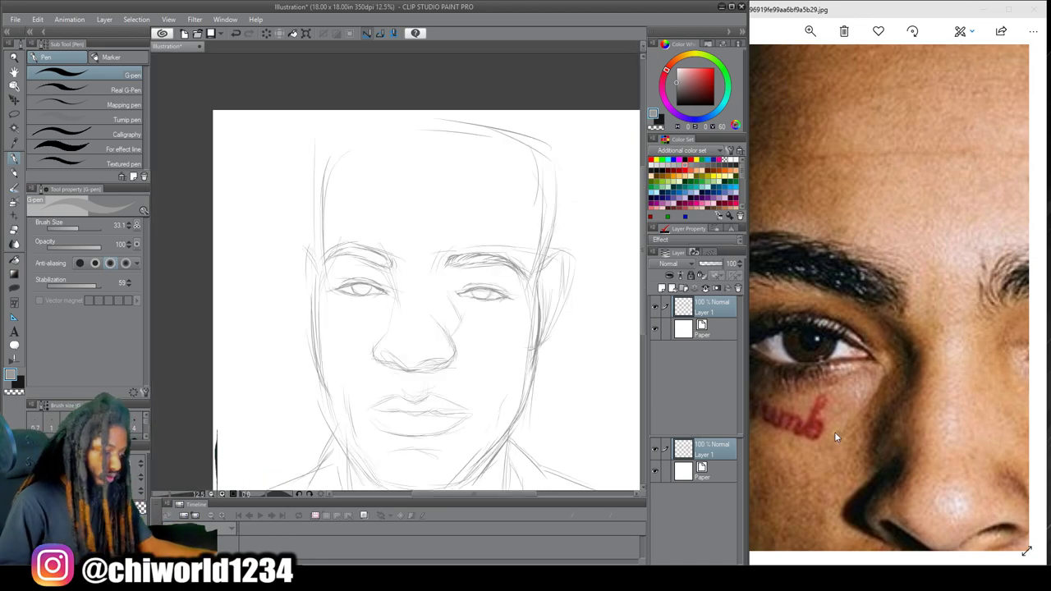
Frame the eyes, nose and upper lip of the reference portrait in Photos
click(906, 435)
scroll(907, 435, down, 5)
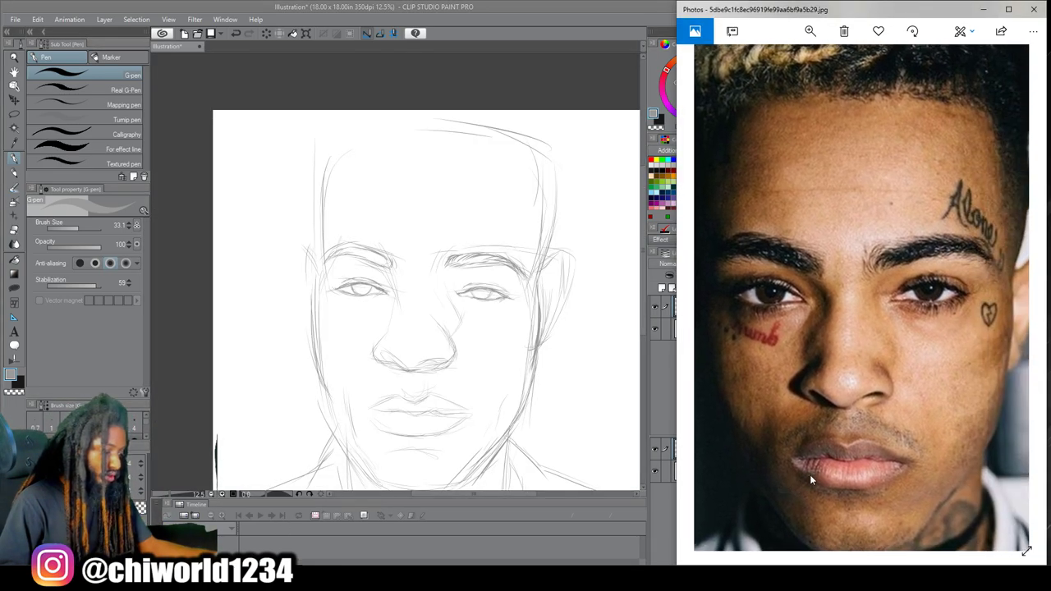
scroll(816, 472, up, 3)
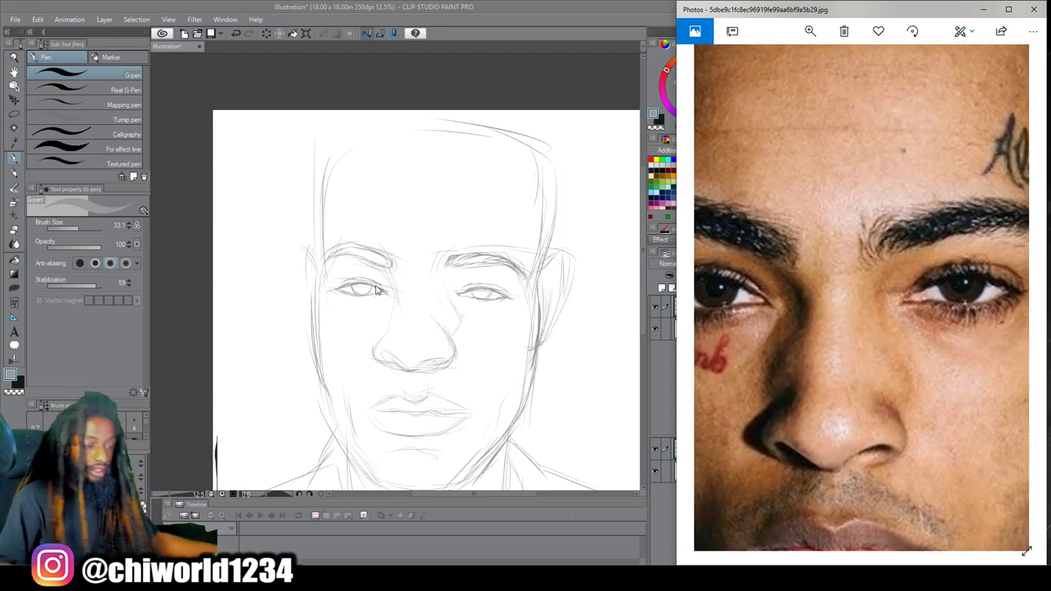
Return to the canvas and refine the nose with darker nostrils, a firmer underside and wings, and both sides of the bridge
click(417, 40)
scroll(387, 89, up, 3)
scroll(372, 140, down, 5)
scroll(370, 149, right, 2)
scroll(370, 150, up, 2)
scroll(370, 149, left, 1)
drag(337, 164, 317, 276)
mouse_move(325, 312)
mouse_down()
mouse_move(304, 335)
mouse_move(295, 384)
mouse_move(366, 420)
mouse_up()
mouse_move(303, 378)
mouse_down()
mouse_move(332, 397)
mouse_move(410, 402)
mouse_move(434, 386)
mouse_move(451, 405)
mouse_move(484, 330)
mouse_up()
drag(338, 396, 368, 416)
mouse_move(326, 317)
mouse_down()
mouse_move(315, 345)
mouse_move(317, 330)
mouse_up()
drag(434, 313, 451, 341)
drag(481, 250, 489, 282)
drag(456, 197, 491, 249)
drag(463, 180, 455, 206)
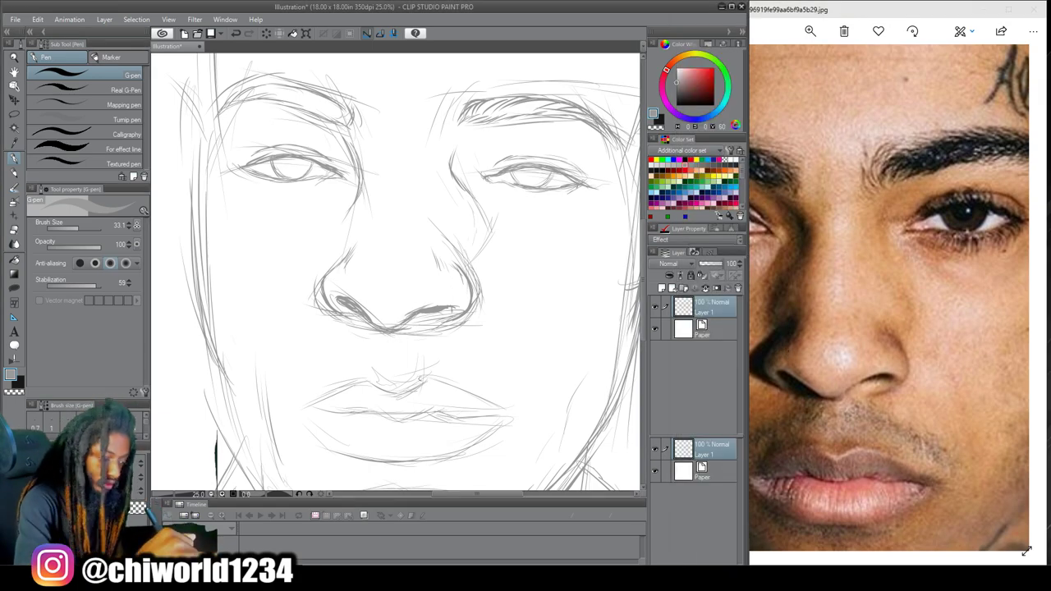
Darken the lips' outline with the cupid's bow, the wavy parting line and the lower lip's edge
drag(420, 379, 340, 386)
drag(401, 390, 438, 380)
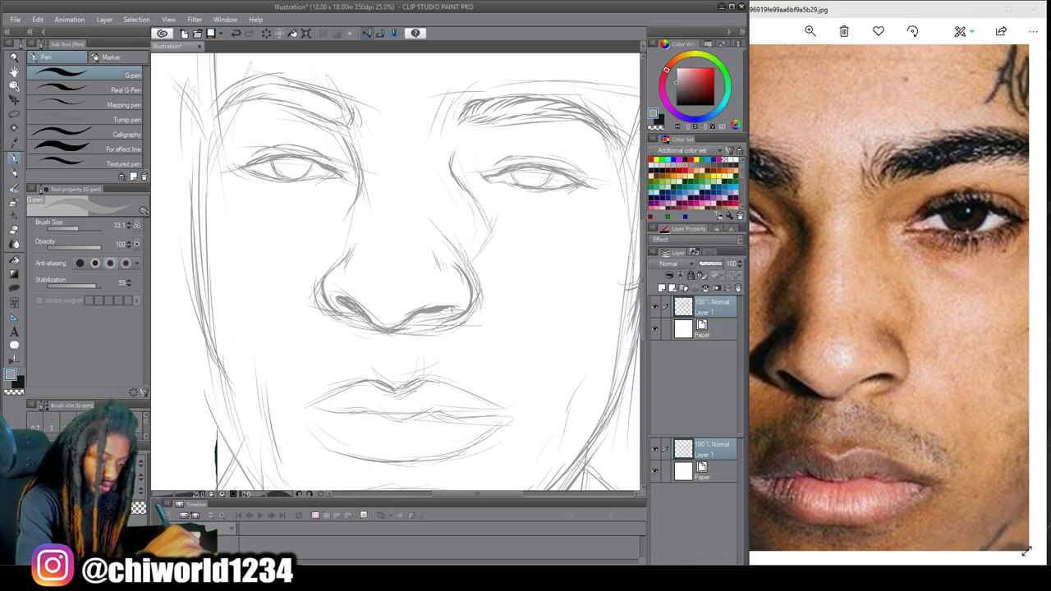
drag(398, 411, 507, 418)
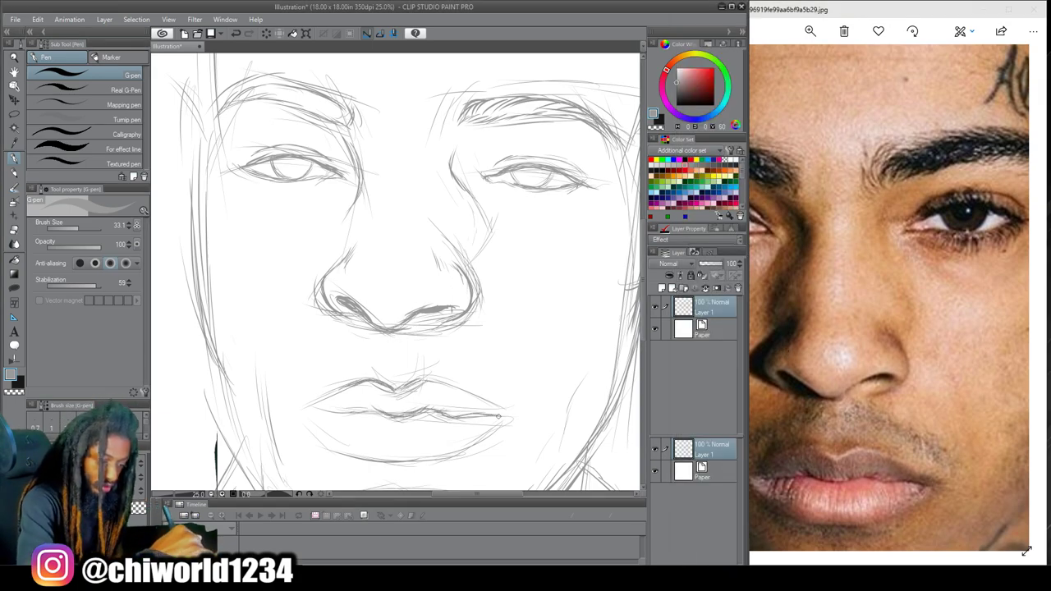
drag(364, 411, 312, 408)
drag(498, 409, 413, 383)
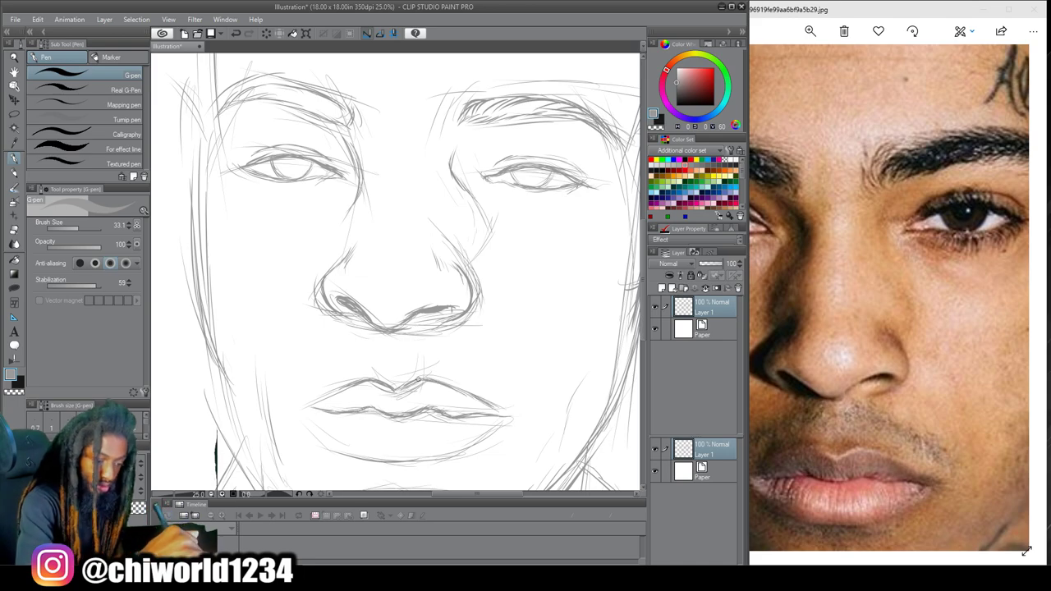
mouse_move(498, 427)
mouse_down()
mouse_move(408, 461)
mouse_move(335, 447)
mouse_up()
mouse_move(499, 389)
mouse_down()
mouse_move(439, 390)
mouse_move(493, 389)
mouse_up()
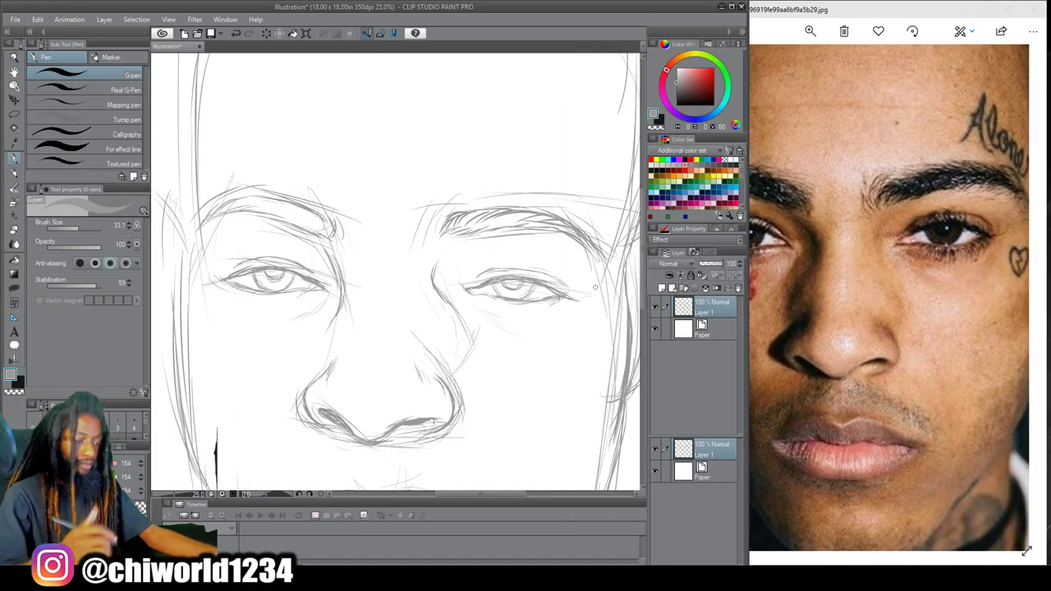
Switch to the Lighter pencil and shade both eyebrows with dense strokes
mouse_move(331, 268)
mouse_down()
mouse_move(285, 207)
mouse_move(271, 214)
mouse_up()
click(14, 174)
click(56, 120)
drag(332, 238, 294, 210)
drag(312, 227, 254, 200)
mouse_move(474, 238)
mouse_down()
mouse_move(453, 228)
mouse_move(535, 212)
mouse_up()
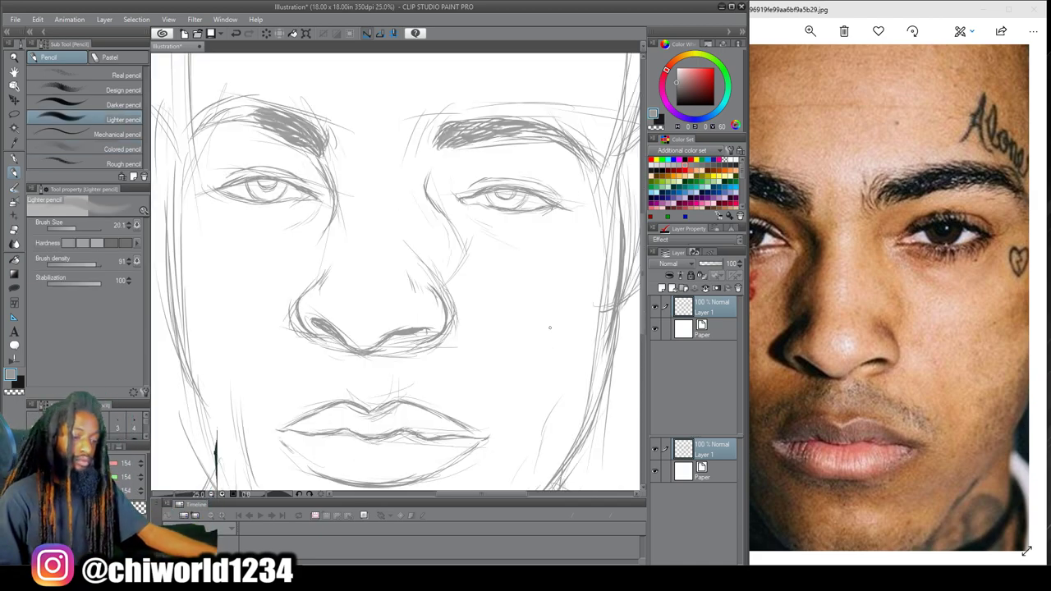
scroll(550, 328, up, 2)
mouse_move(531, 176)
mouse_down()
mouse_move(578, 200)
mouse_move(550, 187)
mouse_up()
drag(445, 198, 462, 189)
mouse_move(432, 205)
mouse_down()
mouse_move(439, 191)
mouse_move(495, 175)
mouse_move(447, 179)
mouse_up()
Soften the upper edge of the left-hand eyebrow with the Soft eraser
key(e)
click(85, 92)
drag(324, 177, 262, 160)
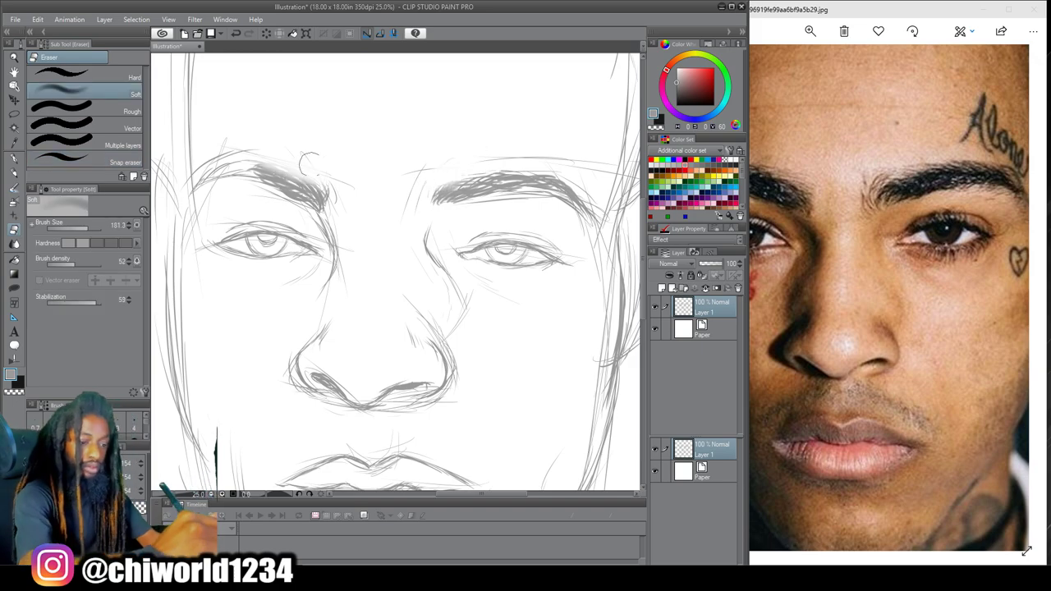
Return to the Lighter pencil and darken the upper lid lines of both eyes
key(p)
drag(542, 248, 573, 261)
drag(512, 234, 547, 250)
drag(488, 241, 514, 234)
drag(293, 236, 217, 245)
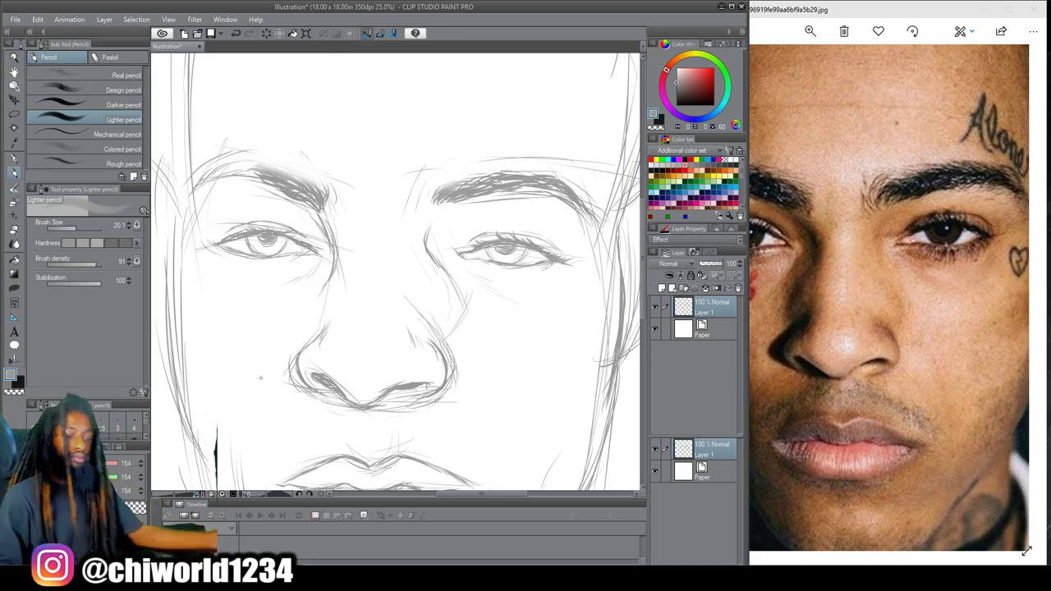
Shade both irises with the Lighter pencil at brush size 33.1 and the lowest hardness
scroll(337, 226, up, 1)
drag(90, 228, 86, 228)
mouse_move(566, 269)
mouse_down()
mouse_move(563, 251)
mouse_move(549, 256)
mouse_up()
drag(250, 258, 233, 249)
alt+click(561, 266)
drag(574, 259, 547, 261)
drag(253, 254, 237, 244)
alt+click(281, 179)
click(70, 243)
drag(571, 259, 552, 256)
scroll(509, 443, down, 3)
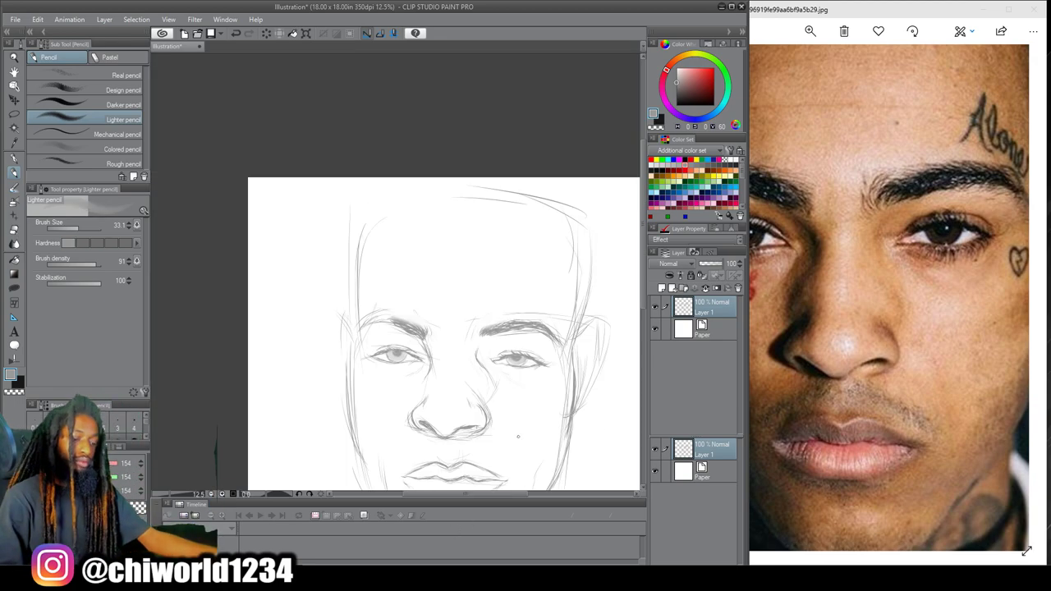
scroll(509, 472, up, 3)
mouse_move(570, 183)
mouse_down()
mouse_move(534, 197)
mouse_move(527, 189)
mouse_up()
drag(248, 174, 202, 182)
click(75, 228)
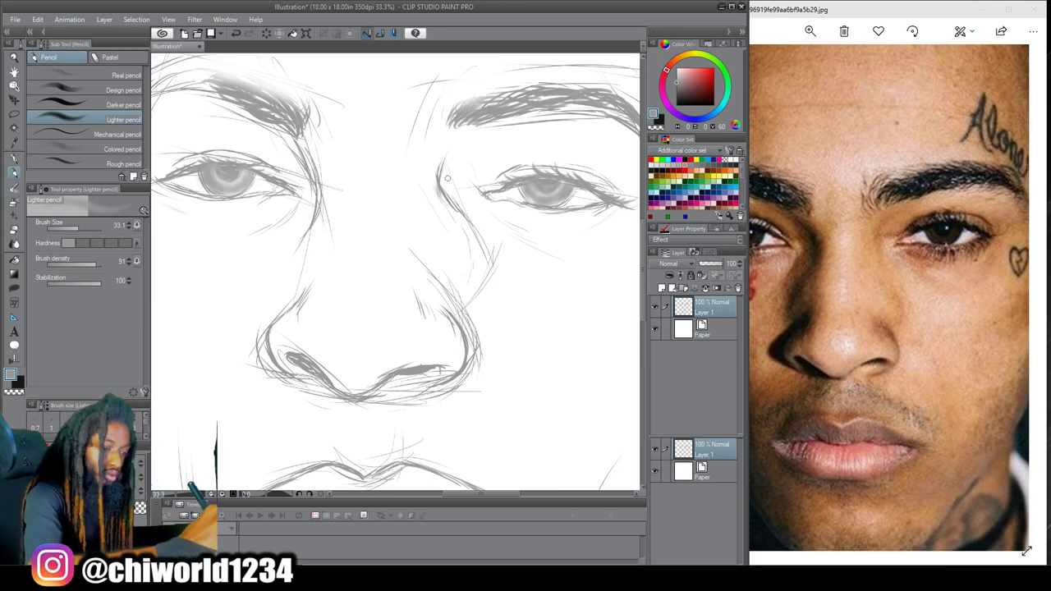
Fill both eyebrows with smoother, denser pencil shading out to their tapering outer ends
scroll(472, 383, down, 1)
drag(582, 243, 606, 280)
mouse_move(522, 231)
mouse_down()
mouse_move(576, 250)
mouse_move(437, 254)
mouse_up()
drag(552, 229, 453, 237)
drag(322, 251, 281, 223)
drag(289, 234, 256, 229)
mouse_move(464, 480)
mouse_down()
mouse_move(394, 321)
mouse_move(505, 376)
mouse_up()
key(alt+Tab)
drag(303, 112, 248, 127)
drag(303, 112, 271, 117)
drag(543, 274, 452, 290)
drag(453, 126, 453, 291)
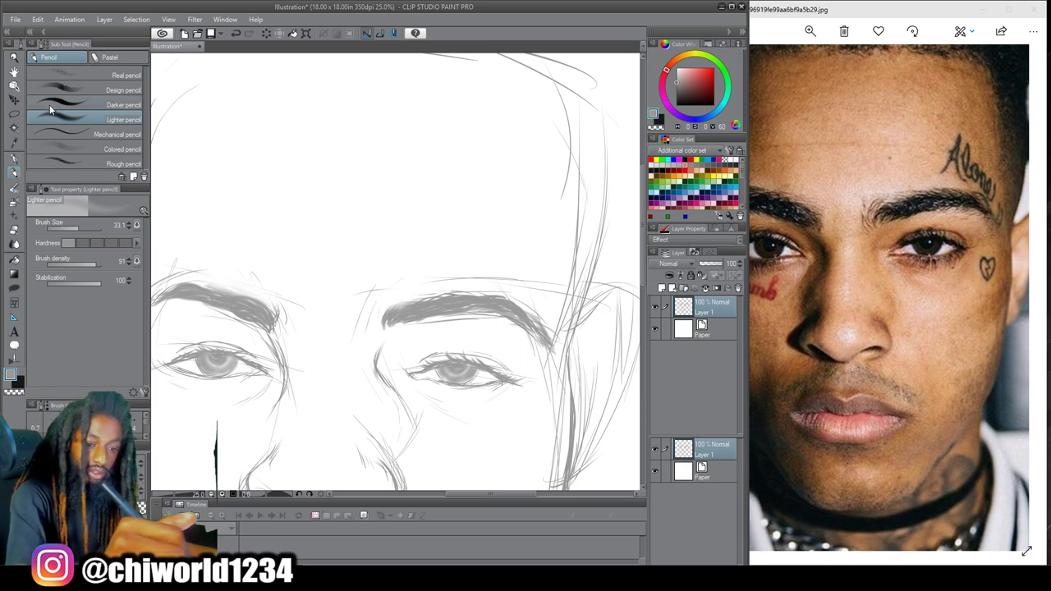
Set the Lighter pencil's brush size to 44.7 and enlarge the reference in Photos around the right-hand temple and hairline
drag(79, 229, 80, 231)
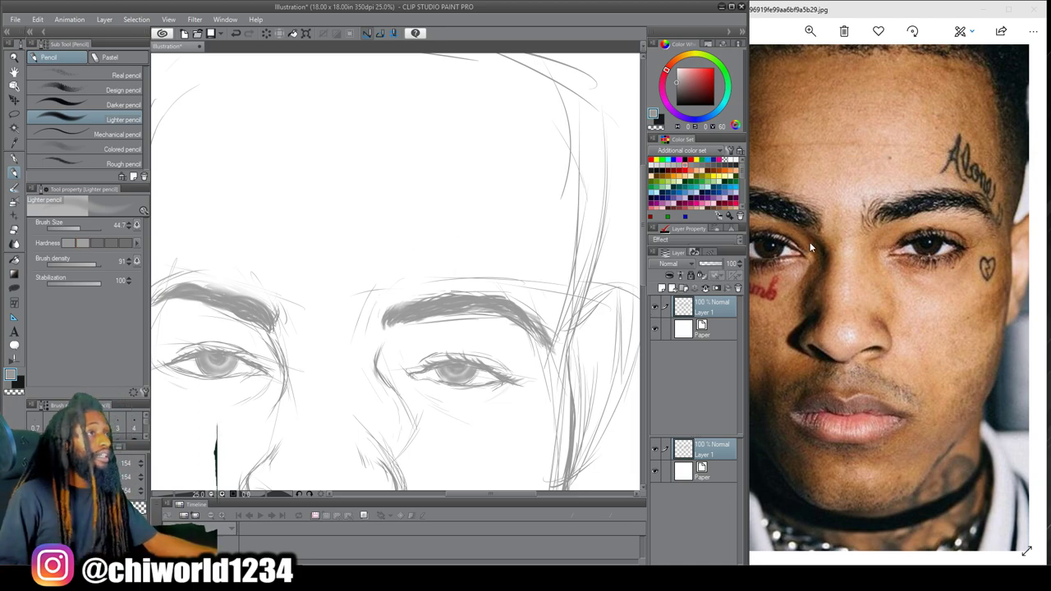
click(942, 258)
scroll(942, 258, up, 3)
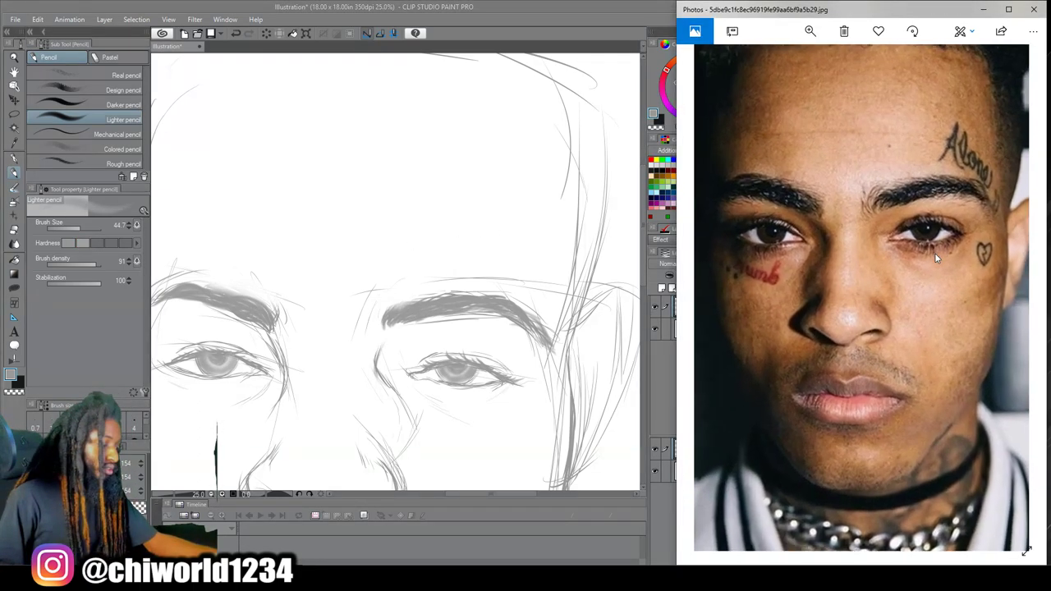
drag(941, 258, 884, 333)
scroll(884, 332, up, 3)
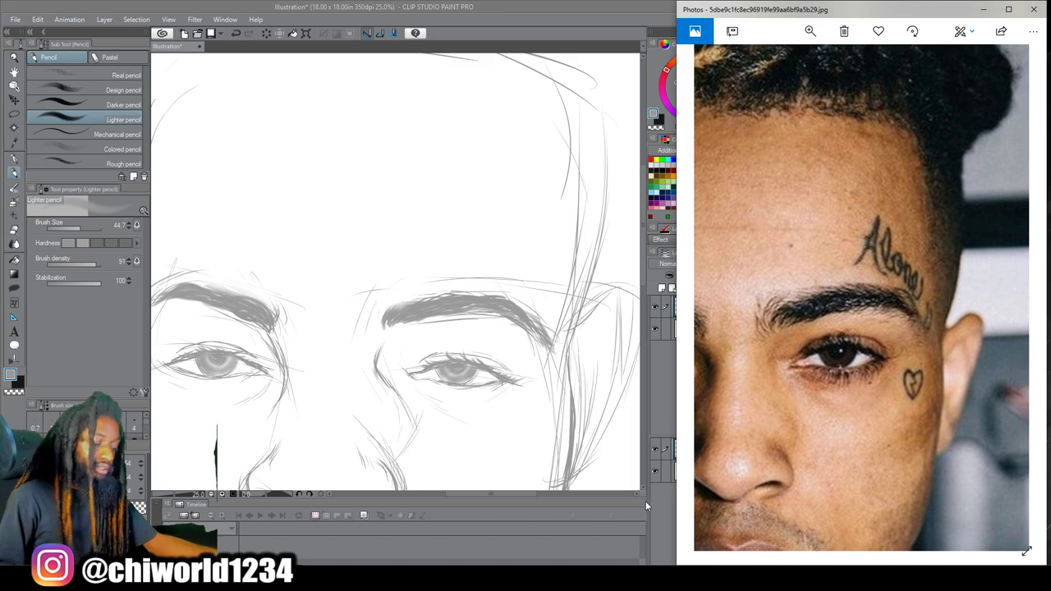
Darken the right-hand side of the head and the inner hairline from the forehead down to the temple
drag(518, 496, 527, 493)
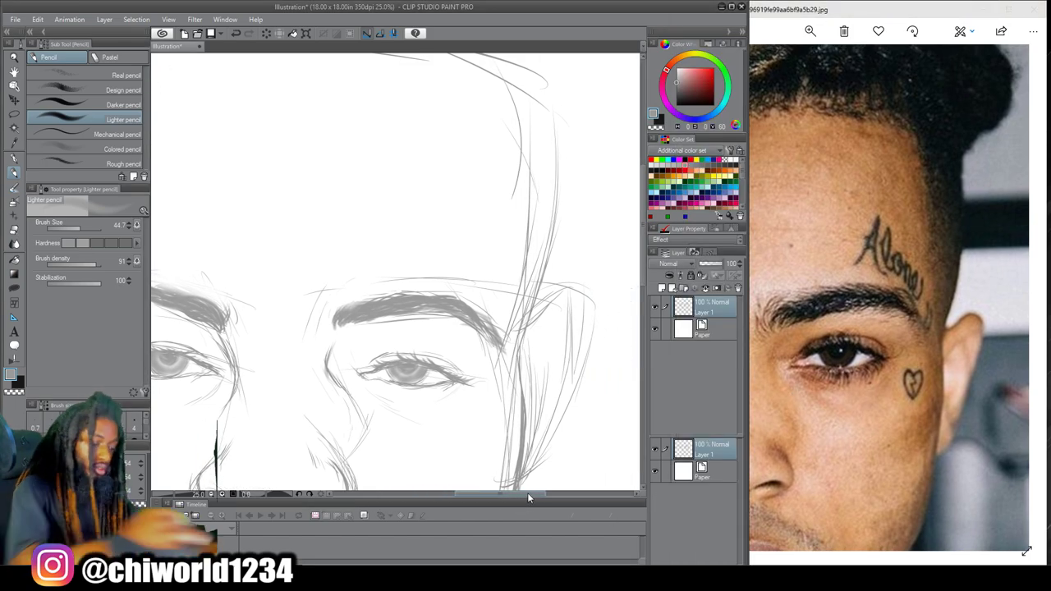
drag(550, 295, 546, 101)
drag(515, 344, 523, 128)
drag(520, 216, 511, 110)
drag(514, 183, 504, 110)
scroll(528, 212, down, 4)
scroll(530, 211, up, 2)
Zoom the reference portrait out in Photos to examine the hairline across the forehead
click(782, 230)
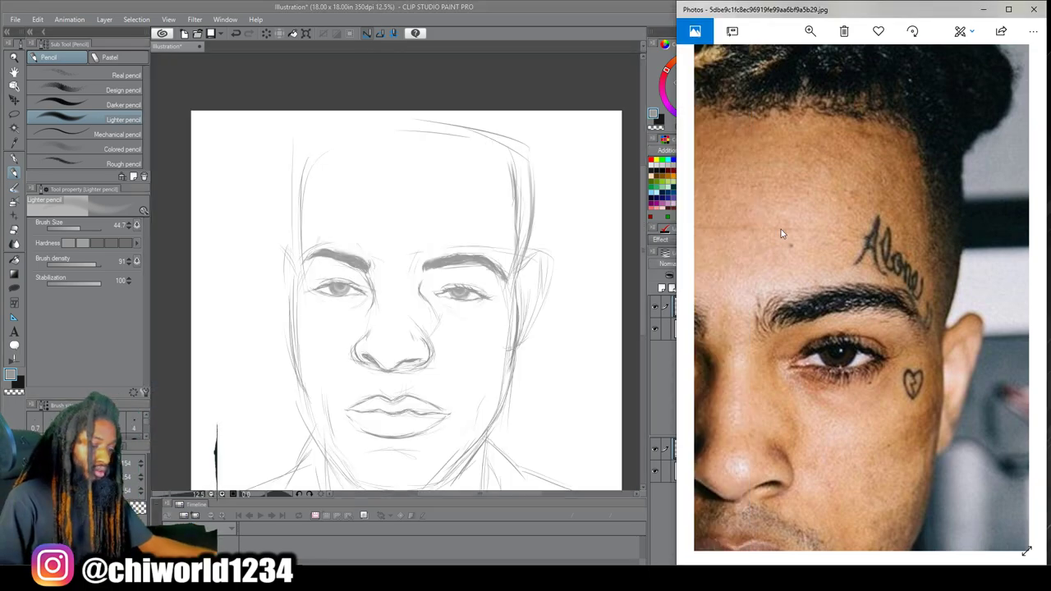
scroll(781, 232, down, 3)
scroll(790, 443, up, 2)
scroll(790, 441, down, 3)
Draw the hairline across the forehead and down the left-hand temple, and outline the hair volume on both sides
click(511, 168)
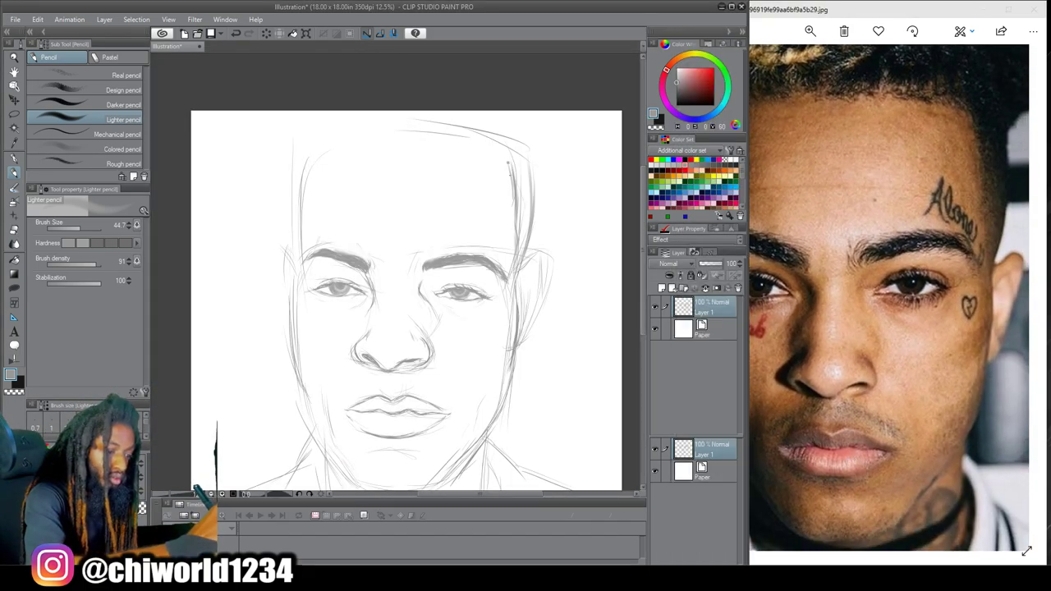
mouse_move(472, 146)
mouse_down()
mouse_move(330, 148)
mouse_move(302, 197)
mouse_up()
click(775, 344)
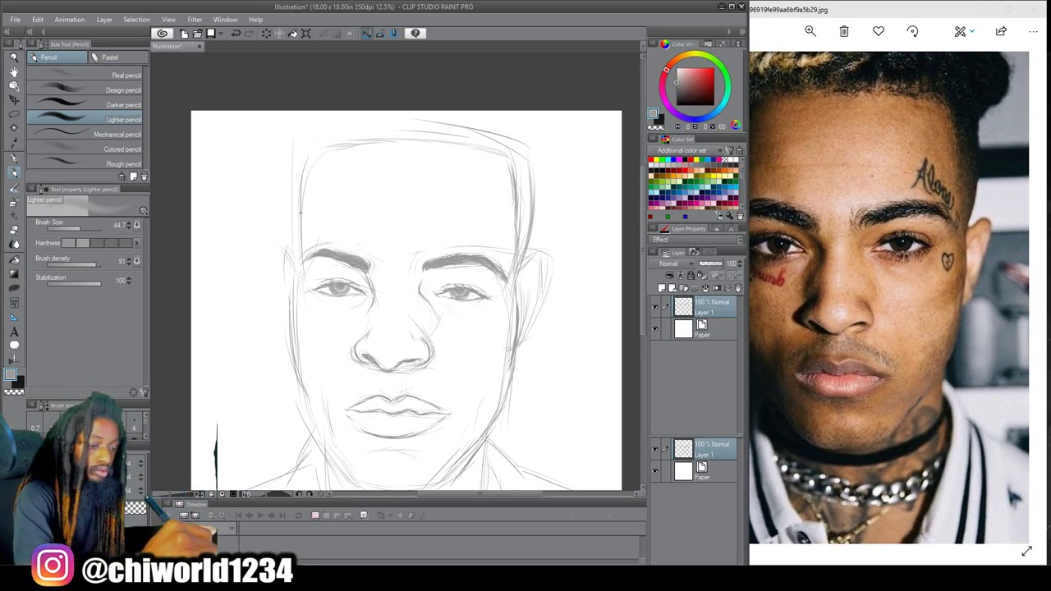
click(780, 265)
drag(352, 140, 327, 138)
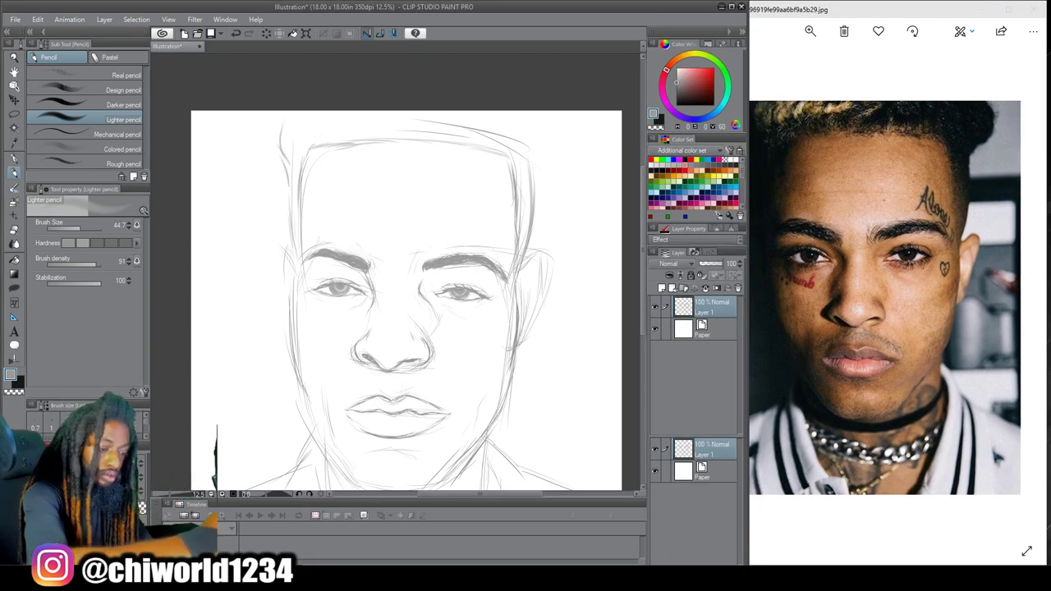
drag(534, 164, 550, 112)
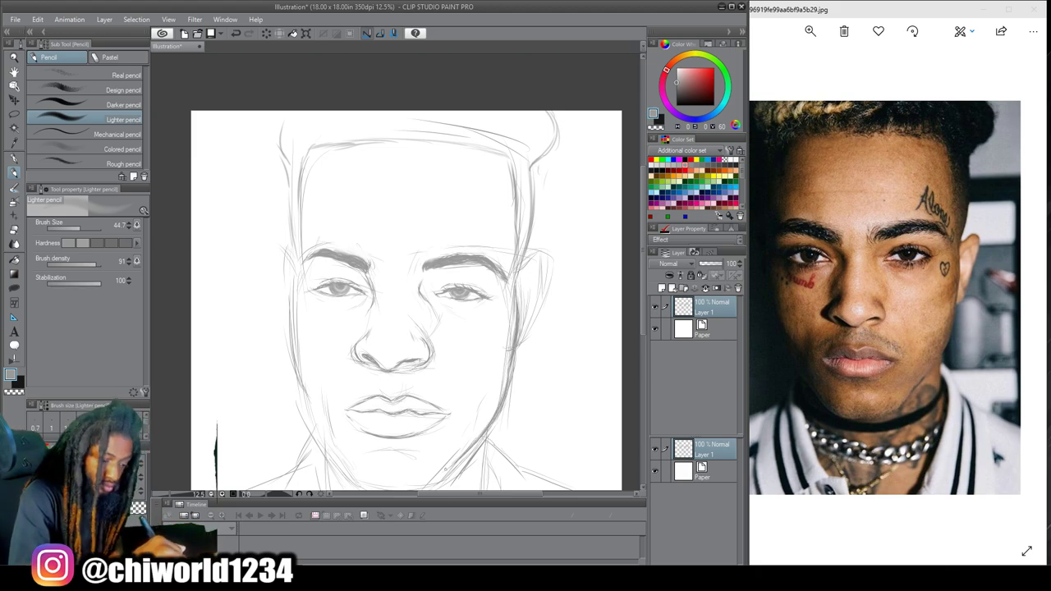
Reinforce the chin, the jawline and the left-hand face contour with darker pencil strokes
scroll(406, 274, down, 2)
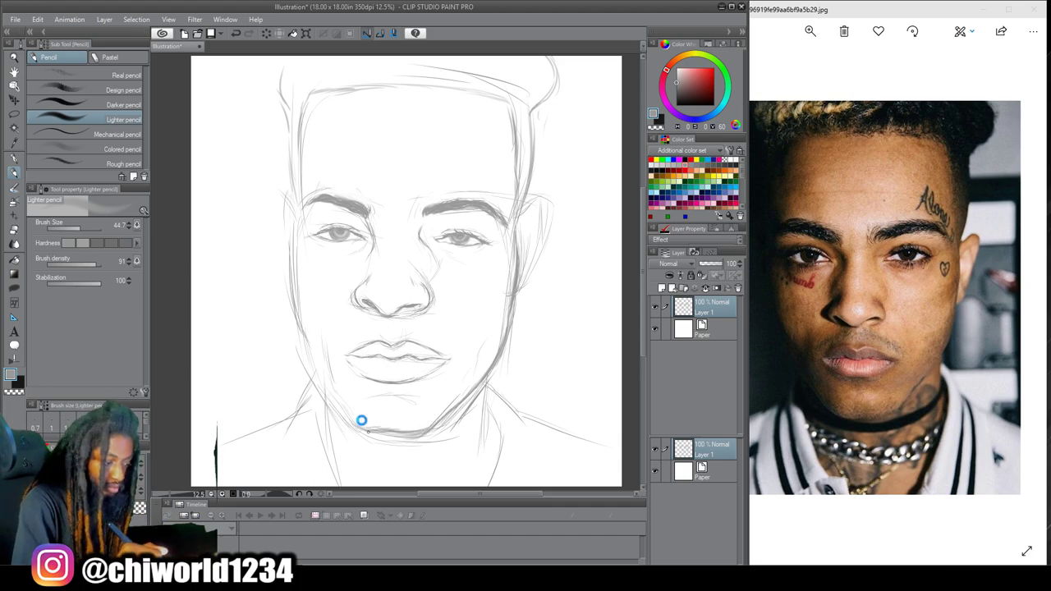
mouse_move(336, 405)
mouse_down()
mouse_move(296, 330)
mouse_move(298, 182)
mouse_up()
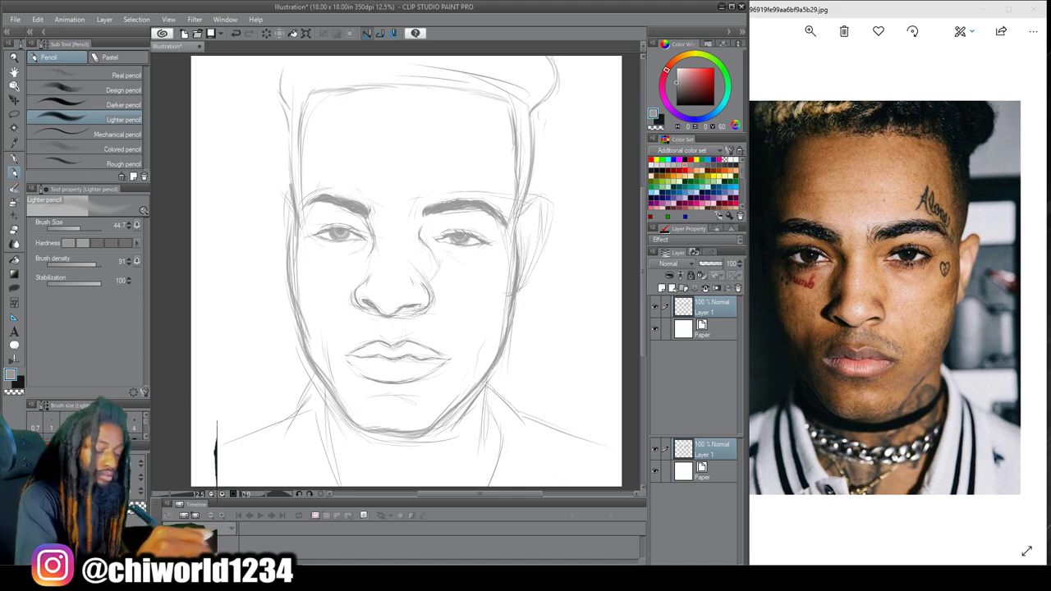
drag(291, 237, 297, 291)
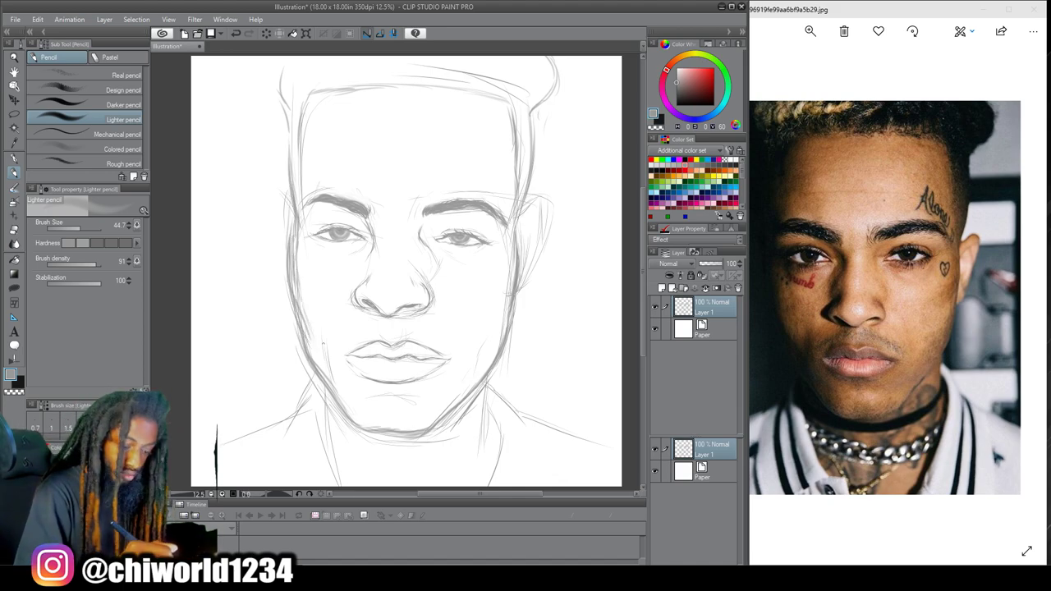
drag(326, 378, 345, 405)
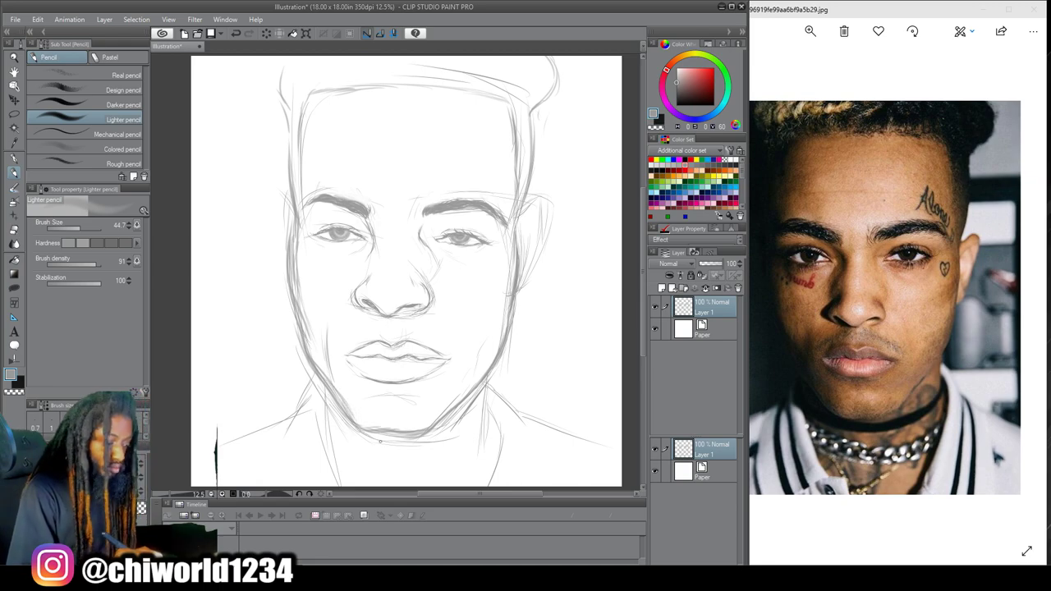
click(14, 231)
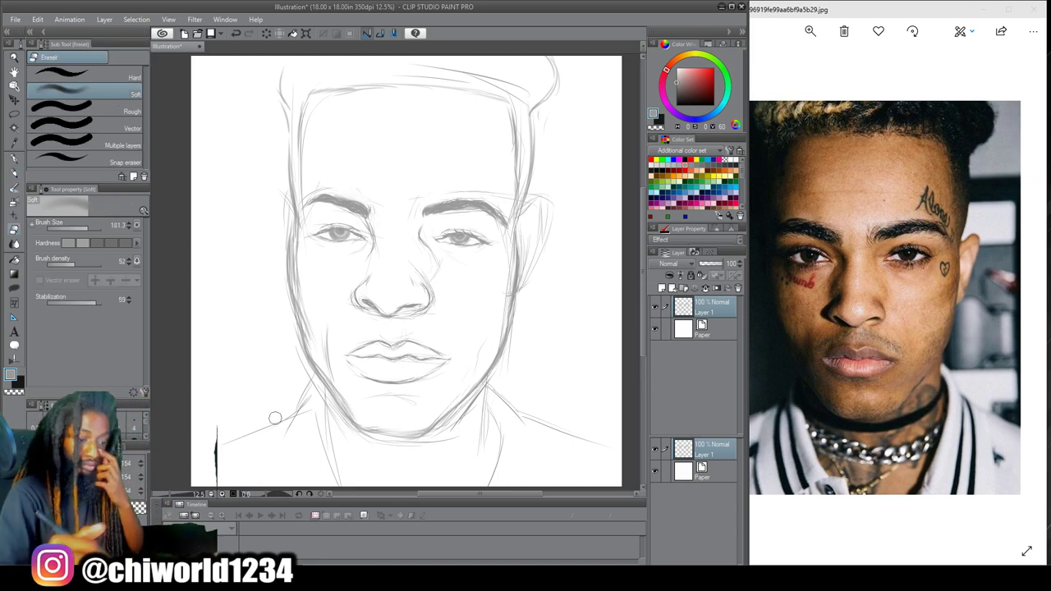
click(13, 172)
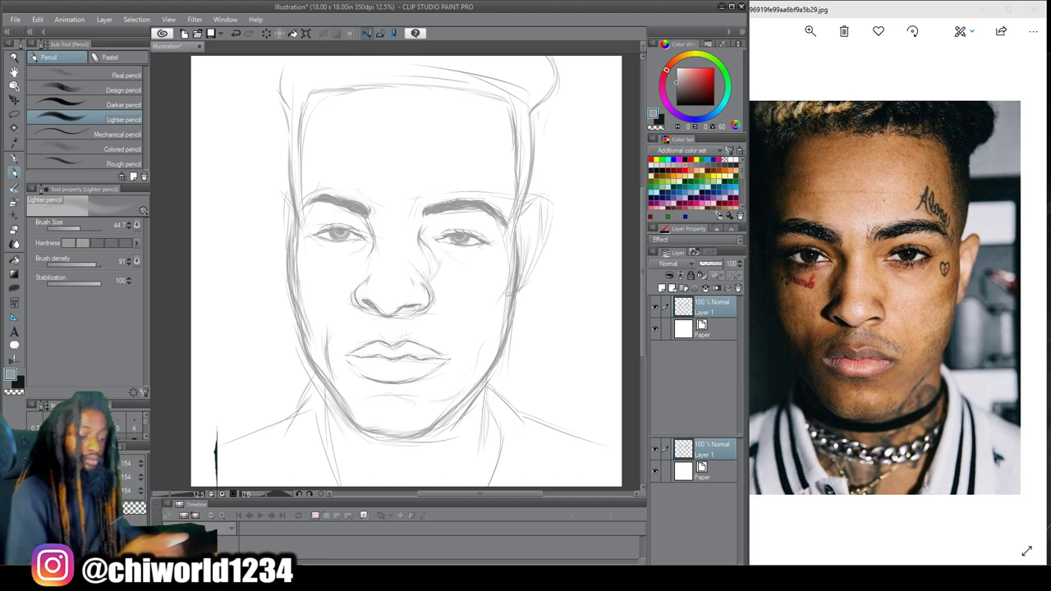
Lasso the left-hand eye and reshape it slightly with a free transform, pulling its lower corners outward
click(14, 115)
mouse_move(434, 240)
mouse_down()
mouse_move(465, 220)
mouse_move(415, 249)
mouse_up()
click(502, 273)
scroll(417, 308, up, 2)
key(Return)
key(ctrl+d)
mouse_move(287, 225)
mouse_down()
mouse_move(312, 197)
mouse_move(288, 228)
mouse_up()
key(ctrl+t)
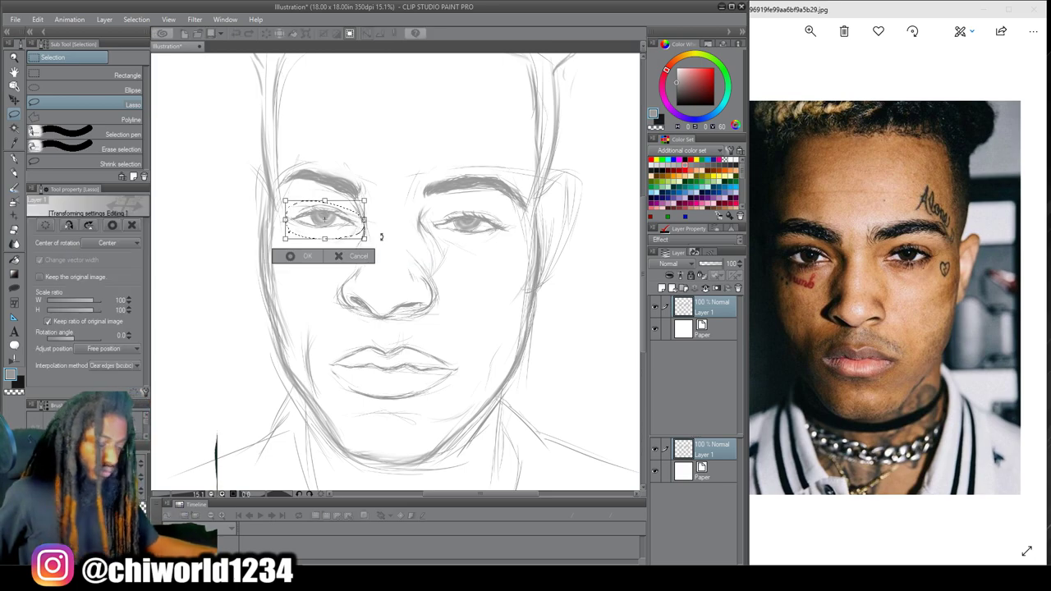
drag(366, 239, 367, 240)
drag(285, 240, 281, 241)
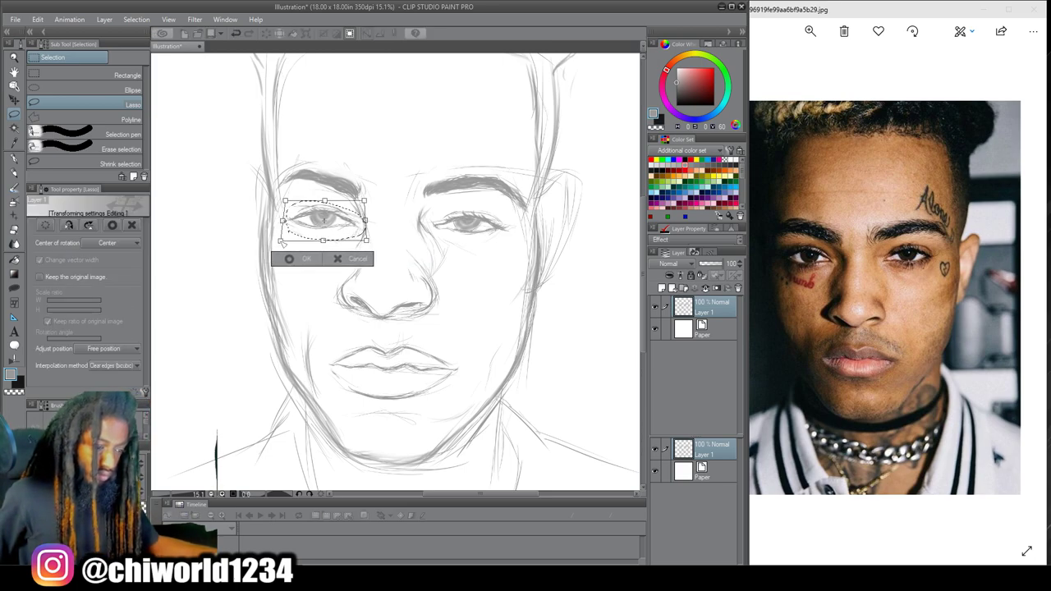
key(Return)
Lasso the right-hand eye, stretch its outer corners slightly with a free transform, and deselect it
mouse_move(439, 210)
mouse_down()
mouse_move(498, 229)
mouse_move(475, 210)
mouse_move(438, 209)
mouse_move(508, 202)
mouse_move(430, 232)
mouse_up()
key(ctrl+z)
key(ctrl+t)
drag(527, 252, 529, 253)
drag(528, 197, 534, 191)
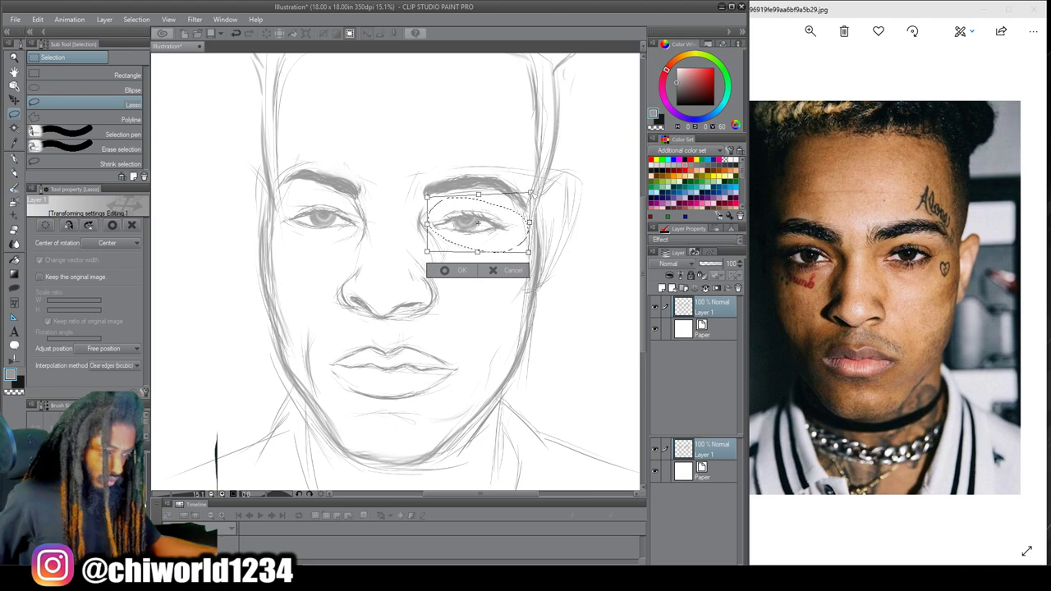
key(Return)
scroll(470, 231, down, 1)
click(204, 227)
Shade the left-hand side of the nose from the inner eye corner to the nostril with the Lighter pencil at size 200.4
drag(564, 303, 436, 277)
scroll(436, 276, down, 1)
drag(486, 497, 457, 496)
scroll(454, 462, up, 1)
key(p)
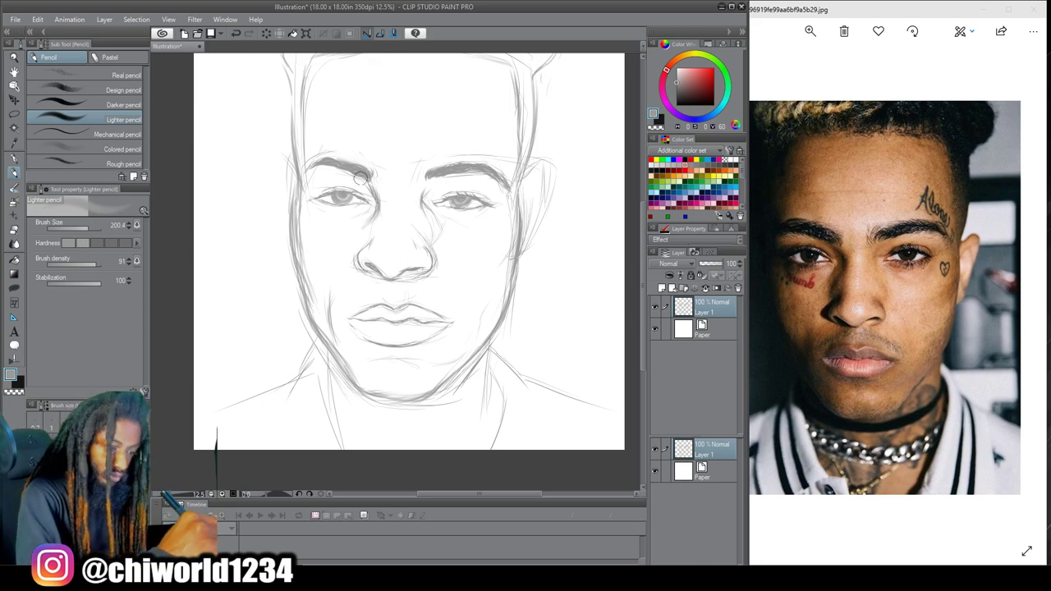
scroll(419, 377, up, 2)
drag(643, 340, 644, 301)
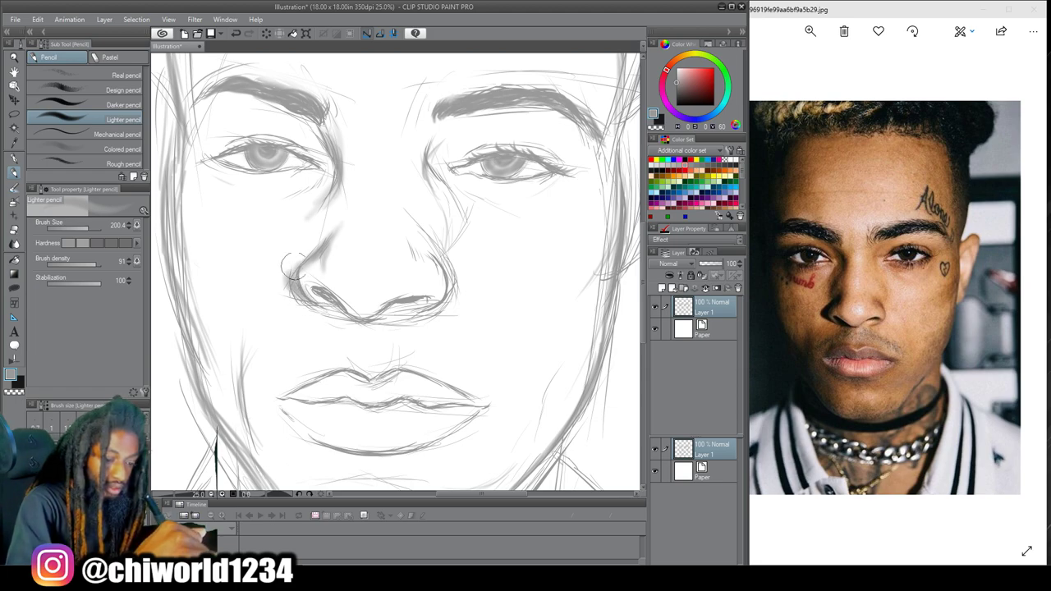
drag(296, 282, 303, 262)
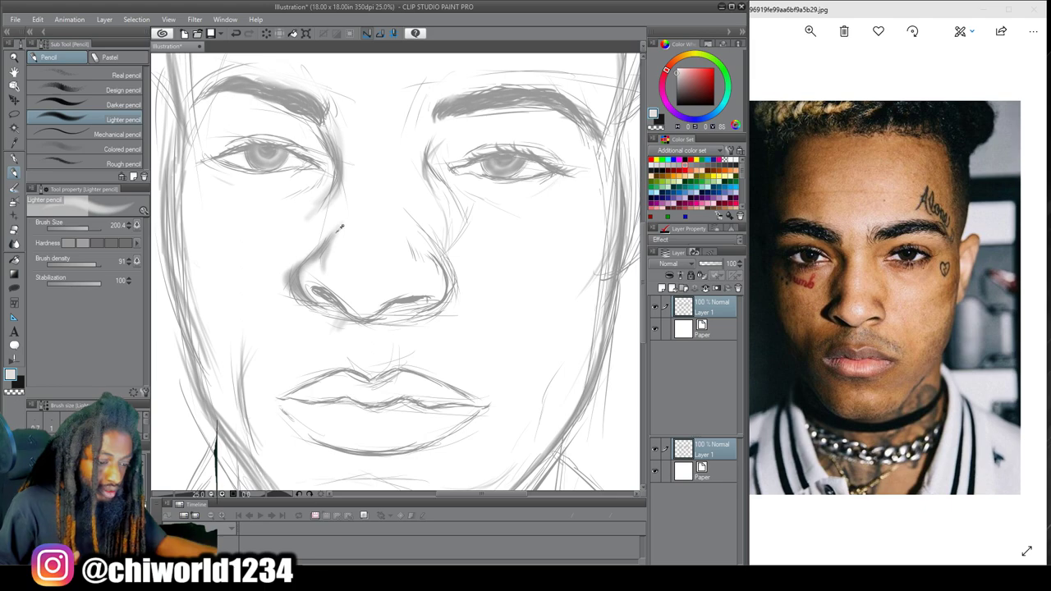
Shade below the nose, down the left-hand cheek and beside the left-hand eye in a lighter gray
drag(329, 335, 330, 355)
mouse_move(249, 420)
mouse_down()
mouse_move(251, 348)
mouse_move(255, 393)
mouse_move(248, 381)
mouse_move(243, 418)
mouse_move(186, 303)
mouse_move(179, 257)
mouse_up()
mouse_move(214, 188)
mouse_down()
mouse_move(225, 193)
mouse_move(220, 171)
mouse_up()
Shade the forehead from the left-hand temple across to the right with a soft Lighter pencil at size 493.0 and density 38
key(ctrl+minus)
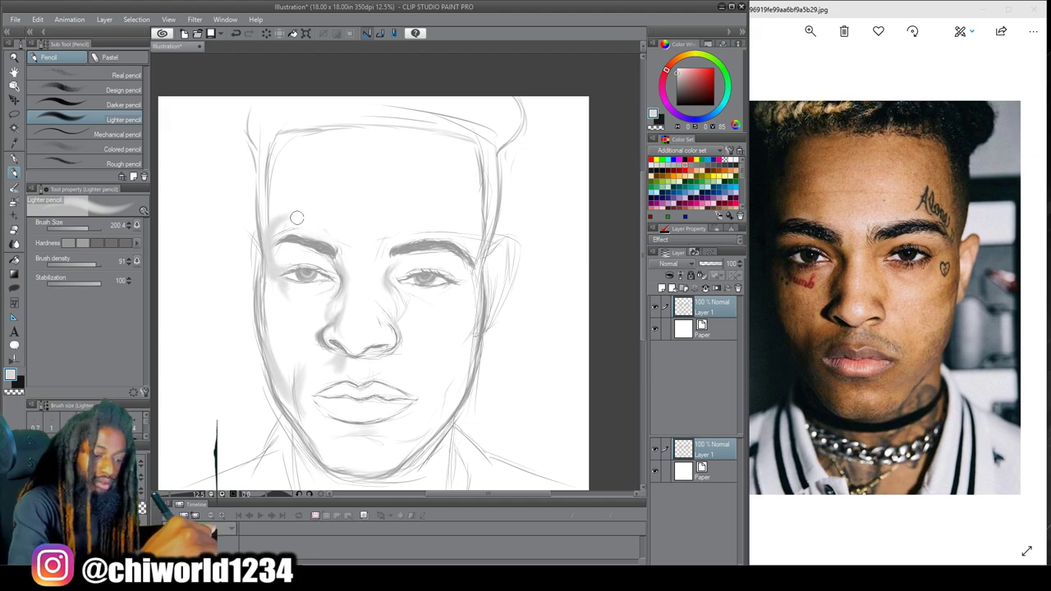
mouse_move(272, 222)
mouse_down()
mouse_move(268, 174)
mouse_move(297, 186)
mouse_up()
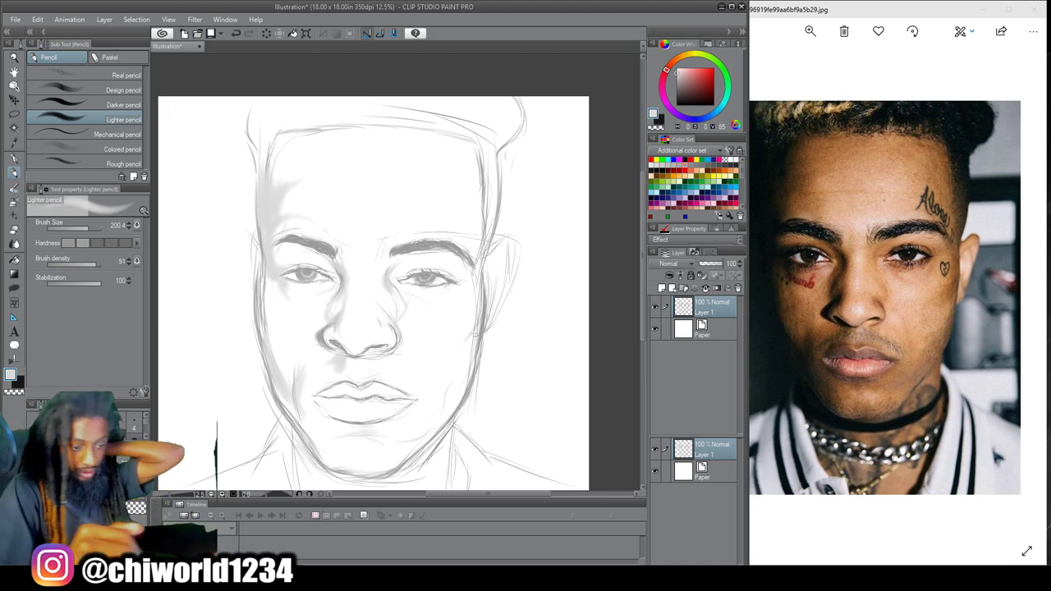
drag(65, 230, 88, 224)
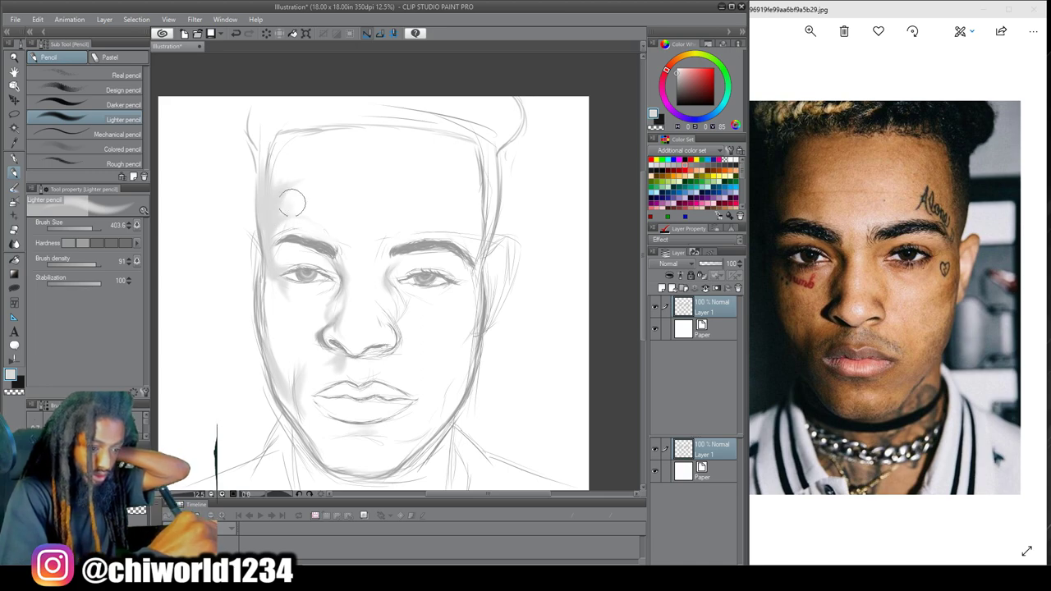
drag(94, 226, 97, 226)
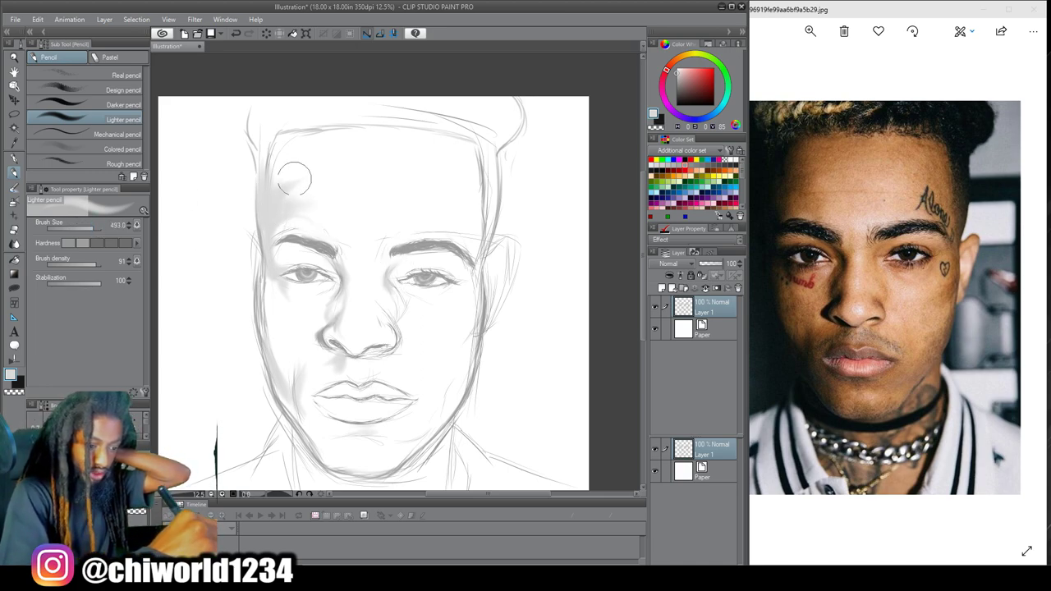
click(69, 244)
drag(76, 263, 68, 263)
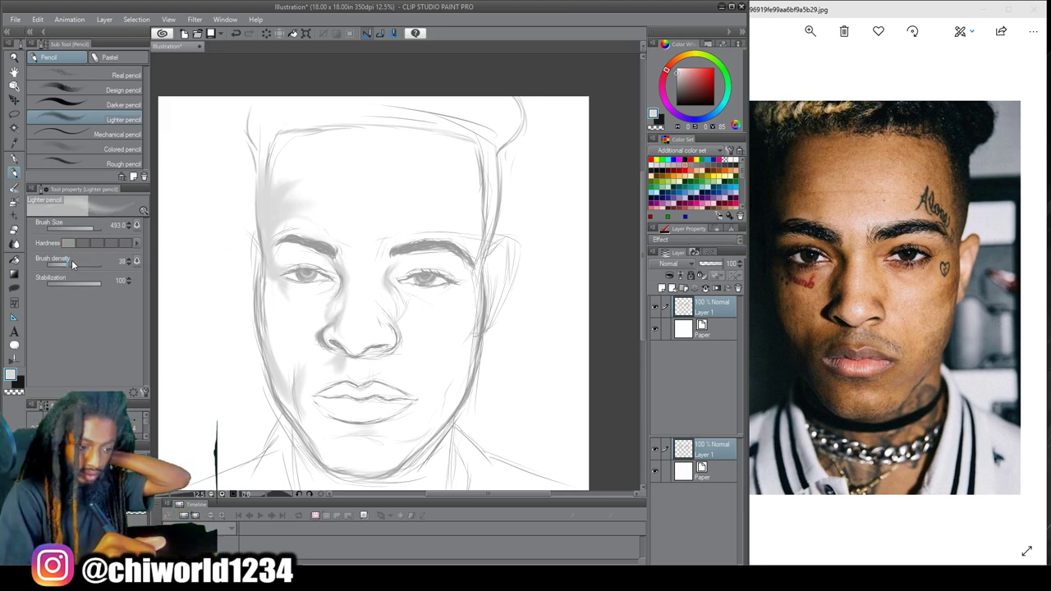
mouse_move(302, 179)
mouse_down()
mouse_move(282, 206)
mouse_move(306, 169)
mouse_move(288, 164)
mouse_move(273, 187)
mouse_move(300, 149)
mouse_move(282, 169)
mouse_move(302, 148)
mouse_move(284, 169)
mouse_move(318, 163)
mouse_move(323, 137)
mouse_move(275, 168)
mouse_move(351, 148)
mouse_move(290, 157)
mouse_move(373, 150)
mouse_move(304, 151)
mouse_move(381, 161)
mouse_up()
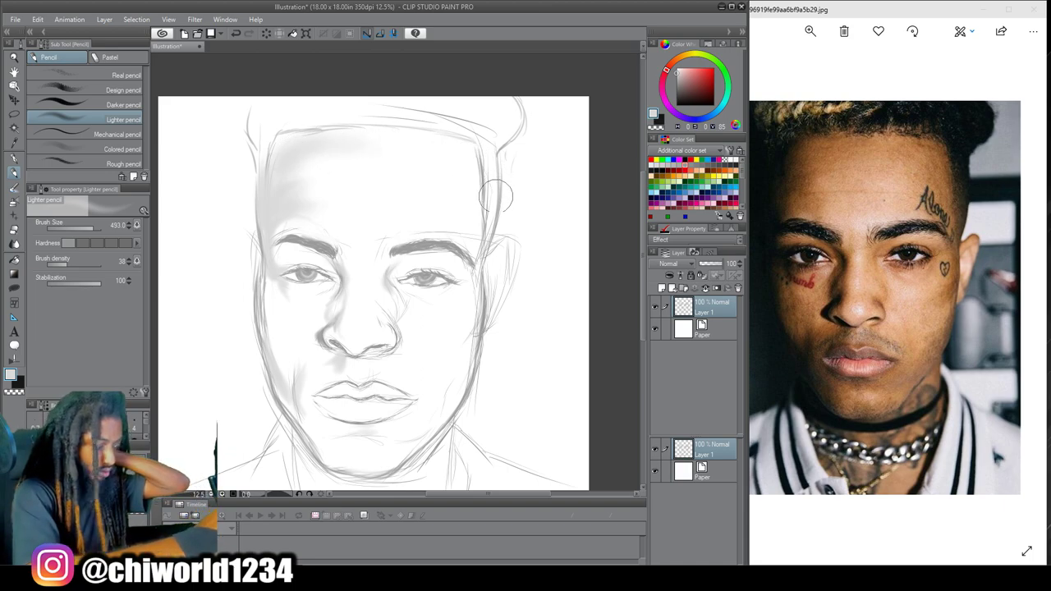
click(85, 244)
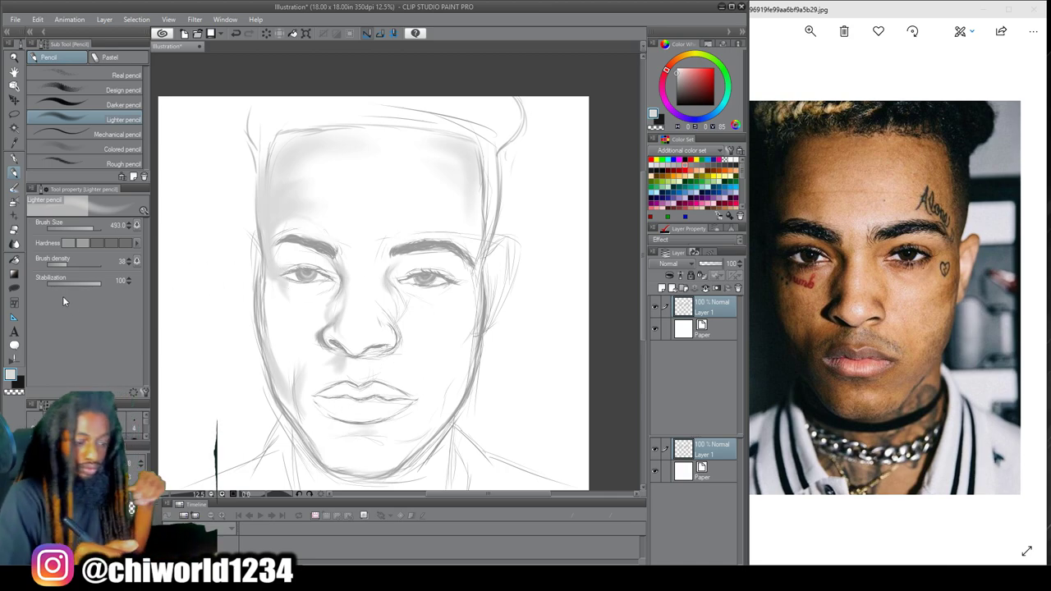
Shade the right-hand cheek and the chin in light gray with the Lighter pencil at size 200.4, then enlarge the brush to 330.4
drag(78, 229, 88, 229)
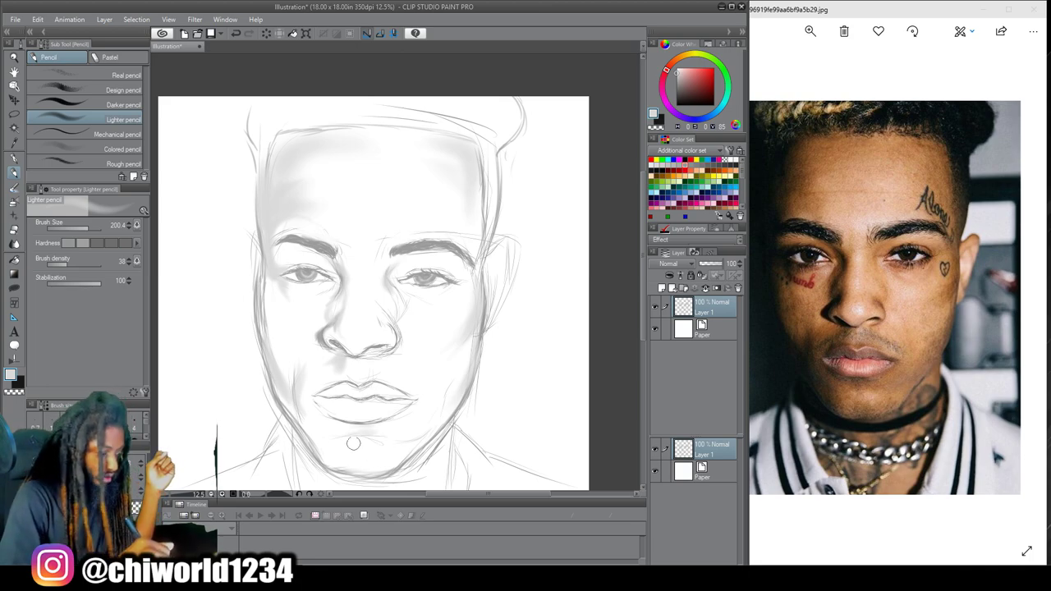
drag(85, 229, 90, 228)
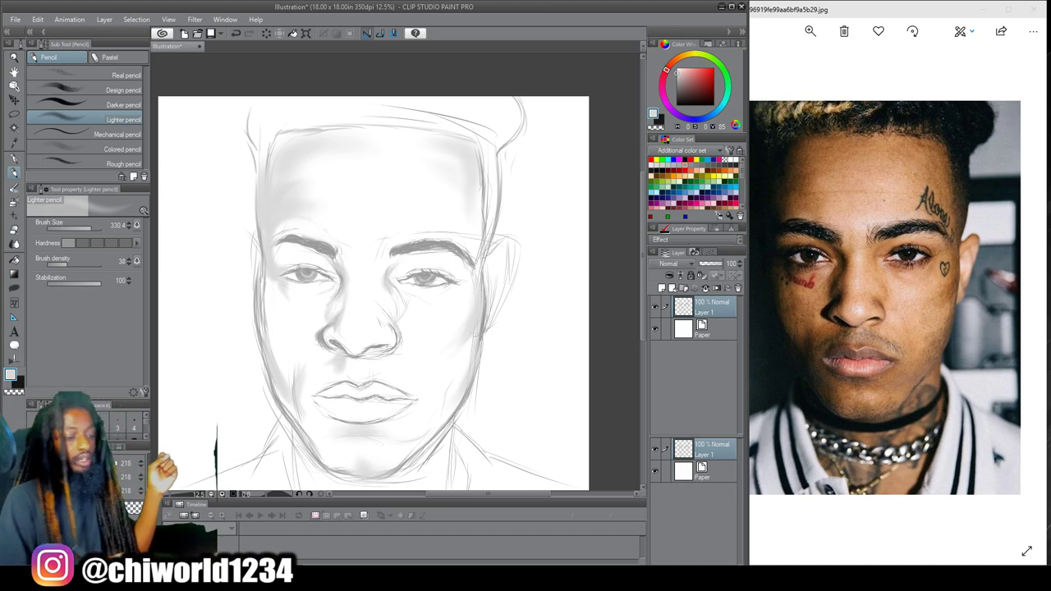
mouse_move(309, 579)
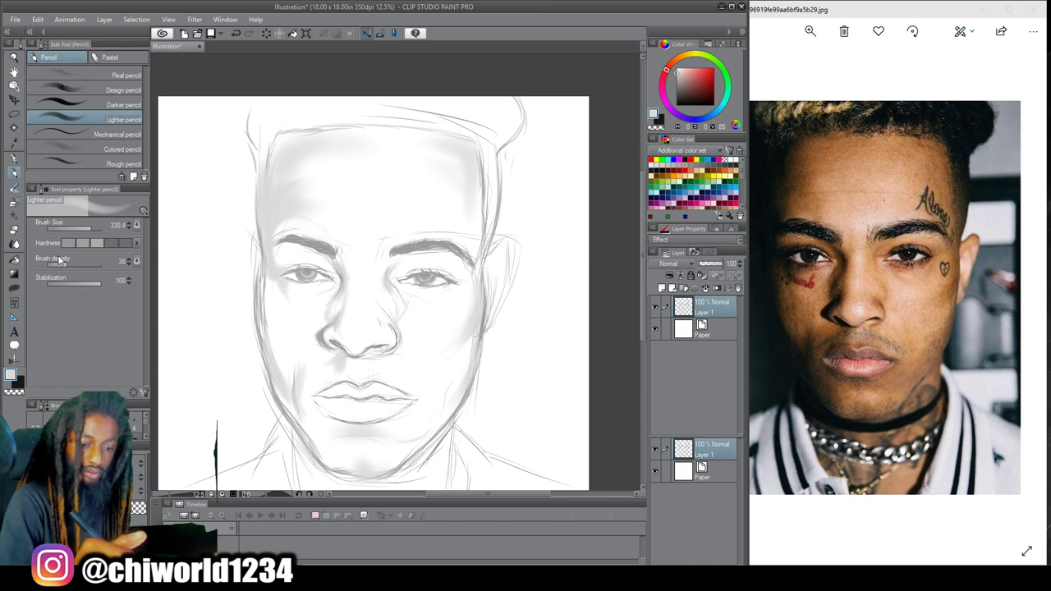
Outline the right-hand ear at brush size 36.6 and density 34, and block in the hair in darker gray at size 200.4
click(64, 263)
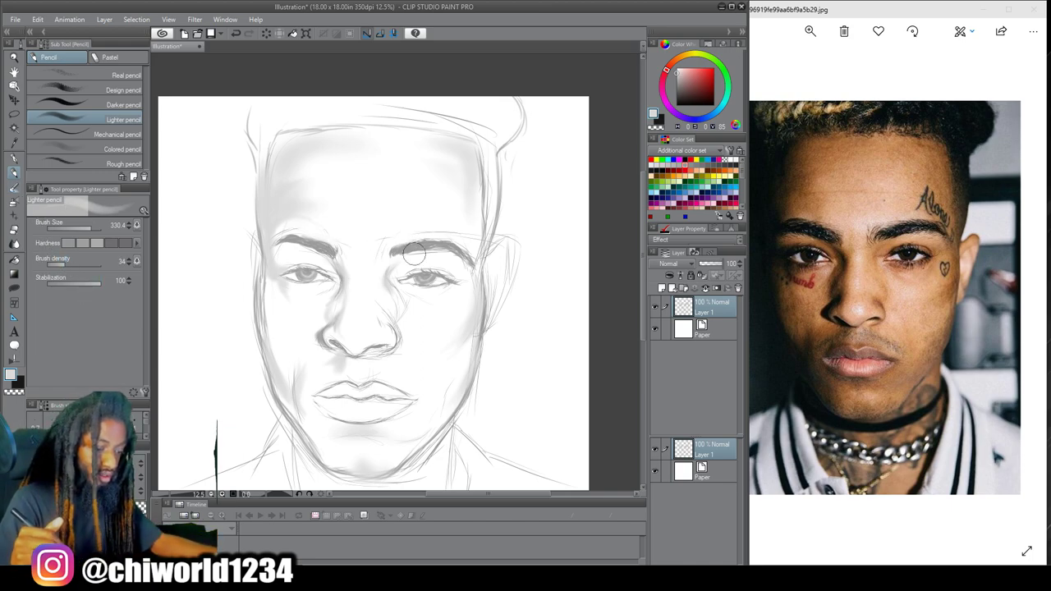
mouse_move(80, 220)
mouse_down()
mouse_move(68, 223)
mouse_move(79, 224)
mouse_up()
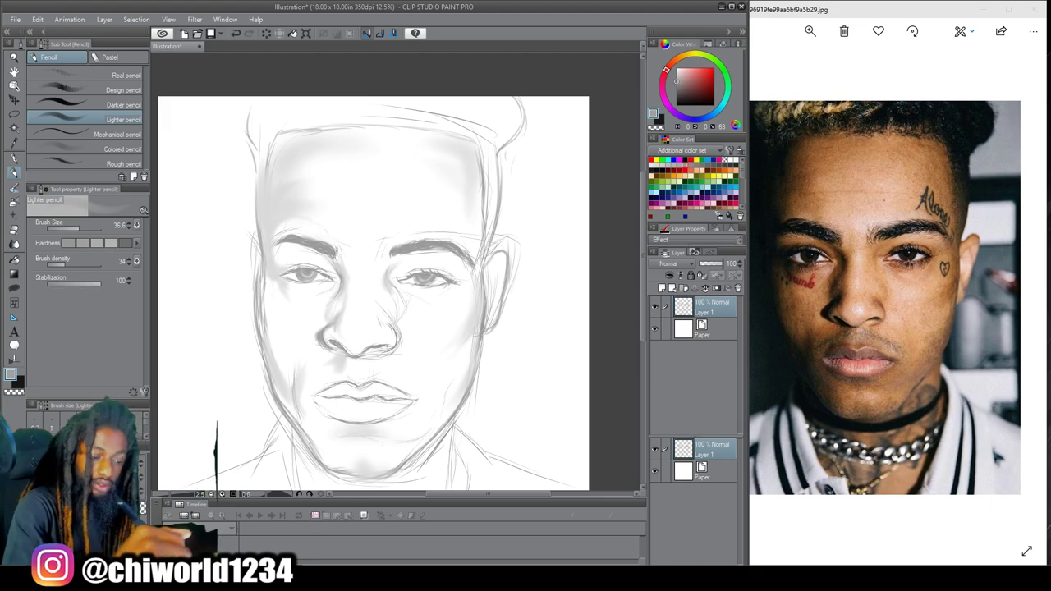
mouse_move(490, 149)
mouse_down()
mouse_move(488, 190)
mouse_move(482, 133)
mouse_move(492, 171)
mouse_move(488, 148)
mouse_move(518, 103)
mouse_move(509, 96)
mouse_move(506, 126)
mouse_move(495, 124)
mouse_move(485, 88)
mouse_move(489, 128)
mouse_up()
mouse_move(412, 120)
mouse_down()
mouse_move(435, 92)
mouse_move(502, 107)
mouse_up()
drag(377, 115, 349, 92)
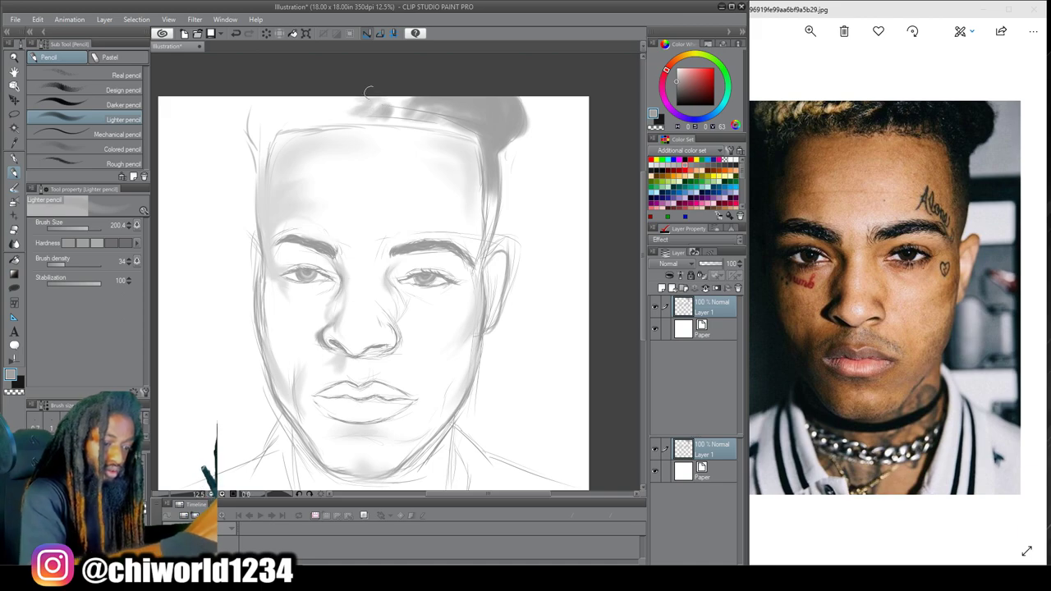
mouse_move(281, 118)
mouse_down()
mouse_move(257, 134)
mouse_move(233, 102)
mouse_up()
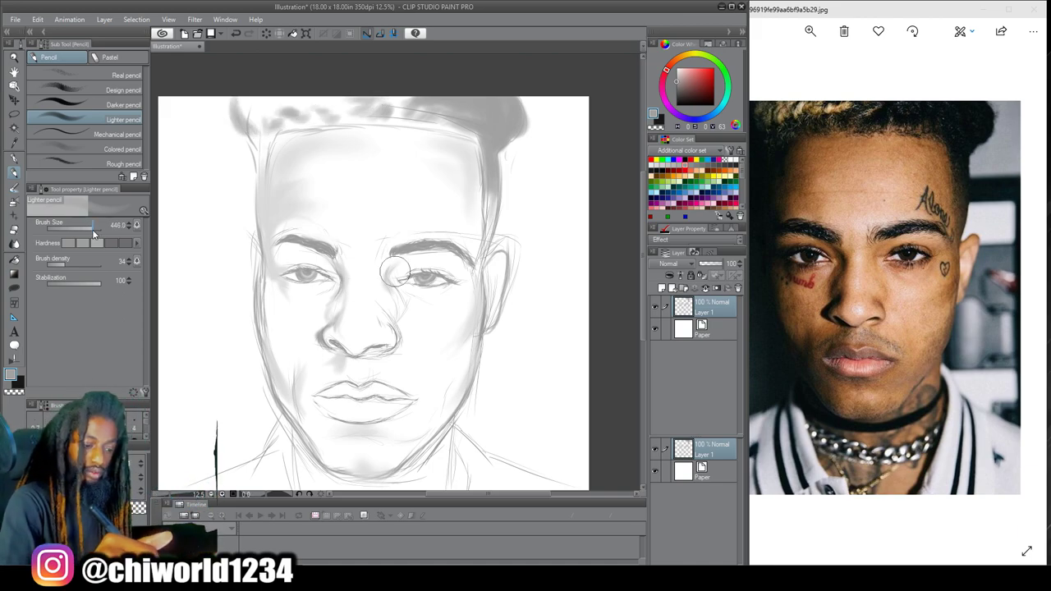
Shade the background along the left-hand face contour at brush size 403.6, and widen it outward at size 1212.8
mouse_move(261, 415)
mouse_down()
mouse_move(228, 122)
mouse_move(252, 275)
mouse_move(239, 147)
mouse_move(250, 254)
mouse_move(247, 160)
mouse_move(252, 215)
mouse_move(230, 115)
mouse_move(250, 182)
mouse_move(238, 123)
mouse_move(222, 117)
mouse_move(245, 155)
mouse_move(230, 184)
mouse_move(243, 79)
mouse_move(228, 110)
mouse_move(230, 149)
mouse_move(229, 61)
mouse_move(212, 137)
mouse_move(201, 76)
mouse_up()
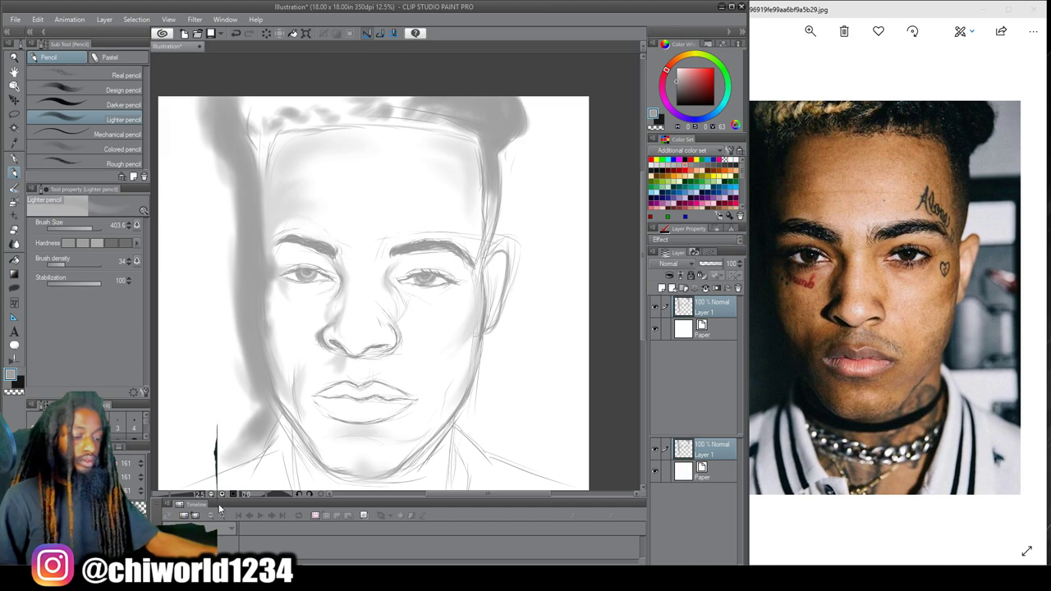
scroll(219, 510, down, 2)
scroll(309, 446, up, 2)
scroll(328, 427, up, 1)
scroll(330, 431, right, 1)
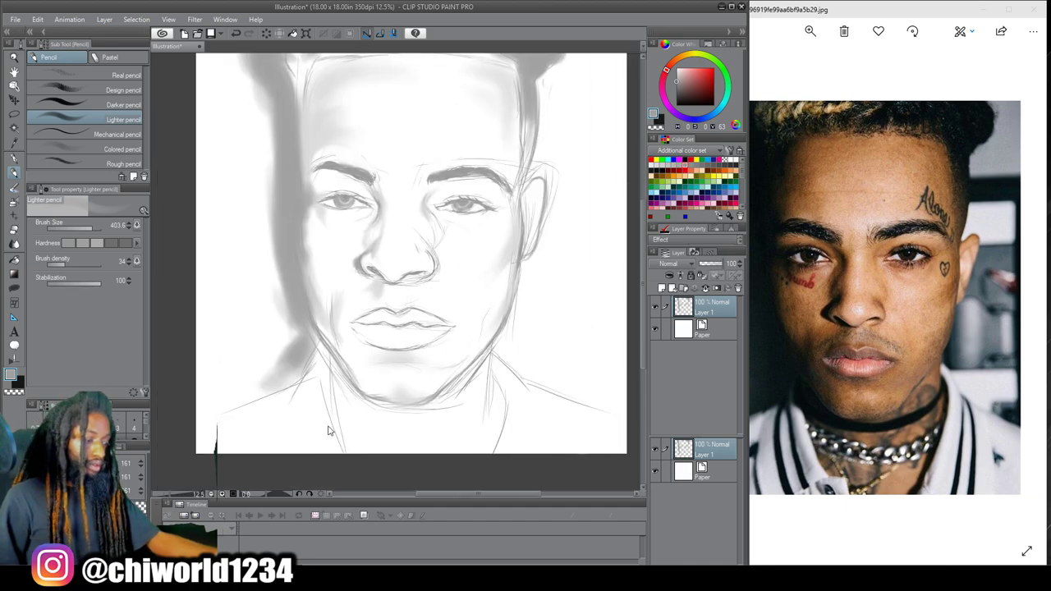
drag(88, 227, 99, 226)
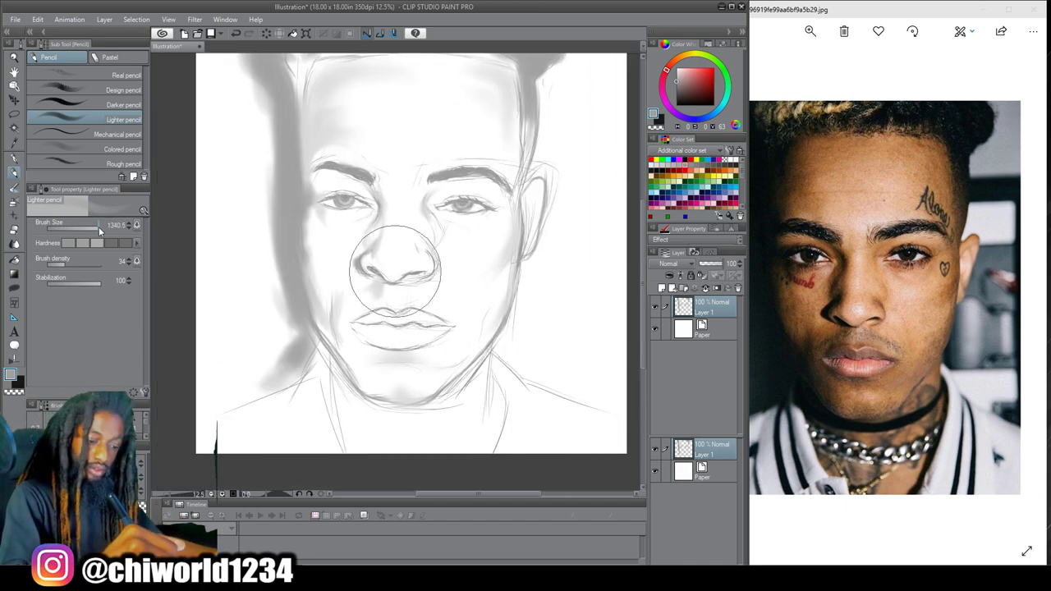
mouse_move(285, 345)
mouse_down()
mouse_move(232, 389)
mouse_move(297, 330)
mouse_move(244, 343)
mouse_move(288, 332)
mouse_move(264, 274)
mouse_move(283, 341)
mouse_move(281, 302)
mouse_move(254, 282)
mouse_move(283, 370)
mouse_move(246, 148)
mouse_up()
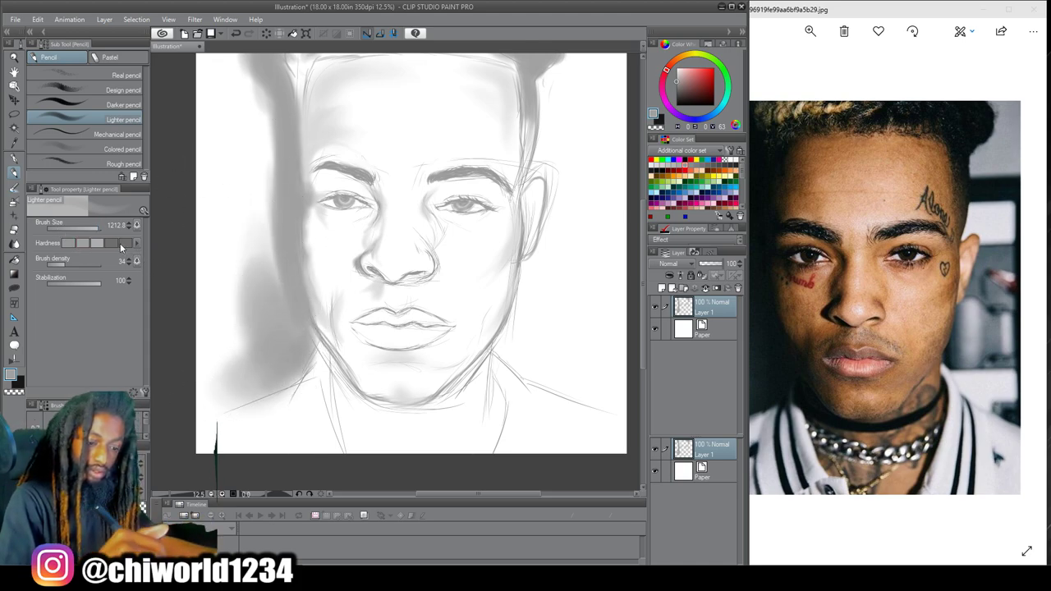
Soften and extend the left-hand background shading with the lowest hardness, brush size 602.1 and density 24
click(72, 243)
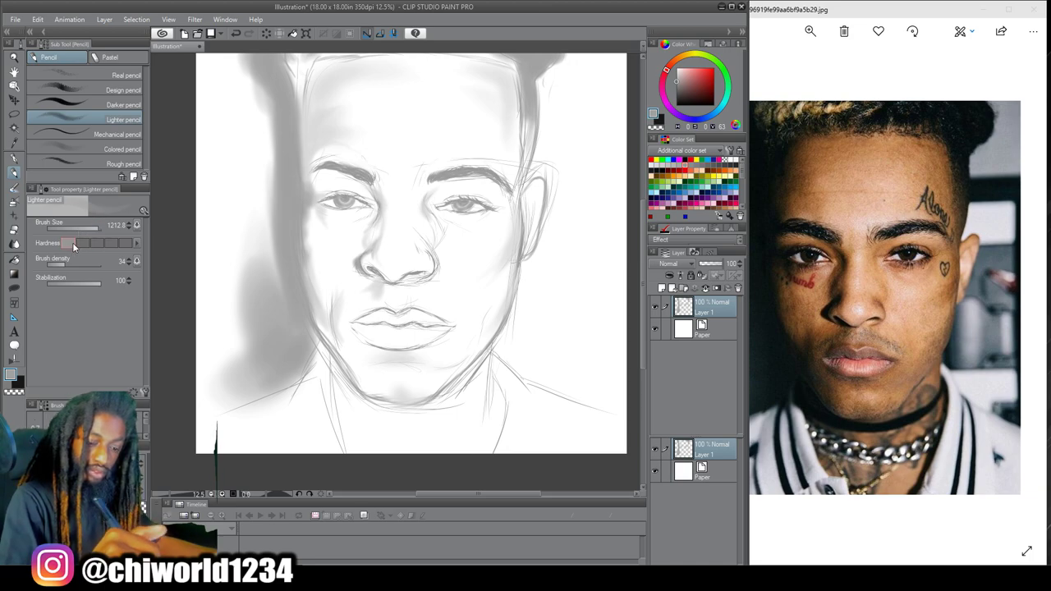
drag(81, 229, 84, 236)
click(58, 264)
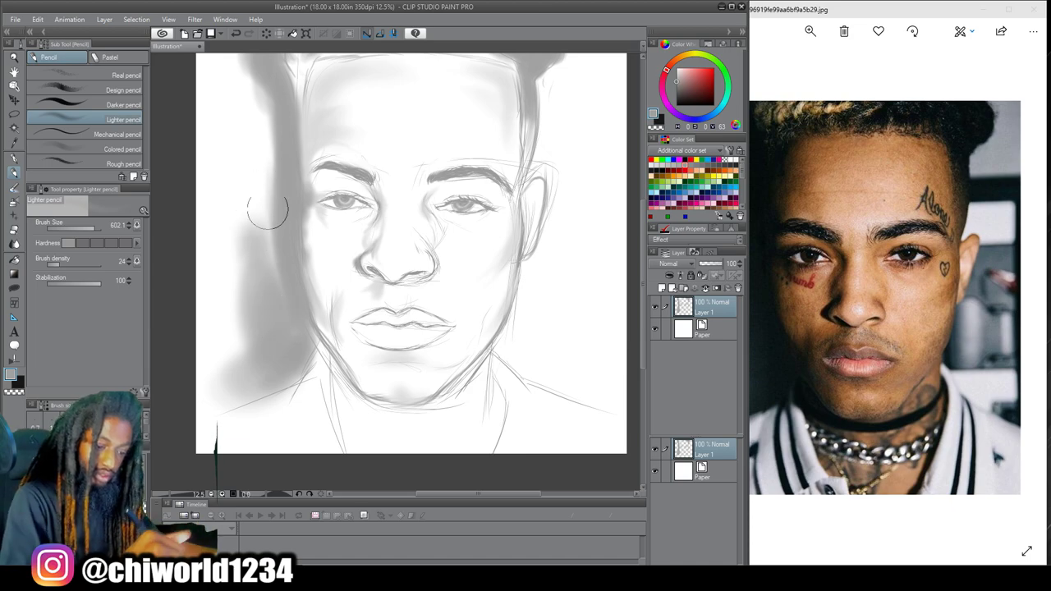
mouse_move(251, 179)
mouse_down()
mouse_move(262, 361)
mouse_move(214, 284)
mouse_move(231, 375)
mouse_move(206, 88)
mouse_move(215, 68)
mouse_up()
mouse_move(363, 379)
mouse_down()
mouse_move(342, 462)
mouse_move(342, 407)
mouse_up()
Set the Lighter pencil to size 49.4, the third hardness level and density 49
click(97, 243)
click(73, 263)
click(81, 228)
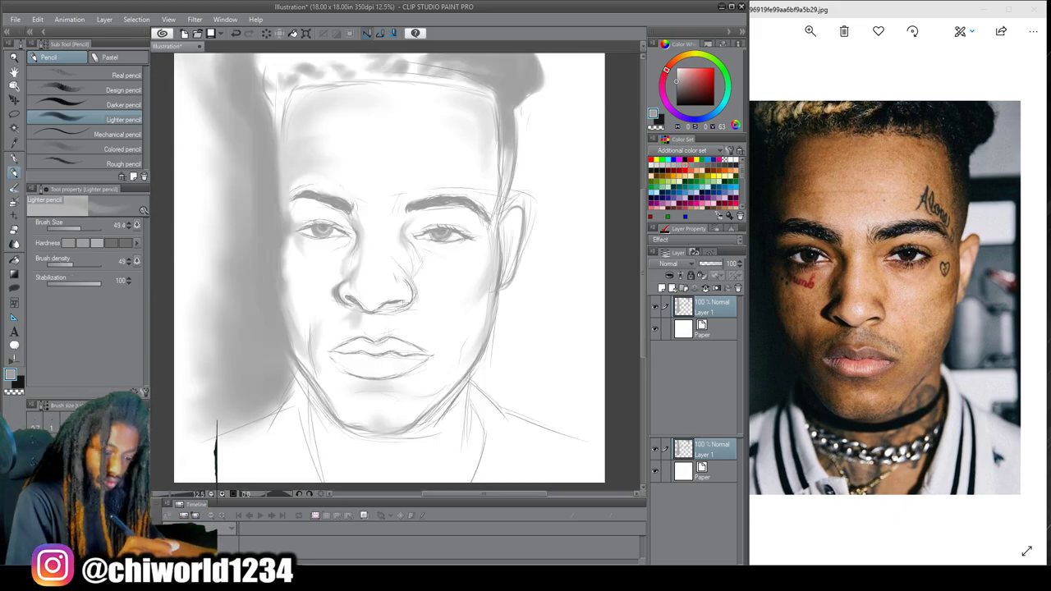
Clean up stray shading and sketch lines around the head with the soft eraser, adjusting its size
key(ctrl+plus)
key(e)
mouse_move(373, 220)
mouse_down()
mouse_move(446, 212)
mouse_move(436, 166)
mouse_move(430, 206)
mouse_move(396, 127)
mouse_up()
key(ctrl+z)
click(82, 228)
scroll(402, 172, down, 2)
drag(368, 254, 372, 377)
click(91, 228)
drag(549, 149, 464, 123)
drag(269, 119, 231, 119)
drag(448, 174, 488, 174)
scroll(481, 484, up, 2)
Set the Lighter pencil to the second hardness level and density 32, choose a paler gray, and shade around the mouth
click(17, 160)
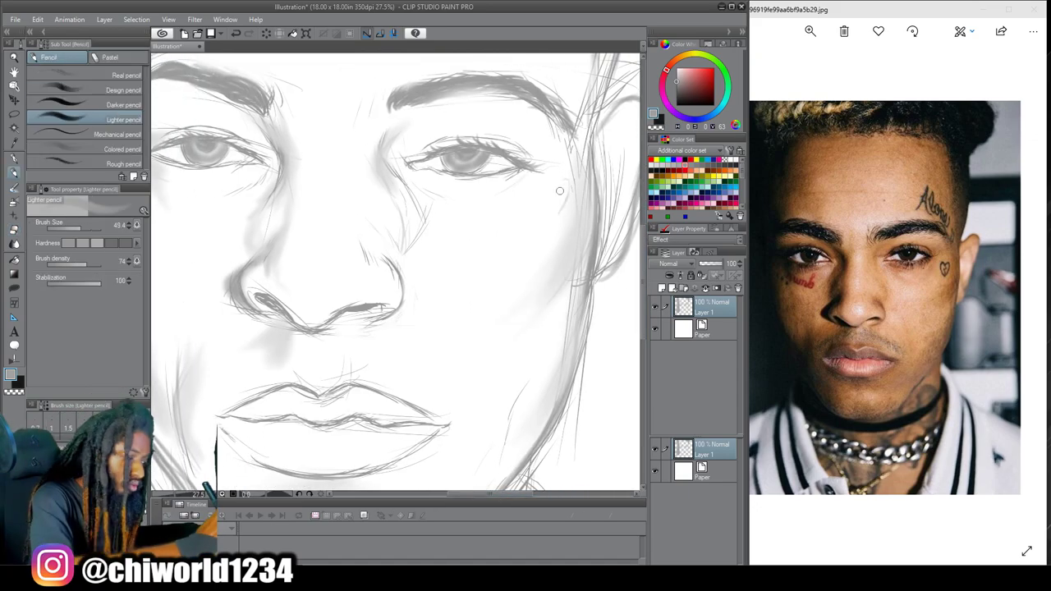
key(ctrl+minus)
key(ctrl+plus)
click(77, 265)
click(84, 228)
click(83, 243)
click(64, 264)
drag(486, 287, 258, 282)
click(676, 71)
mouse_move(332, 301)
mouse_down()
mouse_move(472, 319)
mouse_move(263, 316)
mouse_up()
mouse_move(373, 383)
mouse_down()
mouse_move(457, 414)
mouse_move(348, 414)
mouse_up()
Shade the left-hand cheek, the left-hand face contour and the chin with a larger brush, using grays sampled from the drawing
click(87, 229)
mouse_move(356, 265)
mouse_down()
mouse_move(296, 252)
mouse_move(255, 276)
mouse_up()
alt+click(276, 261)
alt+click(316, 256)
key(ctrl+minus)
drag(423, 379, 454, 366)
mouse_move(322, 341)
mouse_down()
mouse_move(318, 324)
mouse_move(293, 319)
mouse_move(309, 375)
mouse_up()
drag(252, 222, 248, 153)
drag(234, 199, 233, 304)
drag(322, 176, 280, 182)
drag(266, 163, 255, 211)
Lighten the area around the center of the upper lip with the soft eraser and return to the Lighter pencil
scroll(458, 481, down, 2)
scroll(458, 481, up, 2)
drag(523, 420, 460, 284)
key(e)
click(76, 230)
mouse_move(399, 272)
mouse_down()
mouse_move(480, 305)
mouse_move(370, 289)
mouse_up()
key(p)
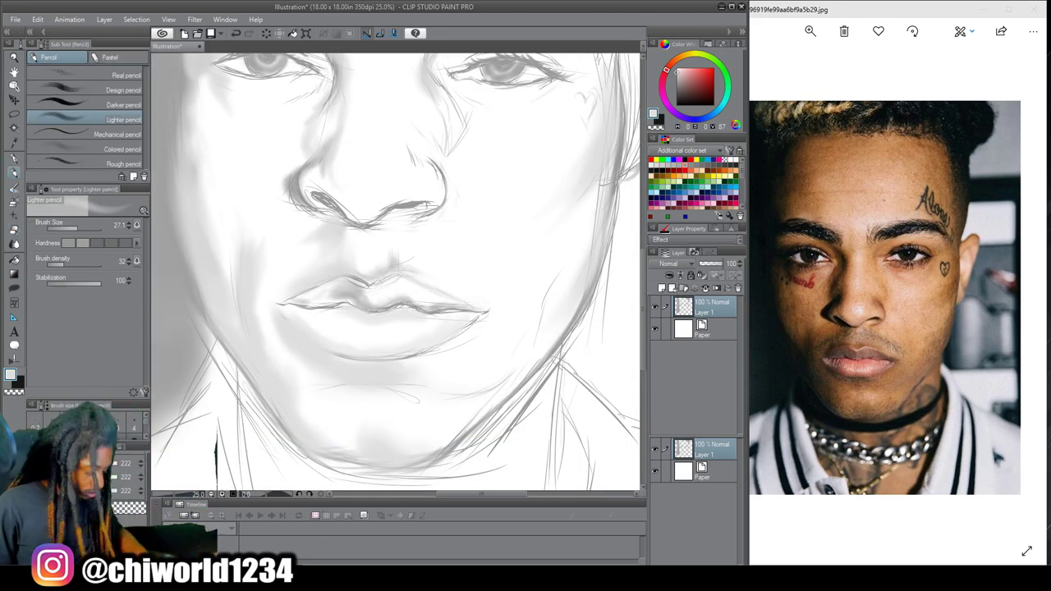
Shade the right-hand side of the face and the area beside the right-hand mouth corner with the Lighter pencil at size 200.4
scroll(490, 466, down, 2)
drag(490, 427, 491, 481)
click(87, 229)
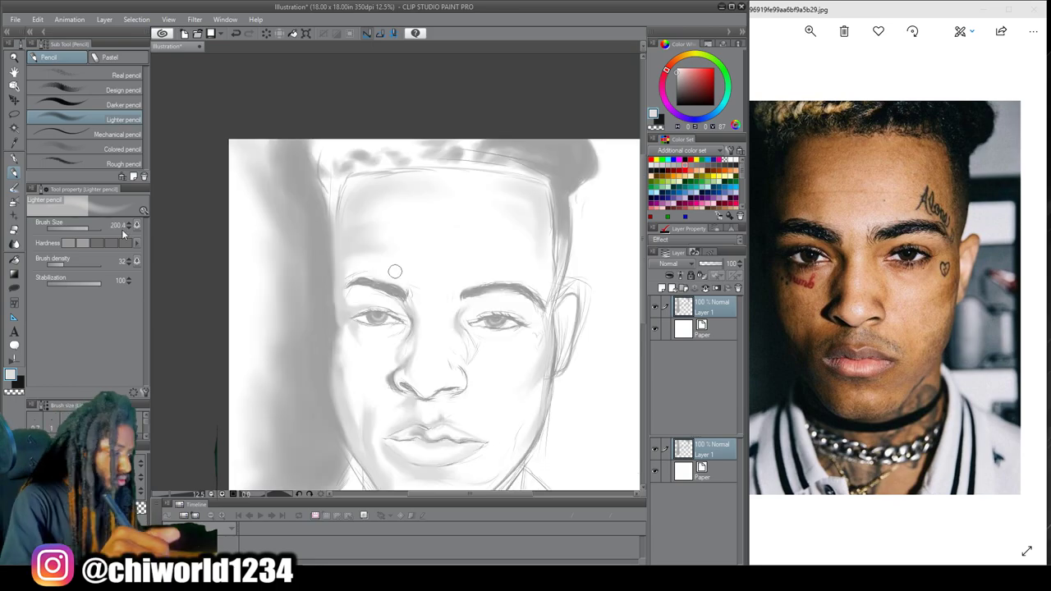
drag(549, 292, 553, 277)
mouse_move(499, 429)
mouse_down()
mouse_move(551, 438)
mouse_move(546, 233)
mouse_up()
scroll(549, 438, up, 2)
drag(514, 291, 416, 317)
drag(467, 260, 483, 217)
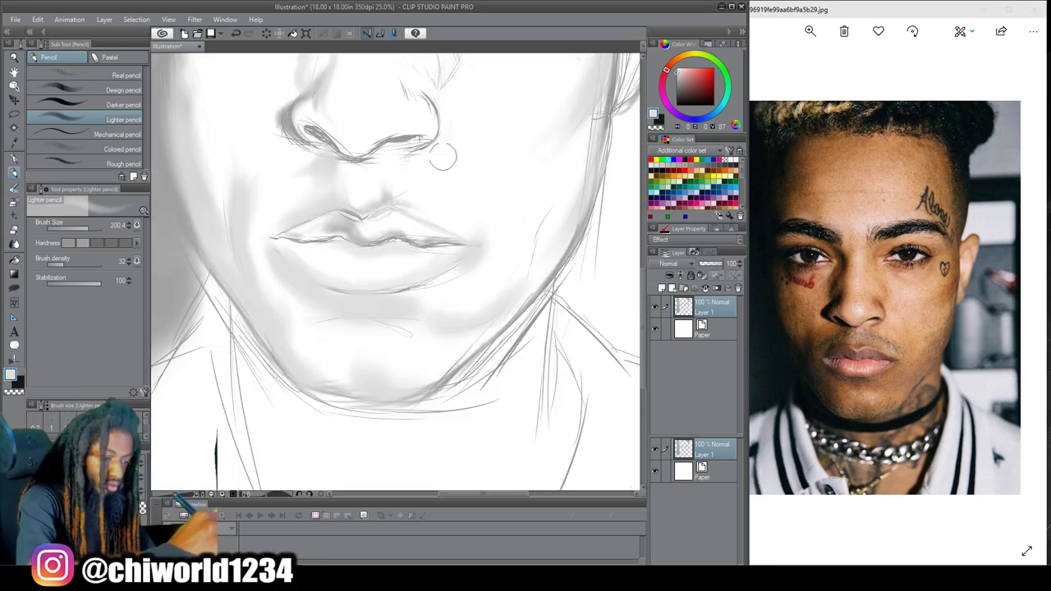
Clean up the shading and rough lines around the chin and left-hand jaw with the soft eraser at size 403.6
scroll(402, 347, down, 2)
key(e)
click(91, 229)
drag(450, 348, 400, 382)
scroll(342, 345, down, 1)
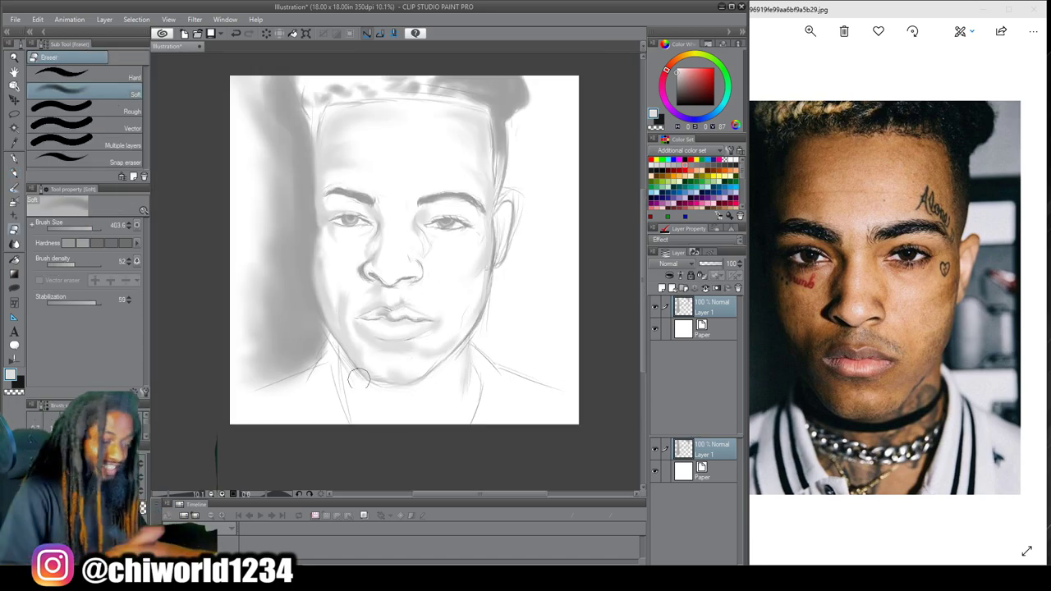
drag(343, 315, 343, 381)
Close in on the eyes in the drawing and set up the Lighter pencil with a dark gray color at size 14.9
scroll(567, 299, up, 4)
drag(519, 495, 459, 494)
double_click(889, 254)
click(14, 174)
click(65, 230)
click(121, 104)
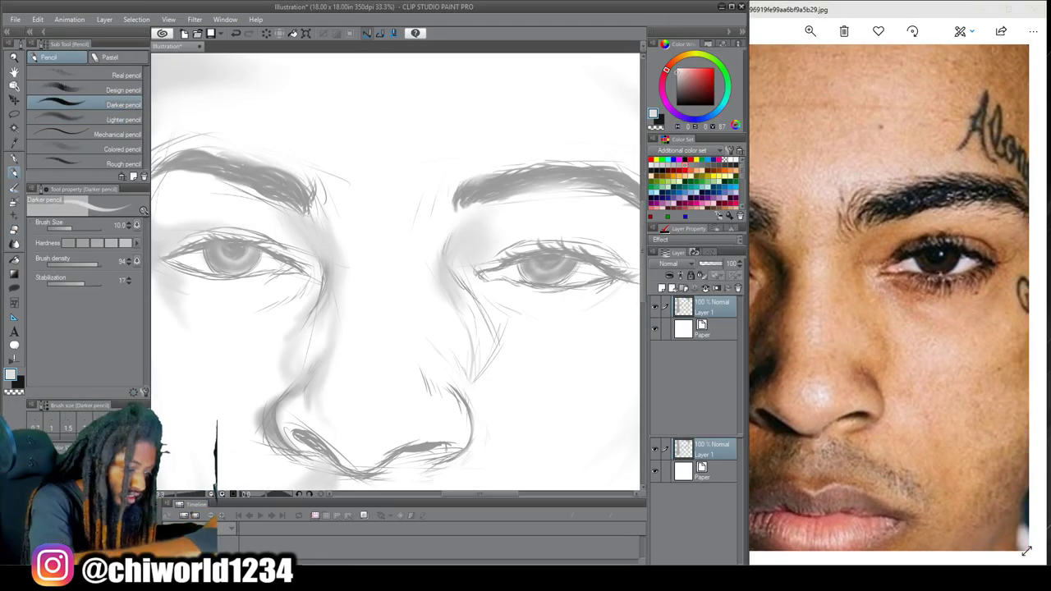
double_click(11, 375)
click(401, 328)
click(637, 219)
click(121, 119)
drag(637, 279, 572, 252)
click(74, 229)
Darken the upper lid line and outer corner of the right-hand eye and redraw its iris outline with the Lighter pencil
drag(447, 446, 291, 467)
scroll(396, 271, up, 2)
mouse_move(501, 306)
mouse_down()
mouse_move(370, 274)
mouse_move(307, 290)
mouse_up()
mouse_move(431, 281)
mouse_down()
mouse_move(436, 310)
mouse_move(343, 319)
mouse_up()
drag(436, 288, 405, 330)
scroll(395, 272, down, 3)
scroll(396, 272, up, 3)
drag(537, 310, 591, 320)
mouse_move(509, 283)
mouse_down()
mouse_move(569, 313)
mouse_move(548, 318)
mouse_up()
click(14, 229)
key(p)
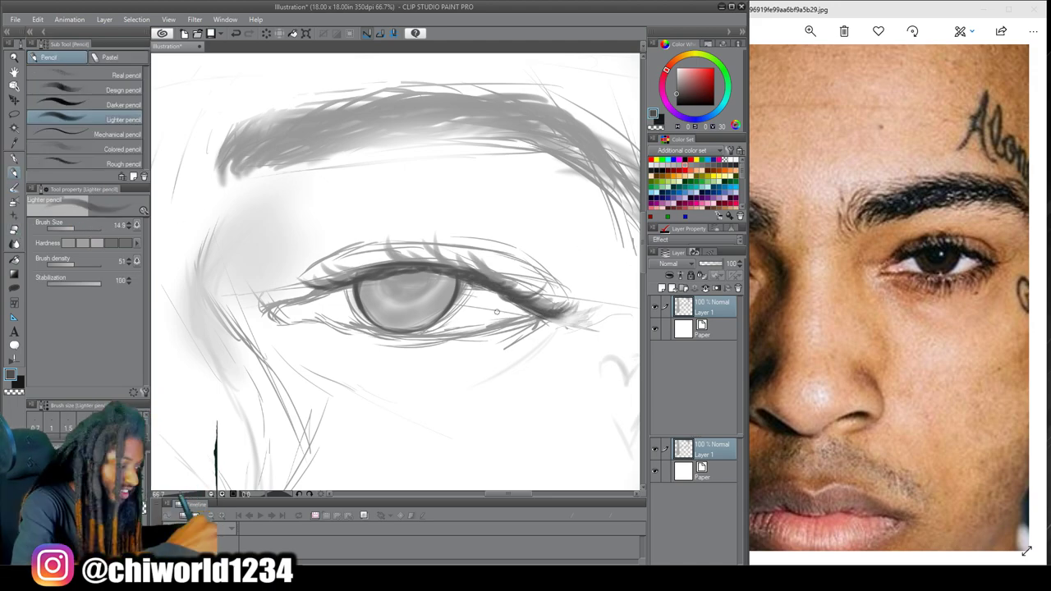
Shade the iris and pupil of the right-hand eye in dark gray with a slightly larger Lighter pencil
drag(443, 317, 459, 284)
key(bracketright)
mouse_move(427, 277)
mouse_down()
mouse_move(412, 294)
mouse_move(390, 283)
mouse_move(444, 278)
mouse_move(445, 307)
mouse_up()
mouse_move(386, 320)
mouse_down()
mouse_move(378, 290)
mouse_move(368, 300)
mouse_up()
drag(433, 284, 445, 306)
drag(444, 305, 401, 313)
Draw the upper eyelashes across the right-hand eye with the Lighter pencil at size 22.2
drag(508, 282, 515, 233)
key(p)
key(p)
key(bracketleft)
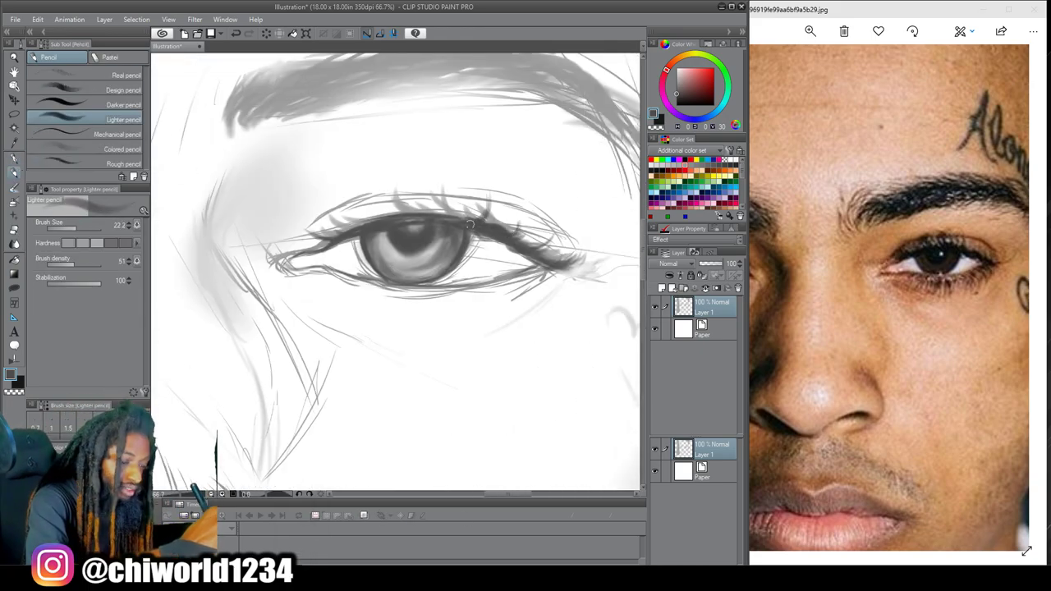
drag(448, 215, 442, 194)
mouse_move(433, 215)
mouse_down()
mouse_move(419, 193)
mouse_move(398, 194)
mouse_up()
mouse_move(384, 218)
mouse_down()
mouse_move(363, 206)
mouse_move(336, 218)
mouse_up()
drag(333, 236, 315, 229)
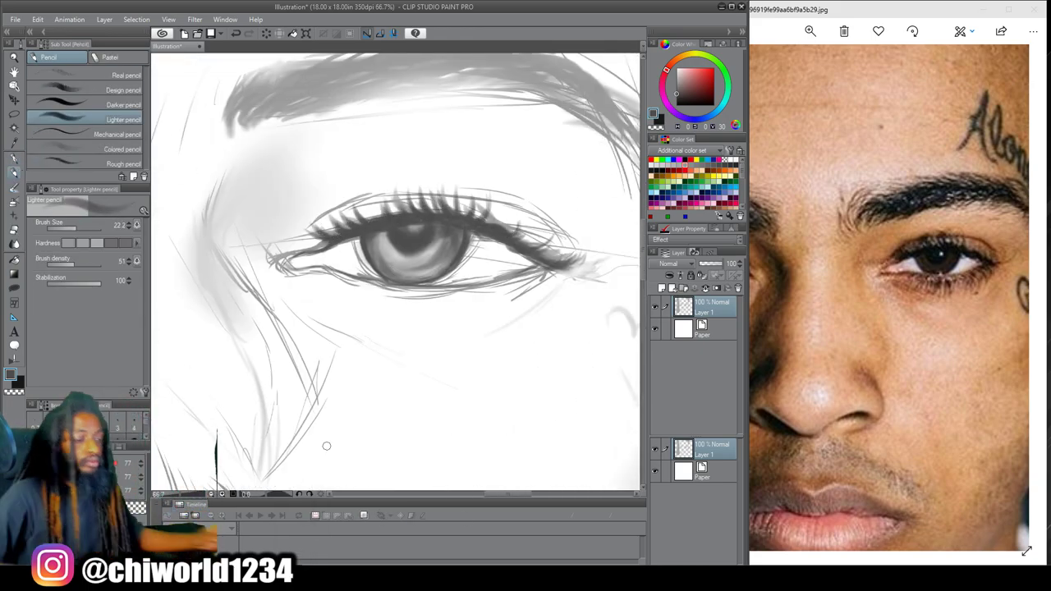
Add hair strokes along the lower edge and inner end of the right-hand eyebrow at size 7.4
drag(487, 390, 460, 359)
drag(447, 298, 444, 354)
key(bracketleft)
drag(573, 146, 604, 165)
drag(540, 125, 580, 144)
drag(437, 105, 484, 100)
drag(392, 110, 435, 101)
drag(350, 119, 378, 106)
mouse_move(262, 142)
mouse_down()
mouse_move(297, 131)
mouse_move(217, 128)
mouse_up()
drag(272, 105, 220, 123)
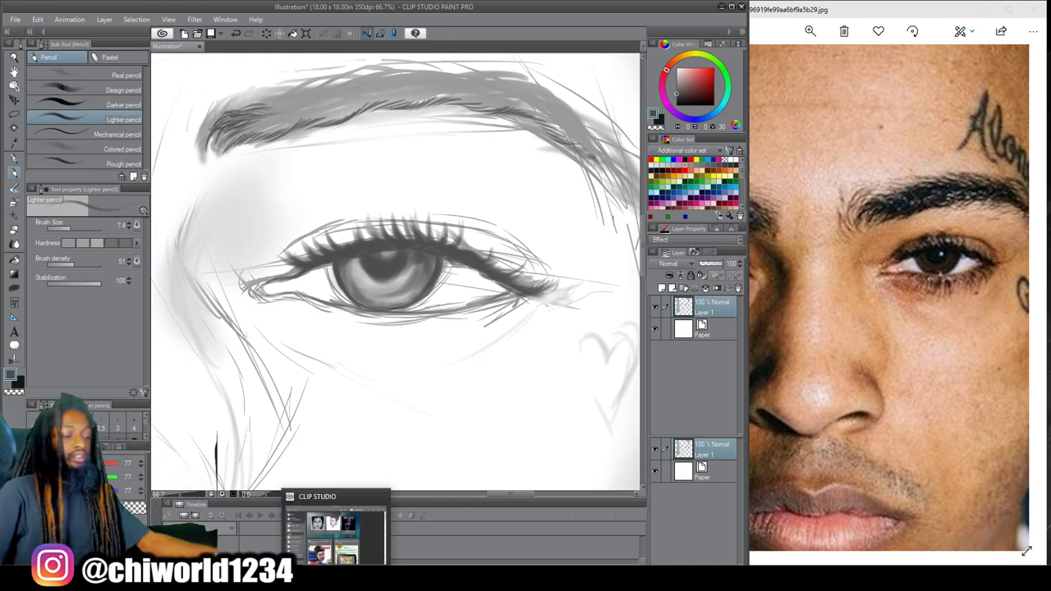
Fill and darken the body of the right-hand eyebrow with overlapping dark gray strokes of a larger pencil
key(ctrl+minus)
drag(297, 148, 329, 138)
mouse_move(463, 140)
mouse_down()
mouse_move(527, 171)
mouse_move(491, 148)
mouse_up()
mouse_move(428, 147)
mouse_down()
mouse_move(471, 131)
mouse_move(451, 127)
mouse_up()
key(bracketright)
drag(376, 146, 442, 128)
drag(362, 151, 400, 131)
drag(279, 167, 380, 142)
drag(284, 162, 425, 127)
mouse_move(378, 145)
mouse_down()
mouse_move(517, 156)
mouse_move(461, 134)
mouse_up()
drag(477, 143, 524, 162)
Add fine hair strokes along the upper edge and inner end of the right-hand eyebrow at size 5.5
drag(414, 363, 417, 394)
click(65, 227)
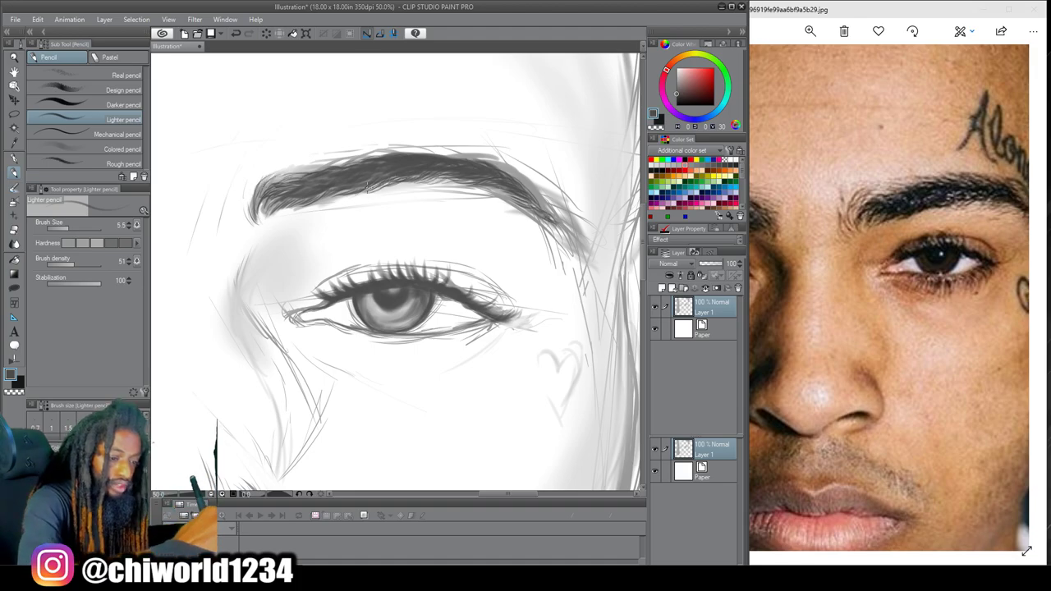
mouse_move(530, 187)
mouse_down()
mouse_move(378, 152)
mouse_move(291, 165)
mouse_up()
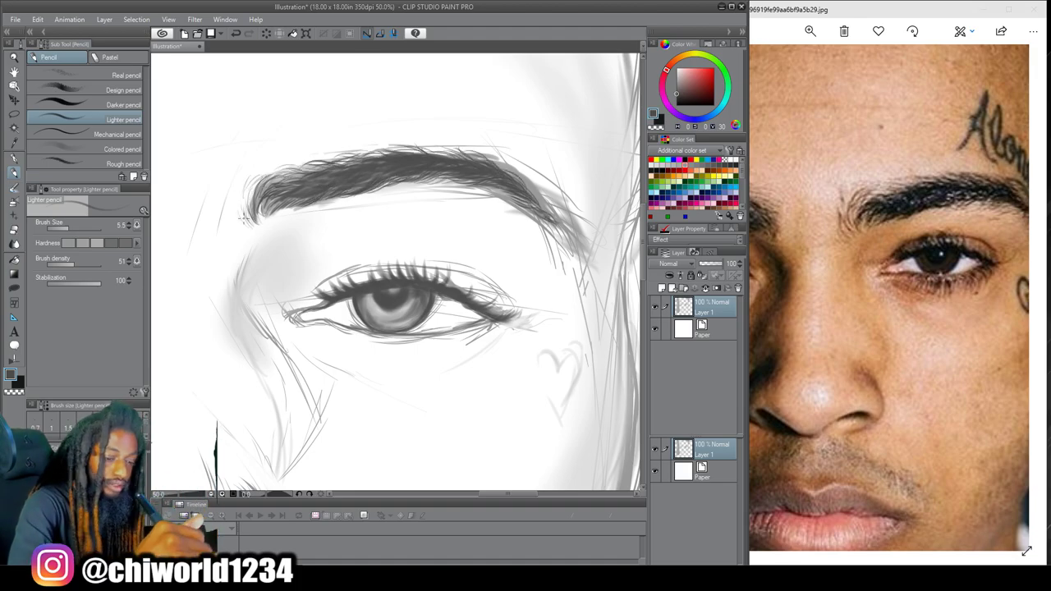
drag(244, 223, 247, 191)
Erase the rough lines around the outer end of the right-hand eyebrow and return to the Lighter pencil
key(ctrl+minus)
drag(411, 394, 449, 247)
drag(460, 205, 460, 430)
double_click(829, 360)
key(e)
drag(525, 283, 555, 331)
key(p)
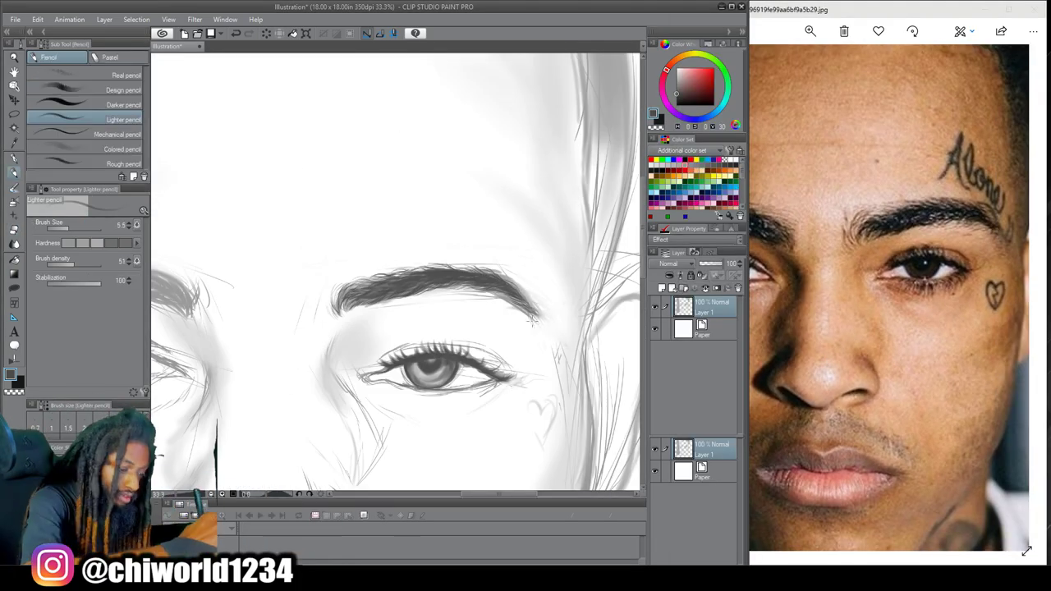
Lasso the right-hand eye area, adjust it slightly with a transform, and deselect it
scroll(456, 283, down, 3)
scroll(457, 311, up, 4)
key(m)
drag(245, 246, 243, 242)
key(ctrl+t)
drag(585, 190, 599, 190)
key(Return)
key(ctrl+d)
Strengthen the upper eyelid crease of the right-hand eye with a softer, less dense Lighter pencil at size 27.1
scroll(336, 364, down, 4)
scroll(452, 270, down, 2)
scroll(500, 489, up, 5)
key(b)
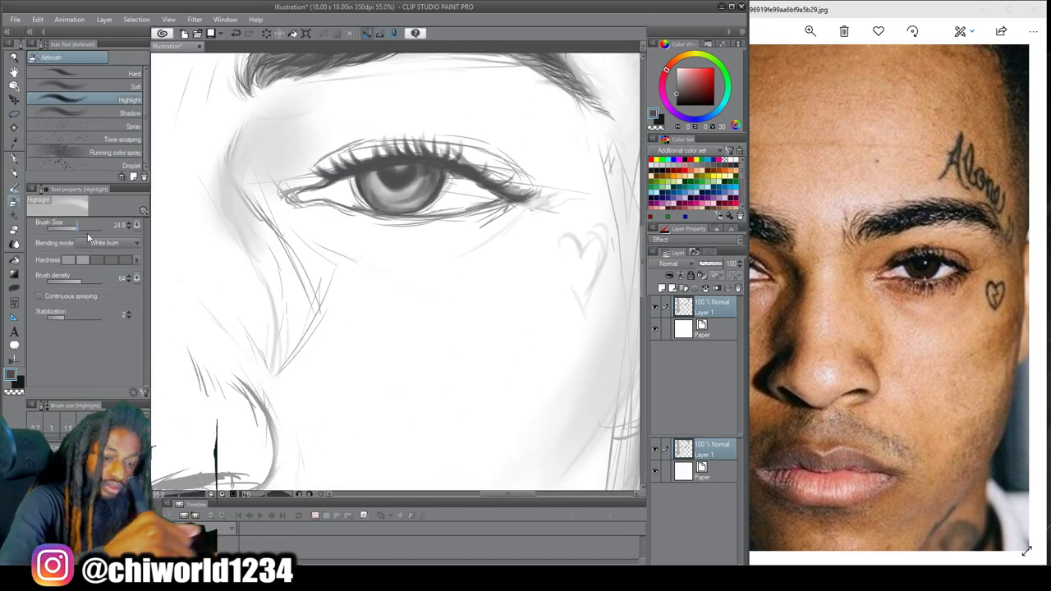
key(p)
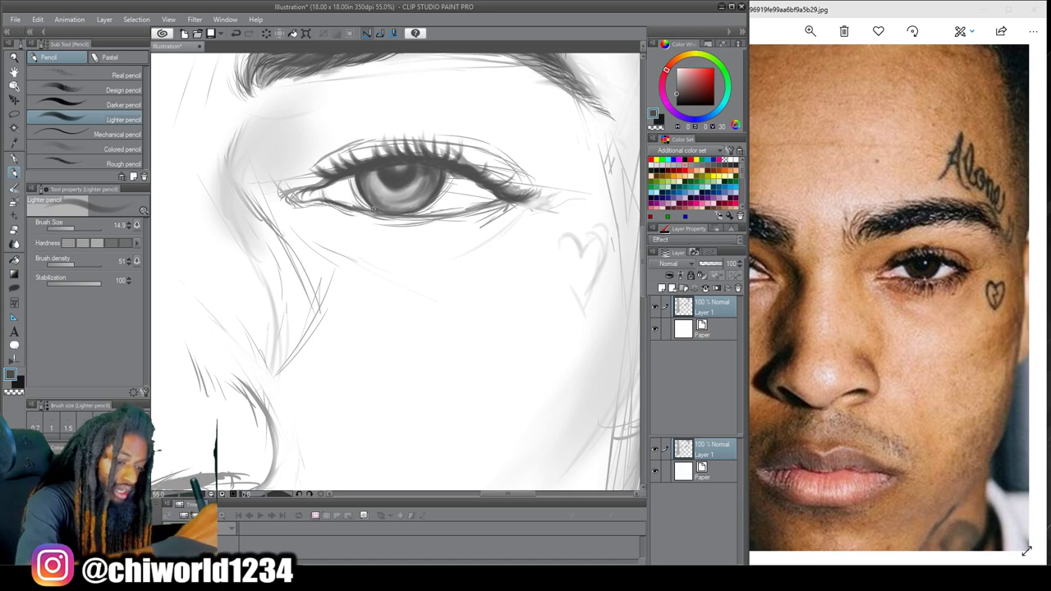
scroll(460, 246, down, 3)
scroll(410, 254, up, 2)
click(83, 243)
click(62, 265)
click(77, 228)
drag(460, 154, 513, 185)
drag(369, 150, 481, 159)
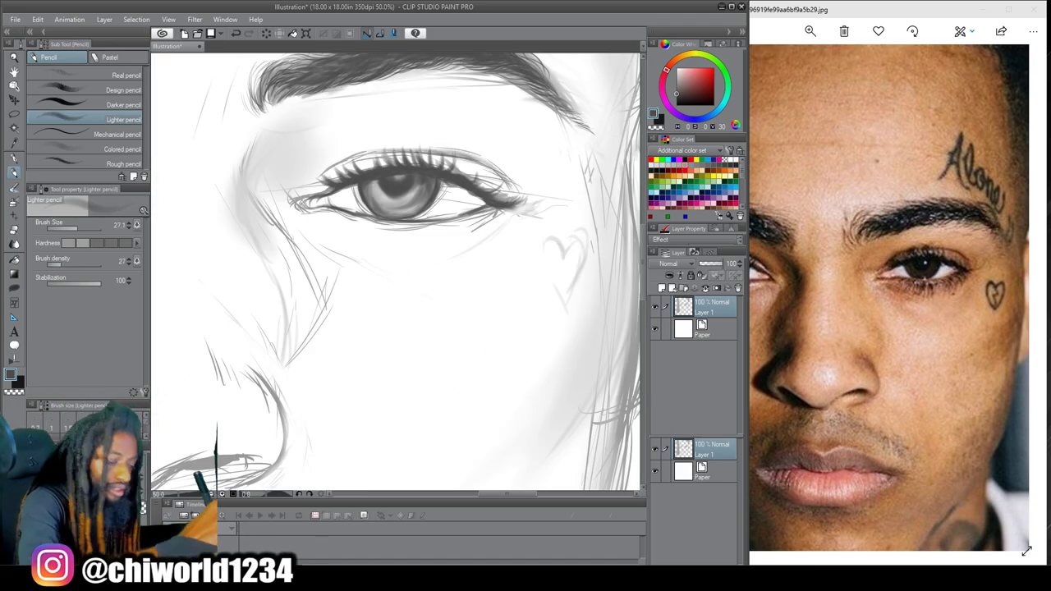
drag(312, 179, 392, 152)
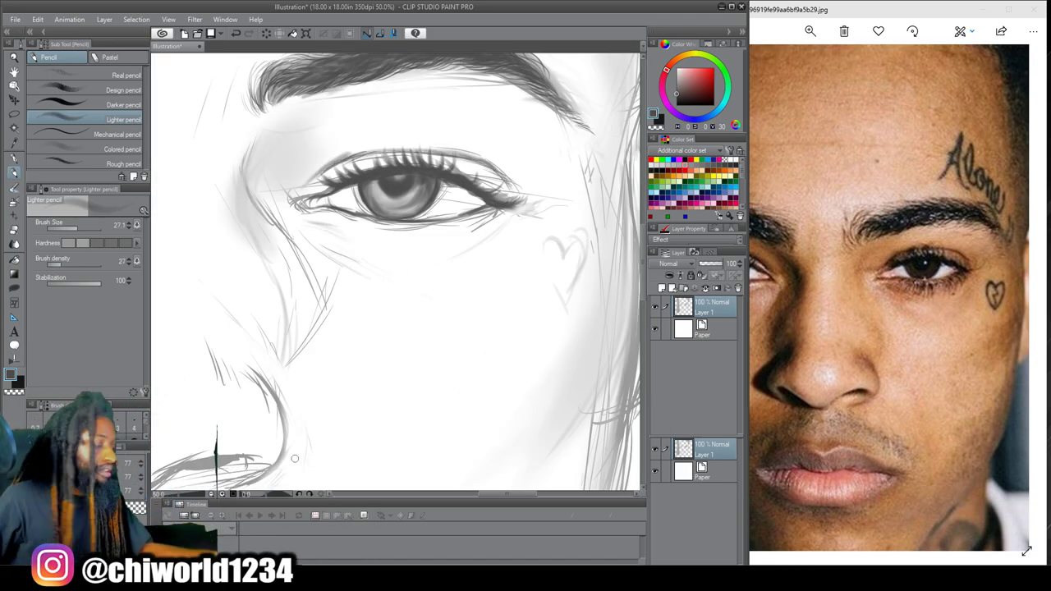
Draw the "Alone" tattoo above the outer end of the right-hand eyebrow, scale it to 108% and rotate it 6.1 degrees
drag(517, 202, 399, 402)
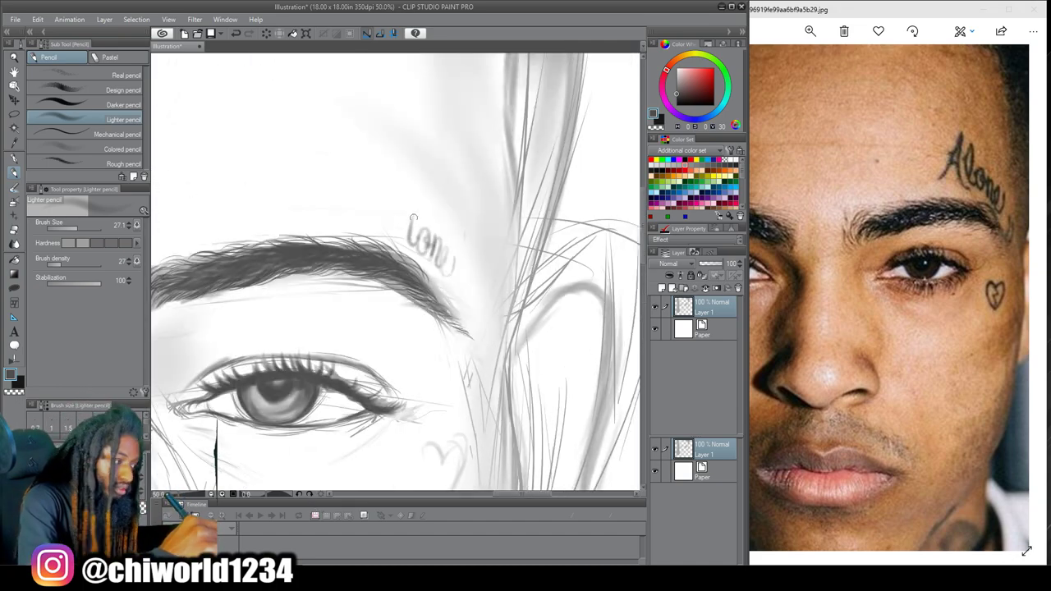
key(ctrl+plus)
key(m)
drag(361, 203, 420, 108)
key(ctrl+t)
drag(427, 199, 420, 175)
mouse_move(485, 268)
mouse_down()
mouse_move(500, 283)
mouse_move(490, 294)
mouse_up()
ctrl+drag(364, 77, 366, 79)
ctrl+drag(506, 92, 493, 107)
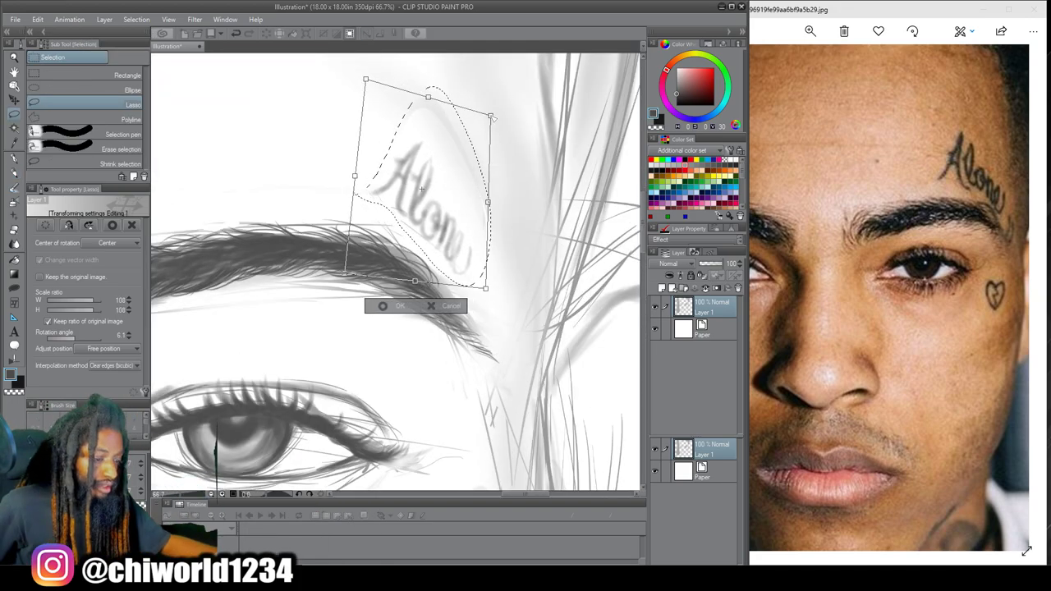
key(Return)
drag(542, 246, 435, 255)
drag(575, 310, 640, 294)
key(ctrl+d)
Draw the lower eyelashes of the right-hand eye with the Lighter pencil at size 11.0
mouse_move(345, 131)
mouse_down()
mouse_move(485, 386)
mouse_move(407, 394)
mouse_up()
drag(394, 328, 492, 329)
key(p)
drag(504, 428, 519, 414)
mouse_move(520, 428)
ctrl+alt+mouse_down()
mouse_move(509, 428)
mouse_move(513, 417)
ctrl+alt+mouse_up()
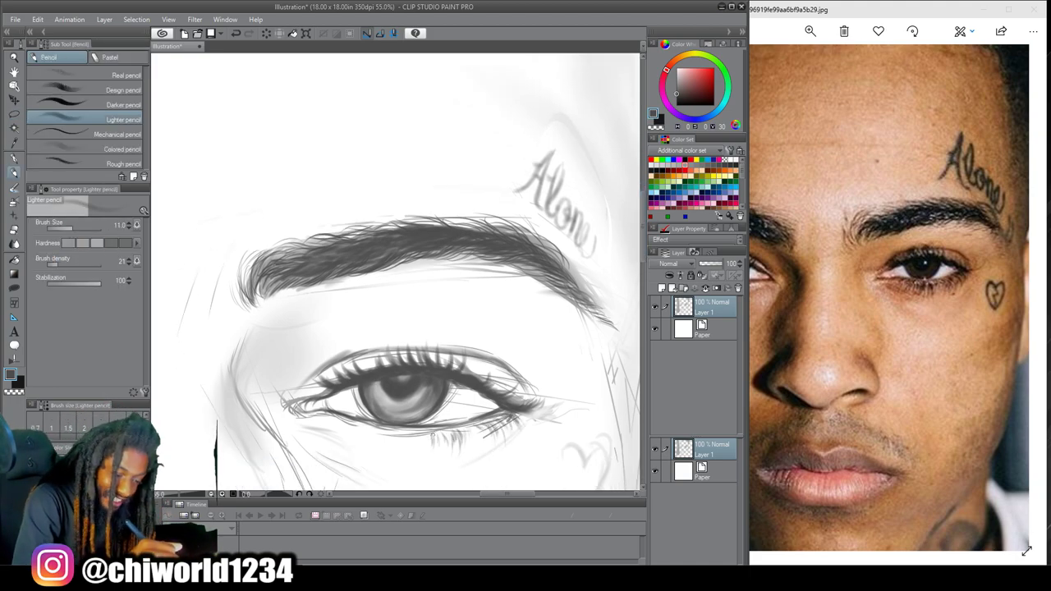
drag(377, 427, 328, 353)
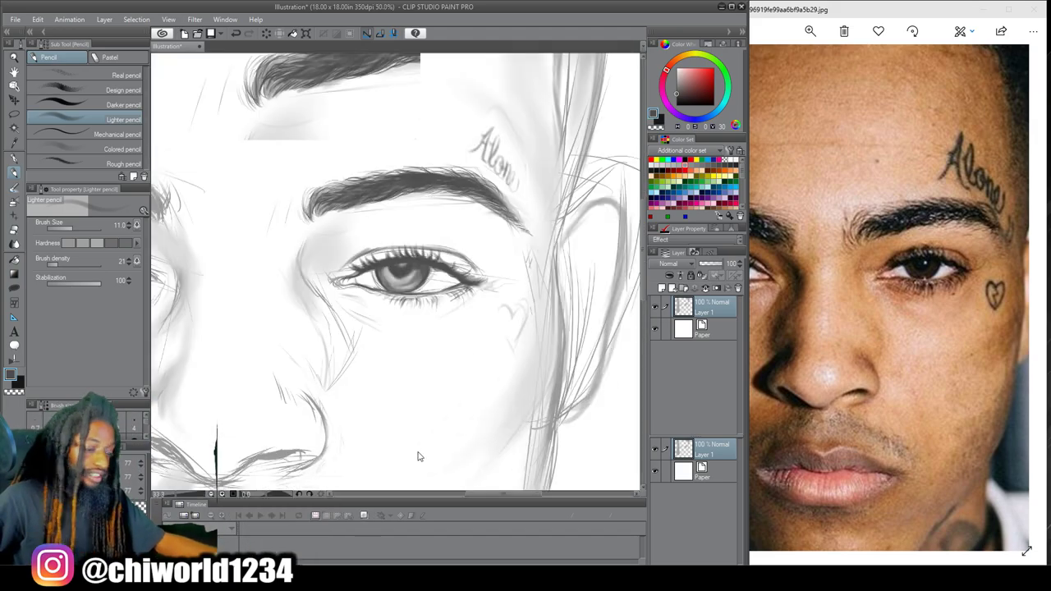
Shade the temple beside the right-hand eye with a soft Lighter pencil at size 181.3, density 23, and a sampled light gray
drag(526, 246, 444, 295)
ctrl+alt+drag(411, 296, 445, 297)
click(73, 264)
key(ctrl+z)
click(83, 243)
click(61, 263)
click(87, 227)
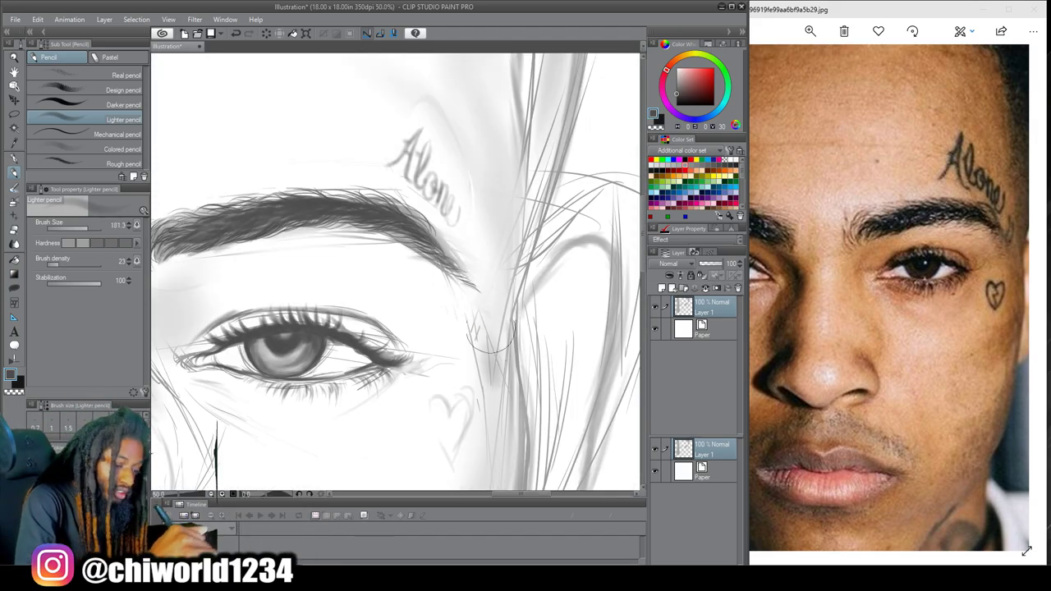
drag(499, 366, 495, 298)
alt+click(389, 403)
drag(484, 331, 485, 353)
Add light gray shading around the right-hand eye and the nose with the Lighter pencil at size 121.5
drag(296, 361, 461, 301)
drag(338, 279, 389, 213)
click(82, 228)
mouse_move(356, 326)
mouse_down()
mouse_move(408, 335)
mouse_move(411, 376)
mouse_up()
drag(414, 452, 427, 275)
drag(427, 413, 419, 465)
mouse_move(302, 150)
mouse_down()
mouse_move(359, 233)
mouse_move(316, 370)
mouse_up()
scroll(431, 263, down, 2)
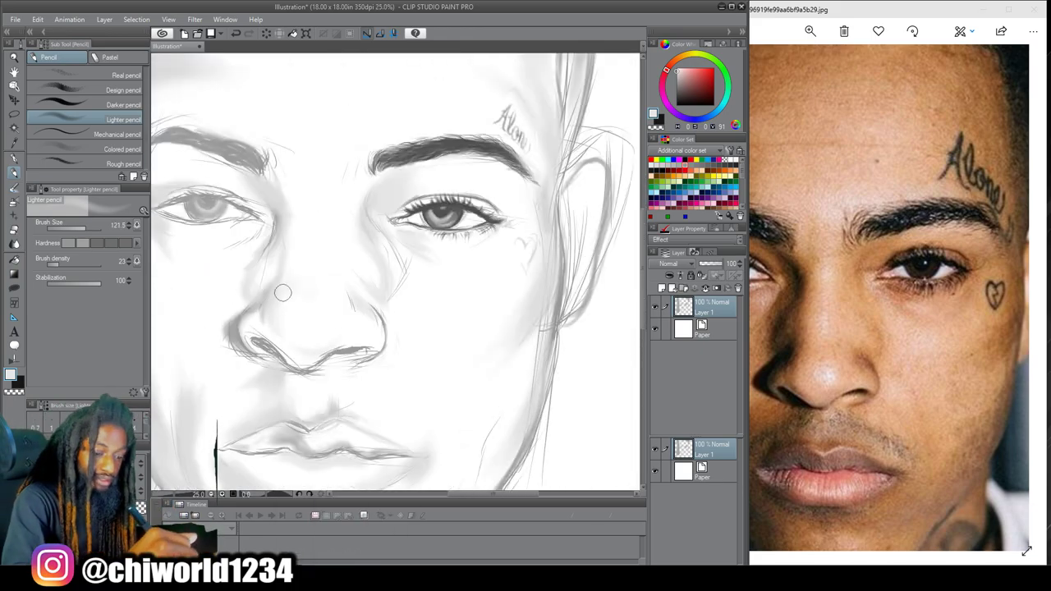
Erase the rough lines between the right-hand eye and the nose with the soft eraser at size 200.4
click(14, 229)
mouse_move(399, 246)
mouse_down()
mouse_move(394, 298)
mouse_move(370, 282)
mouse_up()
mouse_move(430, 448)
mouse_down()
mouse_move(422, 429)
mouse_move(417, 444)
mouse_up()
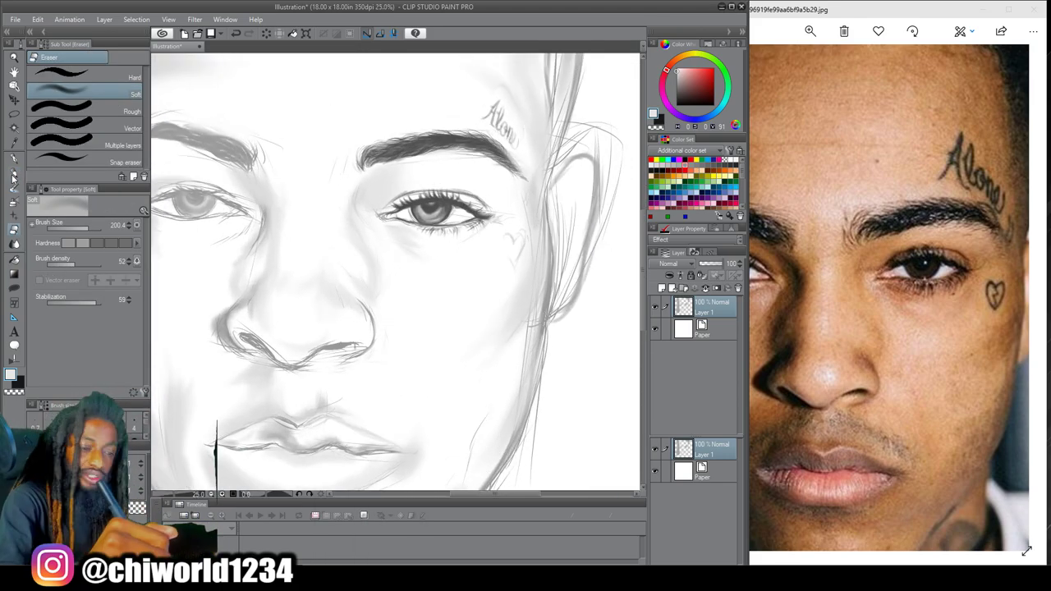
Lasso the right-hand eyebrow, nudge it slightly downward with a transform, and deselect it
click(13, 114)
drag(350, 164, 352, 167)
key(ctrl+t)
drag(443, 156, 442, 158)
key(Return)
key(ctrl+d)
Lasso the "Alone" tattoo, enlarge it with a transform, and deselect it
scroll(587, 279, down, 4)
scroll(364, 258, up, 3)
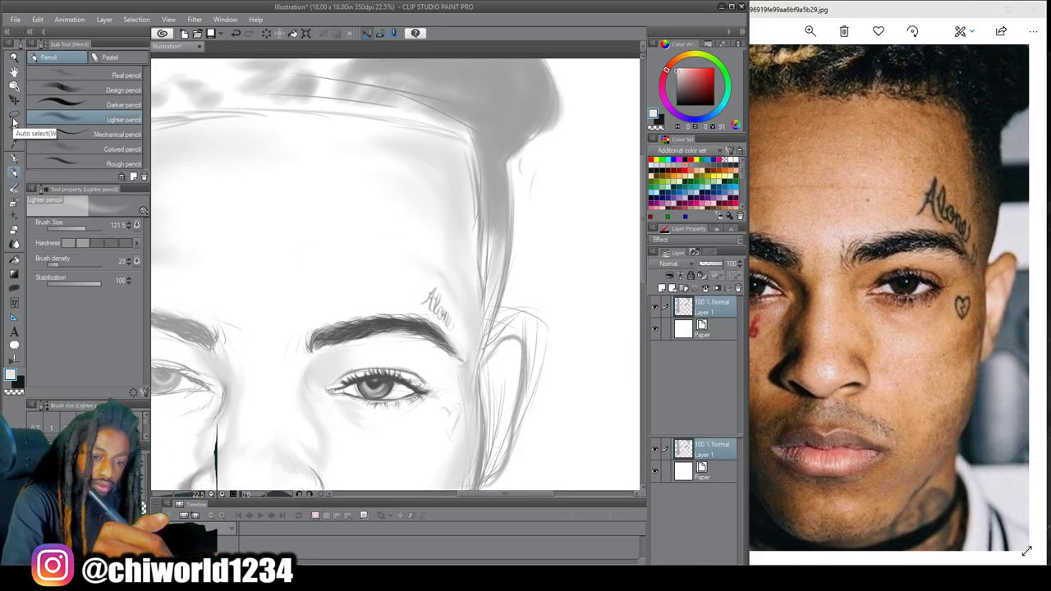
click(13, 115)
mouse_move(422, 281)
mouse_down()
mouse_move(408, 248)
mouse_move(431, 289)
mouse_up()
key(ctrl+t)
key(Return)
scroll(526, 307, down, 2)
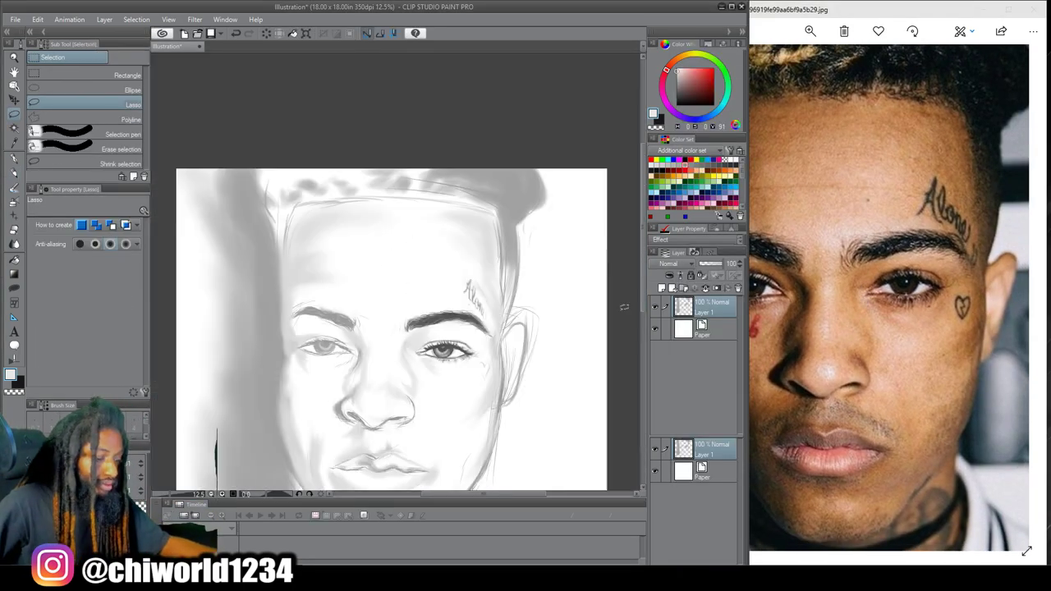
click(624, 307)
Outline the right-hand side of the hair from the ear upward with the Lighter pencil, using dark gray sampled from the eyebrow
scroll(609, 311, up, 2)
drag(513, 495, 504, 495)
click(15, 174)
alt+click(417, 353)
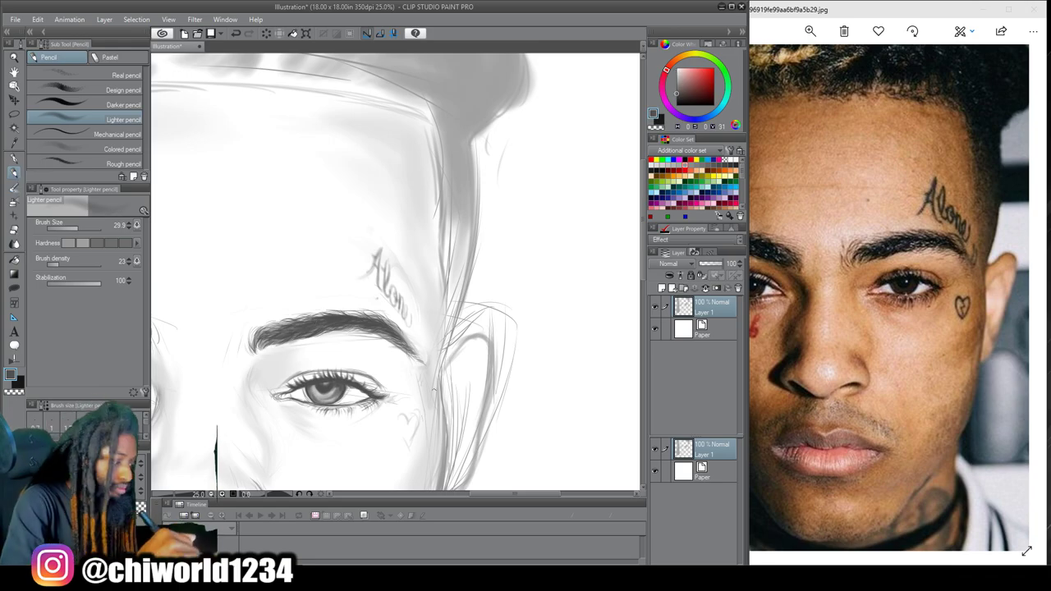
drag(449, 343, 470, 210)
mouse_move(463, 287)
mouse_down()
mouse_move(485, 145)
mouse_move(527, 55)
mouse_up()
drag(434, 175, 473, 169)
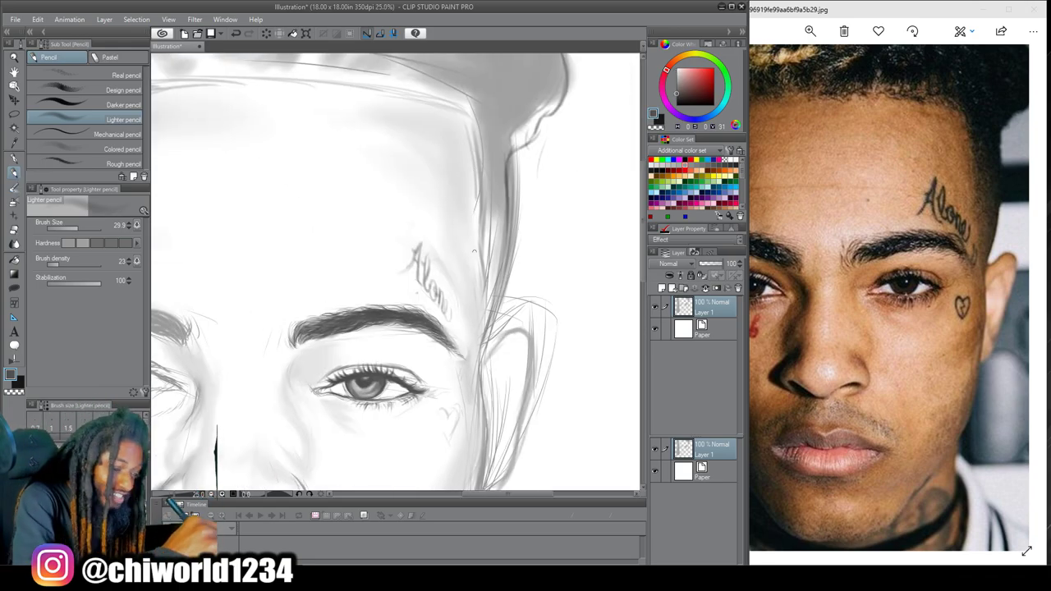
Shade the faded side hair above the right-hand ear with the Lighter pencil
drag(424, 111, 232, 95)
drag(246, 328, 468, 266)
drag(427, 205, 209, 368)
drag(79, 228, 85, 228)
click(126, 243)
mouse_move(503, 261)
mouse_down()
mouse_move(541, 195)
mouse_move(506, 267)
mouse_up()
mouse_move(506, 267)
mouse_down()
mouse_move(475, 197)
mouse_move(486, 283)
mouse_up()
drag(486, 284, 520, 156)
Fill the right-hand part of the top hair with dark gray at brush density 55
mouse_move(492, 234)
mouse_down()
mouse_move(462, 143)
mouse_move(437, 127)
mouse_up()
drag(58, 265, 76, 265)
drag(496, 211, 515, 129)
mouse_move(476, 203)
mouse_down()
mouse_move(447, 131)
mouse_move(420, 167)
mouse_up()
drag(85, 229, 87, 229)
drag(490, 181, 435, 133)
drag(452, 171, 338, 170)
drag(407, 175, 376, 186)
drag(381, 147, 343, 176)
drag(354, 146, 306, 174)
drag(320, 133, 249, 172)
mouse_move(363, 132)
mouse_down()
mouse_move(309, 162)
mouse_move(344, 164)
mouse_up()
drag(441, 132, 393, 166)
Draw fine hair strands along the right-hand part of the hairline with the Lighter pencil at size 14.9
mouse_move(411, 361)
mouse_down()
mouse_move(454, 249)
mouse_move(459, 361)
mouse_up()
key(ctrl+plus)
drag(86, 228, 74, 228)
drag(439, 113, 417, 131)
mouse_move(417, 107)
mouse_down()
mouse_move(389, 128)
mouse_move(348, 125)
mouse_up()
mouse_move(356, 82)
mouse_down()
mouse_move(346, 122)
mouse_move(284, 127)
mouse_up()
drag(423, 140, 332, 127)
drag(343, 77, 329, 115)
Darken the right-hand sideburn above the ear and strengthen the right-hand jawline
scroll(464, 273, down, 3)
scroll(441, 233, up, 2)
drag(532, 229, 481, 214)
mouse_move(448, 362)
mouse_down()
mouse_move(396, 362)
mouse_move(396, 252)
mouse_up()
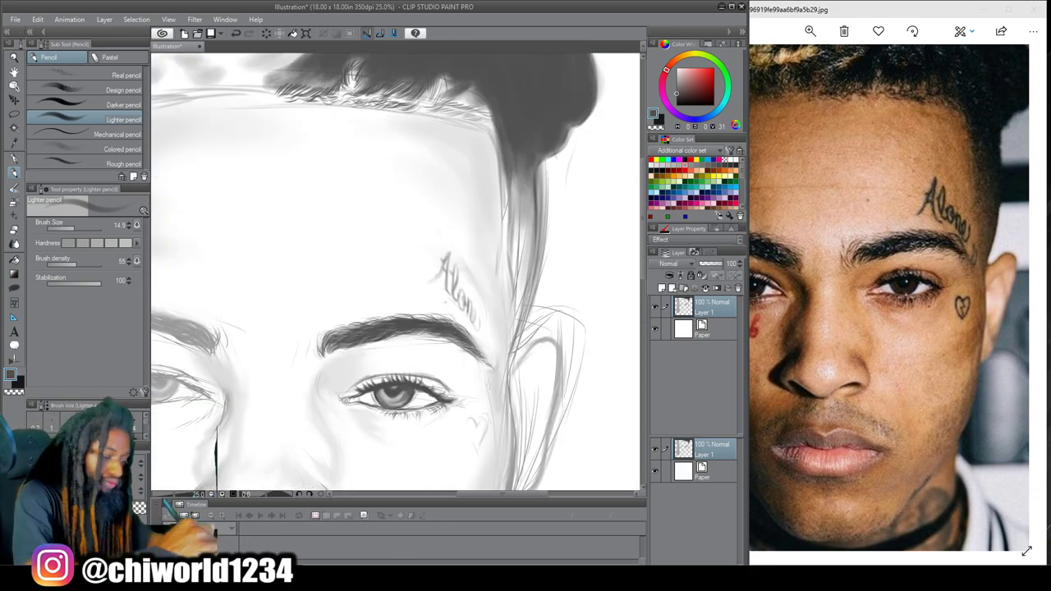
drag(533, 250, 523, 312)
scroll(483, 163, down, 2)
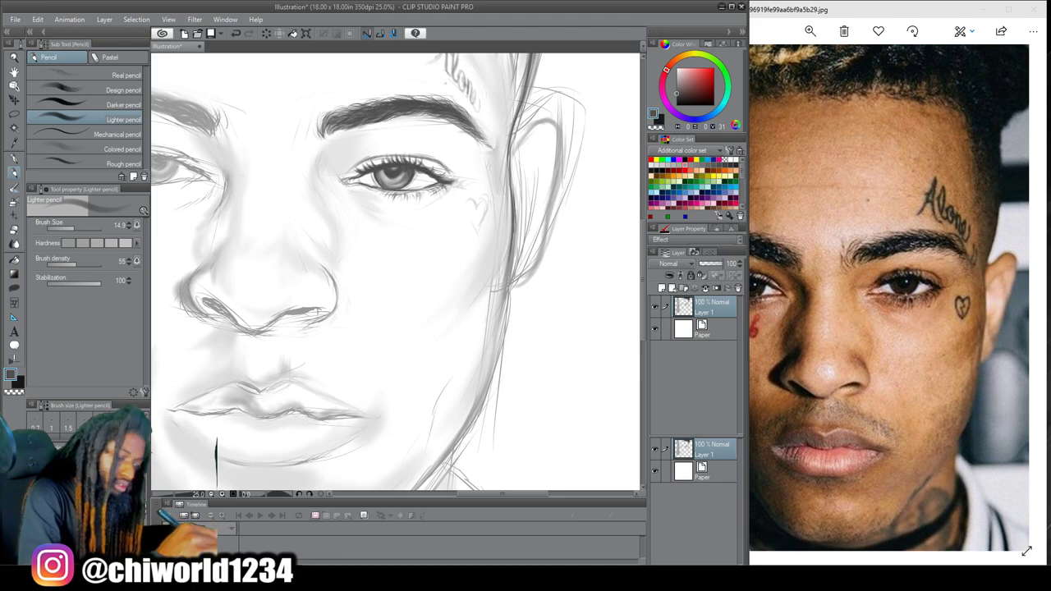
drag(495, 353, 439, 465)
drag(377, 361, 448, 380)
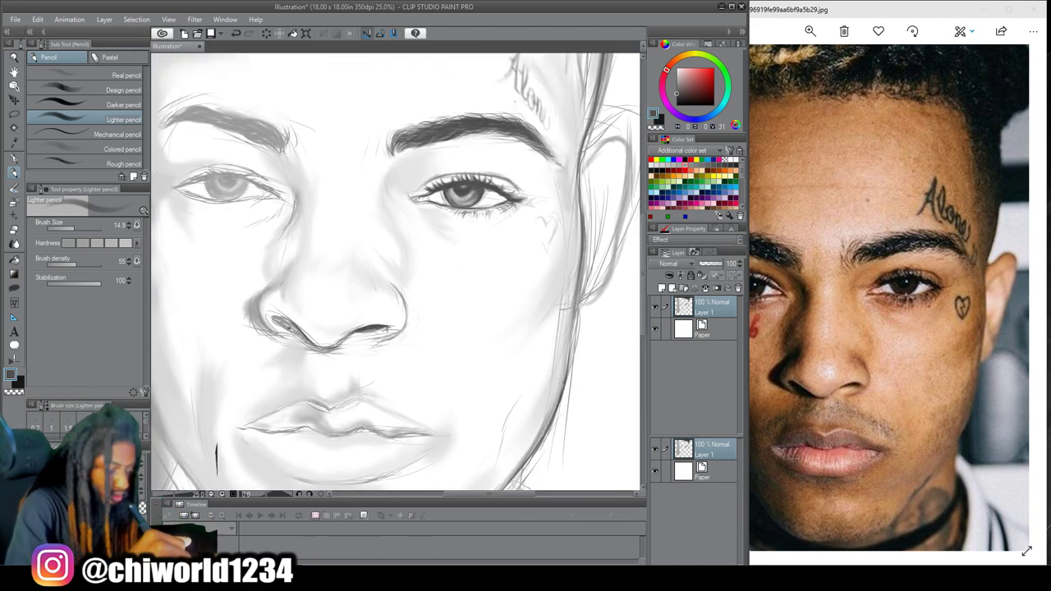
Darken the left-hand nostril and the crease around it at brush size 49.4, and soften the nose's stray outlines with the soft eraser
key(])
key(])
key(])
drag(287, 325, 312, 343)
key(e)
key(p)
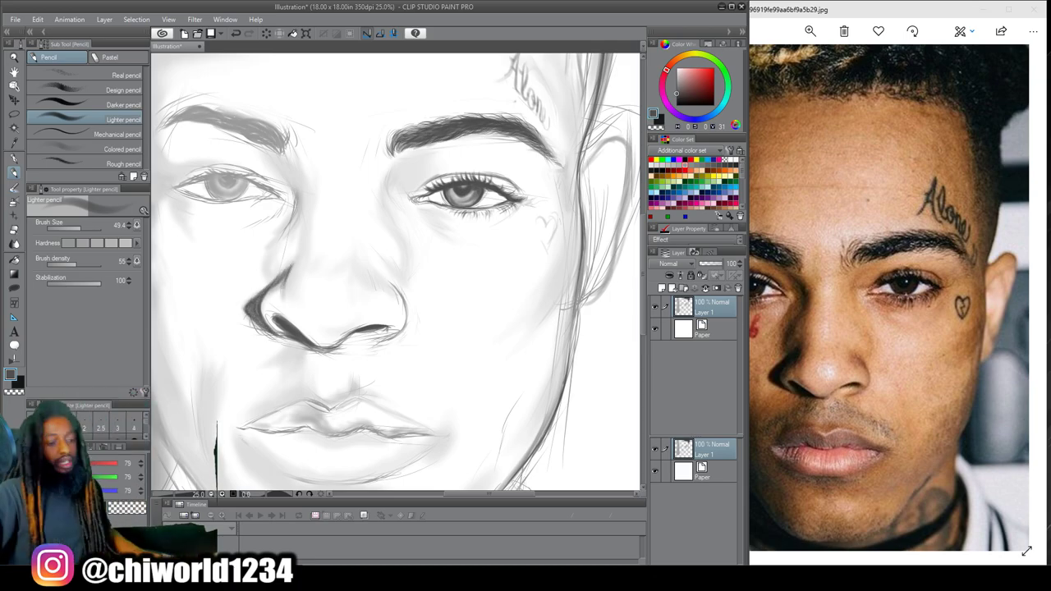
scroll(315, 386, up, 2)
key(e)
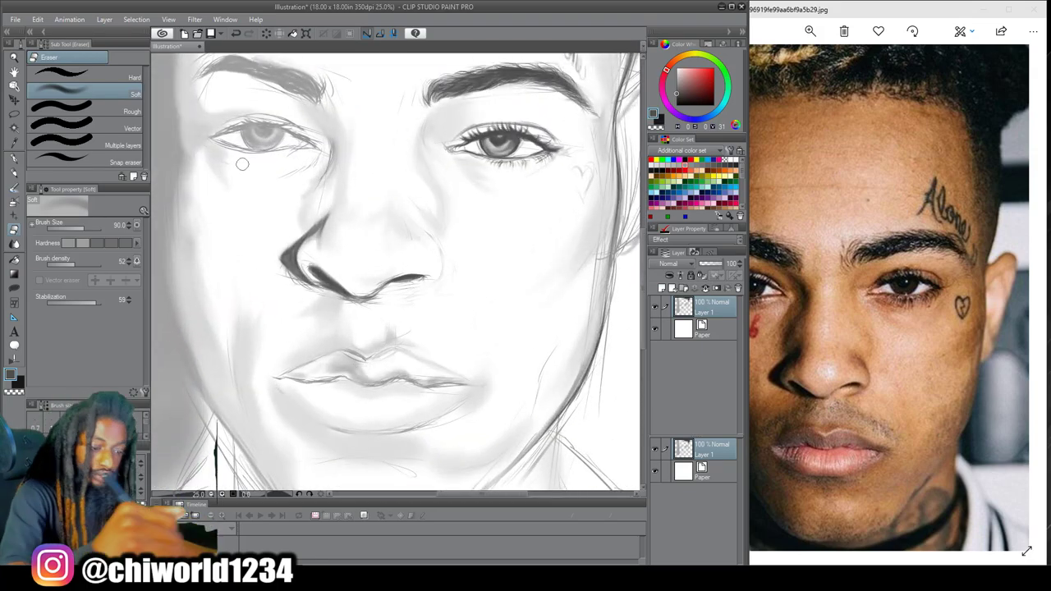
Shade the left-hand side of the nose bridge and the area between nose and upper lip with a low-density Lighter pencil
key(p)
drag(83, 261, 59, 262)
drag(80, 228, 87, 228)
mouse_move(323, 212)
mouse_down()
mouse_move(288, 255)
mouse_move(332, 291)
mouse_move(335, 135)
mouse_move(331, 251)
mouse_move(351, 324)
mouse_up()
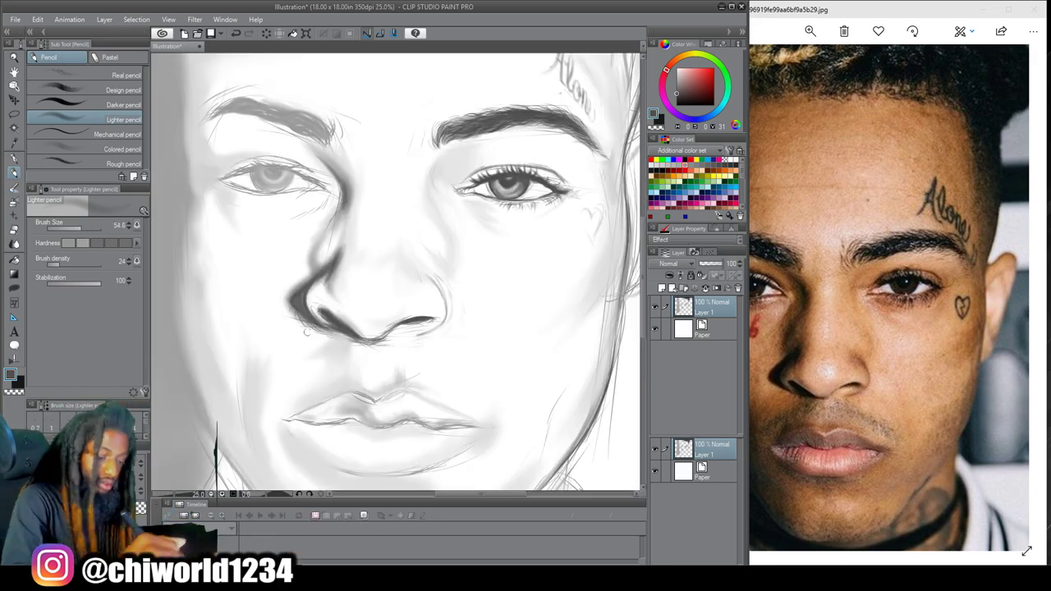
drag(355, 348, 337, 337)
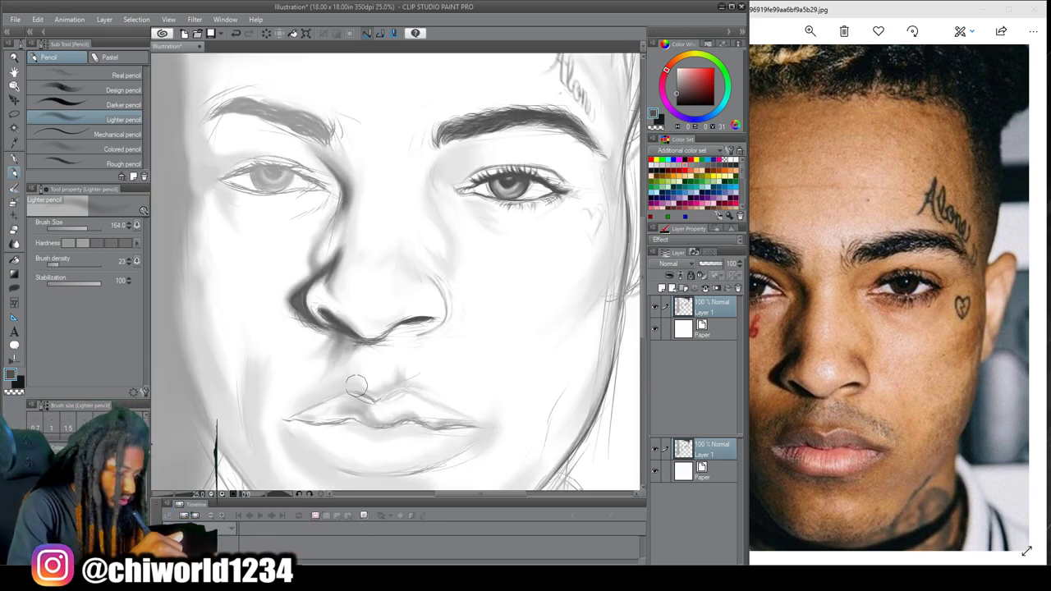
scroll(369, 407, up, 3)
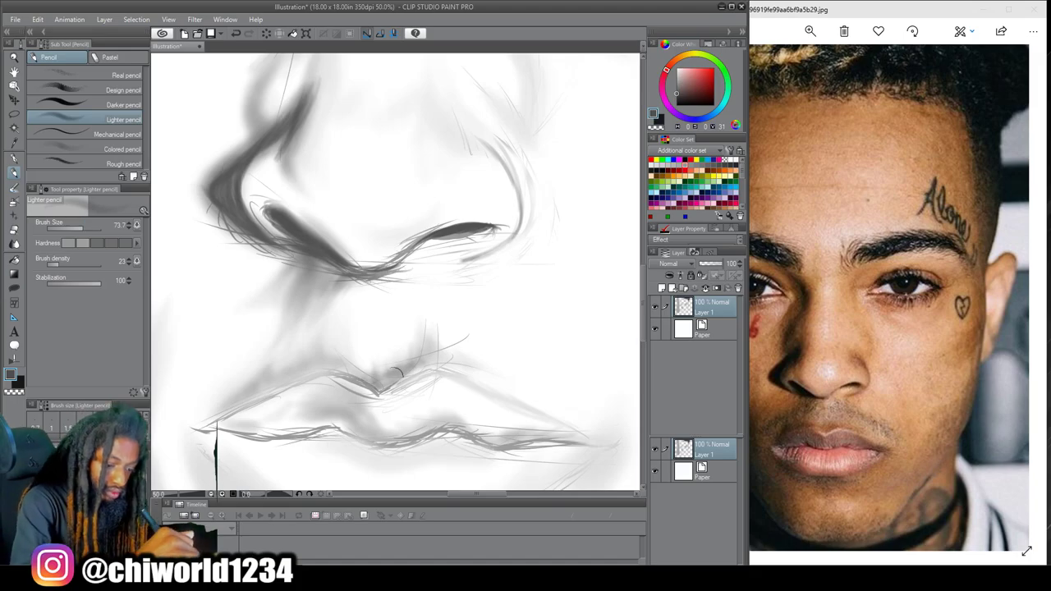
scroll(269, 358, down, 3)
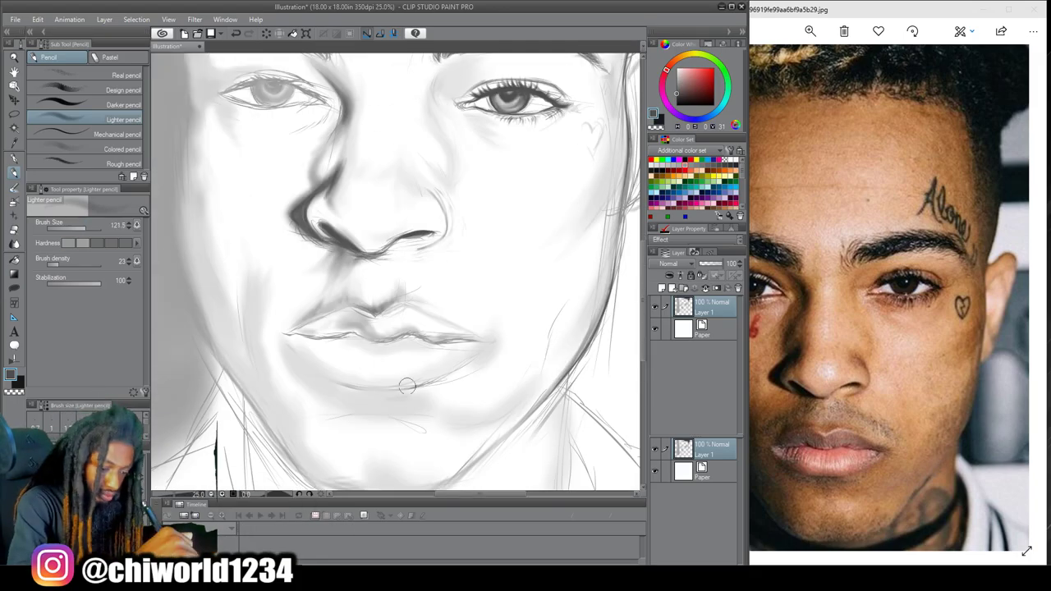
Shade below the lower lip and along the left-hand chin with the Lighter pencil at size 181.3 and density 18
mouse_move(407, 406)
mouse_down()
mouse_move(375, 399)
mouse_move(392, 364)
mouse_up()
drag(312, 329, 319, 366)
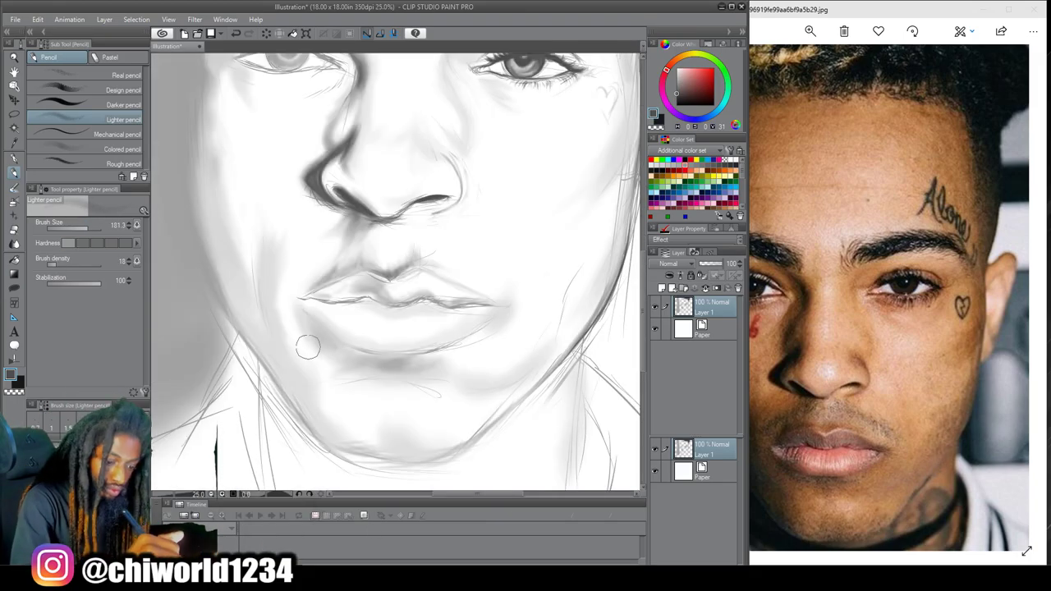
drag(329, 436, 295, 386)
scroll(359, 375, down, 3)
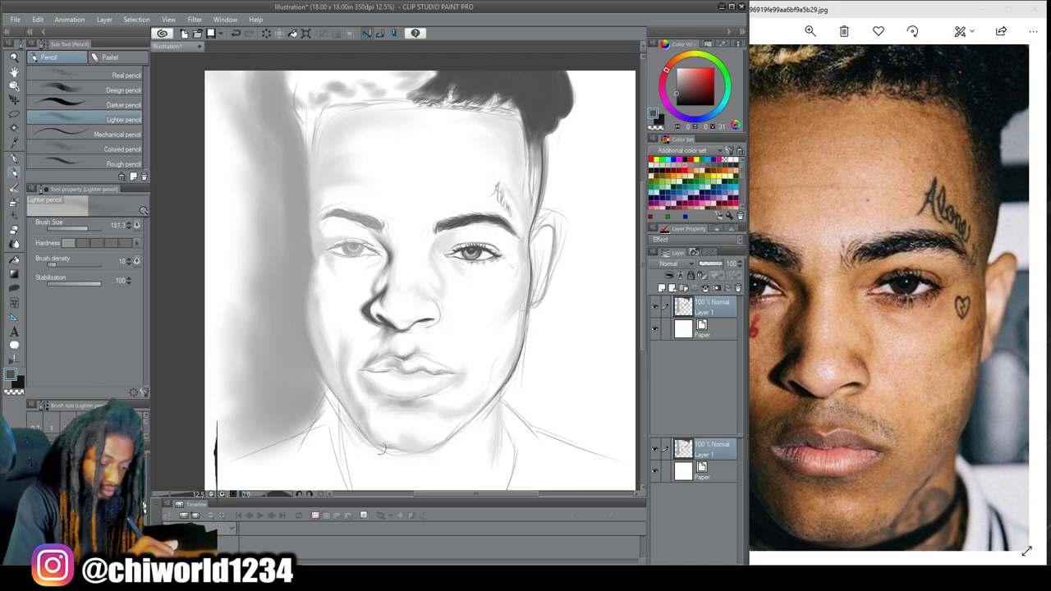
Widen the reference photo window and darken the background along the left-hand edge of the face at brush size 493
drag(870, 312, 912, 312)
drag(748, 421, 710, 421)
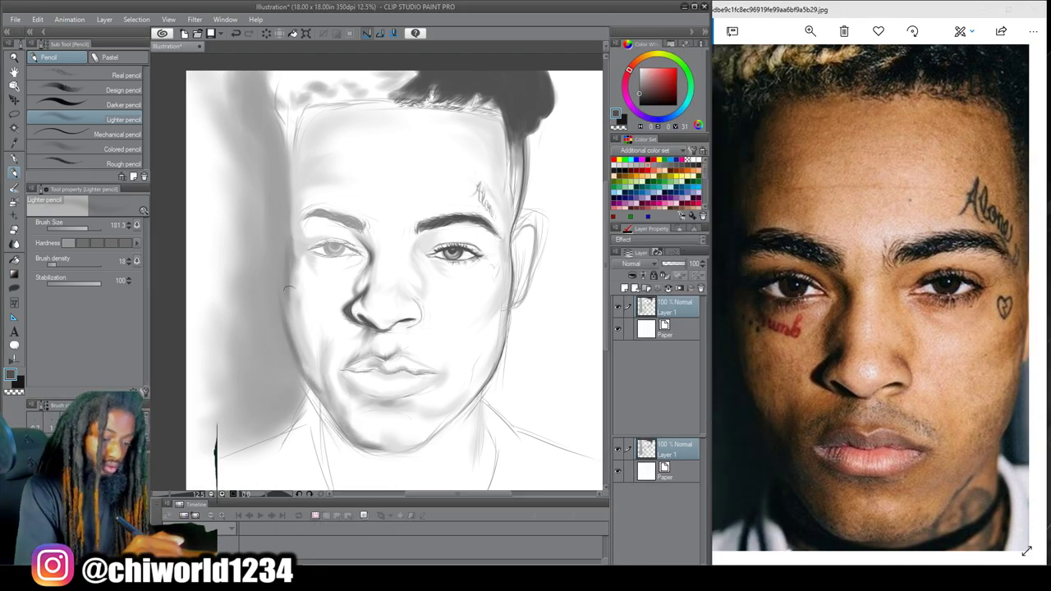
key(bracketright)
key(bracketright)
key(bracketright)
drag(282, 234, 298, 351)
drag(289, 224, 264, 88)
mouse_move(288, 348)
mouse_down()
mouse_move(306, 396)
mouse_move(290, 439)
mouse_move(287, 340)
mouse_up()
Lasso the left-hand eyebrow, widen it on both sides with a transform, and deselect it
scroll(862, 297, up, 3)
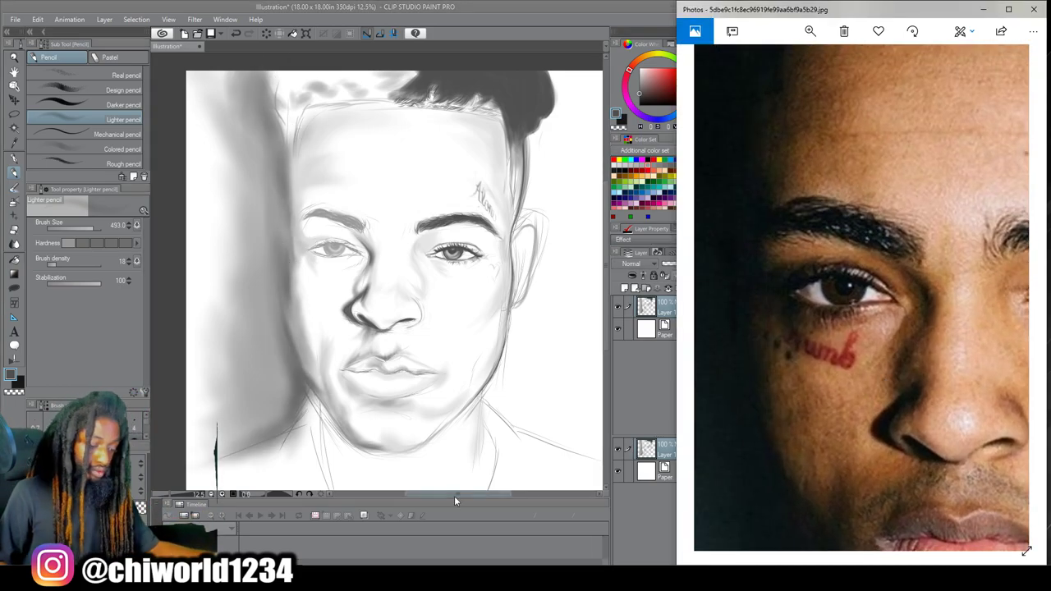
click(457, 500)
scroll(353, 228, up, 4)
click(14, 114)
mouse_move(381, 249)
mouse_down()
mouse_move(399, 237)
mouse_move(390, 250)
mouse_up()
key(ctrl+t)
drag(406, 209, 431, 220)
drag(206, 208, 188, 206)
key(Return)
scroll(378, 271, down, 4)
key(ctrl+d)
scroll(361, 246, up, 4)
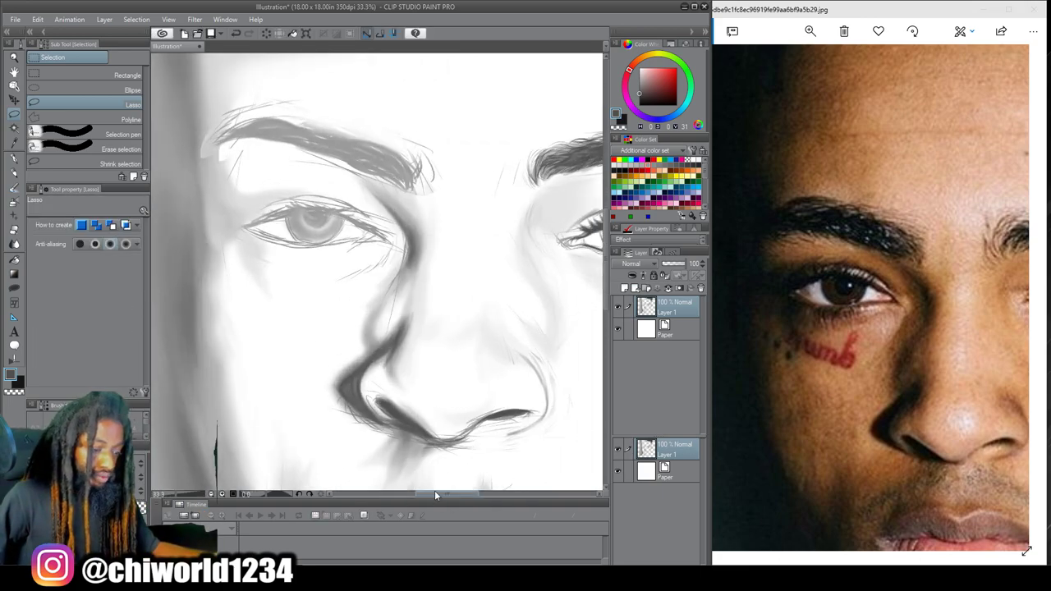
Sample gray from the face shading and cover the gap at the outer end of the left-hand eyebrow with the Lighter pencil
key(p)
alt+click(228, 290)
key(p)
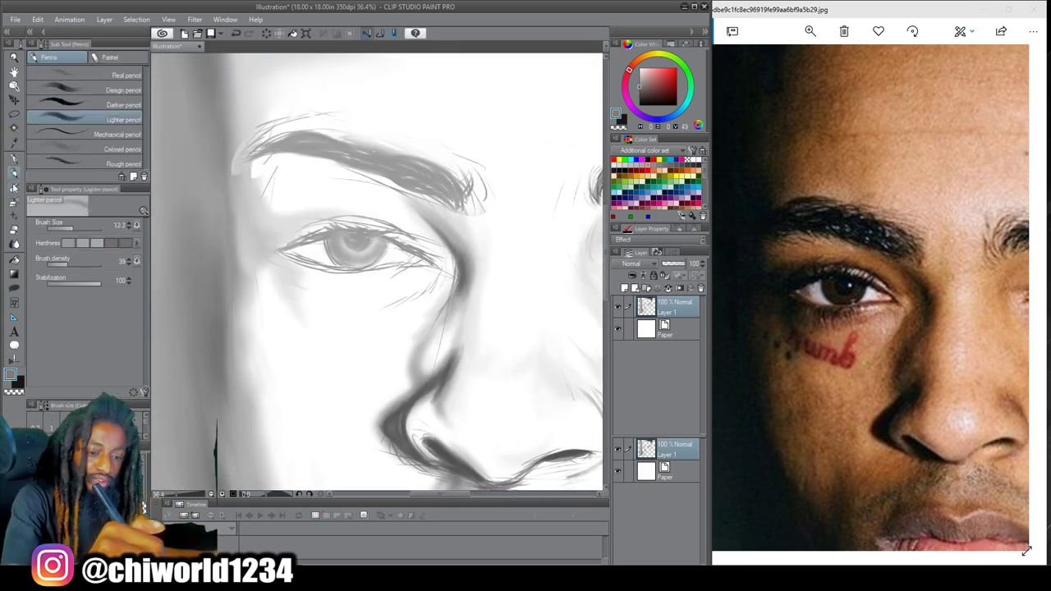
drag(238, 156, 250, 176)
mouse_move(287, 146)
mouse_down()
mouse_move(235, 197)
mouse_move(255, 229)
mouse_move(330, 196)
mouse_move(287, 250)
mouse_up()
scroll(378, 271, down, 4)
scroll(328, 230, up, 5)
Lasso the left-hand eye, shift it slightly outward with a transform, and deselect it
click(14, 114)
key(ctrl+t)
drag(280, 229, 267, 229)
drag(397, 238, 381, 238)
key(Return)
scroll(393, 344, down, 2)
key(ctrl+d)
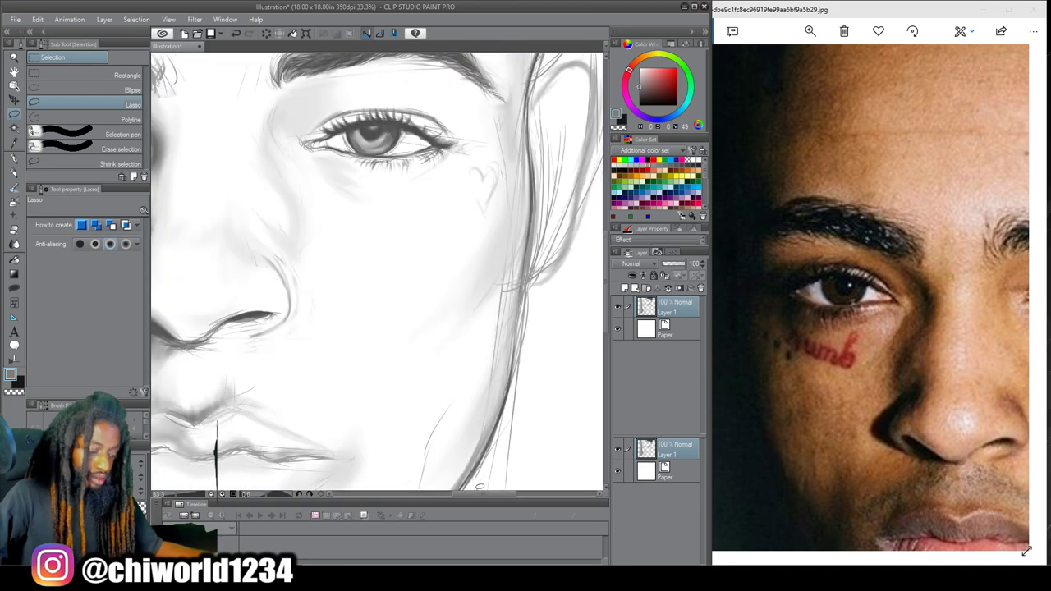
Shade the left-hand eyebrow and the shadow at the eye's outer corner with an enlarged Lighter pencil
scroll(377, 279, up, 1)
key(p)
key(])
key(])
key(])
key(])
drag(335, 215, 288, 215)
click(83, 243)
drag(451, 179, 329, 136)
scroll(315, 396, down, 1)
scroll(263, 232, up, 2)
Draw individual hairs through the left-hand eyebrow with the Lighter pencil at size 13.5 and a higher brush density
click(90, 264)
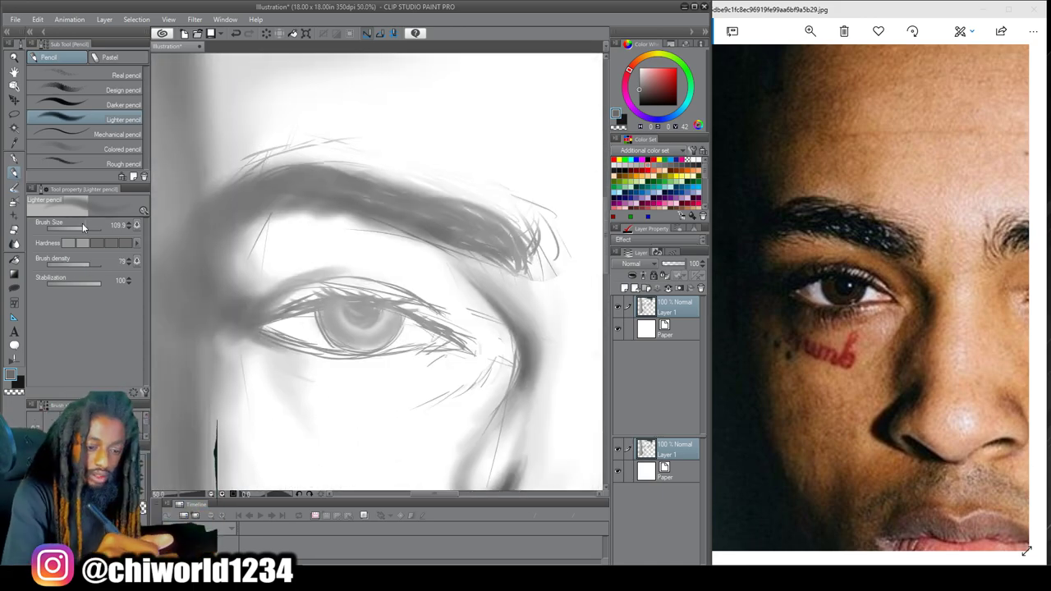
mouse_move(515, 254)
mouse_down()
mouse_move(425, 232)
mouse_move(410, 205)
mouse_move(273, 161)
mouse_move(238, 174)
mouse_up()
drag(533, 259, 326, 204)
scroll(386, 361, down, 4)
scroll(368, 390, up, 4)
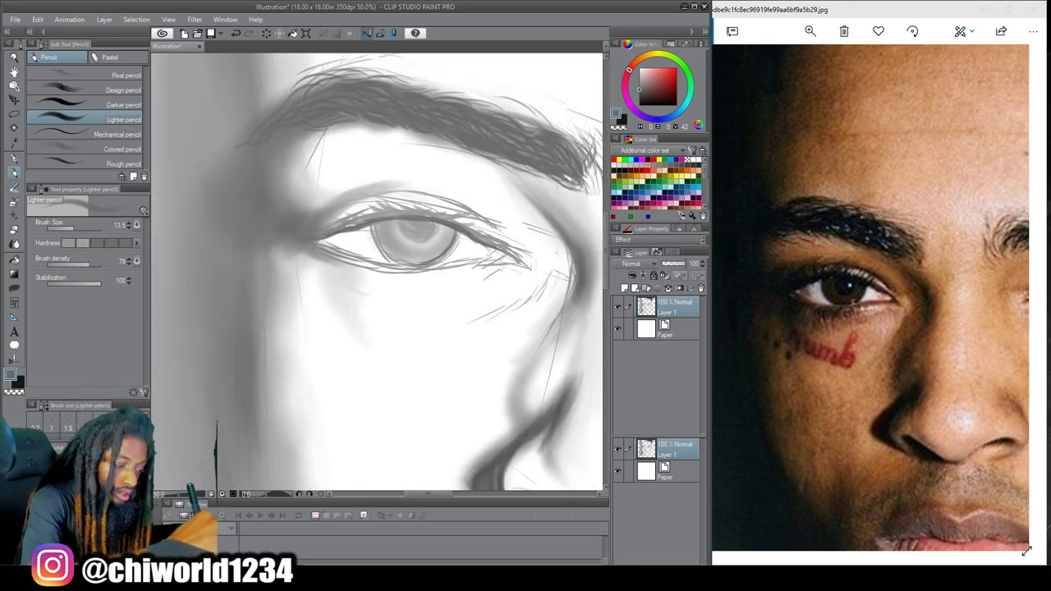
Darken the pupil and upper lid line of the left-hand eye with the Lighter pencil
scroll(279, 403, down, 2)
scroll(271, 353, up, 4)
click(81, 229)
click(83, 283)
drag(427, 192, 381, 230)
mouse_move(356, 187)
mouse_down()
mouse_move(394, 230)
mouse_move(394, 211)
mouse_up()
scroll(385, 247, down, 2)
Draw the upper lashes of the left-hand eye with stabilization 28 and brush size 18.2
click(88, 283)
click(73, 229)
drag(443, 277, 464, 273)
click(81, 229)
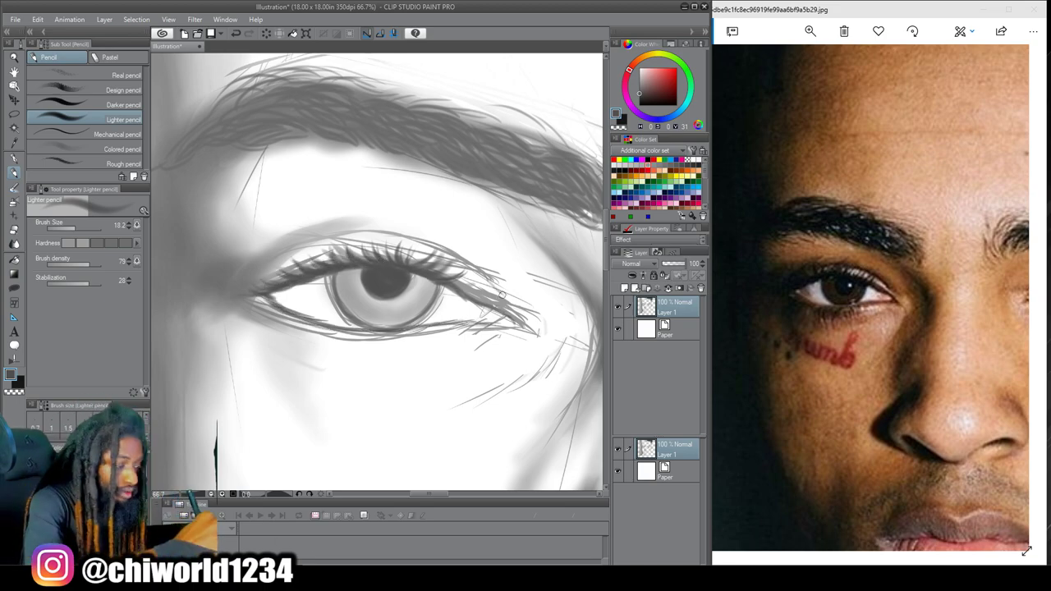
scroll(246, 275, down, 2)
mouse_move(303, 248)
mouse_down()
mouse_move(410, 236)
mouse_move(306, 240)
mouse_up()
Shade the upper part of the left-hand eyeball with the Lighter pencil at the lowest hardness and density 31
scroll(230, 291, up, 3)
click(66, 265)
click(68, 243)
drag(415, 251, 319, 276)
scroll(369, 290, down, 6)
scroll(366, 296, up, 5)
Sample gray from the lid shading and shade the left-hand eye's upper lid and the skin beneath the eye
alt+click(286, 182)
drag(304, 175, 392, 174)
click(83, 228)
mouse_move(501, 287)
mouse_down()
mouse_move(431, 310)
mouse_move(369, 312)
mouse_up()
mouse_move(370, 316)
mouse_down()
mouse_move(263, 286)
mouse_move(244, 243)
mouse_move(328, 306)
mouse_up()
Sample the gray beside the left-hand eye and shade the outer cheek downward from it
alt+click(246, 247)
mouse_move(242, 263)
mouse_down()
mouse_move(283, 361)
mouse_move(278, 382)
mouse_up()
scroll(432, 416, down, 5)
scroll(430, 468, up, 4)
Blend the shadow between the left-hand eye's inner corner and the side of the nose with sampled gray at brush size 90
drag(530, 105, 550, 164)
alt+click(539, 158)
drag(535, 151, 488, 197)
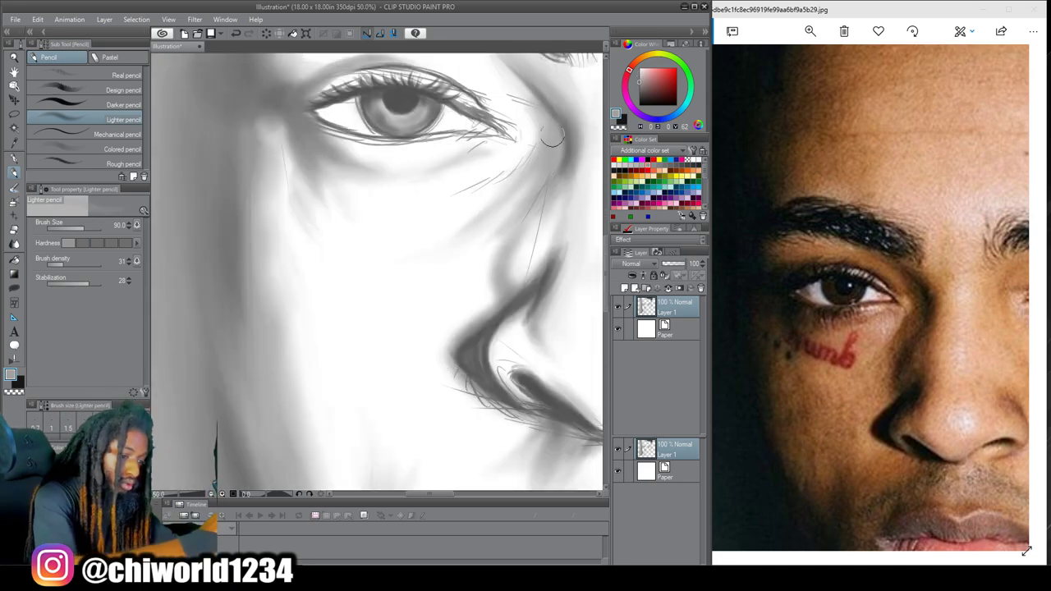
scroll(376, 419, down, 2)
scroll(447, 289, up, 1)
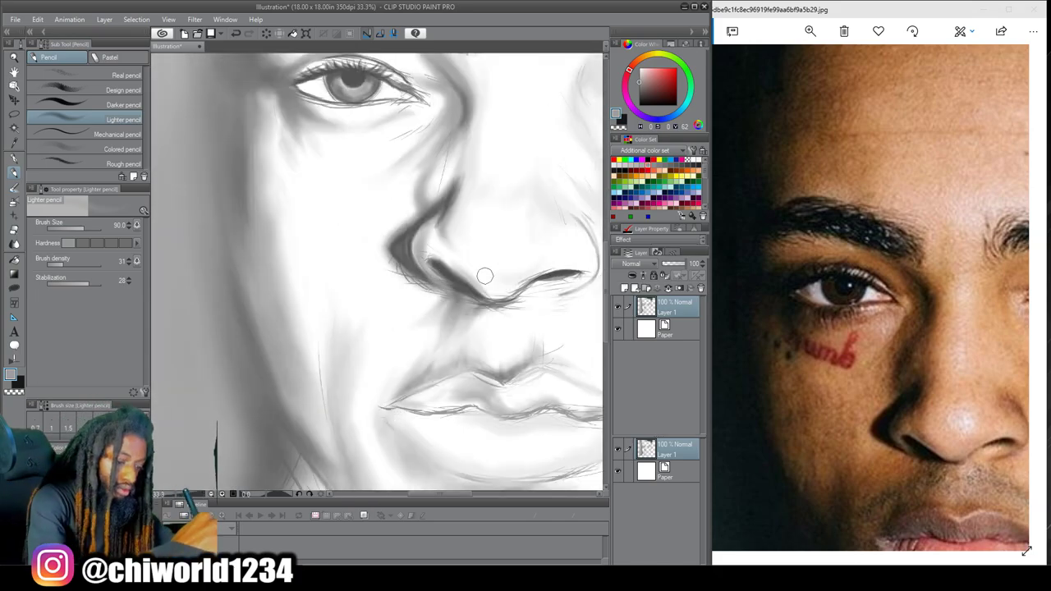
mouse_move(472, 199)
mouse_down()
mouse_move(460, 167)
mouse_move(456, 310)
mouse_up()
drag(464, 193, 471, 243)
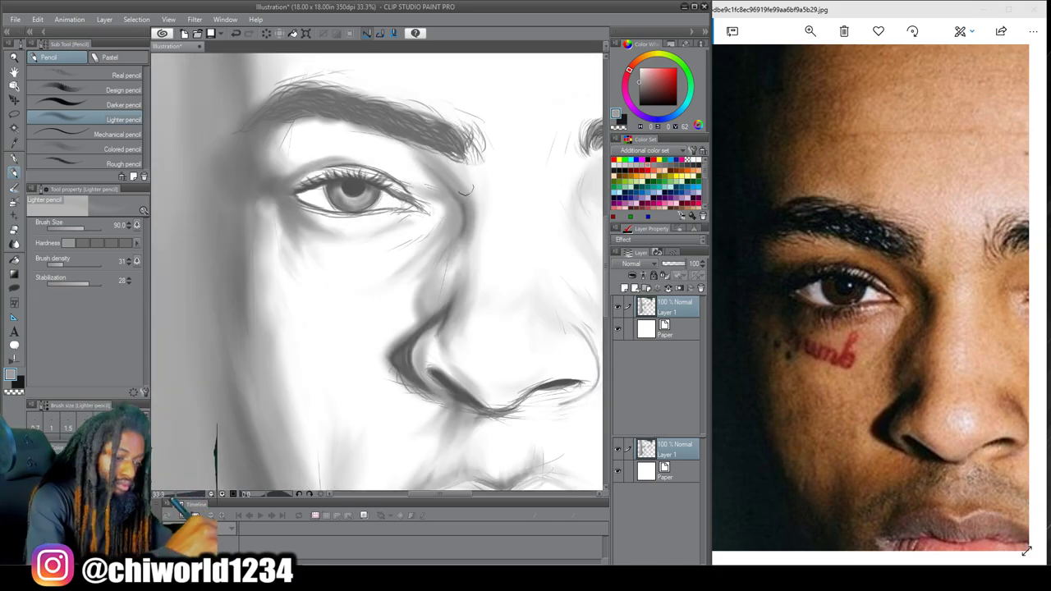
Shade the area under the nose and the lower left-hand cheek with the Lighter pencil at density 28
scroll(534, 403, down, 1)
mouse_move(534, 402)
mouse_down()
mouse_move(591, 510)
mouse_move(587, 238)
mouse_up()
drag(469, 288, 476, 271)
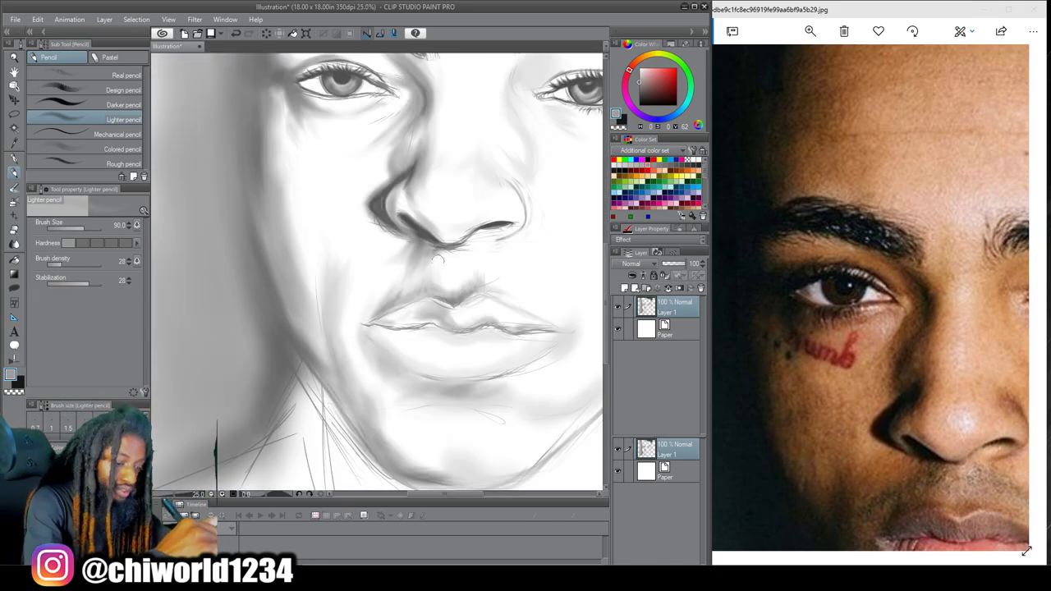
drag(338, 337, 326, 263)
scroll(507, 401, down, 2)
drag(506, 400, 507, 455)
Deepen the soft shading around the left-hand side of the mouth and chin
scroll(506, 454, up, 2)
drag(396, 233, 369, 247)
drag(462, 384, 462, 491)
drag(384, 307, 361, 335)
mouse_move(550, 484)
mouse_down()
mouse_move(462, 438)
mouse_move(462, 547)
mouse_up()
Shade the cheek beside the right-hand corner of the mouth with lighter grays sampled from the drawing
alt+click(247, 296)
drag(83, 228, 86, 229)
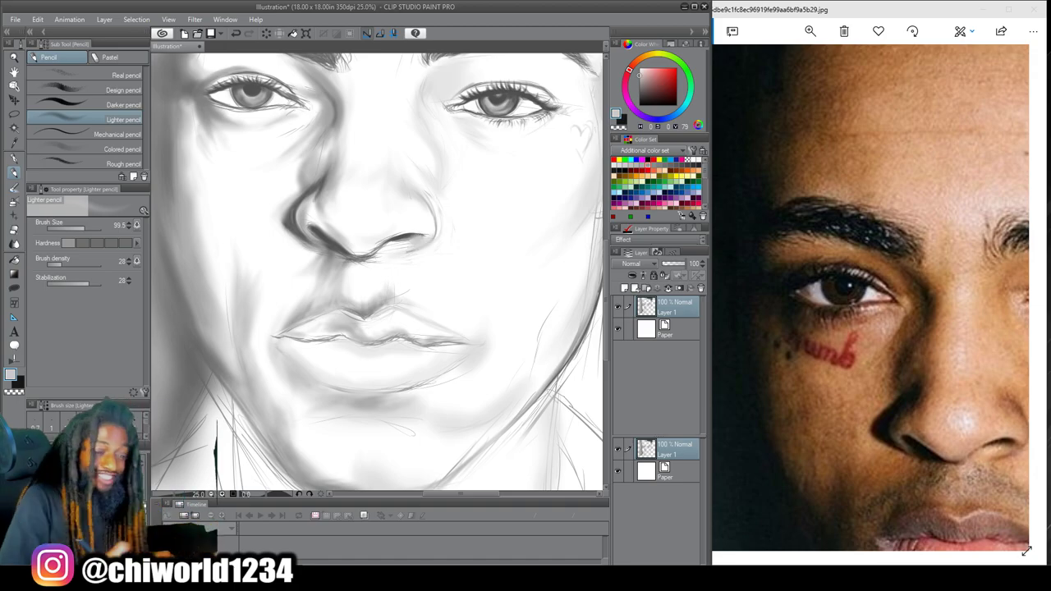
drag(481, 336, 461, 419)
alt+click(461, 419)
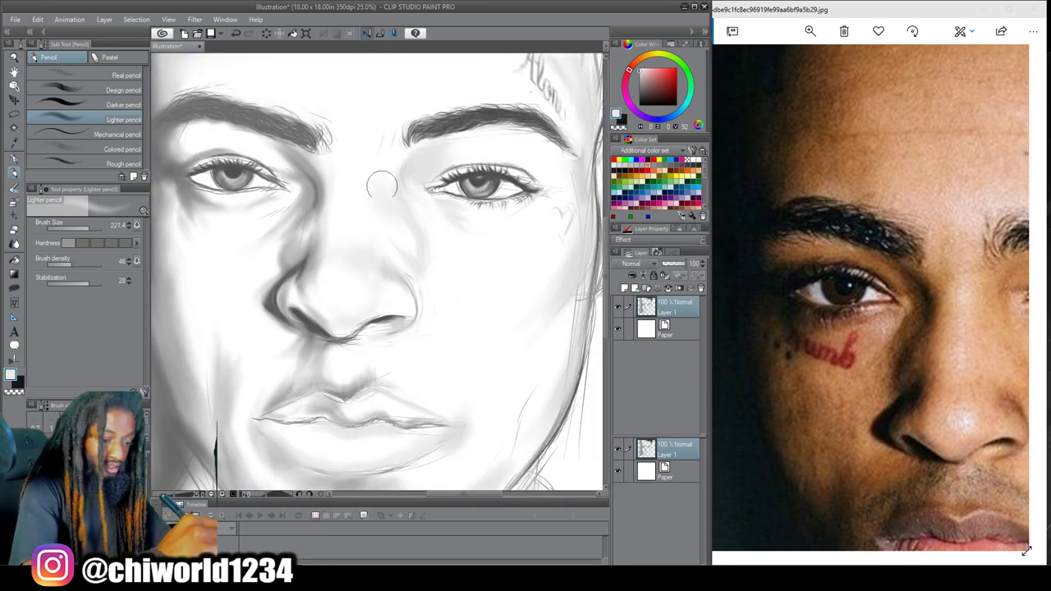
scroll(391, 207, down, 2)
scroll(391, 206, up, 2)
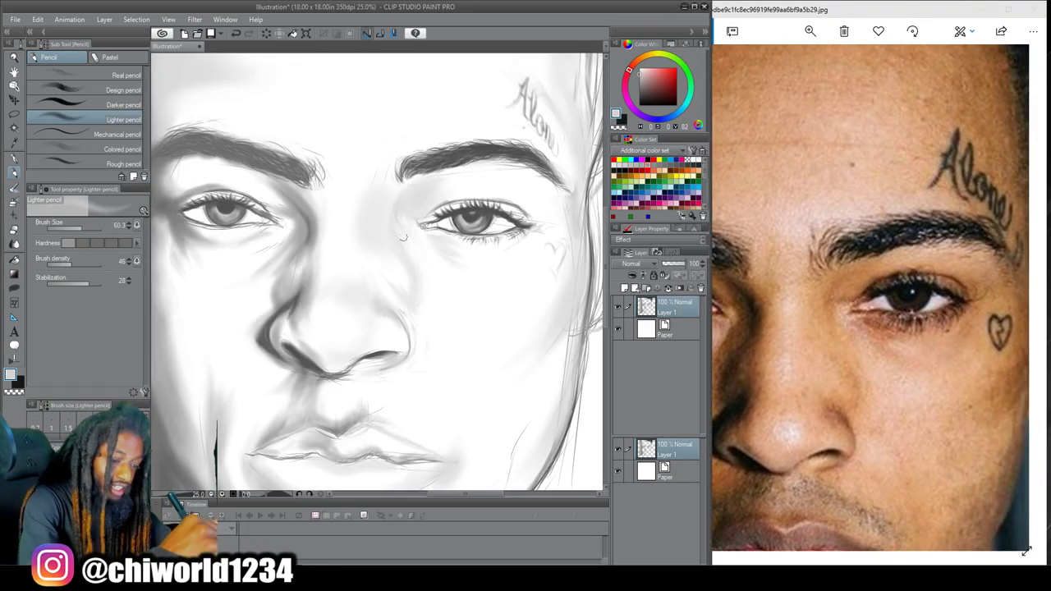
Shade the right-hand edge of the face from temple to jaw with the Lighter pencil at brush size 121.5 and density 19
key(ctrl+minus)
key(ctrl+minus)
drag(90, 228, 98, 225)
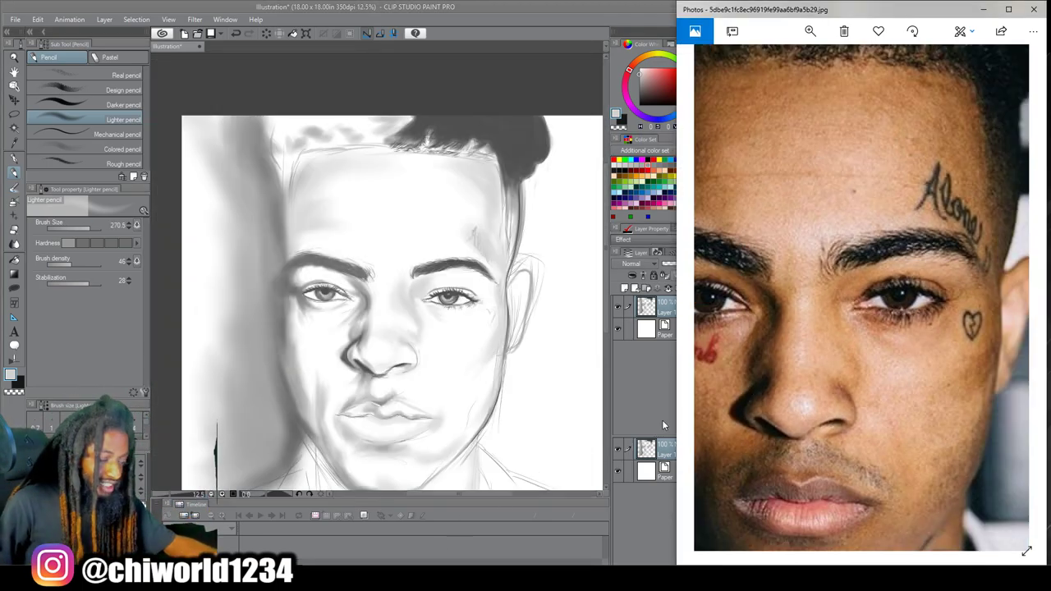
scroll(377, 270, up, 1)
click(56, 265)
click(86, 227)
drag(490, 202, 496, 283)
drag(493, 234, 476, 415)
scroll(485, 296, down, 1)
scroll(419, 430, down, 1)
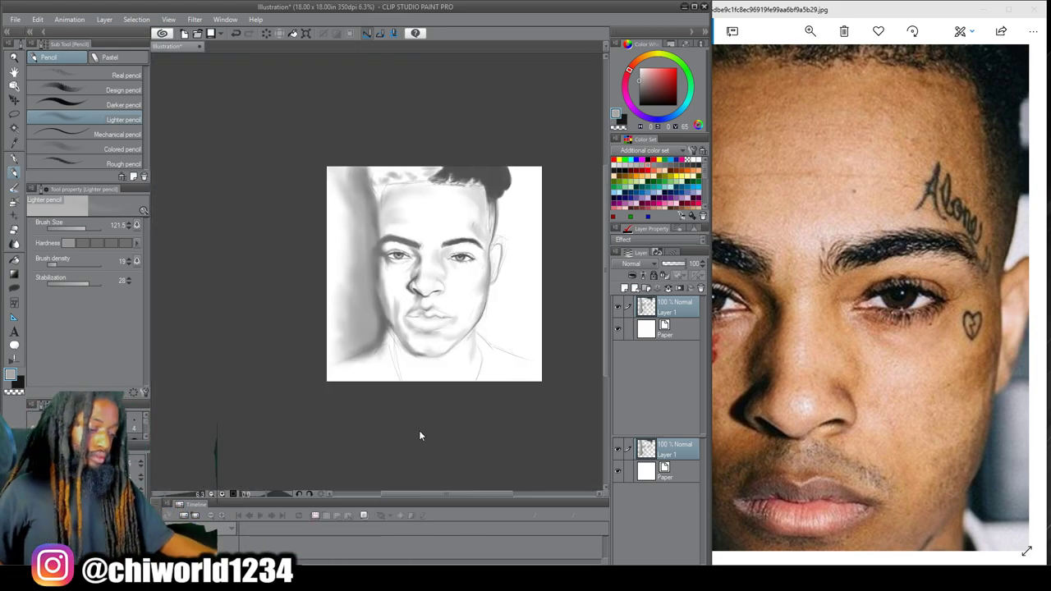
Darken the background shadow beside the left-hand side of the face with the Lighter pencil at brush size 812.9 and density 33
scroll(420, 432, up, 1)
click(69, 243)
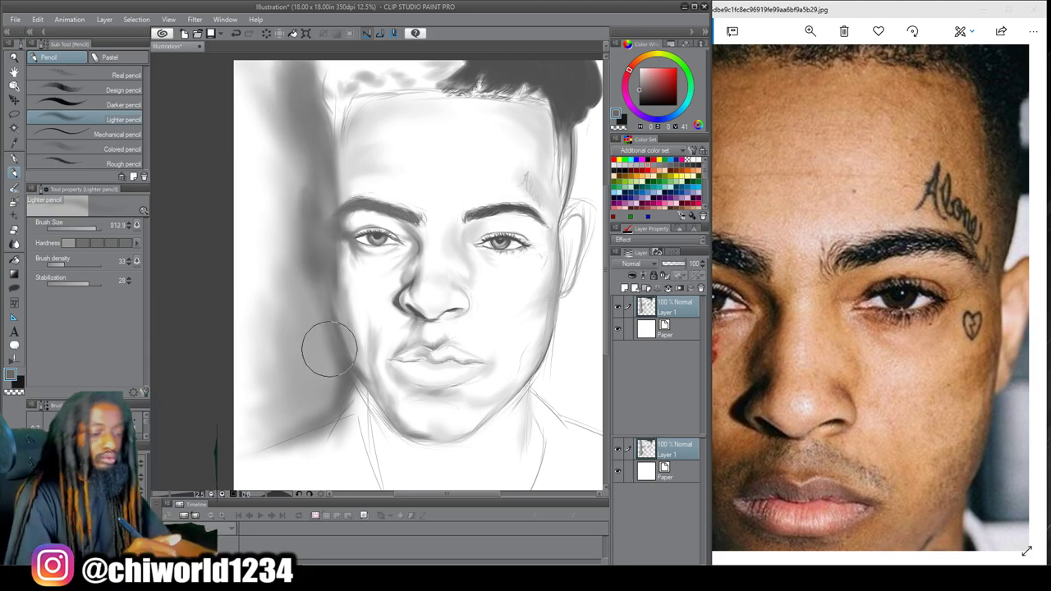
scroll(504, 400, down, 1)
scroll(504, 400, up, 4)
Shade the upper and lower lips with a gray sampled from the drawing at brush size 73.7 and density 23
click(85, 225)
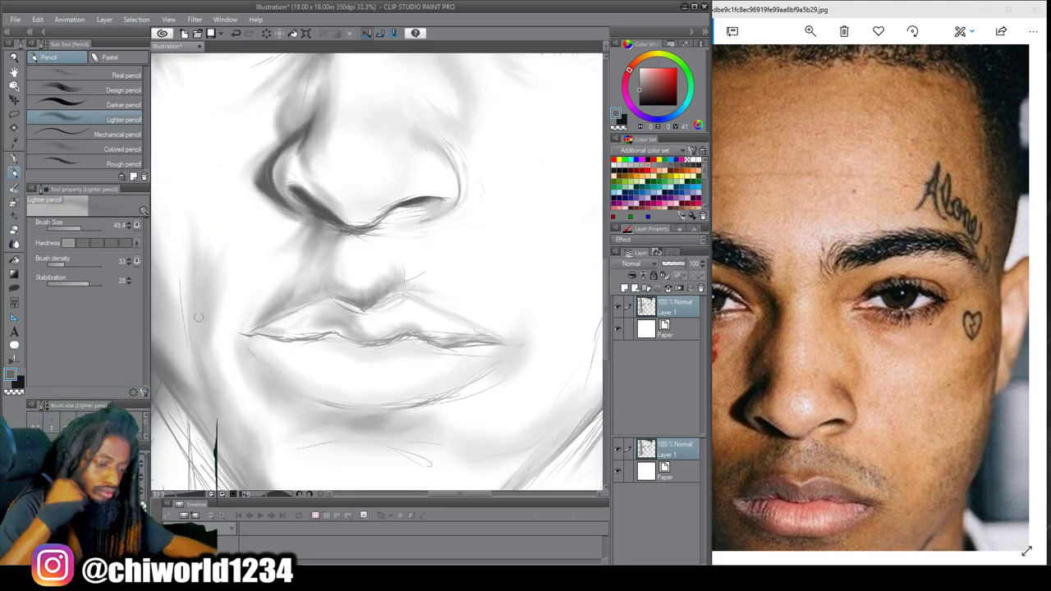
alt+click(192, 327)
click(83, 228)
click(58, 264)
drag(458, 329, 460, 328)
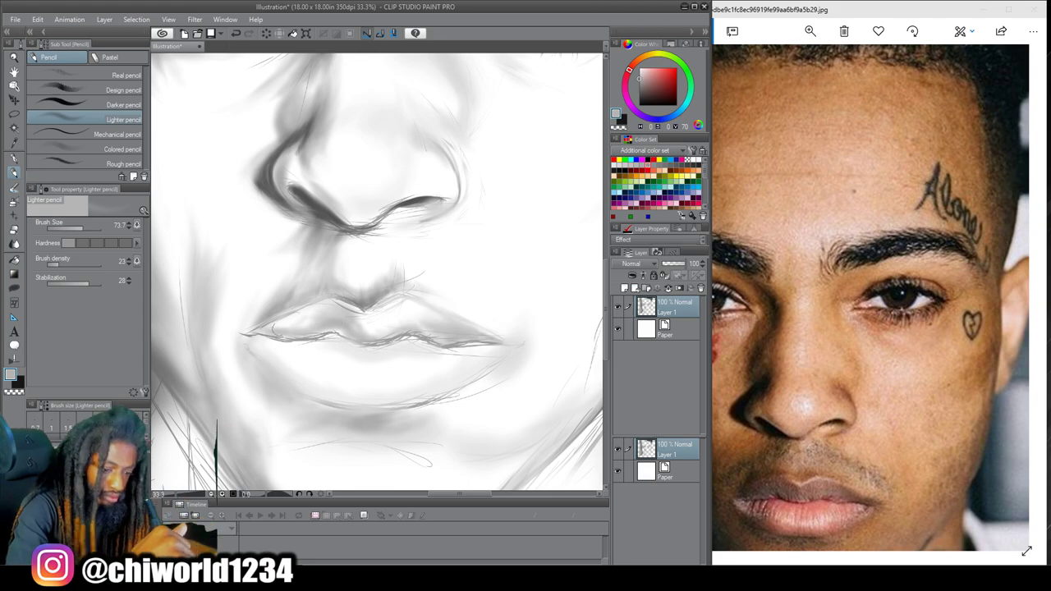
drag(361, 318, 415, 302)
drag(355, 341, 412, 332)
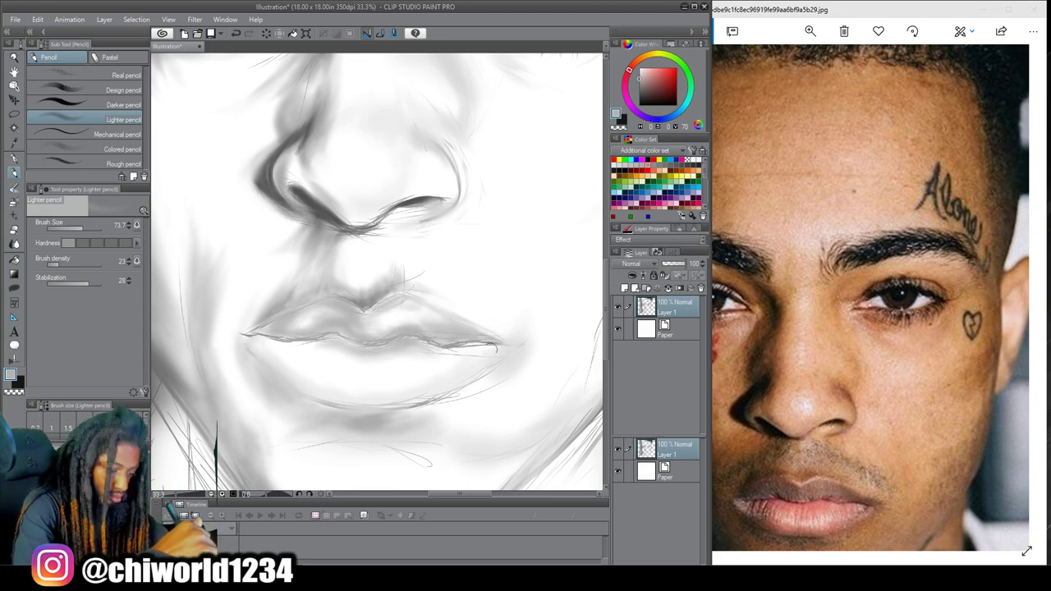
drag(398, 379, 281, 363)
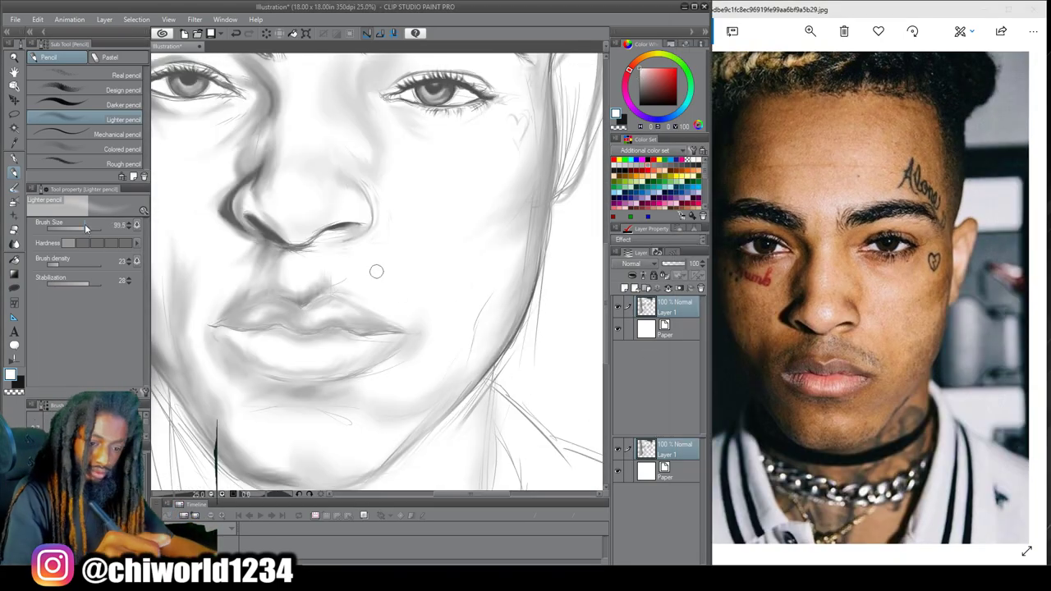
Lighten the area above the upper lip with the Soft eraser at size 244.7 and density 21
key(e)
drag(75, 262, 58, 263)
click(89, 228)
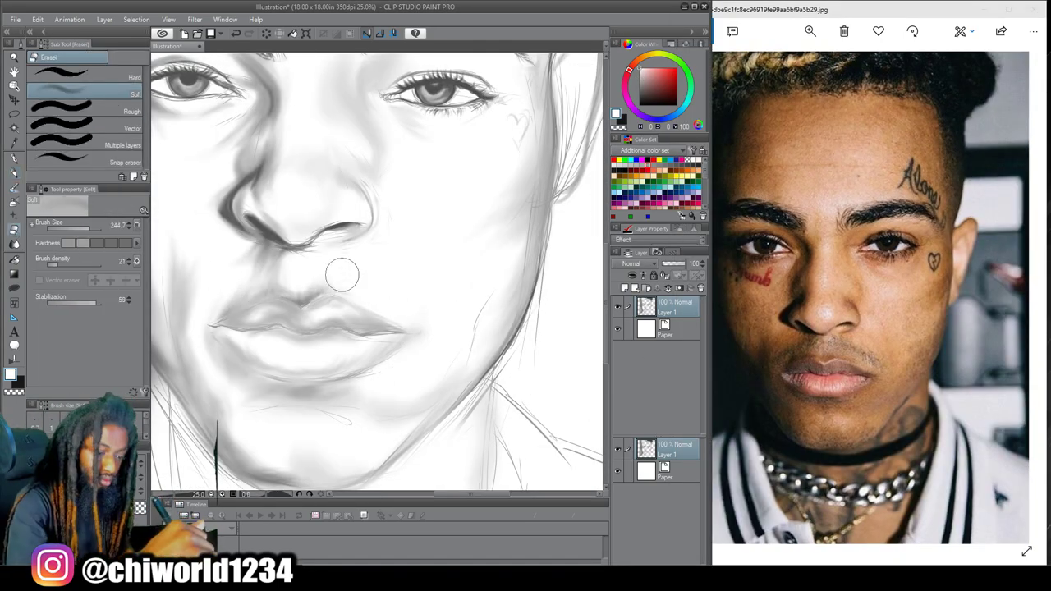
Softly shade beneath the lower lip and across the chin with the Lighter pencil at brush size 148.4 and density 11
key(p)
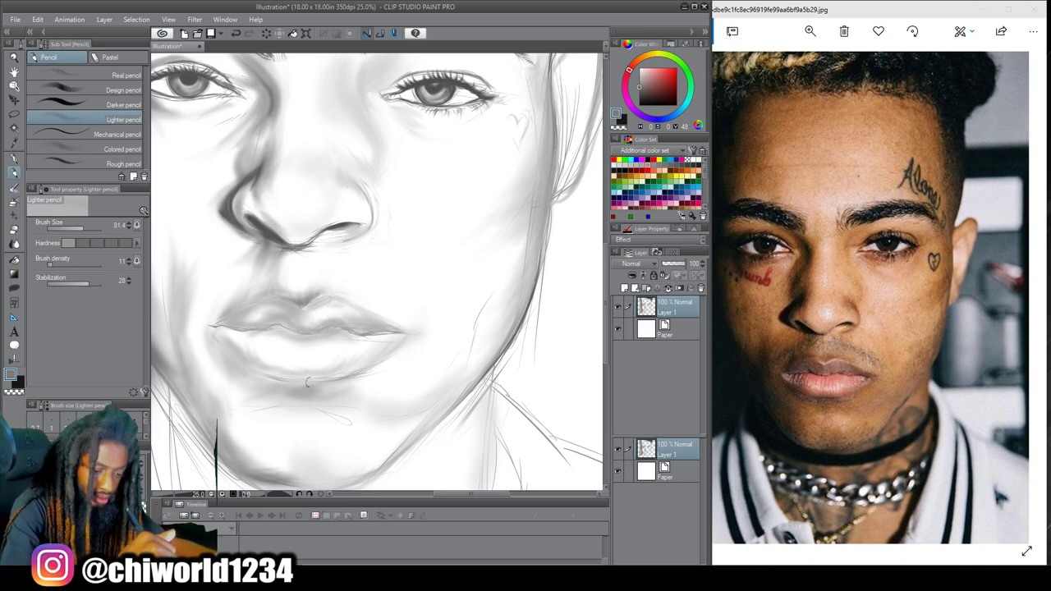
click(86, 227)
drag(243, 361, 275, 378)
drag(361, 404, 399, 355)
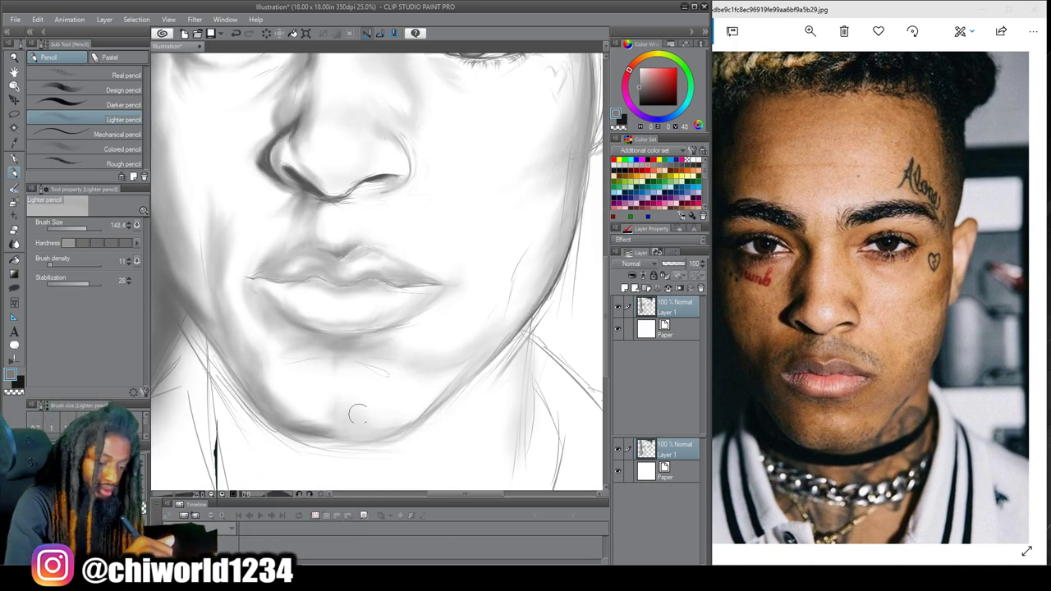
Erase stray shading at the right-hand jaw and blend it with a light gray sampled from the drawing
scroll(379, 456, down, 2)
key(e)
mouse_move(436, 381)
mouse_down()
mouse_move(452, 353)
mouse_move(443, 376)
mouse_up()
key(p)
alt+click(447, 365)
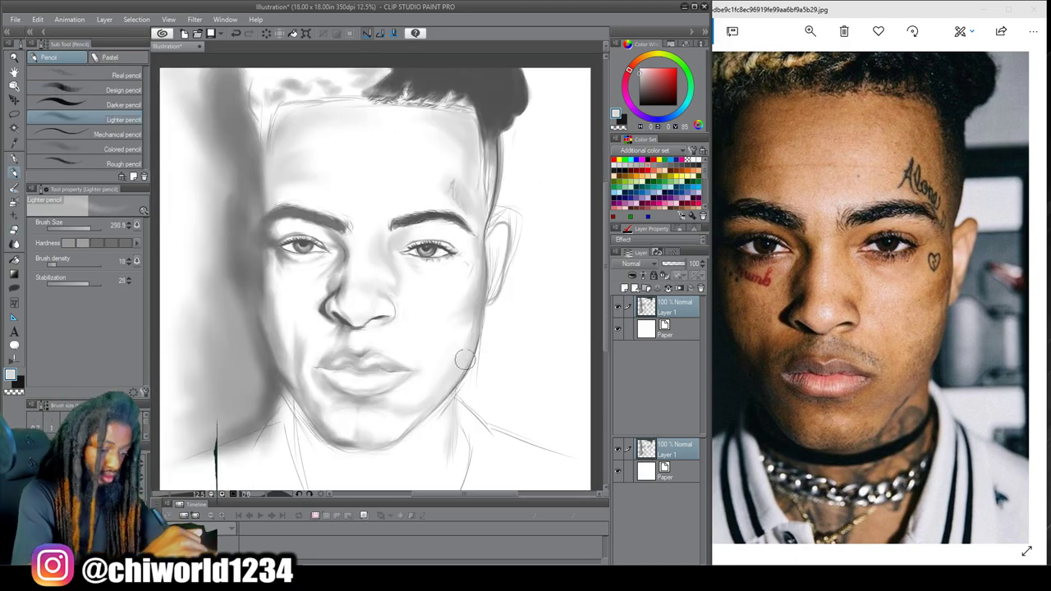
scroll(413, 425, down, 1)
drag(448, 369, 463, 396)
Darken the shadow under the left-hand jaw and down the side of the neck with dark gray at density 46
scroll(462, 397, up, 1)
scroll(331, 391, left, 1)
click(72, 265)
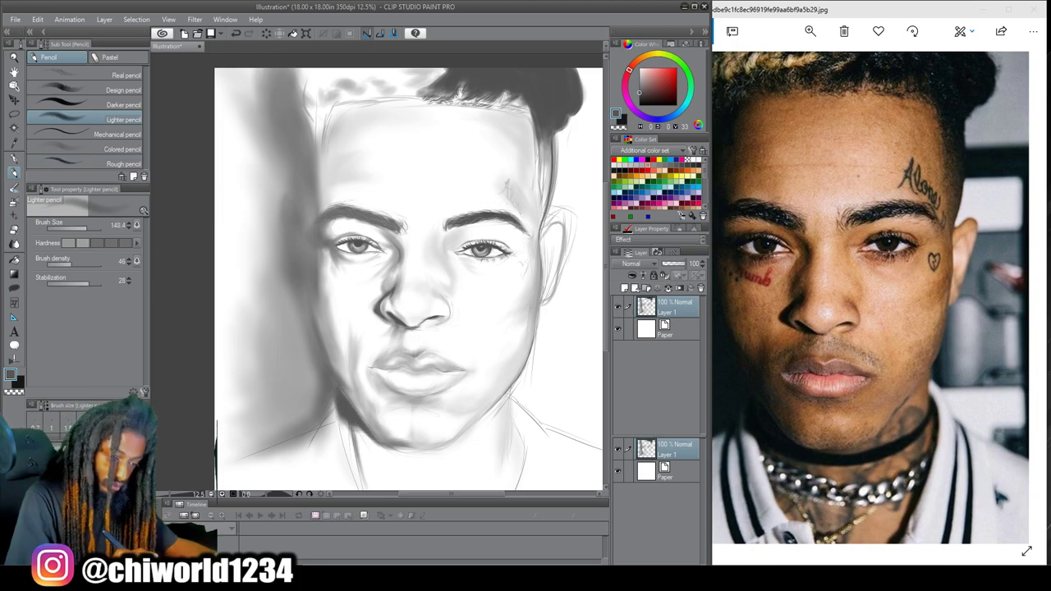
drag(356, 436, 368, 478)
scroll(361, 447, up, 2)
Outline the choker around the neck and the right-hand inner collar edge at brush size 36.6 and density 46
click(73, 229)
scroll(181, 239, down, 2)
scroll(214, 254, up, 2)
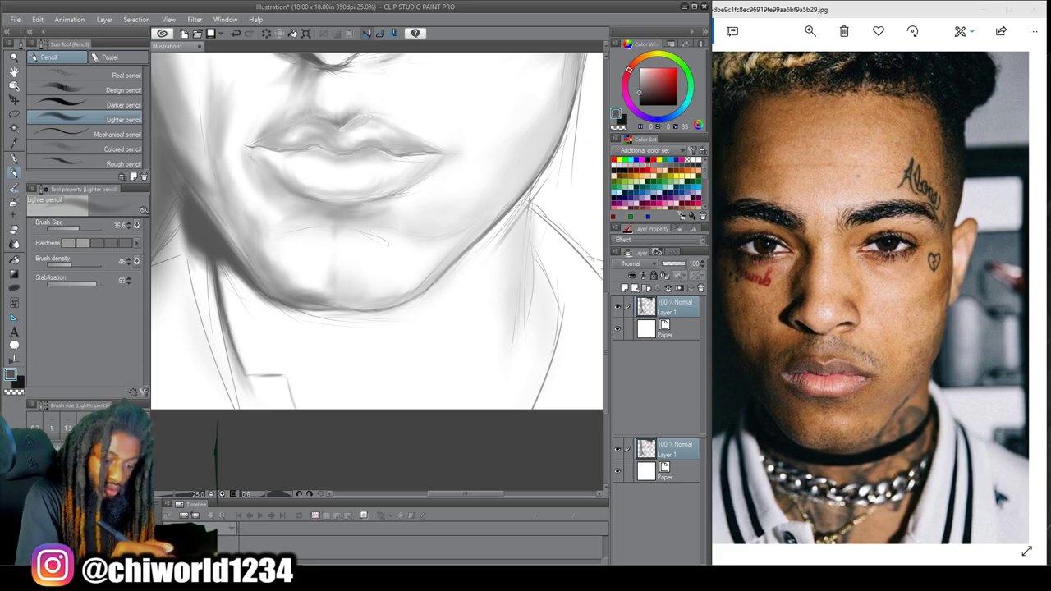
drag(532, 262, 228, 304)
drag(447, 325, 224, 269)
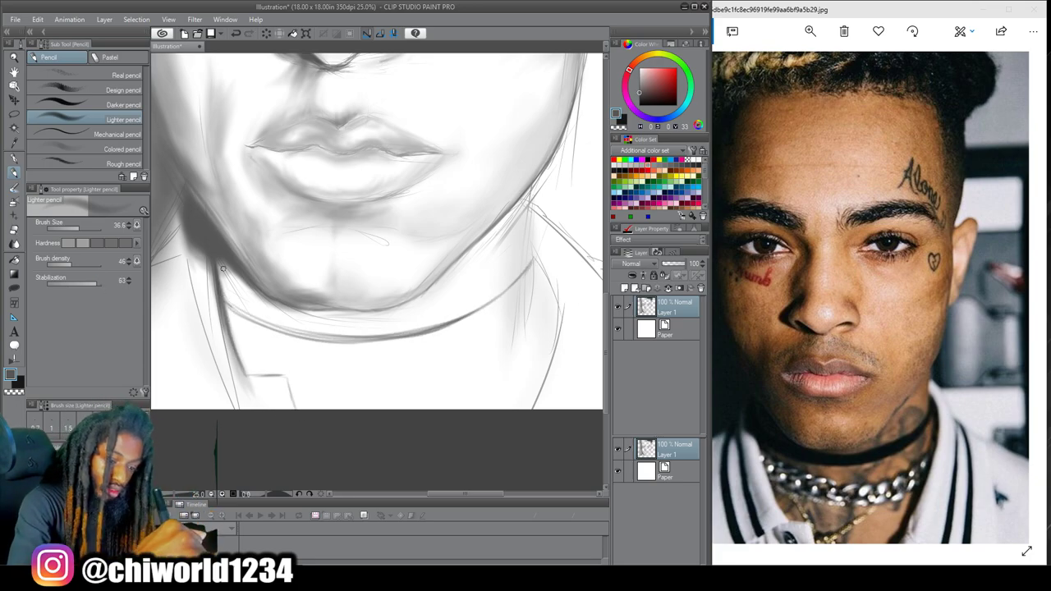
drag(535, 238, 522, 406)
drag(538, 253, 394, 328)
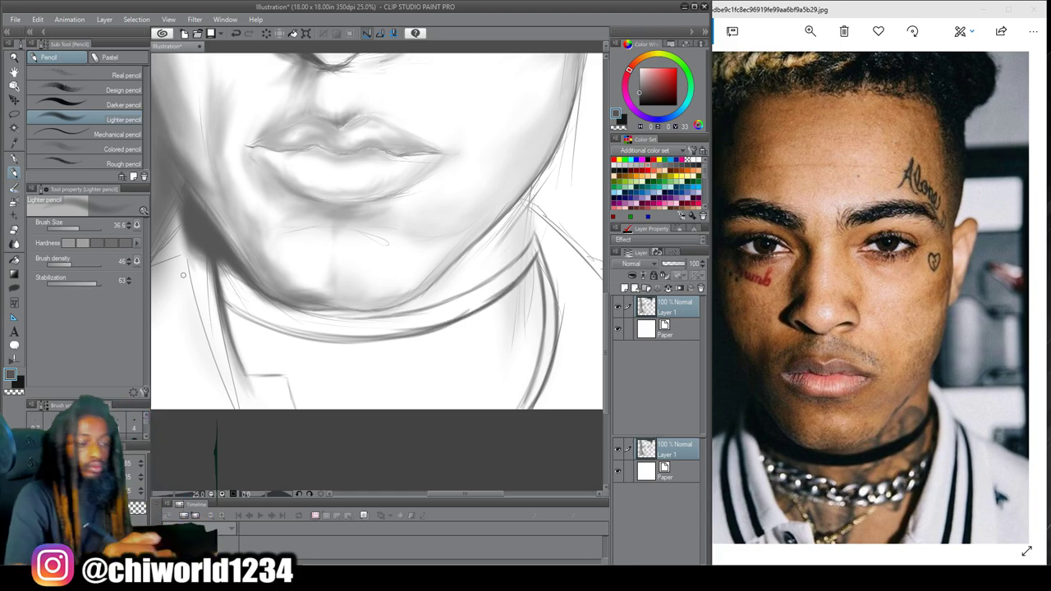
Fill the choker band with solid dark gray using the Lighter pencil at brush size 44.7 and density 100
drag(85, 230, 79, 229)
drag(522, 271, 453, 315)
click(69, 243)
drag(71, 263, 101, 263)
mouse_move(507, 292)
mouse_down()
mouse_move(425, 324)
mouse_move(351, 335)
mouse_up()
drag(428, 311, 304, 322)
mouse_move(442, 304)
mouse_down()
mouse_move(507, 272)
mouse_move(536, 244)
mouse_up()
key(ctrl+plus)
mouse_move(315, 325)
mouse_down()
mouse_move(410, 338)
mouse_move(241, 271)
mouse_up()
mouse_move(494, 352)
mouse_down()
mouse_move(307, 330)
mouse_move(246, 283)
mouse_up()
drag(394, 349, 242, 290)
drag(266, 389, 276, 405)
Thicken the dark inner band of the right-hand collar down to the canvas edge
key(ctrl+minus)
key(ctrl+minus)
key(ctrl+minus)
key(ctrl+plus)
key(ctrl+plus)
key(ctrl+plus)
drag(483, 156, 473, 393)
drag(498, 211, 464, 392)
mouse_move(487, 188)
mouse_down()
mouse_move(495, 317)
mouse_move(493, 291)
mouse_up()
Draw the dark bands and shoulder edge of the left-hand collar with stabilization raised to 71
scroll(560, 405, down, 3)
scroll(383, 395, up, 2)
drag(325, 223, 361, 392)
click(98, 284)
mouse_move(324, 206)
mouse_down()
mouse_move(345, 392)
mouse_move(301, 394)
mouse_up()
drag(316, 221, 288, 396)
drag(322, 199, 301, 394)
drag(320, 227, 291, 396)
drag(296, 258, 301, 328)
drag(318, 213, 362, 394)
drag(331, 306, 360, 394)
drag(323, 200, 345, 368)
mouse_move(328, 189)
mouse_down()
mouse_move(327, 215)
mouse_move(264, 267)
mouse_up()
Draw the two dark outer stripes and the top edge of the right-hand collar
scroll(305, 271, down, 4)
scroll(355, 462, up, 5)
drag(316, 138, 359, 358)
drag(334, 169, 364, 362)
drag(302, 132, 368, 194)
drag(358, 176, 385, 358)
scroll(399, 447, down, 3)
scroll(399, 448, up, 2)
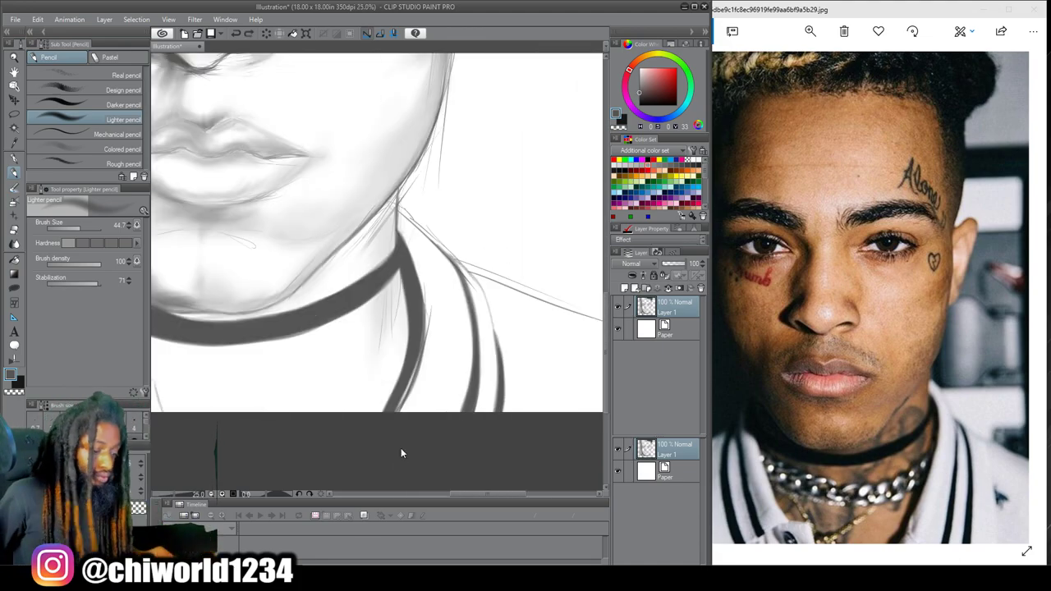
Thicken the outer stripes of the collar at brush size 44.7 and density 100, and undo the last stroke
drag(435, 245, 460, 412)
mouse_move(452, 256)
mouse_down()
mouse_move(464, 412)
mouse_move(487, 412)
mouse_up()
scroll(488, 412, down, 4)
scroll(390, 283, up, 5)
drag(410, 188, 430, 416)
drag(422, 221, 435, 403)
drag(431, 203, 472, 403)
scroll(370, 156, down, 4)
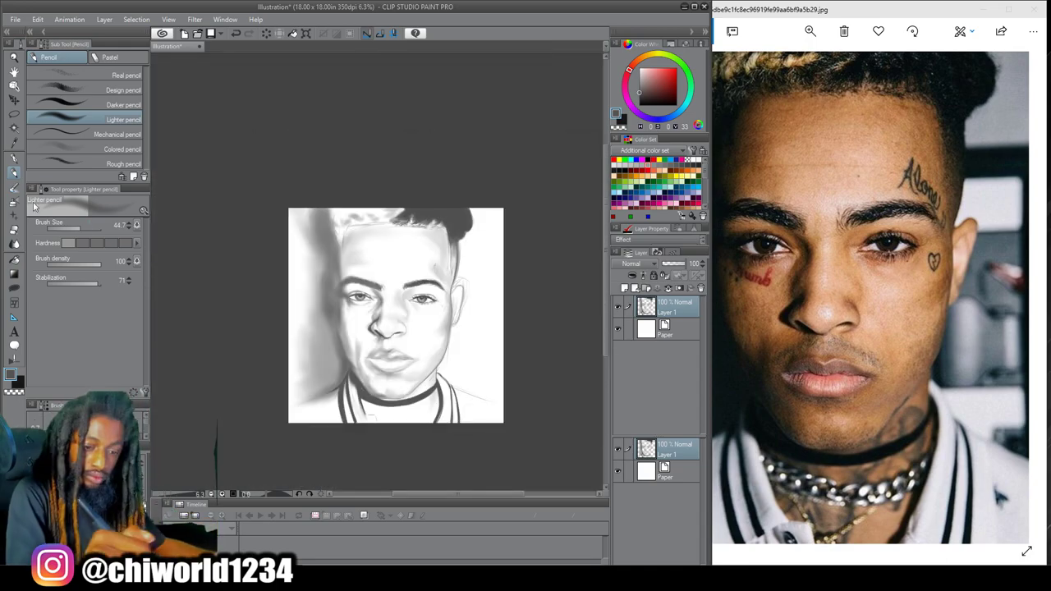
key(ctrl+z)
Block in faint gray background shapes beside the right-hand side of the head at brush size 200.4 and density 15
click(54, 265)
drag(281, 396, 304, 199)
click(87, 229)
scroll(448, 423, up, 2)
mouse_move(557, 382)
mouse_down()
mouse_move(472, 354)
mouse_move(517, 371)
mouse_move(483, 361)
mouse_move(490, 366)
mouse_up()
key(e)
key(p)
drag(514, 370, 558, 344)
mouse_move(565, 308)
mouse_down()
mouse_move(535, 307)
mouse_move(542, 365)
mouse_move(509, 296)
mouse_move(542, 225)
mouse_move(506, 200)
mouse_up()
mouse_move(485, 159)
mouse_down()
mouse_move(556, 314)
mouse_move(557, 135)
mouse_up()
scroll(563, 211, up, 3)
drag(560, 209, 508, 198)
Shade the neck below the choker on both sides with soft grays, sampling a tone from the drawing
scroll(509, 198, up, 3)
scroll(479, 394, up, 1)
drag(463, 346, 426, 399)
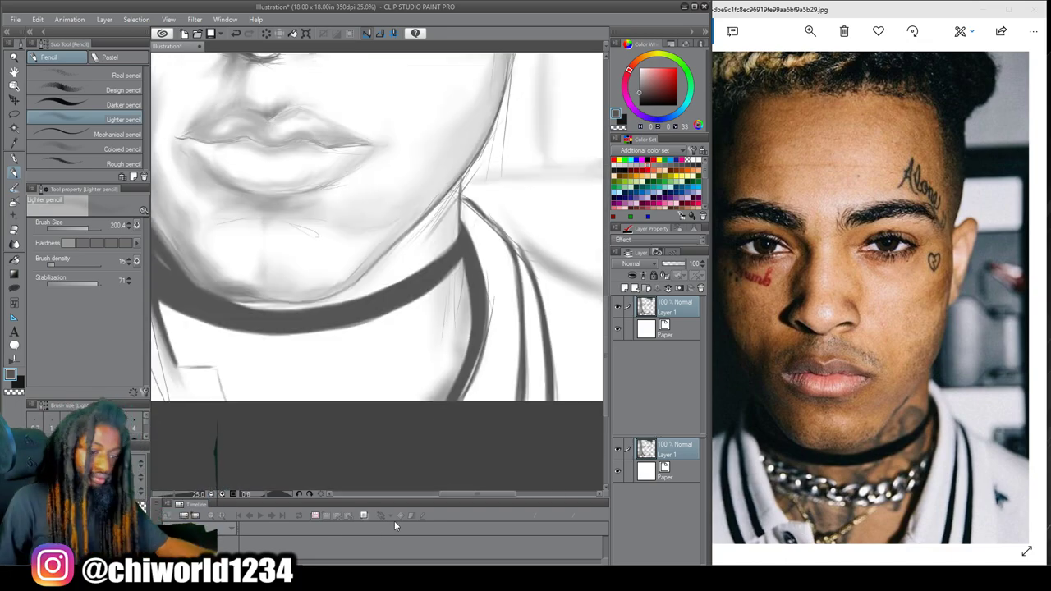
drag(240, 334, 215, 356)
alt+click(238, 352)
mouse_move(215, 316)
mouse_down()
mouse_move(230, 328)
mouse_move(216, 345)
mouse_move(191, 310)
mouse_up()
Clean up the lines around the right-hand ear with the Soft eraser at size 121.5 and density 62
scroll(367, 342, down, 3)
mouse_move(484, 262)
mouse_down()
mouse_move(476, 328)
mouse_move(447, 252)
mouse_up()
scroll(459, 214, up, 3)
key(e)
click(81, 243)
scroll(447, 251, down, 2)
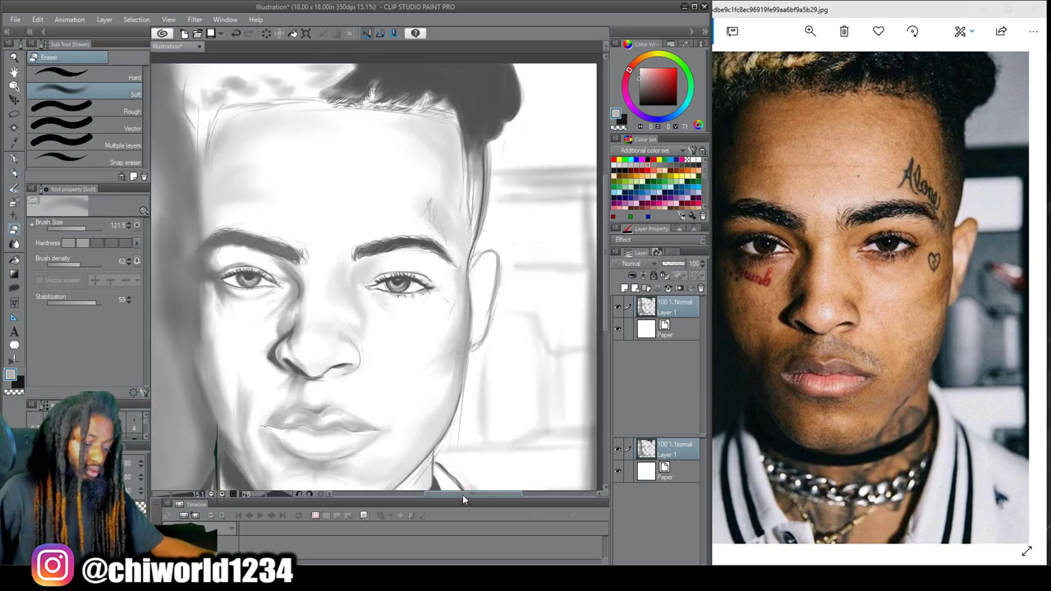
Sketch the temple lettering, heart and under-eye tattoos in light gray with the Lighter pencil
key(p)
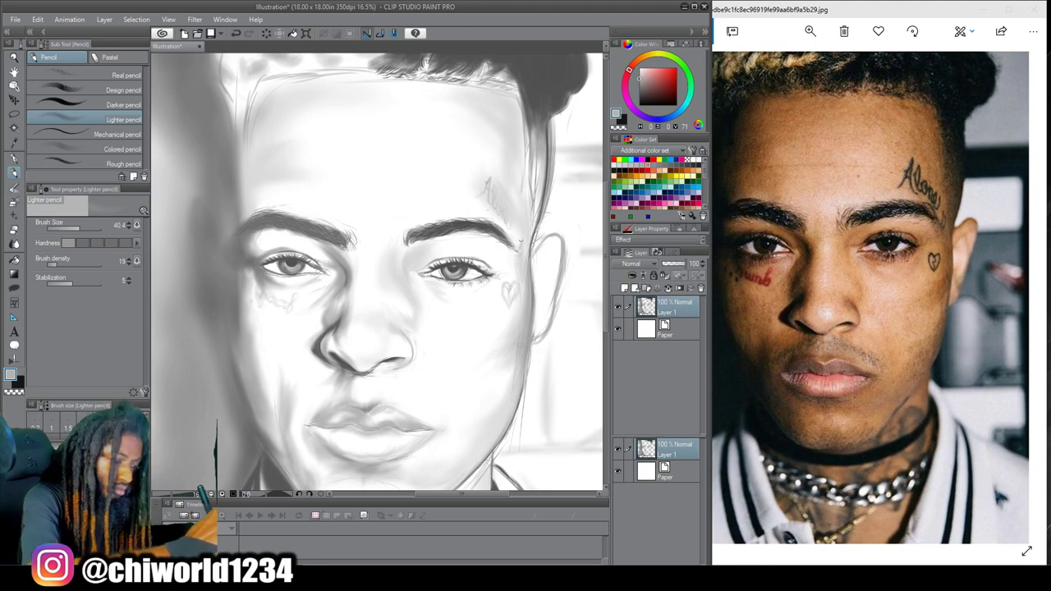
click(80, 164)
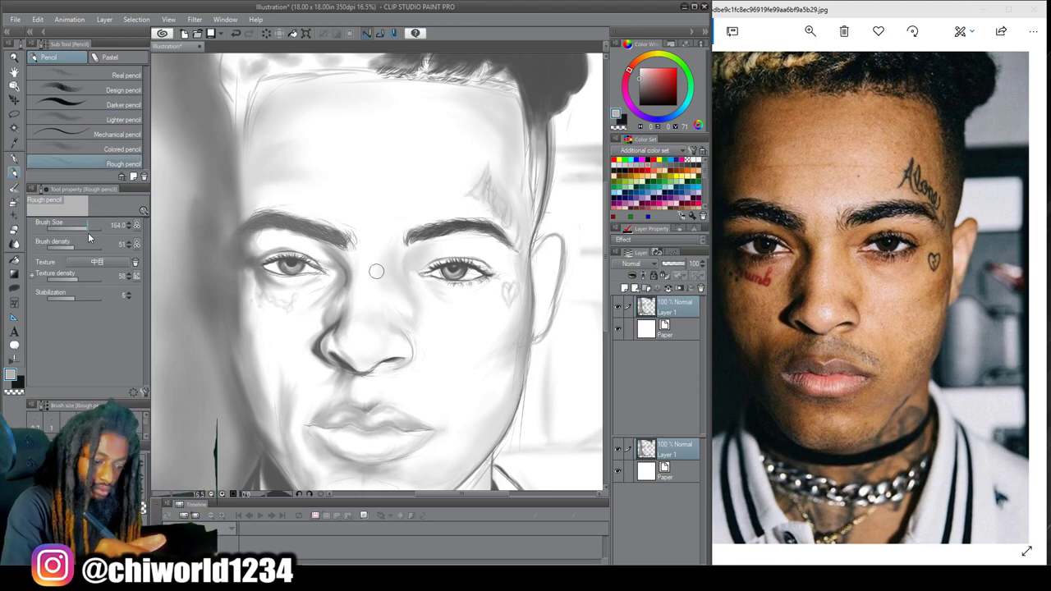
scroll(353, 476, up, 2)
Add grainy stubble above the upper lip and on the chin with the Charcoal brush at density 52
click(50, 76)
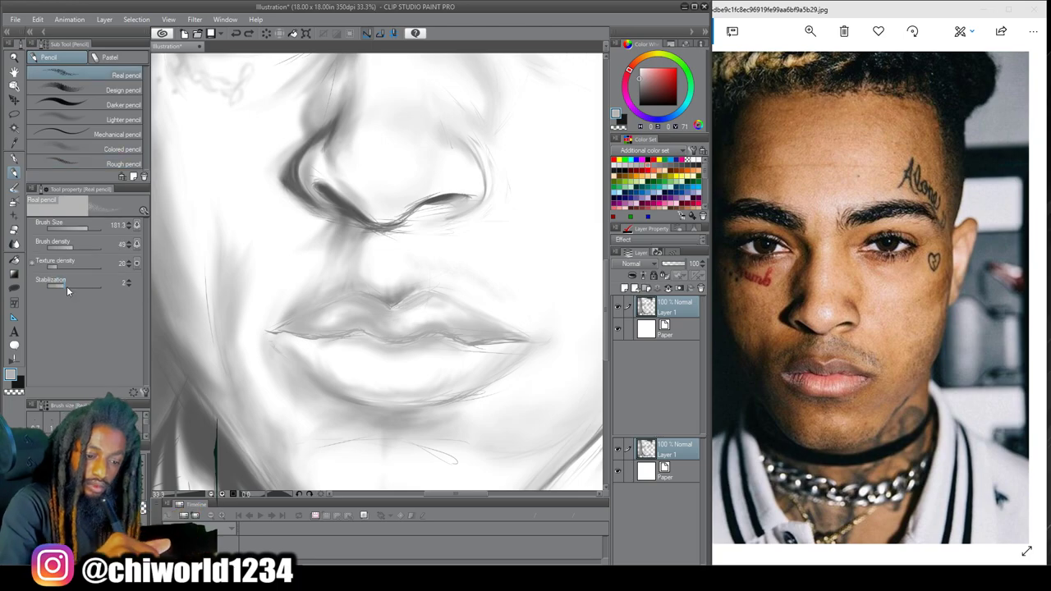
click(110, 58)
click(54, 142)
drag(92, 233, 89, 234)
mouse_move(419, 250)
mouse_down()
mouse_move(520, 301)
mouse_move(364, 260)
mouse_move(261, 311)
mouse_up()
scroll(300, 477, down, 1)
drag(426, 428, 371, 483)
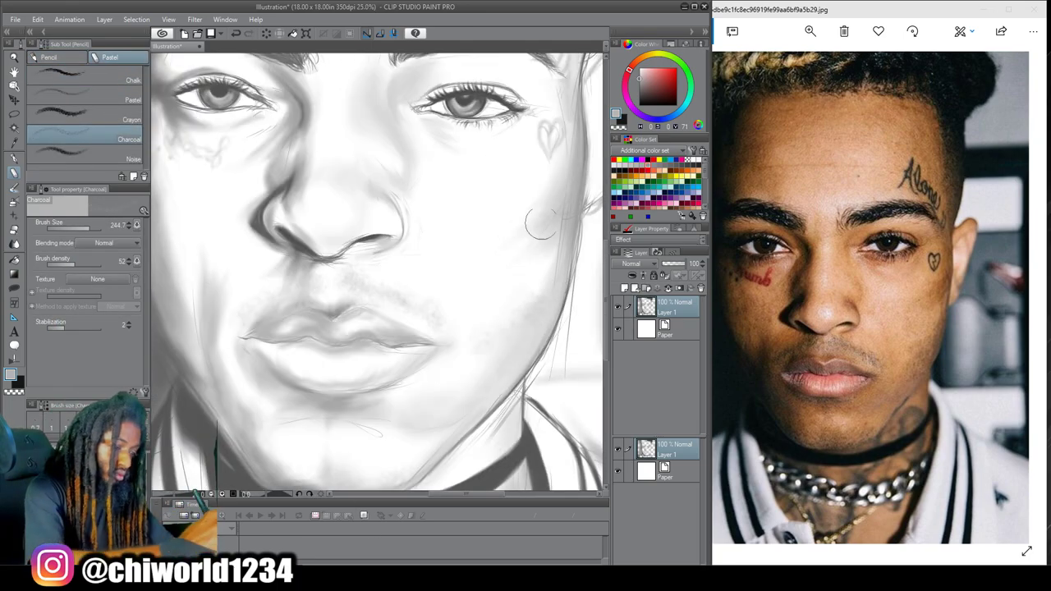
Texture the right-hand cheek and jaw with light gray Charcoal strokes
scroll(454, 271, down, 2)
drag(454, 271, 452, 381)
scroll(520, 464, up, 2)
mouse_move(520, 465)
mouse_down()
mouse_move(514, 345)
mouse_move(568, 287)
mouse_up()
Sketch the neck tattoos above and below the choker with the Lighter pencil at brush size 121.5 and density 52
click(49, 57)
click(98, 120)
click(75, 264)
click(83, 243)
click(86, 228)
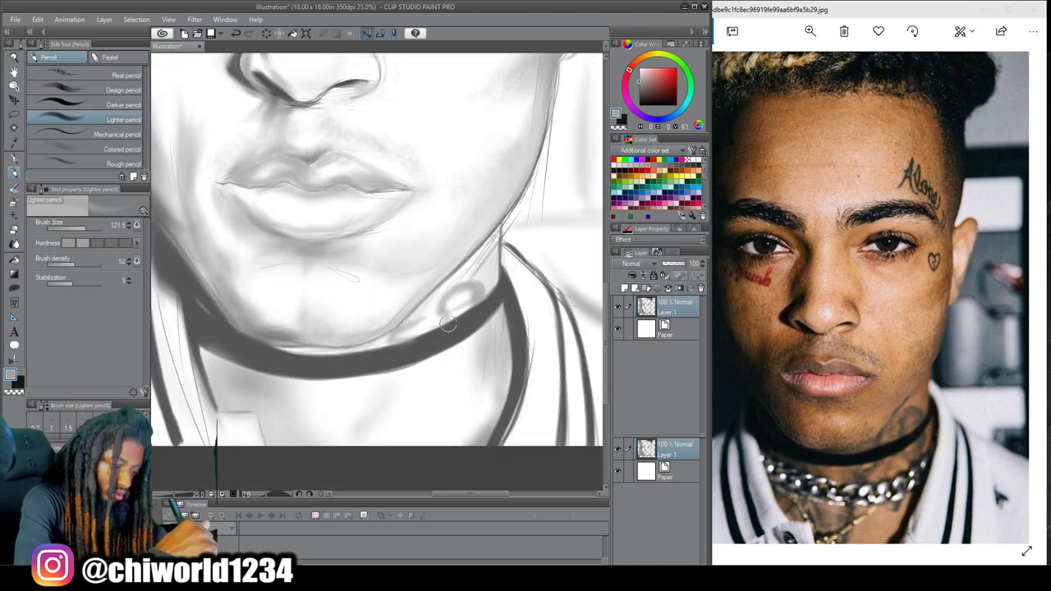
drag(474, 342, 467, 349)
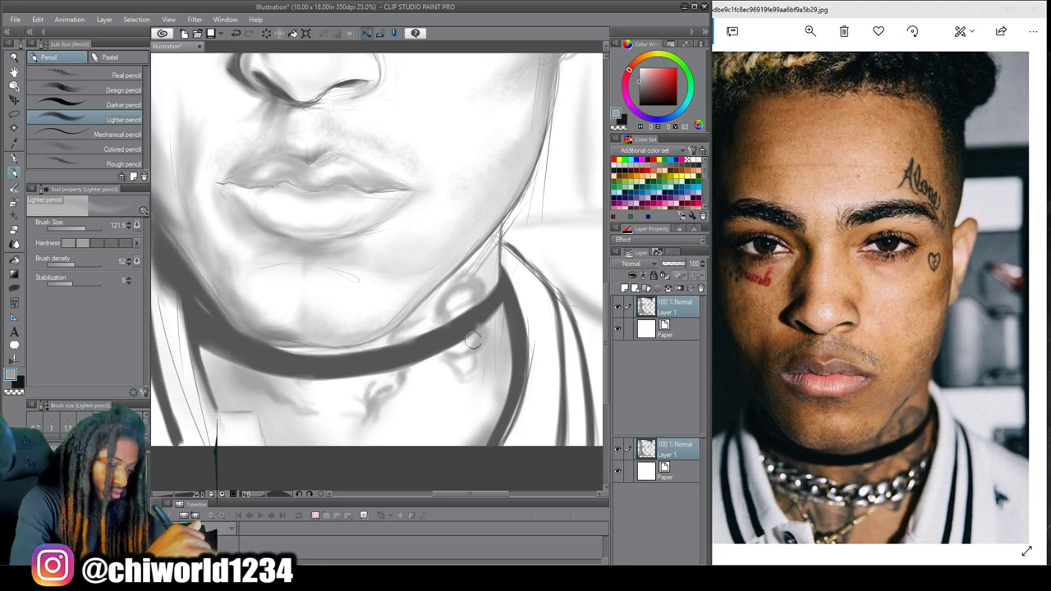
Outline the scalloped upper and lower edges of the neck chain below the choker at brush size 60.3
scroll(457, 469, down, 4)
scroll(754, 361, up, 5)
scroll(525, 435, up, 5)
drag(505, 494, 462, 494)
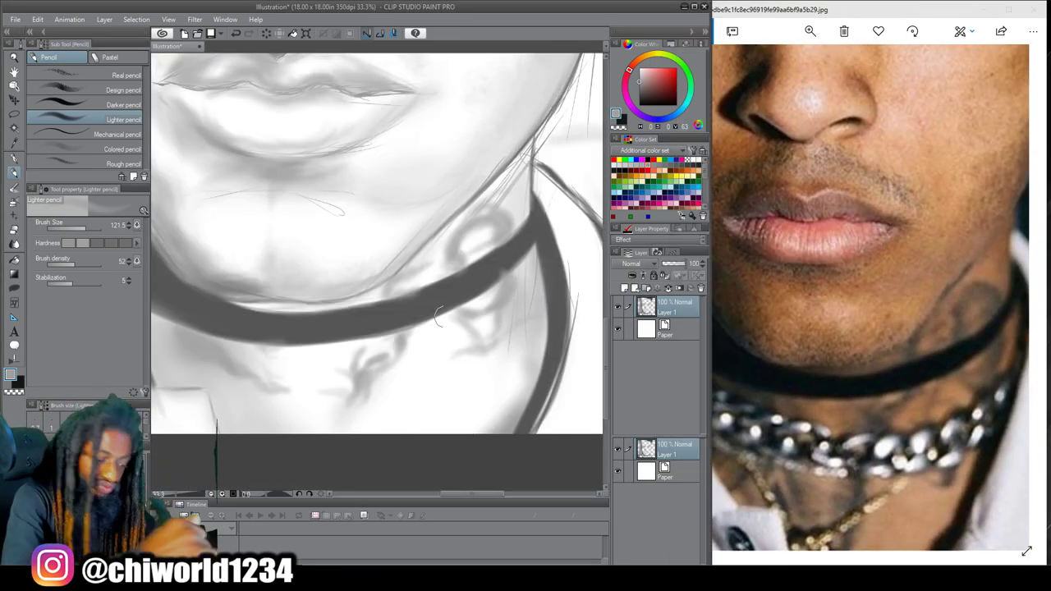
mouse_move(487, 359)
mouse_down()
mouse_move(357, 403)
mouse_move(230, 396)
mouse_up()
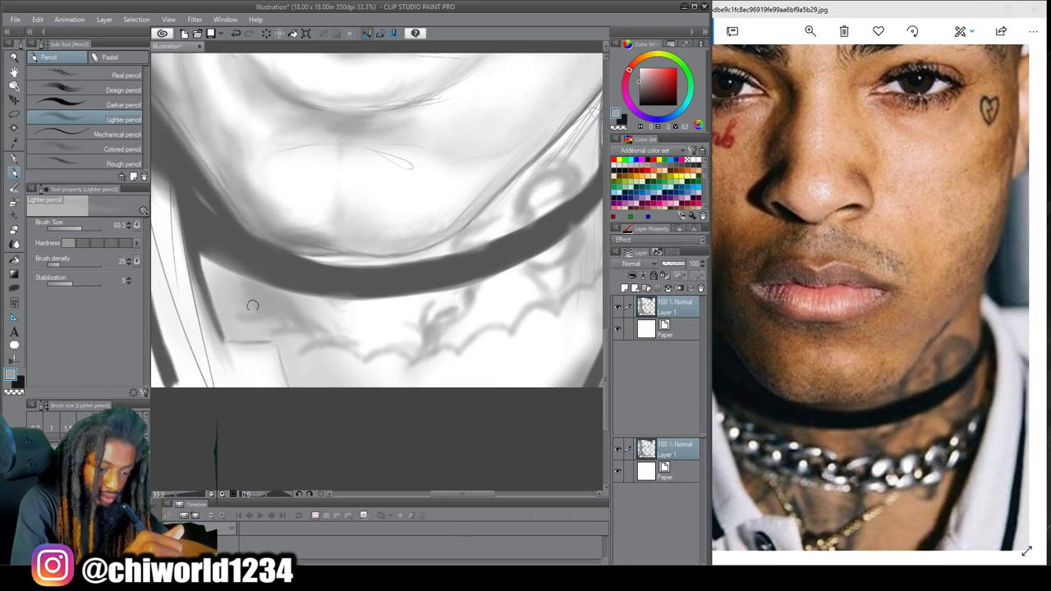
click(68, 265)
drag(462, 494, 467, 495)
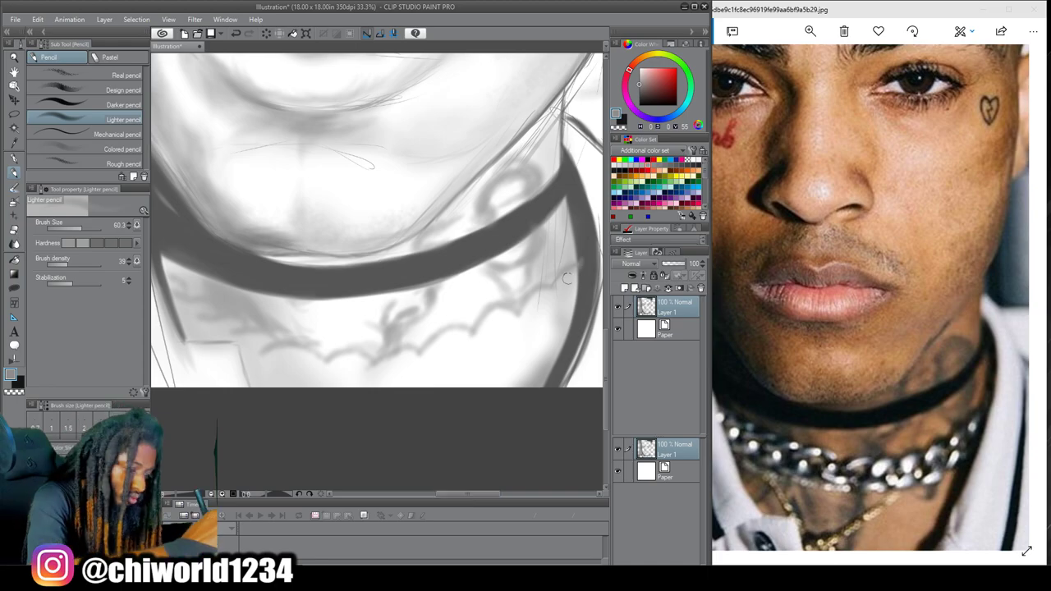
scroll(268, 380, up, 1)
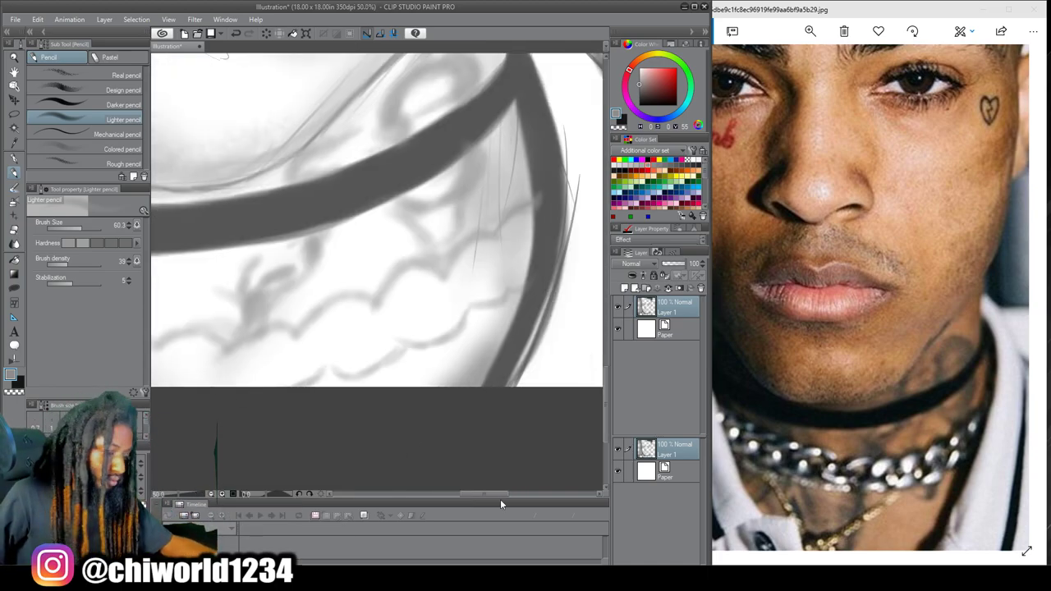
Sketch the inner link shapes between the neck chain's scalloped edges in lighter gray at density 54
mouse_move(513, 246)
mouse_down()
mouse_move(397, 328)
mouse_move(275, 373)
mouse_up()
drag(358, 318, 348, 340)
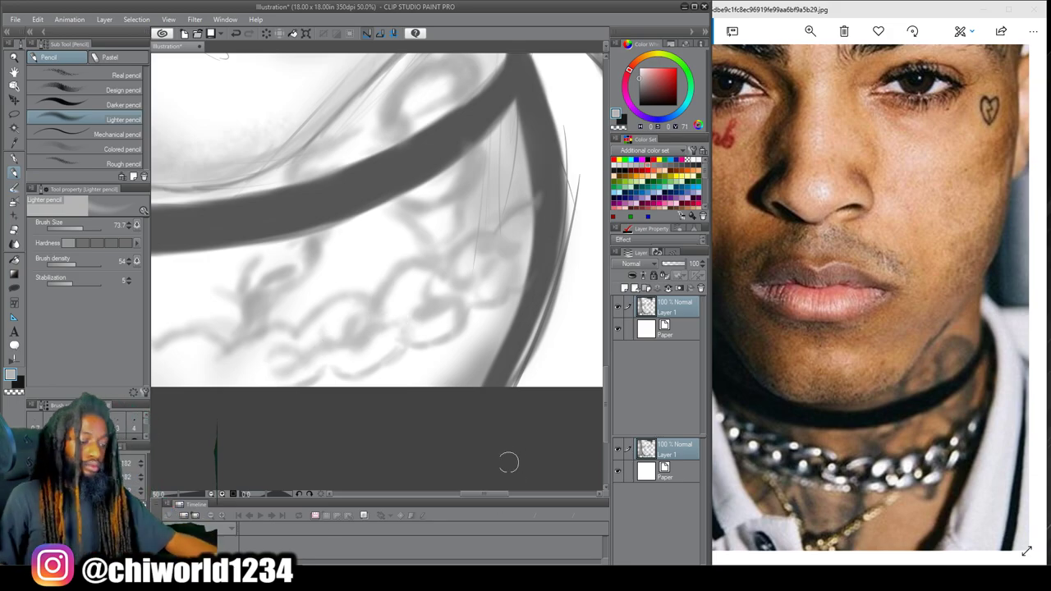
scroll(514, 459, down, 1)
drag(395, 372, 238, 317)
scroll(388, 395, up, 1)
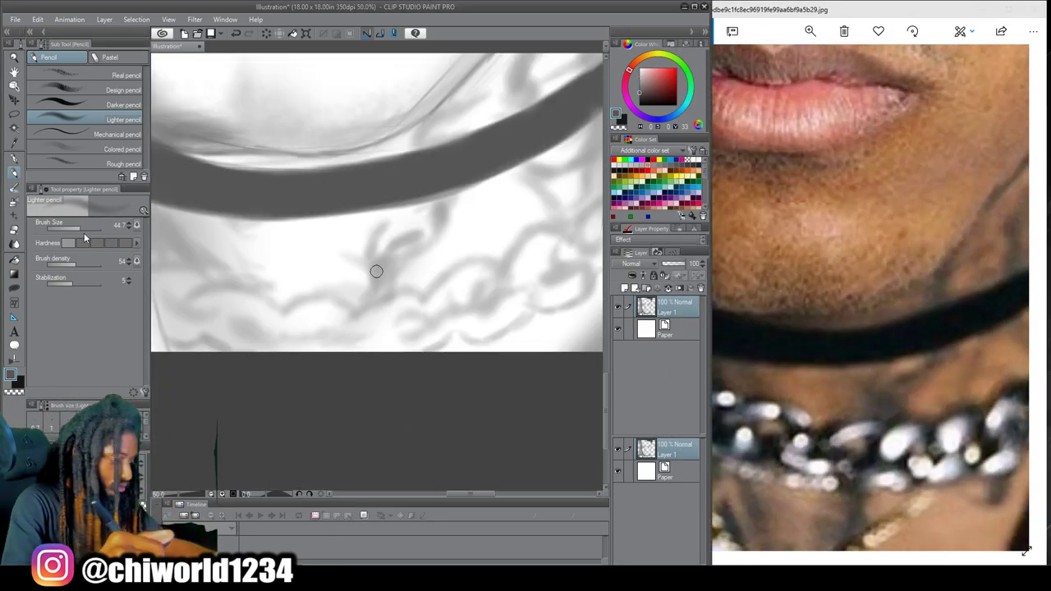
Define the neck chain's middle links with dark gray Lighter pencil strokes at brush density 28
click(58, 263)
click(80, 229)
drag(422, 292, 353, 314)
mouse_move(286, 309)
mouse_down()
mouse_move(360, 287)
mouse_move(342, 335)
mouse_move(389, 318)
mouse_move(321, 308)
mouse_move(348, 335)
mouse_up()
click(84, 229)
click(83, 230)
mouse_move(318, 310)
mouse_down()
mouse_move(300, 326)
mouse_move(266, 314)
mouse_move(297, 292)
mouse_up()
drag(363, 340, 327, 342)
Outline and shade the links just right of the chain's middle at brush size 36.6 with stabilization 56
scroll(298, 342, down, 3)
scroll(316, 350, up, 4)
mouse_move(376, 278)
mouse_down()
mouse_move(452, 209)
mouse_move(484, 243)
mouse_move(489, 210)
mouse_up()
drag(491, 246, 447, 246)
drag(435, 210, 479, 220)
scroll(477, 417, down, 3)
scroll(477, 417, up, 3)
click(95, 284)
drag(330, 256, 399, 242)
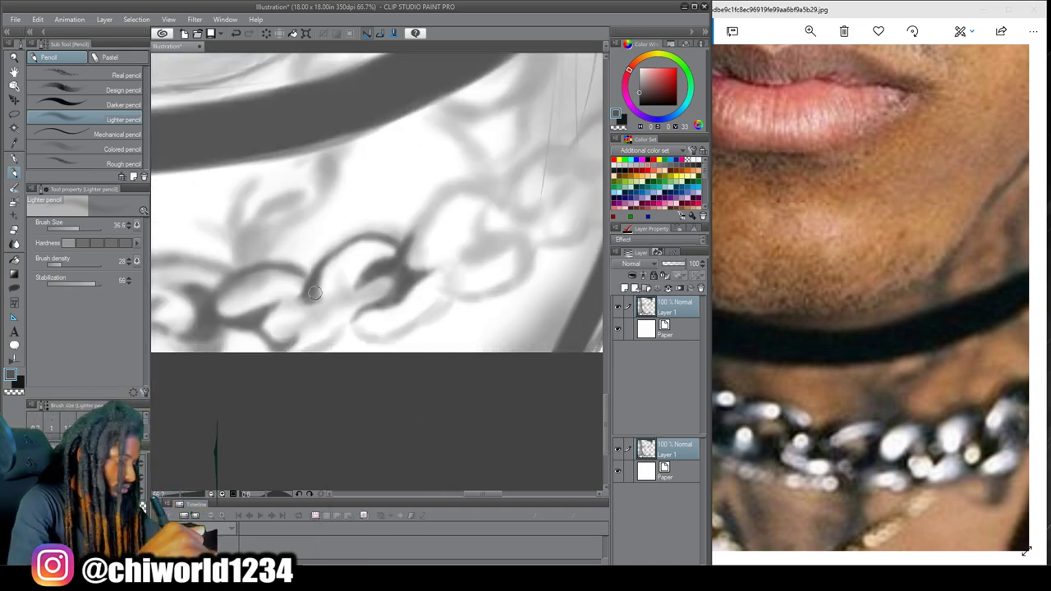
Continue the dark link outlines up to the chain's right-hand end beside the collar, following the reference photo
mouse_move(459, 283)
mouse_down()
mouse_move(490, 240)
mouse_move(478, 244)
mouse_move(486, 223)
mouse_move(535, 233)
mouse_up()
scroll(518, 408, down, 3)
click(816, 428)
drag(816, 427, 669, 448)
click(486, 420)
scroll(485, 420, up, 3)
mouse_move(461, 287)
mouse_down()
mouse_move(504, 277)
mouse_move(526, 230)
mouse_move(518, 148)
mouse_up()
mouse_move(469, 237)
mouse_down()
mouse_move(344, 357)
mouse_move(464, 316)
mouse_move(449, 294)
mouse_up()
mouse_move(362, 356)
mouse_down()
mouse_move(355, 394)
mouse_move(305, 417)
mouse_up()
Shade the gaps and rims of the right-hand chain links at brush size 66.7
scroll(417, 331, down, 2)
scroll(404, 331, up, 2)
key(])
mouse_move(436, 319)
mouse_down()
mouse_move(422, 348)
mouse_move(468, 321)
mouse_up()
drag(521, 220, 503, 235)
drag(380, 310, 384, 307)
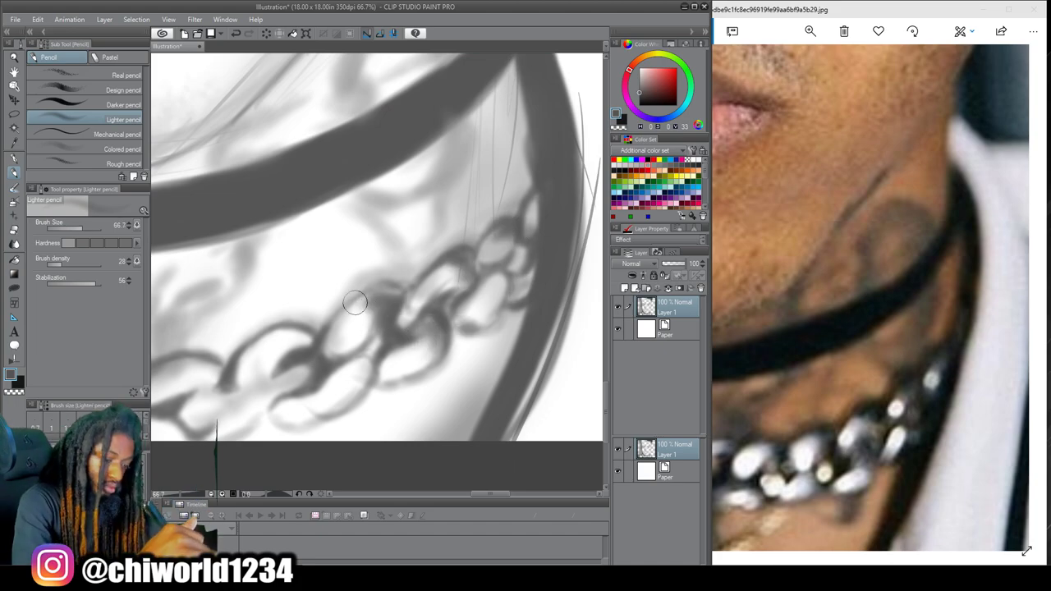
drag(377, 368, 356, 391)
Draw and darken the chain links on the left-hand half of the neck at brush size 66.7
scroll(411, 328, down, 1)
drag(765, 464, 809, 444)
mouse_move(453, 308)
mouse_down()
mouse_move(438, 346)
mouse_move(368, 371)
mouse_move(351, 348)
mouse_up()
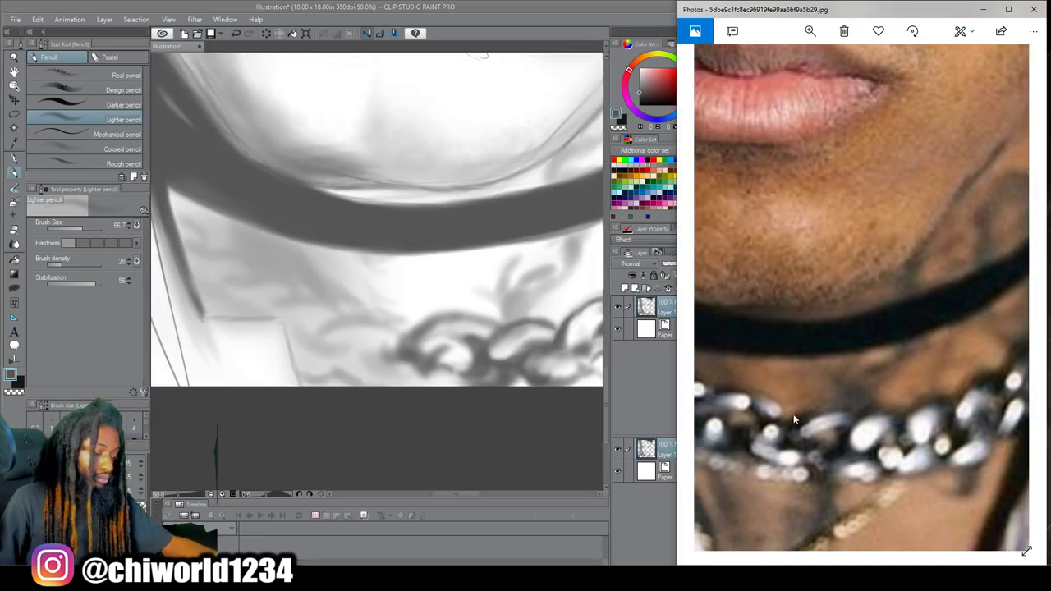
mouse_move(423, 382)
mouse_down()
mouse_move(406, 345)
mouse_move(362, 310)
mouse_move(328, 373)
mouse_up()
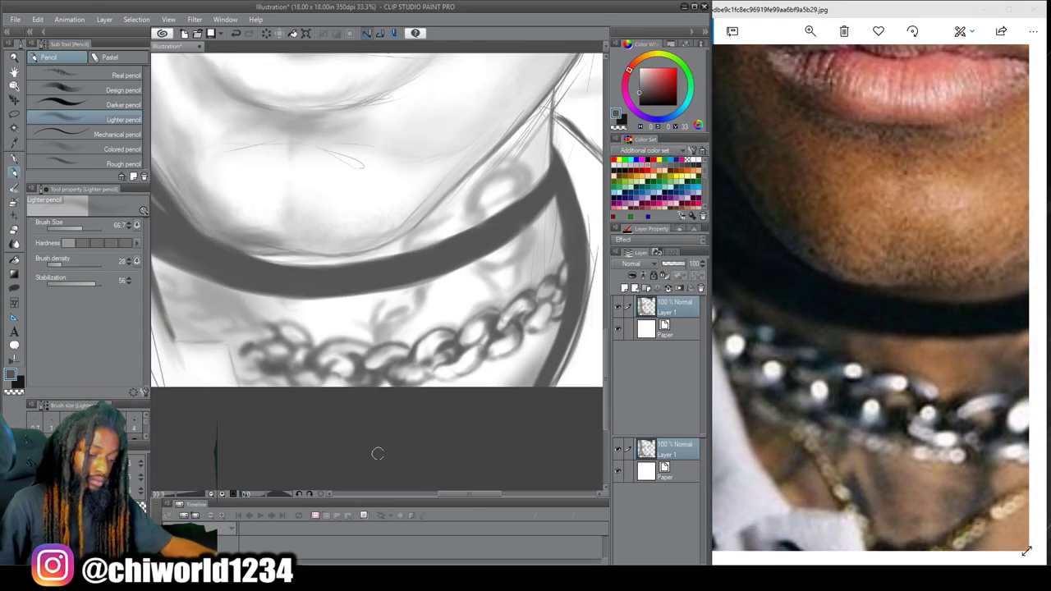
Extend the dark chain links to the left-hand collar and shade along the collar's edge
mouse_move(354, 362)
mouse_down()
mouse_move(259, 333)
mouse_move(209, 283)
mouse_up()
drag(209, 283, 173, 246)
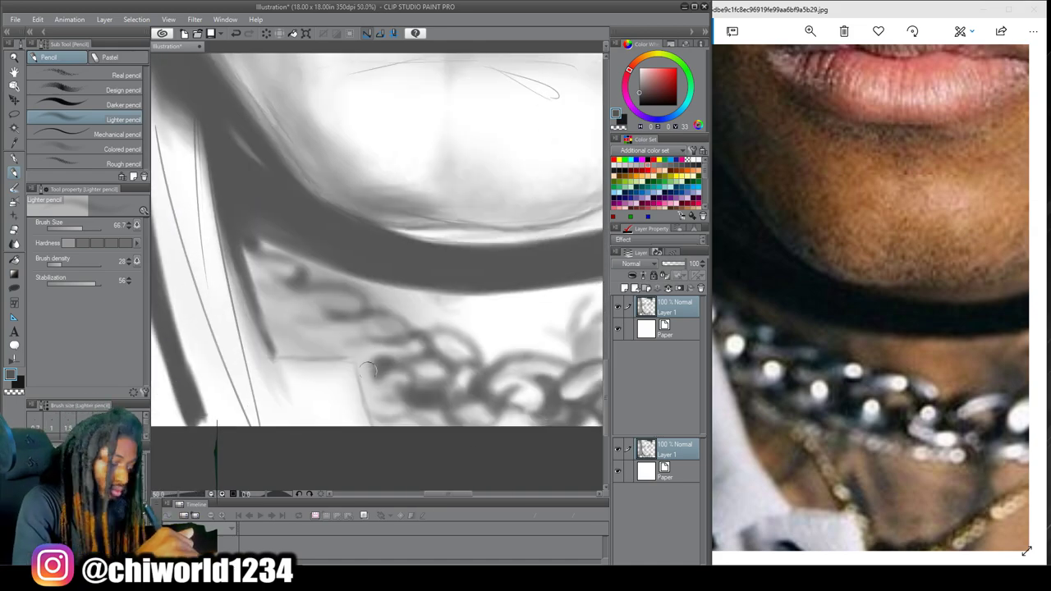
mouse_move(366, 371)
mouse_down()
mouse_move(296, 333)
mouse_move(301, 305)
mouse_move(260, 283)
mouse_up()
mouse_move(374, 393)
mouse_down()
mouse_move(540, 431)
mouse_move(342, 473)
mouse_move(361, 361)
mouse_up()
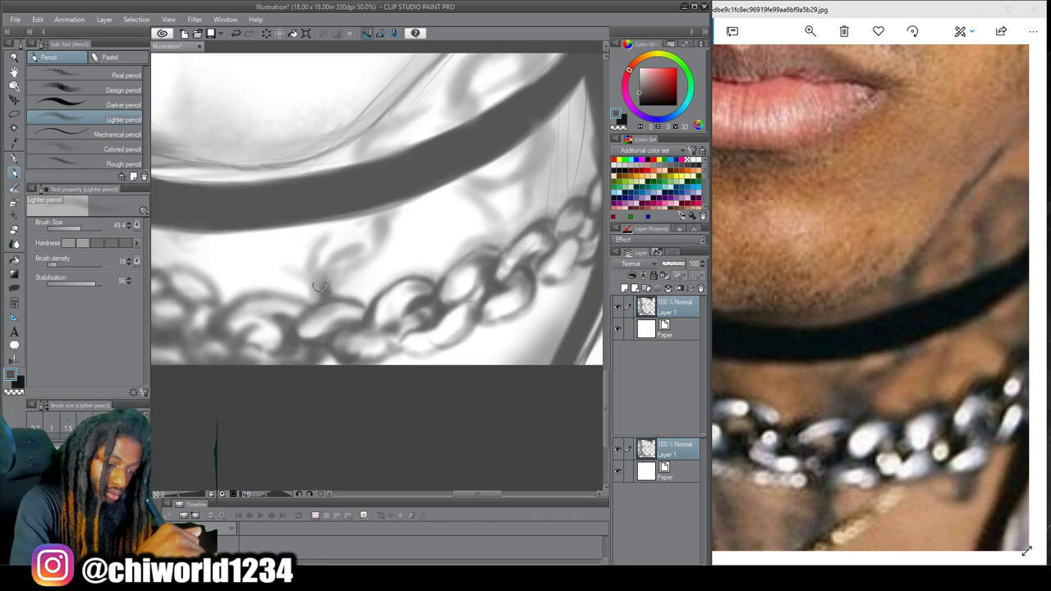
Darken the branching neck tattoo between the choker and the chain at brush size 99.5 and density 18
mouse_move(319, 286)
mouse_down()
mouse_move(317, 249)
mouse_move(345, 255)
mouse_move(349, 272)
mouse_move(379, 221)
mouse_move(325, 291)
mouse_move(344, 222)
mouse_up()
click(61, 264)
drag(328, 234, 411, 206)
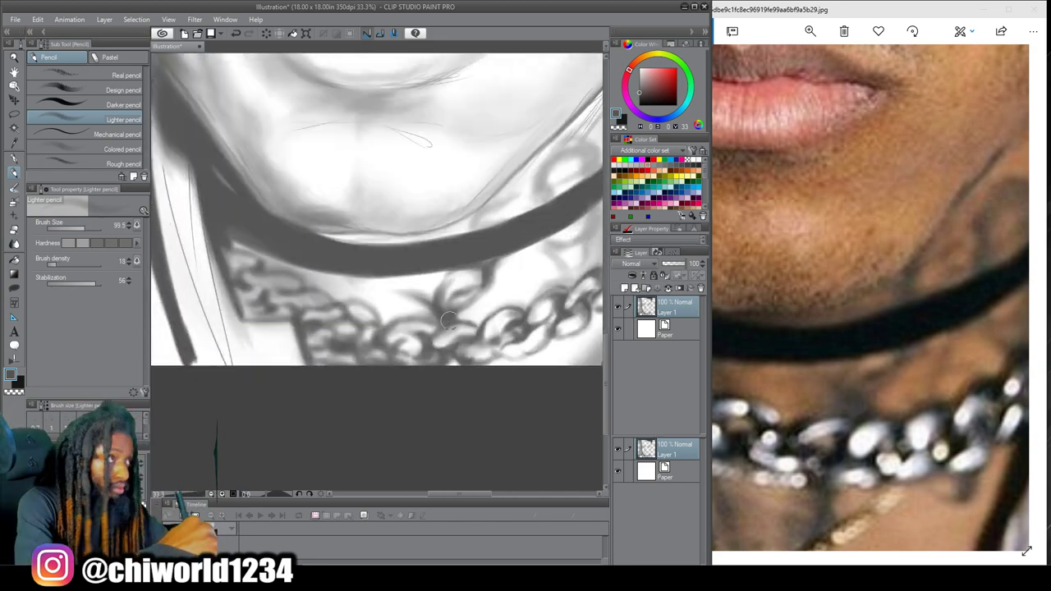
drag(425, 292, 402, 316)
drag(402, 299, 362, 316)
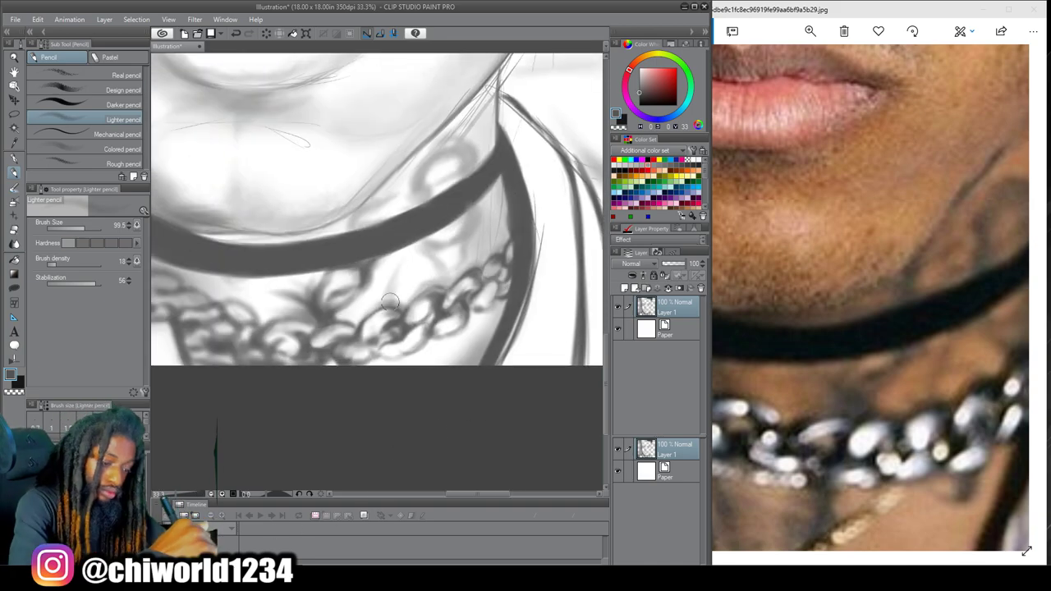
Shade the curled tattoo above the choker and the right-hand side of the neck with a larger brush
drag(371, 201, 348, 223)
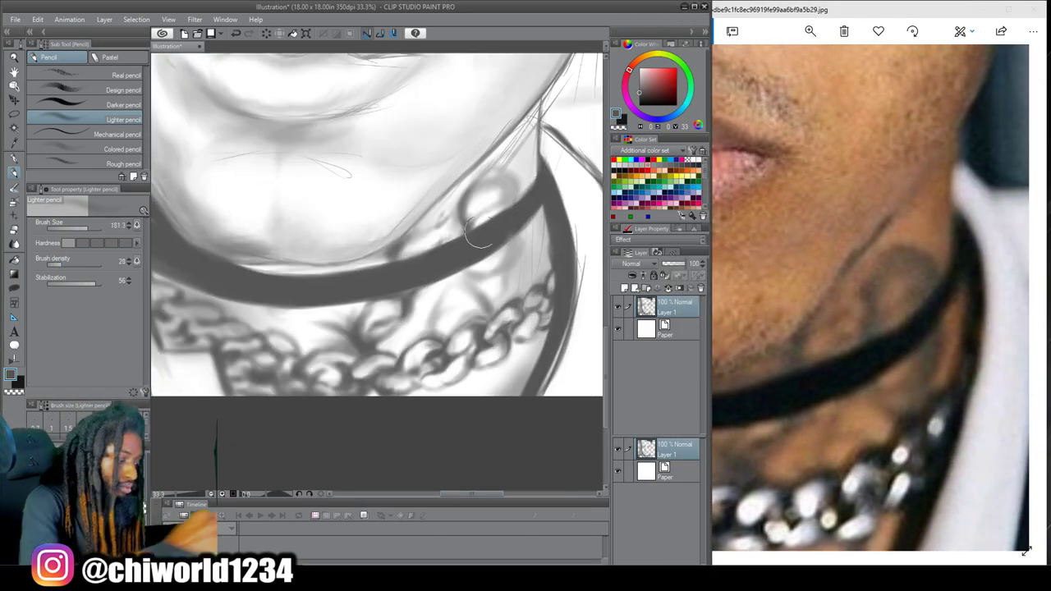
drag(473, 195, 505, 201)
drag(509, 238, 502, 297)
mouse_move(516, 288)
mouse_down()
mouse_move(541, 211)
mouse_move(532, 279)
mouse_up()
drag(533, 343, 520, 381)
scroll(516, 407, down, 3)
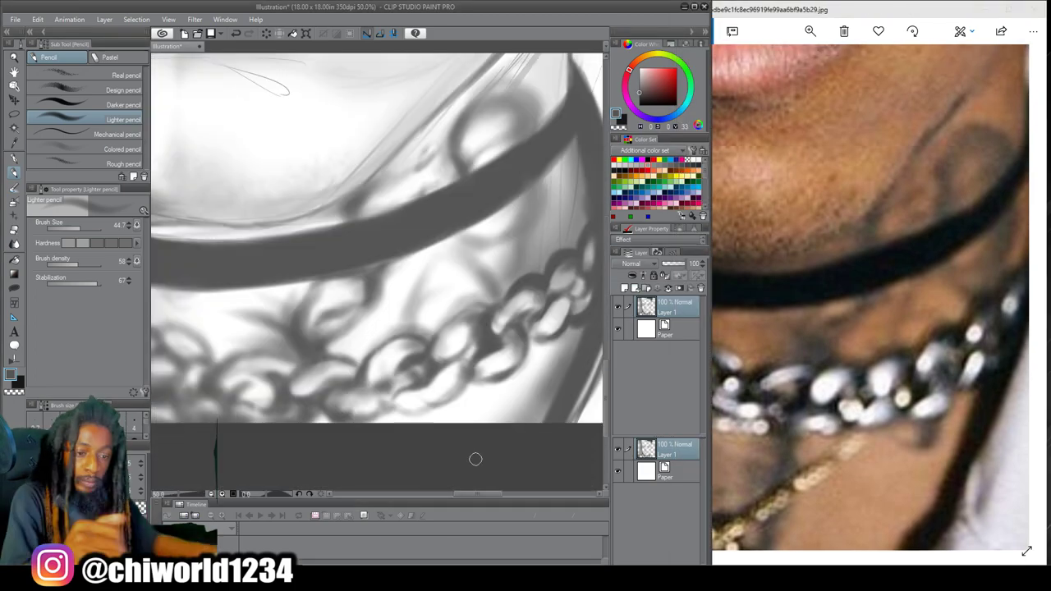
Deepen the dark gaps and outlines of the middle and left-hand chain links, raising the brush density to 81
drag(405, 375, 427, 378)
key(period)
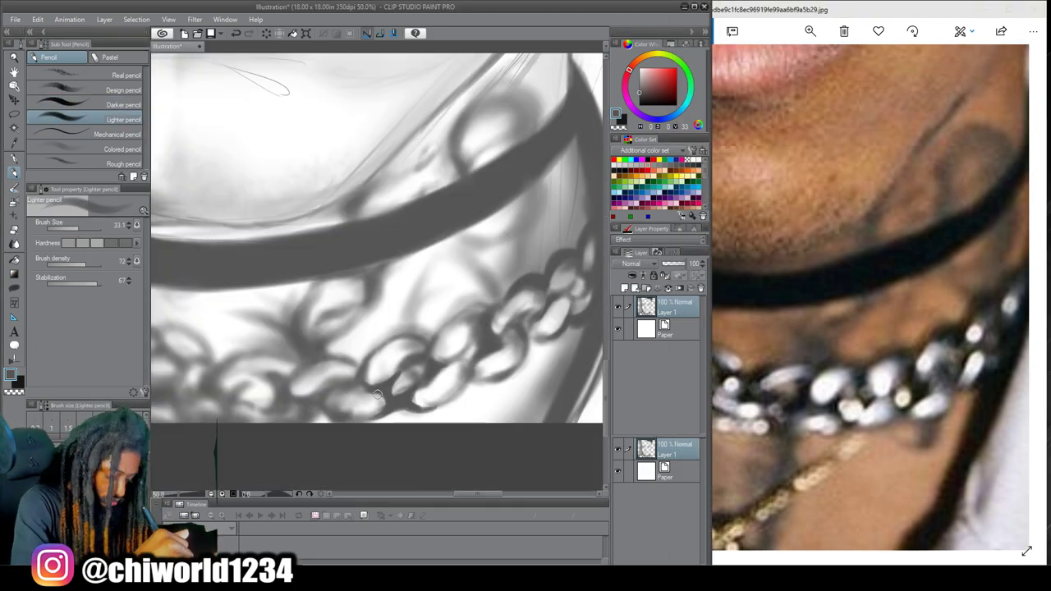
drag(380, 391, 399, 374)
click(63, 265)
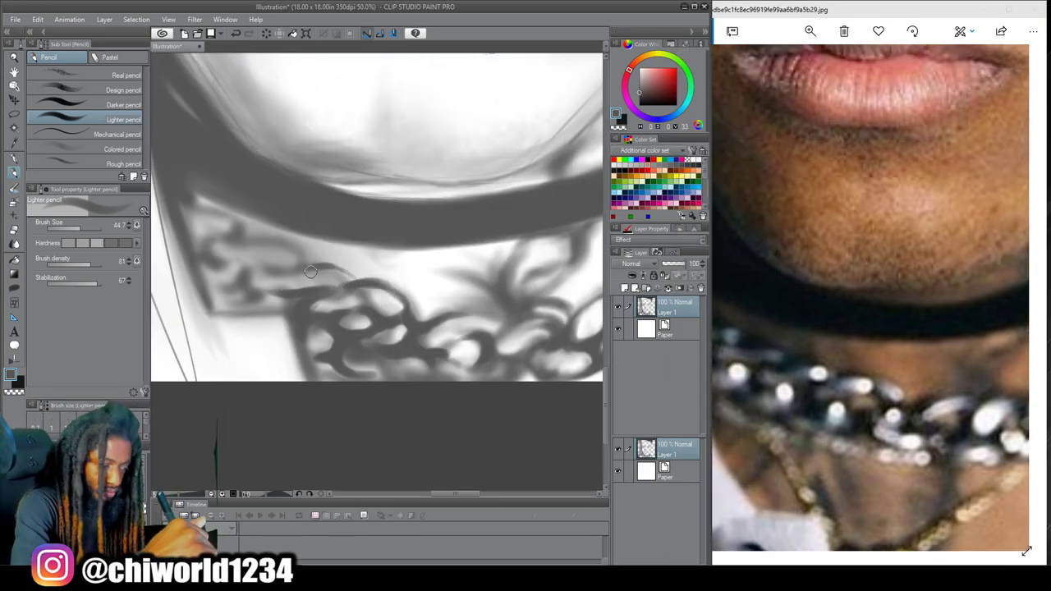
drag(311, 272, 205, 232)
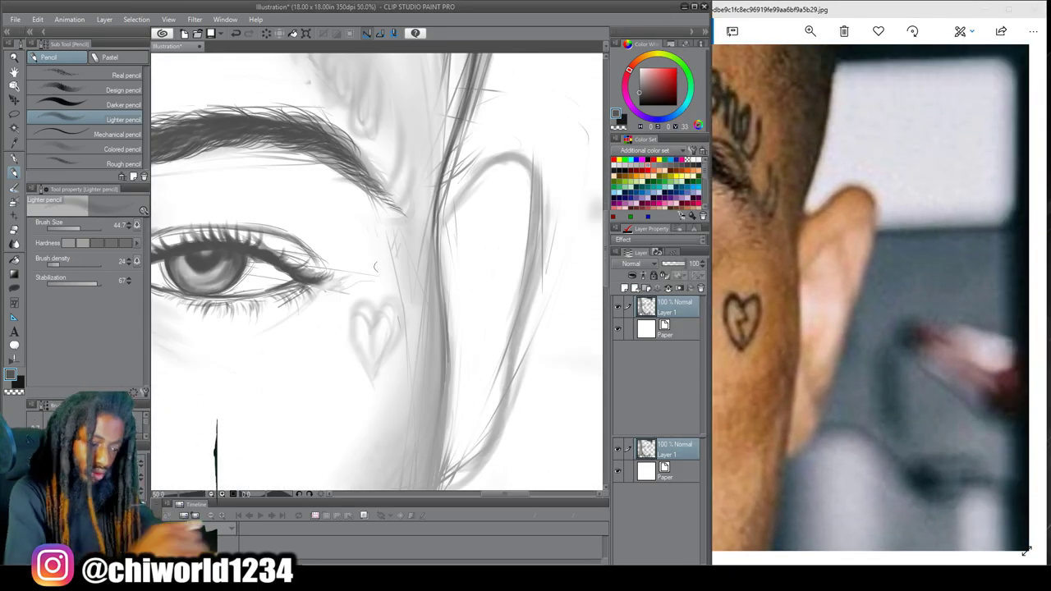
Retrace the face contour beside the ear at density 24, undo the last stroke and sample the gray there
drag(435, 241, 448, 384)
drag(444, 164, 442, 307)
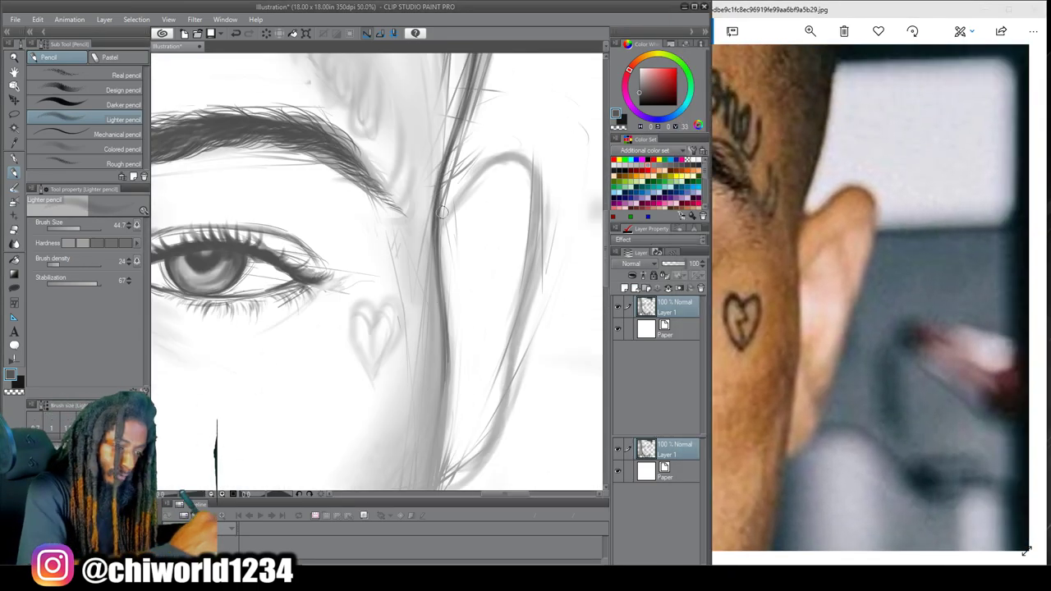
key(ctrl+z)
alt+click(439, 359)
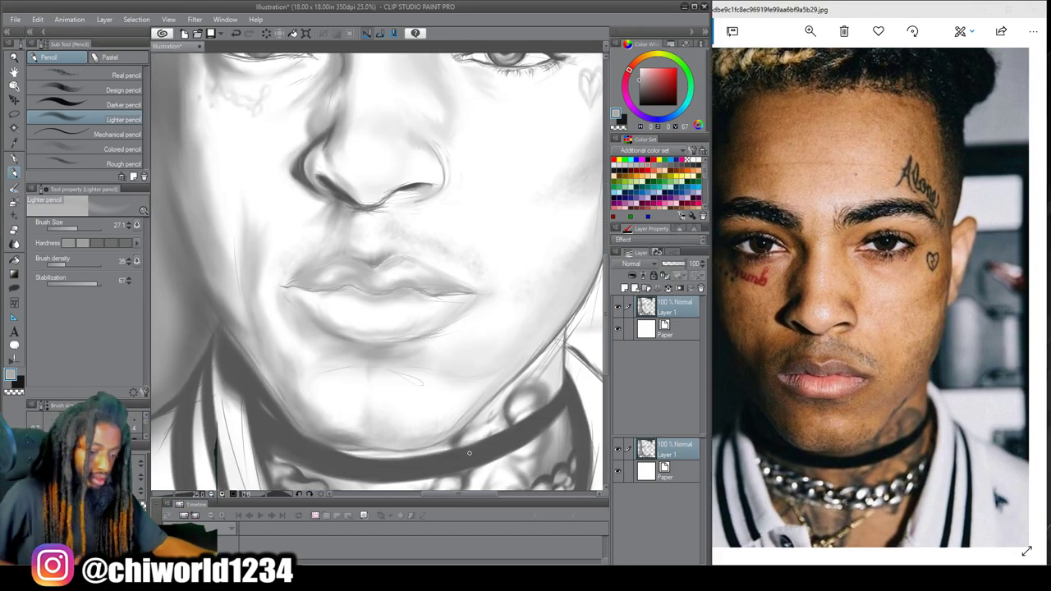
Shade the lower lip and the left-hand cheek and forehead edge, enlarging the brush to 403.6 at density 27
mouse_move(248, 289)
mouse_down()
mouse_move(246, 329)
mouse_move(222, 296)
mouse_up()
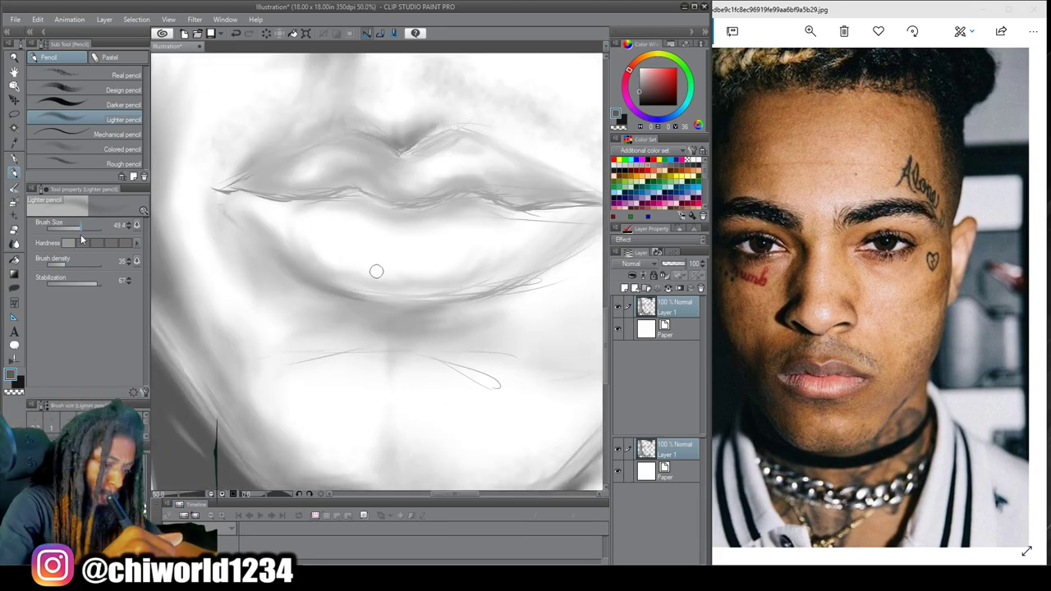
drag(376, 271, 427, 297)
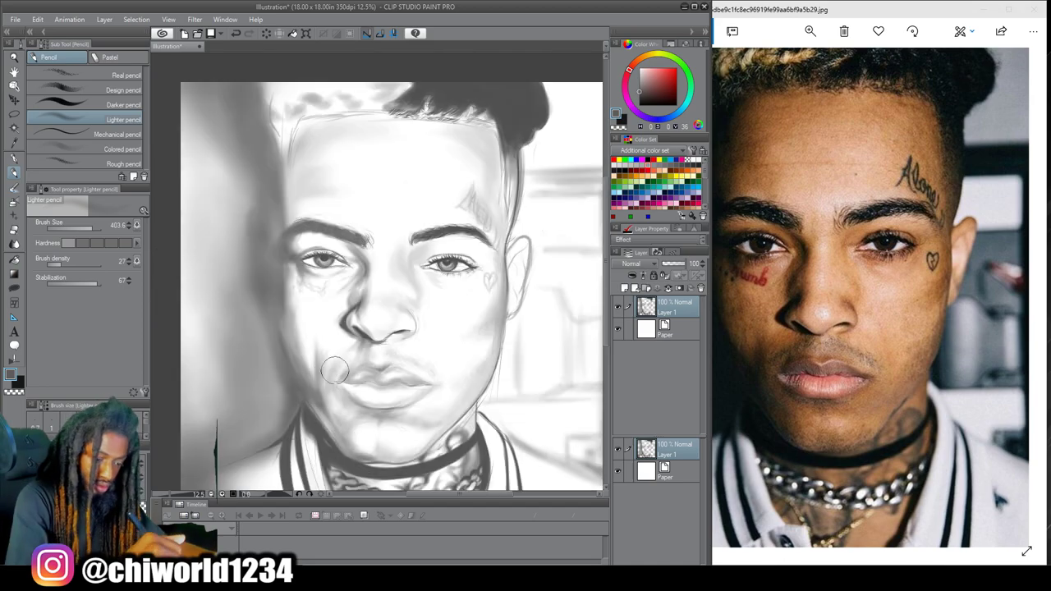
drag(334, 372, 342, 405)
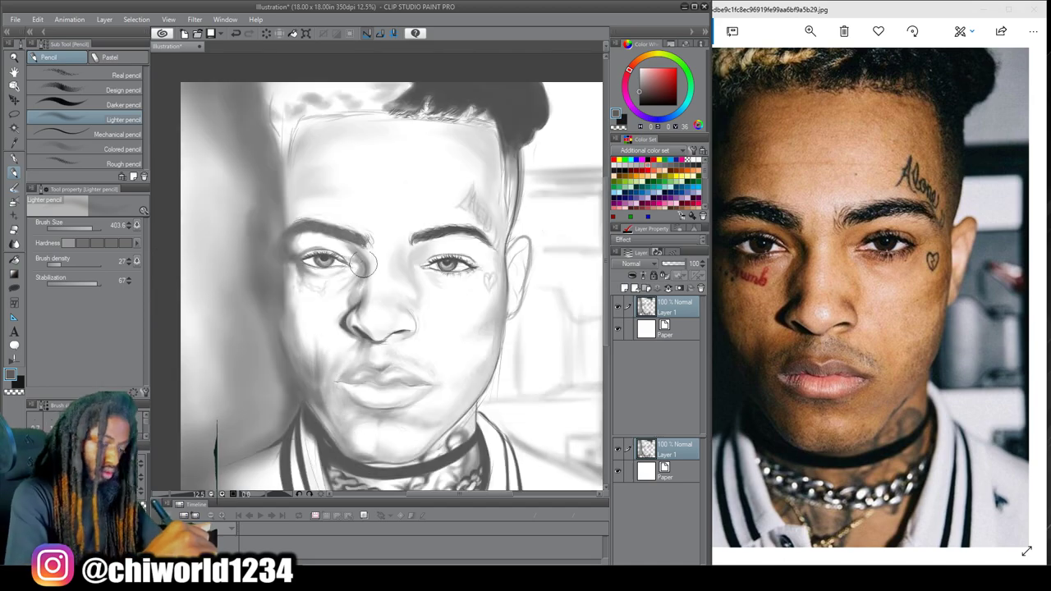
mouse_move(284, 231)
mouse_down()
mouse_move(303, 199)
mouse_move(299, 155)
mouse_up()
Shade down the right-hand edge of the face with a sampled gray at brush size 244.7 and density 59
drag(94, 230, 86, 226)
alt+click(403, 263)
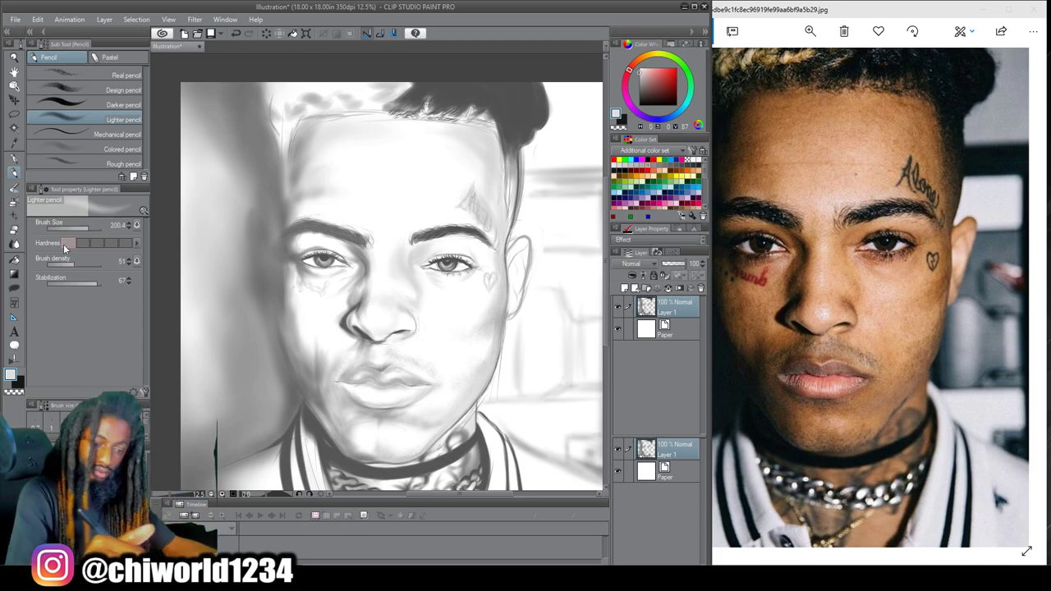
alt+click(287, 275)
mouse_move(500, 267)
mouse_down()
mouse_move(489, 135)
mouse_move(490, 369)
mouse_up()
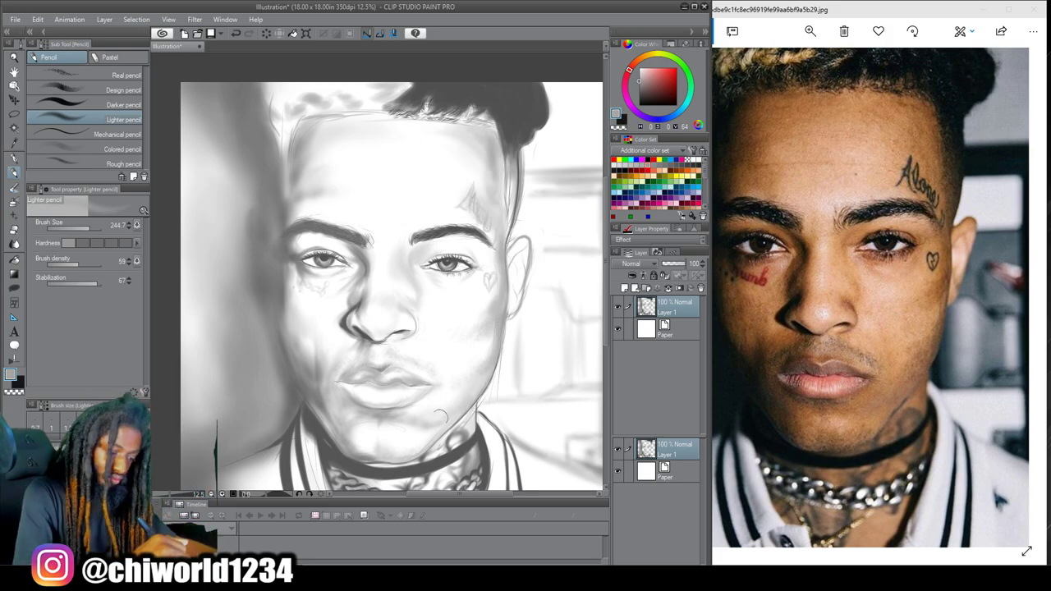
Shade the upper and lower lids of the right-hand eye with a sampled dark gray at density 20
alt+click(432, 433)
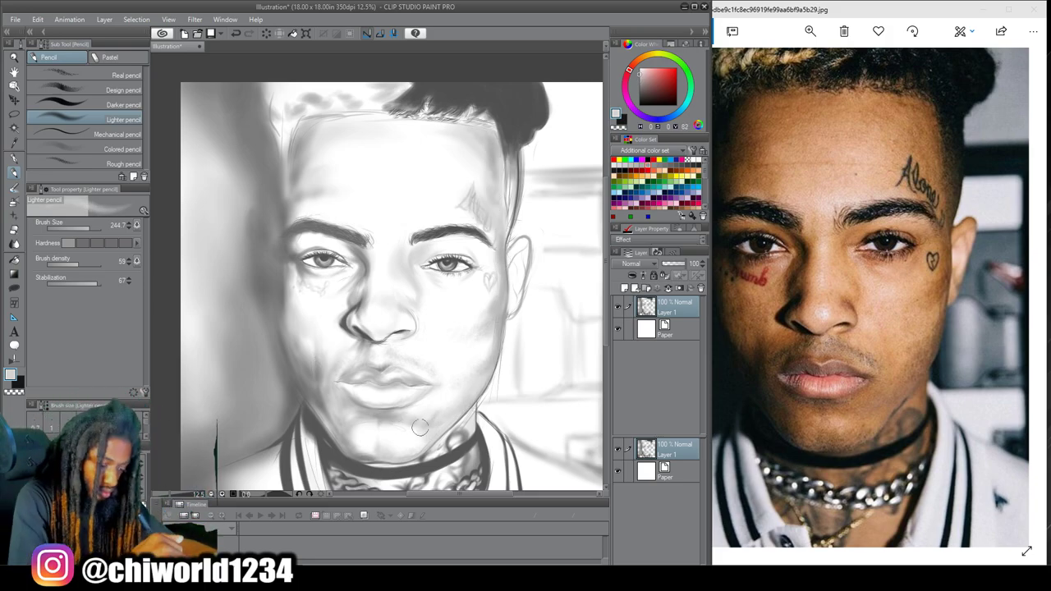
alt+click(401, 330)
key(bracketleft)
scroll(401, 329, up, 2)
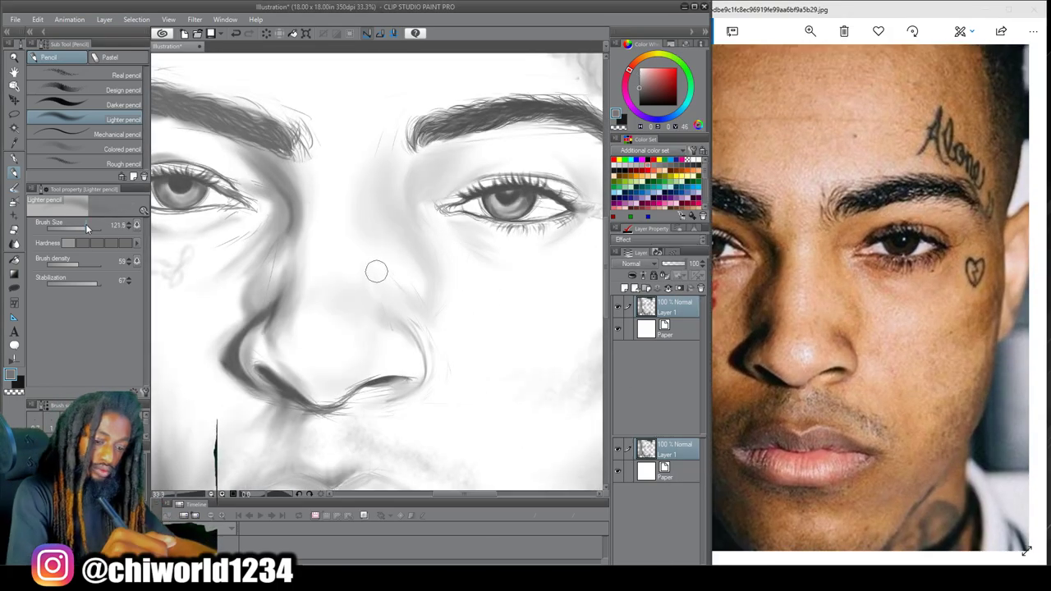
click(80, 228)
click(56, 264)
mouse_move(444, 199)
mouse_down()
mouse_move(519, 171)
mouse_move(586, 194)
mouse_move(499, 174)
mouse_up()
mouse_move(452, 219)
mouse_down()
mouse_move(497, 233)
mouse_move(576, 216)
mouse_up()
Soften the shadow at the right-hand eye's inner corner with brush size 90.0
key(bracketright)
key(bracketright)
key(bracketright)
key(bracketright)
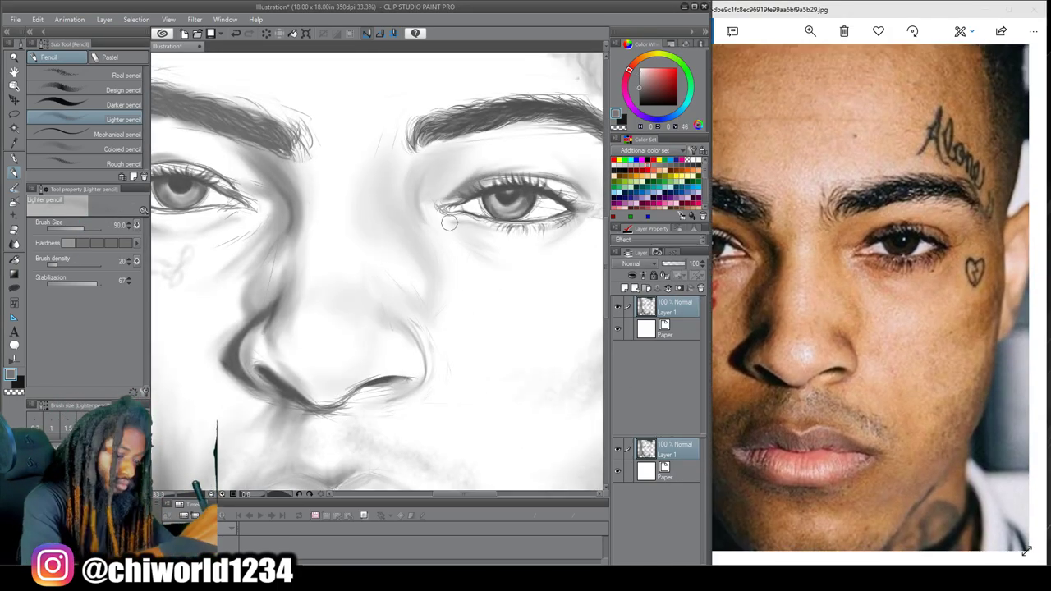
scroll(444, 224, down, 1)
scroll(373, 211, up, 1)
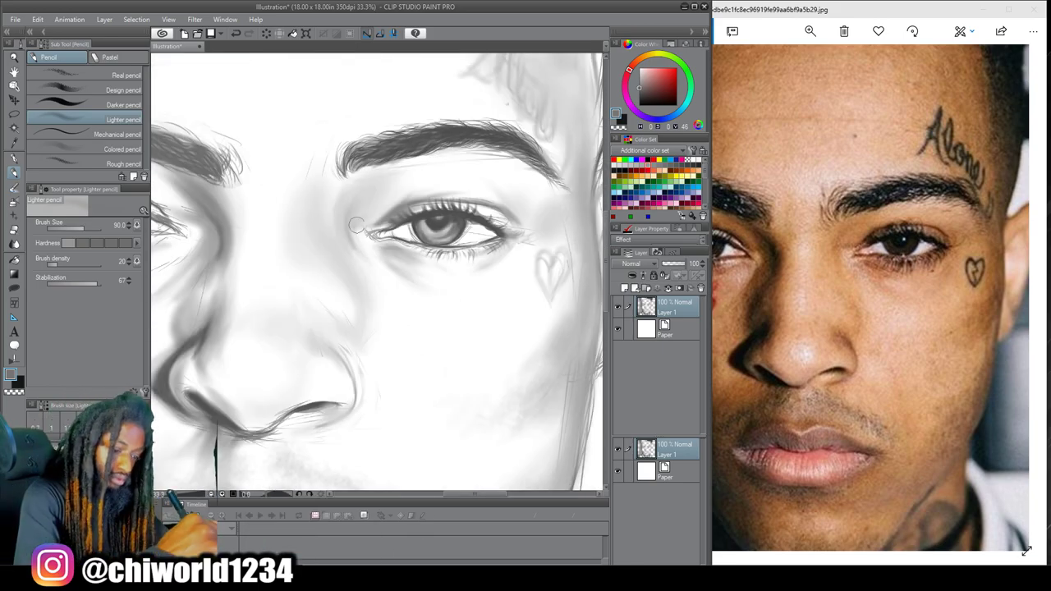
Shade the edge of the right-hand nostril with the brush reduced to 44.7
key(bracketleft)
key(bracketleft)
key(bracketleft)
key(bracketleft)
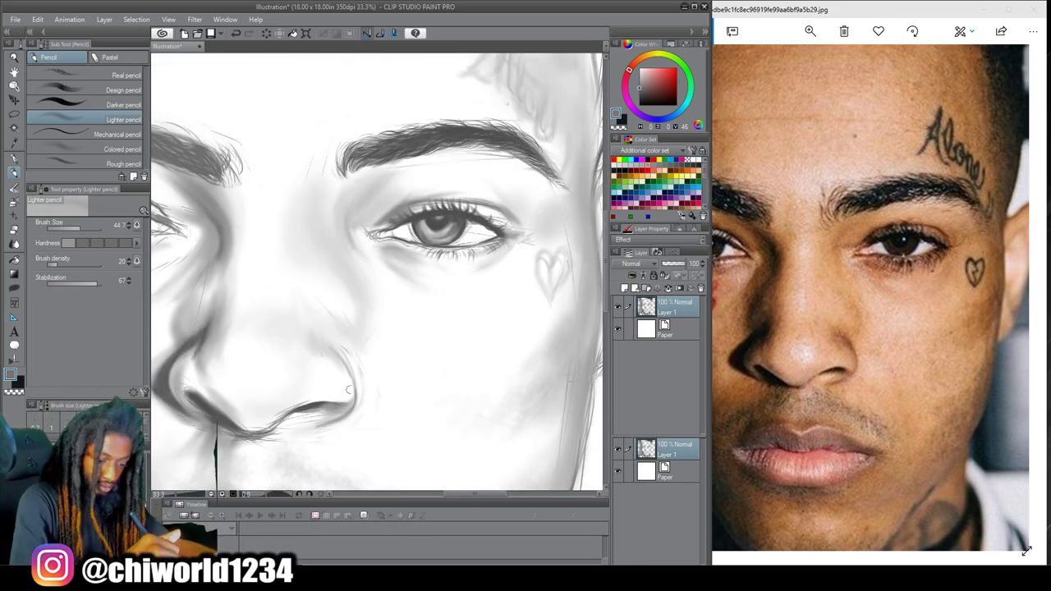
scroll(347, 405, down, 1)
scroll(386, 369, up, 1)
Clean up the sketch lines beneath the nostrils with the Soft eraser at size 44.7 and density 70
key(e)
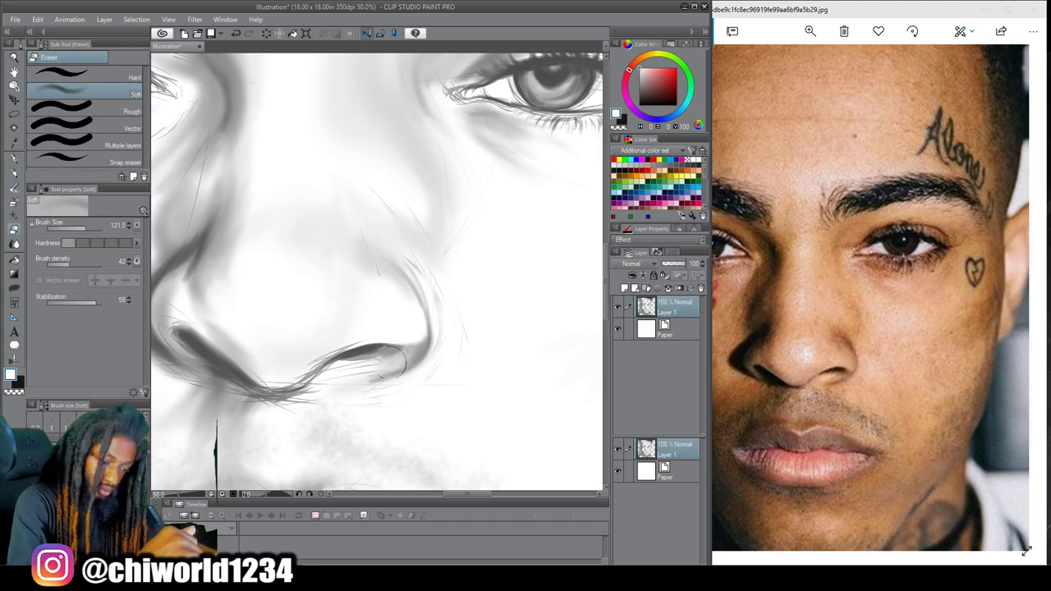
drag(394, 360, 417, 352)
click(84, 264)
click(79, 228)
drag(351, 358, 255, 376)
drag(380, 368, 335, 369)
drag(320, 394, 268, 401)
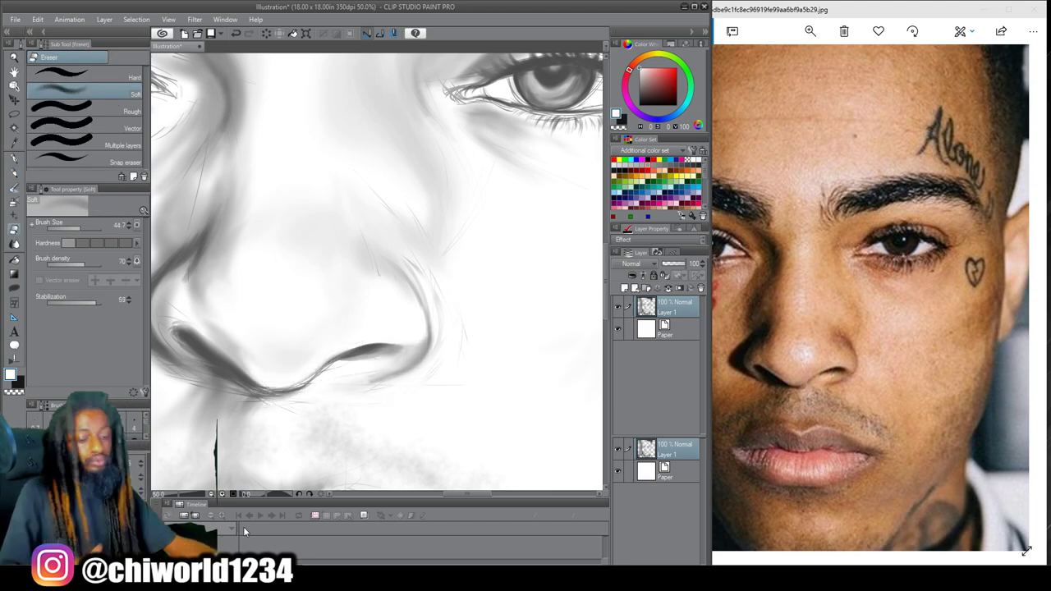
Shade the nose's right-hand side and the left-hand cheek with the Lighter pencil, adjusting brush size and density between them
scroll(422, 401, down, 1)
key(p)
drag(475, 317, 491, 365)
drag(443, 296, 482, 333)
click(87, 229)
click(71, 264)
mouse_move(287, 289)
mouse_down()
mouse_move(238, 353)
mouse_move(253, 371)
mouse_up()
drag(287, 397, 335, 408)
drag(328, 404, 301, 444)
Shade around the left-hand corner of the mouth at brush size 108.9 and density 30
scroll(471, 352, down, 2)
click(85, 228)
click(61, 264)
drag(381, 331, 327, 363)
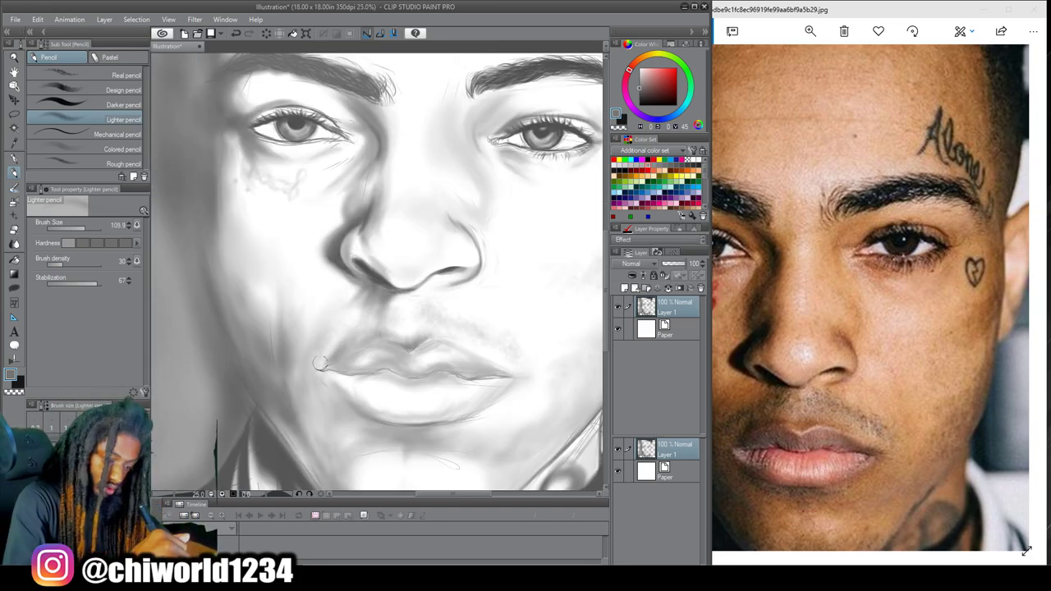
Build up the shadow between the left-hand eye and the nose with the Lighter pencil at density 22
scroll(262, 66, up, 3)
click(91, 228)
click(83, 228)
mouse_move(471, 215)
mouse_down()
mouse_move(456, 255)
mouse_move(403, 279)
mouse_up()
key(e)
key(p)
click(58, 264)
click(84, 228)
drag(468, 217, 379, 361)
Darken the left-hand side of the nose bridge at brush size 148.4
scroll(403, 375, down, 2)
scroll(403, 375, up, 1)
click(86, 229)
drag(408, 289, 406, 325)
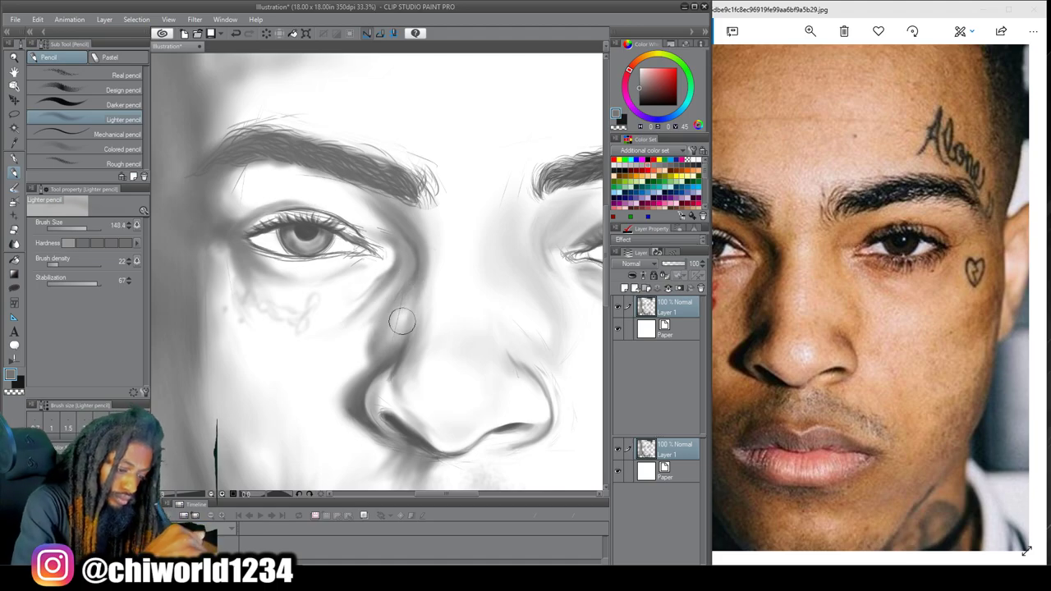
Shade the dip above the upper lip and darken the line between the lips with brush size 27.1 at density 28
scroll(406, 326, down, 3)
scroll(407, 326, up, 3)
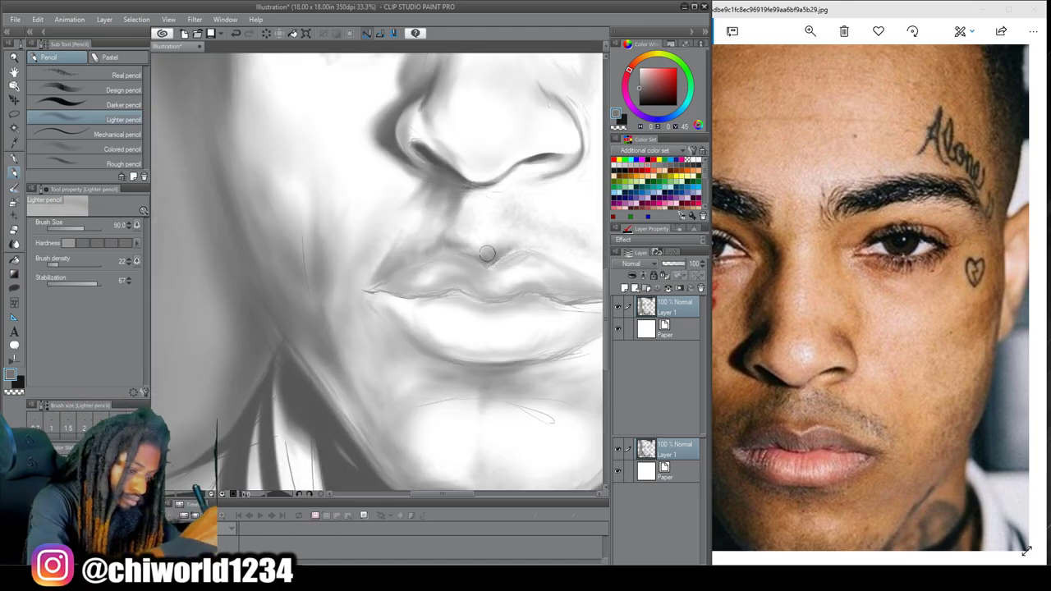
scroll(511, 368, down, 3)
scroll(512, 441, up, 4)
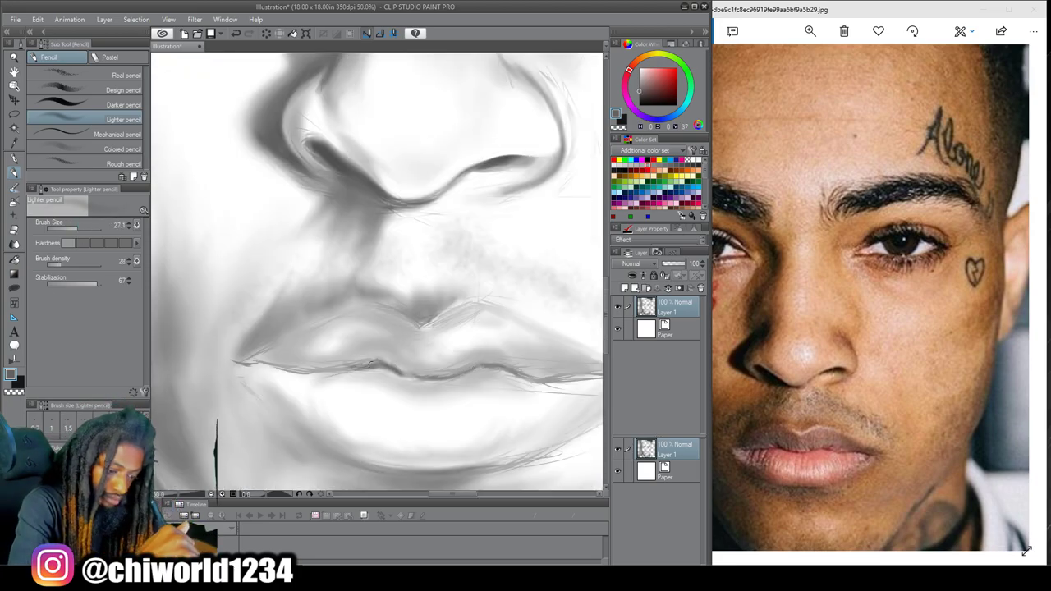
Shade the left-hand half of the upper lip with the Lighter pencil at brush sizes 38.6, 148.4 and 60.3
scroll(378, 273, down, 3)
scroll(403, 323, up, 3)
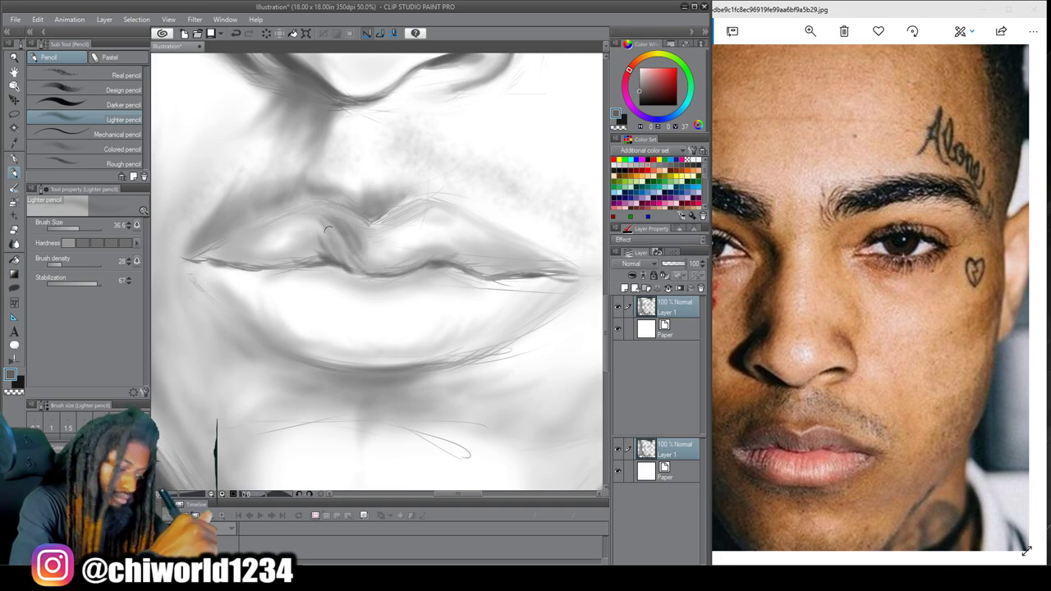
scroll(334, 278, up, 1)
drag(77, 230, 86, 230)
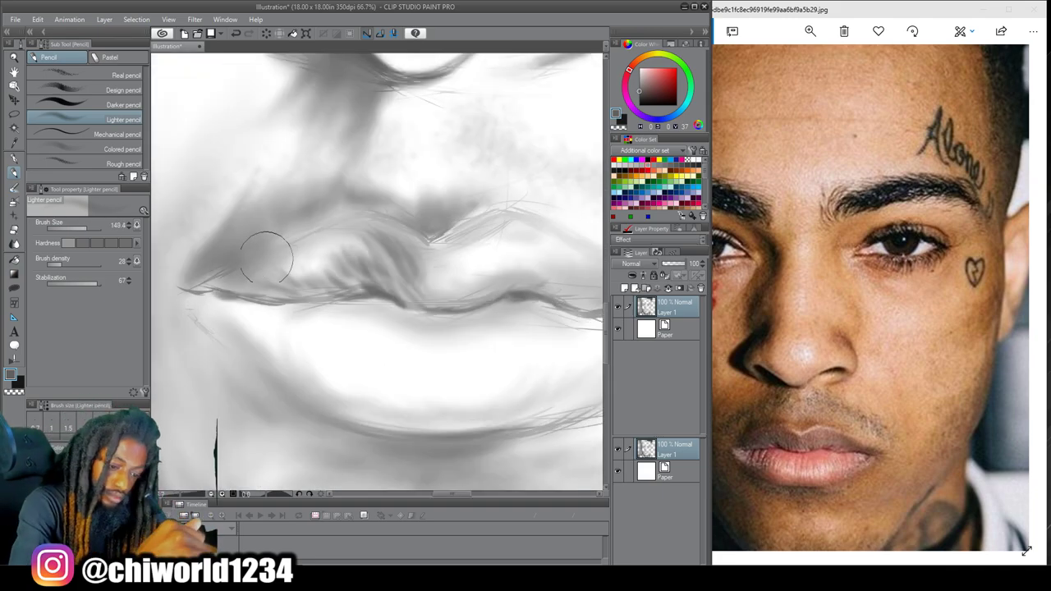
drag(246, 265, 285, 253)
click(77, 230)
mouse_move(420, 242)
mouse_down()
mouse_move(349, 220)
mouse_move(283, 256)
mouse_up()
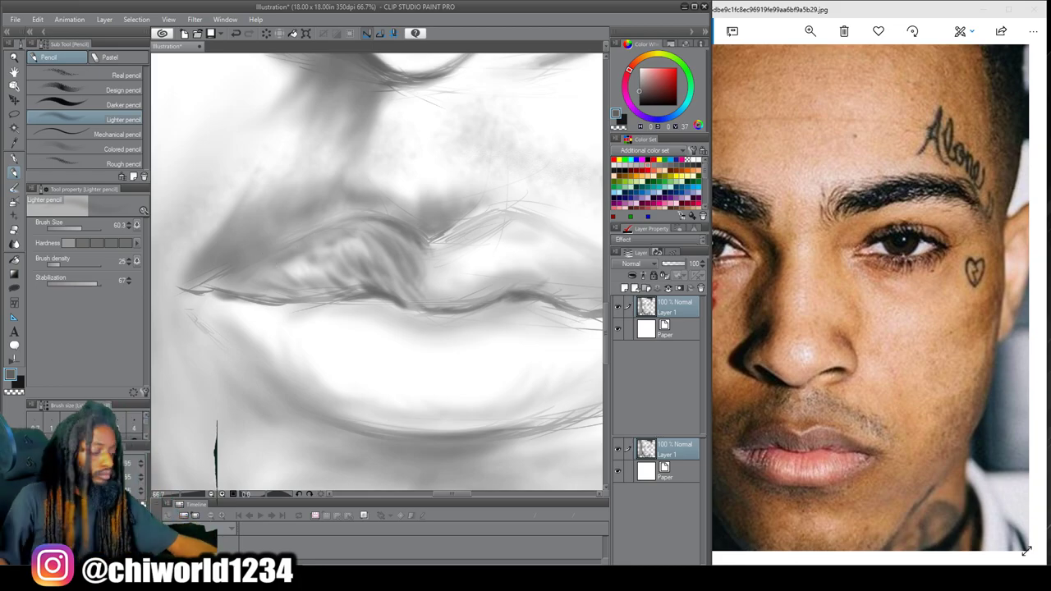
Build up the creases and shading across the upper lip, including its right-hand half, at brush size 54.6 and density 26
scroll(353, 312, down, 3)
scroll(361, 279, up, 2)
click(88, 228)
drag(376, 270, 283, 307)
scroll(328, 295, down, 2)
scroll(415, 328, up, 3)
click(83, 228)
mouse_move(266, 234)
mouse_down()
mouse_move(307, 215)
mouse_move(252, 221)
mouse_up()
scroll(538, 205, down, 3)
scroll(529, 176, up, 2)
click(82, 228)
drag(548, 294, 479, 283)
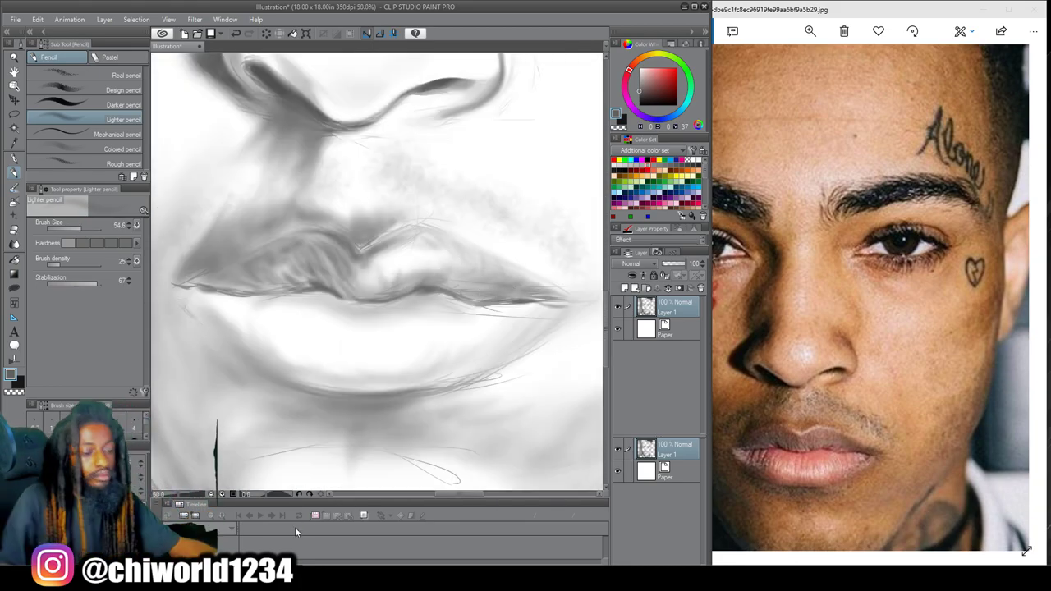
Darken the lower edge and left-hand corner of the lower lip with a slightly larger brush
scroll(424, 237, down, 2)
scroll(399, 268, up, 2)
scroll(501, 375, down, 2)
scroll(490, 392, up, 3)
key(])
mouse_move(490, 391)
mouse_down()
mouse_move(357, 382)
mouse_move(267, 357)
mouse_move(254, 313)
mouse_move(220, 299)
mouse_up()
drag(259, 328, 353, 298)
Shade the middle and right-hand side of the lower lip at brush size 90.0 and density 16
click(55, 265)
scroll(279, 440, down, 2)
scroll(532, 444, up, 1)
scroll(532, 445, left, 2)
key(])
key(])
key(])
drag(402, 351, 401, 372)
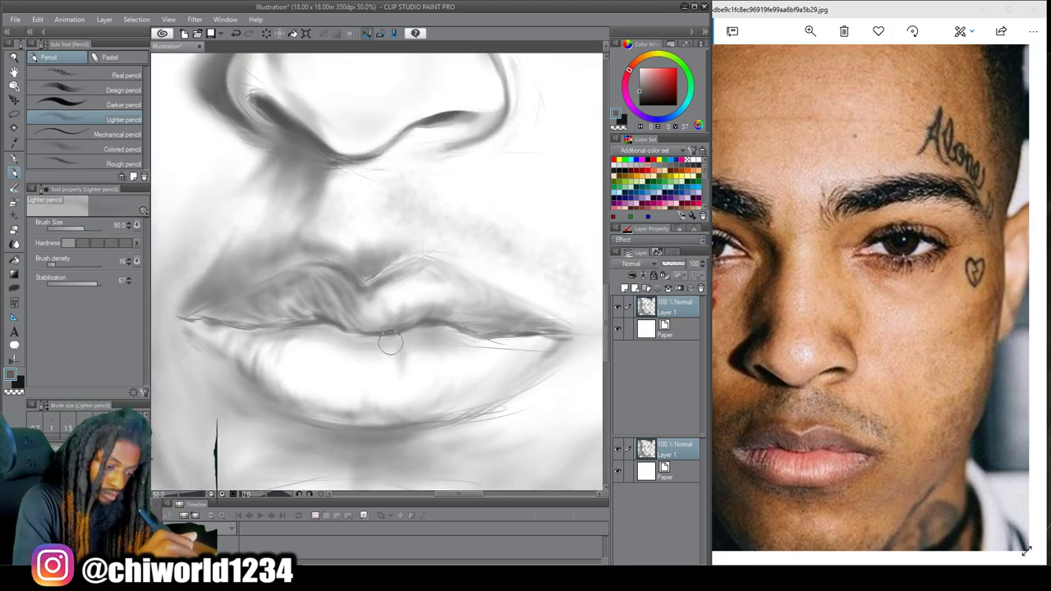
mouse_move(532, 354)
mouse_down()
mouse_move(551, 332)
mouse_move(472, 327)
mouse_move(402, 339)
mouse_up()
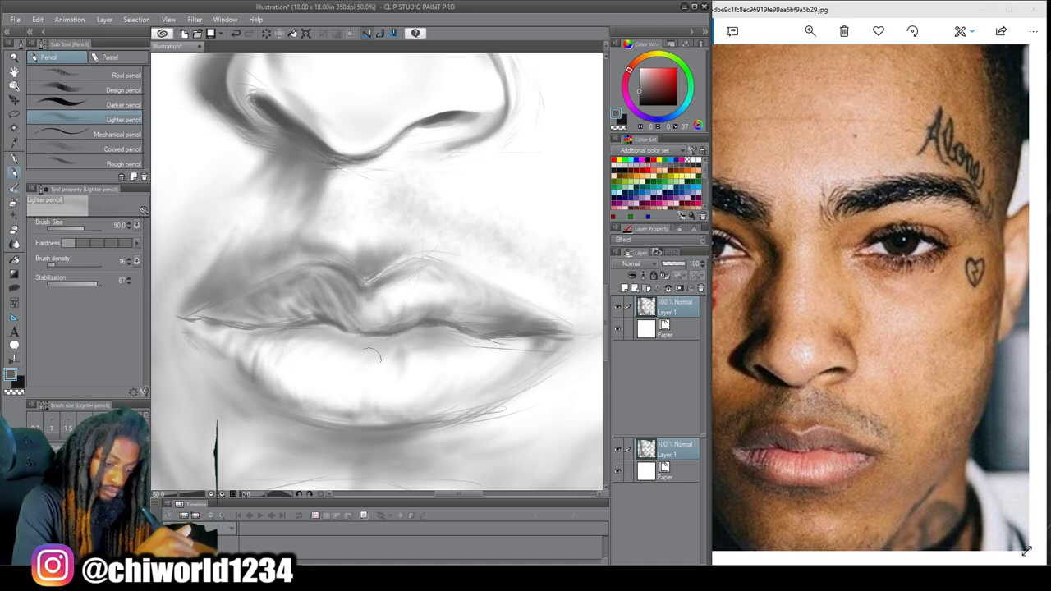
Blend the lower lip and the shadow beneath it with sampled grays at a higher brush hardness
alt+click(373, 363)
click(97, 243)
drag(321, 344, 295, 352)
alt+click(355, 395)
mouse_move(355, 395)
mouse_down()
mouse_move(289, 371)
mouse_move(390, 417)
mouse_up()
mouse_move(316, 349)
mouse_down()
mouse_move(378, 363)
mouse_move(355, 399)
mouse_move(293, 365)
mouse_up()
alt+click(330, 456)
drag(217, 363, 254, 384)
Soften the shading around the mouth and chin at brush size 221.4 and density 16
drag(261, 305, 205, 330)
scroll(450, 184, down, 2)
scroll(456, 164, up, 1)
drag(472, 292, 412, 271)
drag(338, 255, 256, 284)
scroll(362, 238, down, 1)
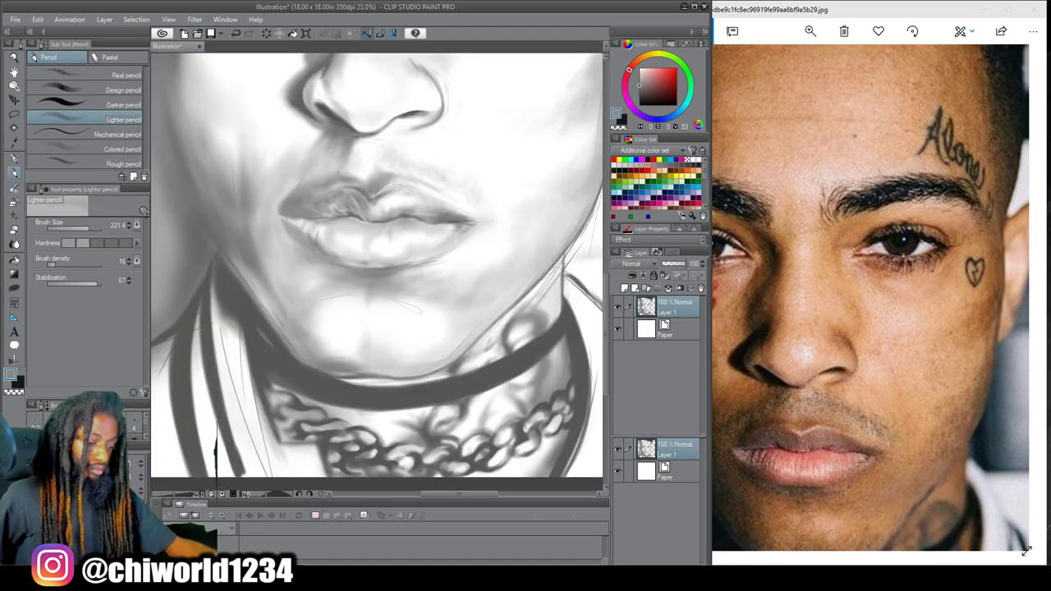
Clean up a small area of the face shading with the eraser
scroll(427, 213, up, 1)
key(e)
scroll(395, 287, down, 5)
scroll(435, 274, up, 4)
mouse_move(410, 222)
mouse_down()
mouse_move(410, 276)
mouse_move(428, 238)
mouse_up()
Darken the eyebrows with a dark gray sampled from the right-hand iris, at brush sizes 16.4 and 44.7 and density 64
key(p)
click(74, 228)
alt+click(480, 275)
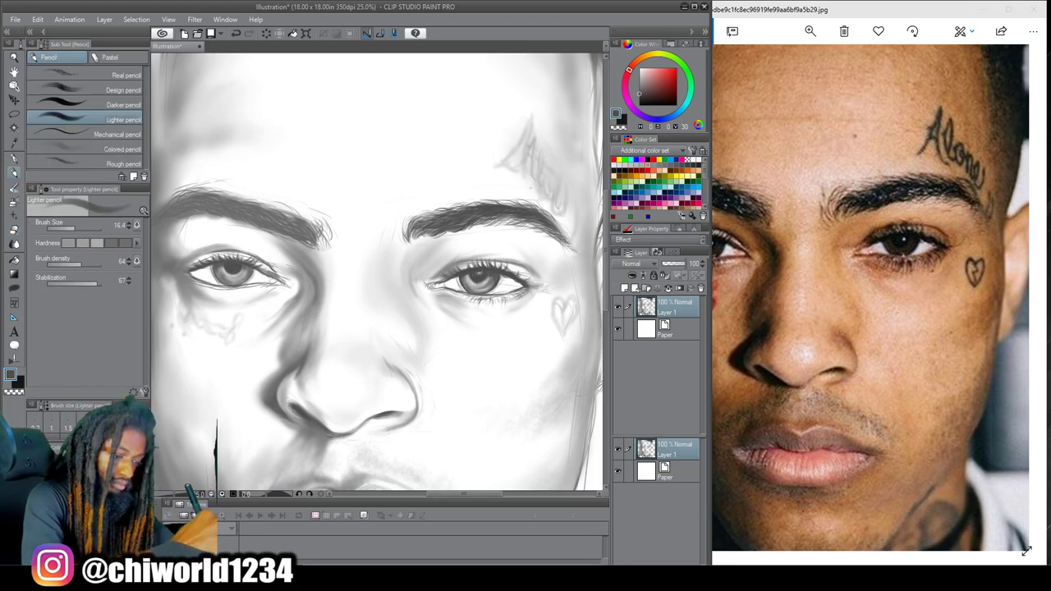
scroll(378, 271, down, 2)
scroll(378, 271, up, 2)
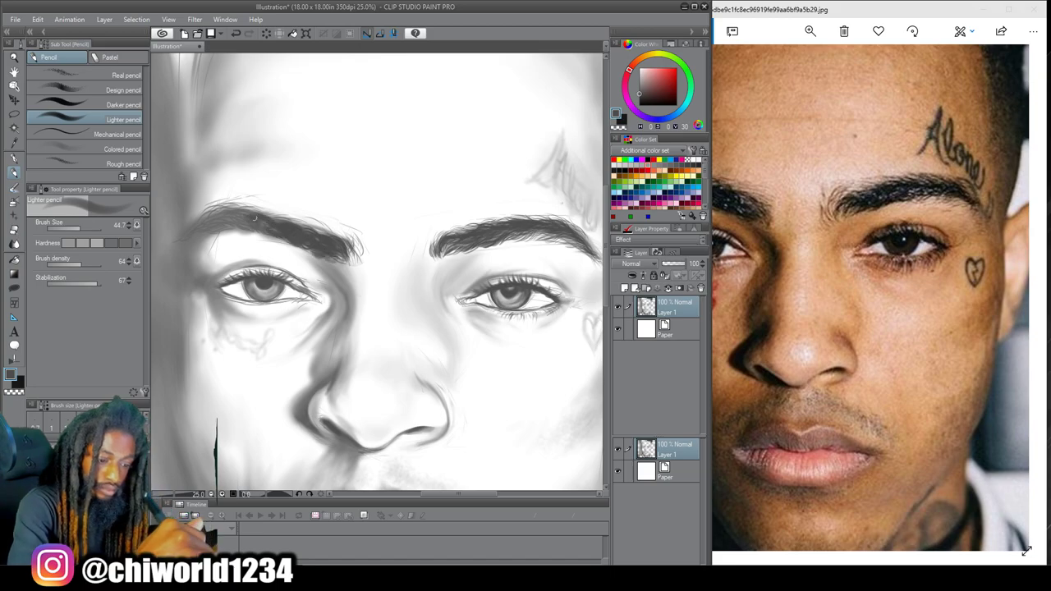
scroll(246, 213, down, 2)
scroll(470, 168, up, 2)
scroll(303, 180, down, 2)
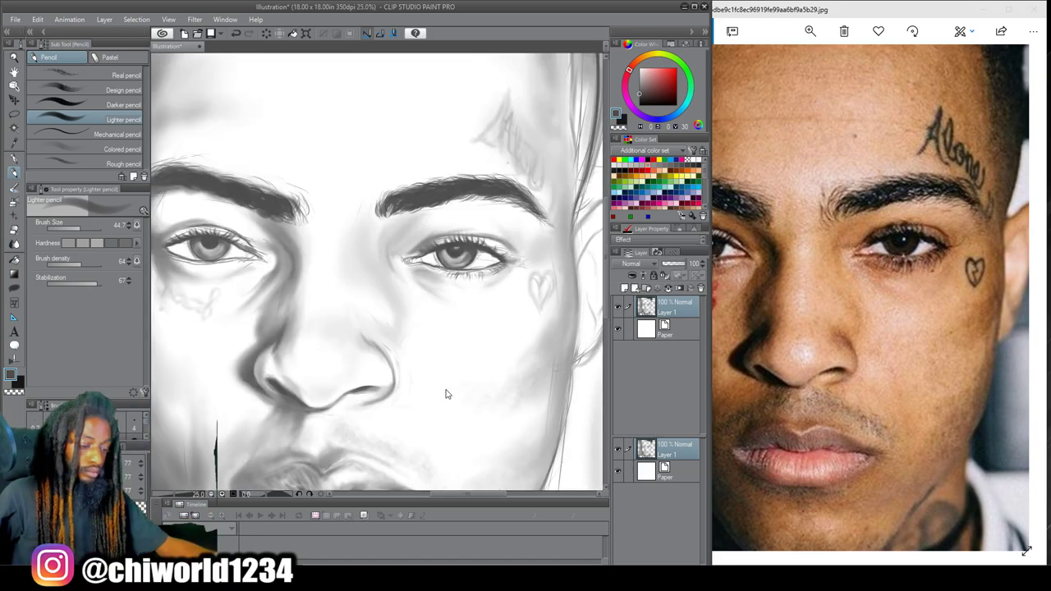
Lasso-select the faded side hair above the right-hand ear together with the adjoining dark hair
scroll(386, 246, up, 2)
click(115, 164)
key(m)
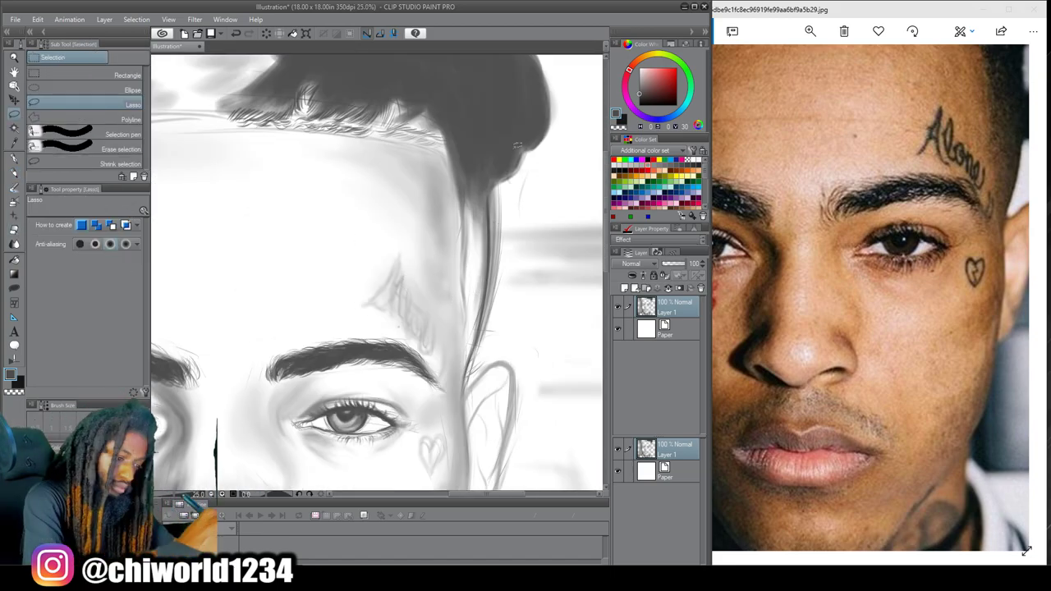
drag(462, 401, 324, 72)
Shade the selected side hair with the Rough pencil at size 244.3 and the Lighter pencil, and clear the selection
key(p)
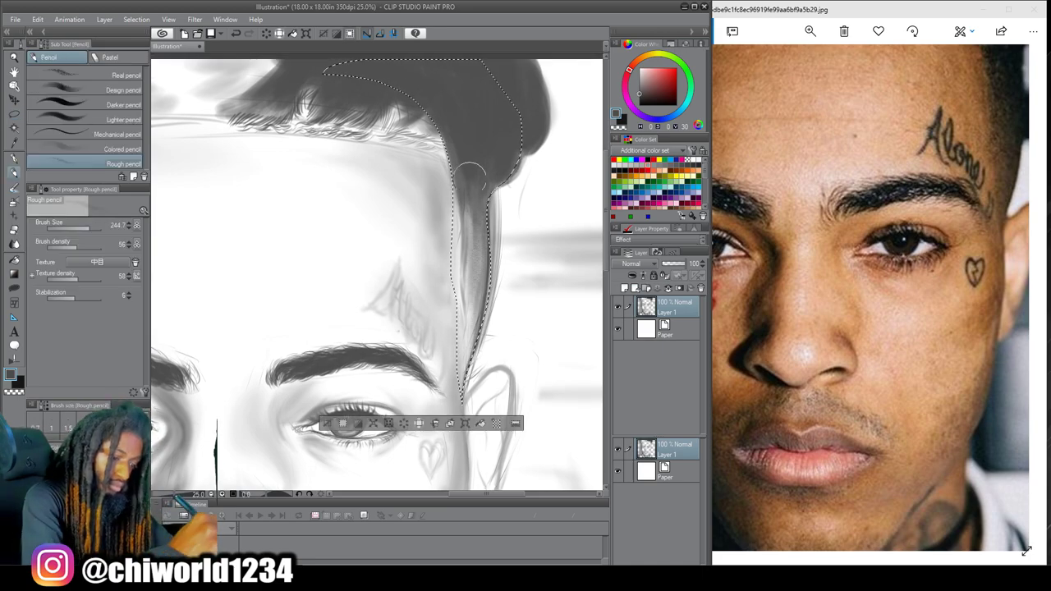
click(65, 104)
click(66, 119)
mouse_move(482, 234)
mouse_down()
mouse_move(463, 141)
mouse_move(480, 275)
mouse_up()
click(59, 263)
key(ctrl+d)
Darken the right-hand side hair and the outer edge of the hair at brush size 66.7 and density 38
key(m)
scroll(406, 231, down, 3)
scroll(208, 187, up, 2)
key(p)
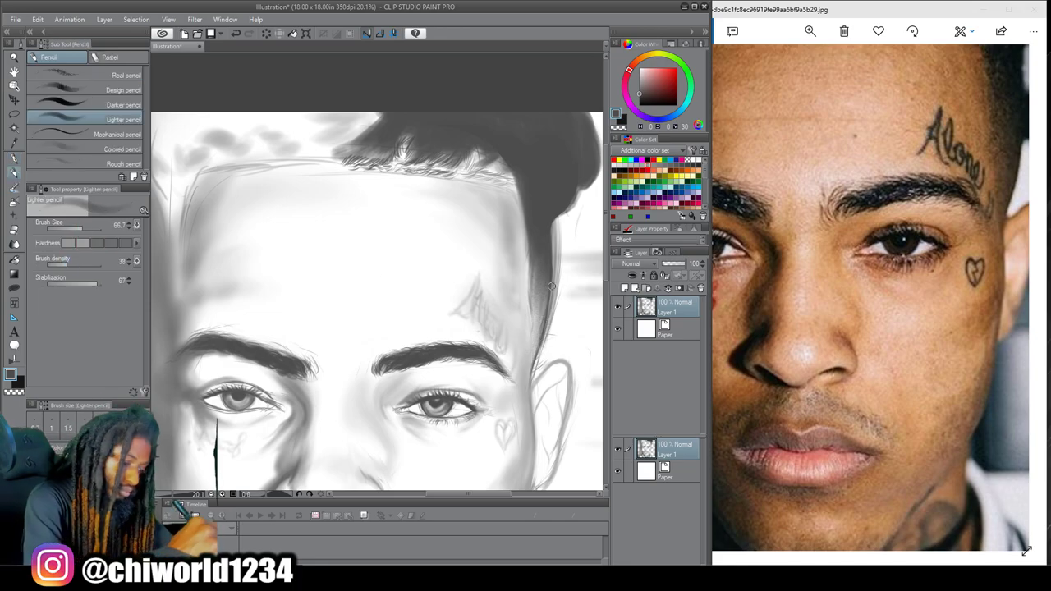
drag(588, 182, 592, 123)
scroll(491, 208, up, 1)
scroll(865, 182, down, 1)
Blend the dark hair into the right-hand hairline and temple at brush size 148.4 and density 38
click(88, 228)
mouse_move(517, 173)
mouse_down()
mouse_move(434, 126)
mouse_move(365, 145)
mouse_up()
click(81, 228)
drag(81, 228, 87, 228)
mouse_move(536, 391)
mouse_down()
mouse_move(544, 228)
mouse_move(353, 155)
mouse_up()
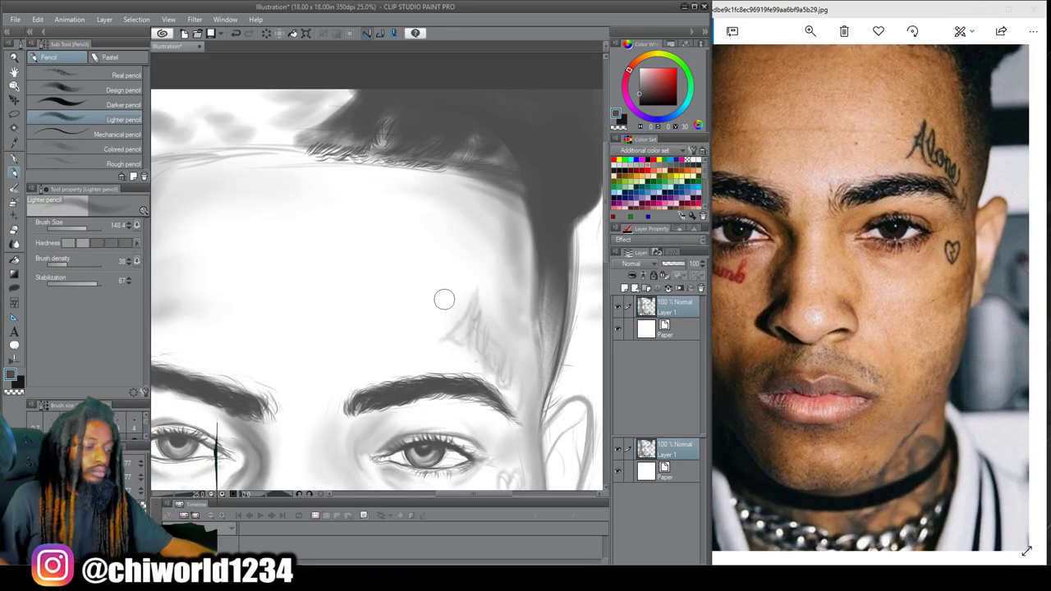
Tone the forehead below the hairline with light gray at brush size 448.0 and density 69
scroll(418, 301, down, 1)
scroll(451, 318, up, 1)
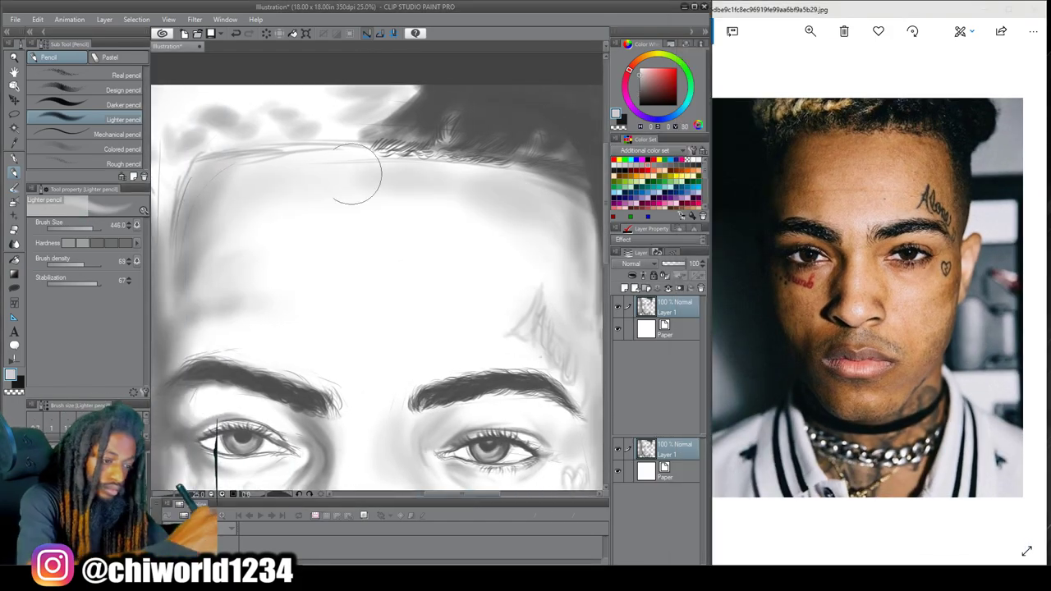
scroll(410, 246, down, 2)
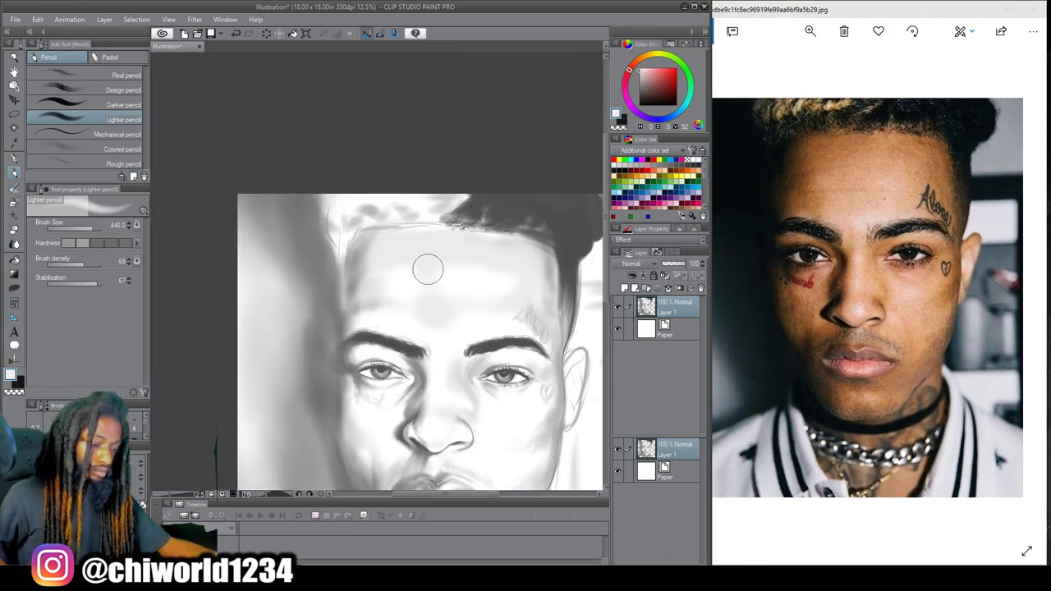
Soften the forehead shading with a sampled gray at brush size 493.0 and density 29
drag(85, 265, 61, 265)
alt+click(366, 312)
drag(366, 312, 362, 301)
drag(92, 228, 93, 228)
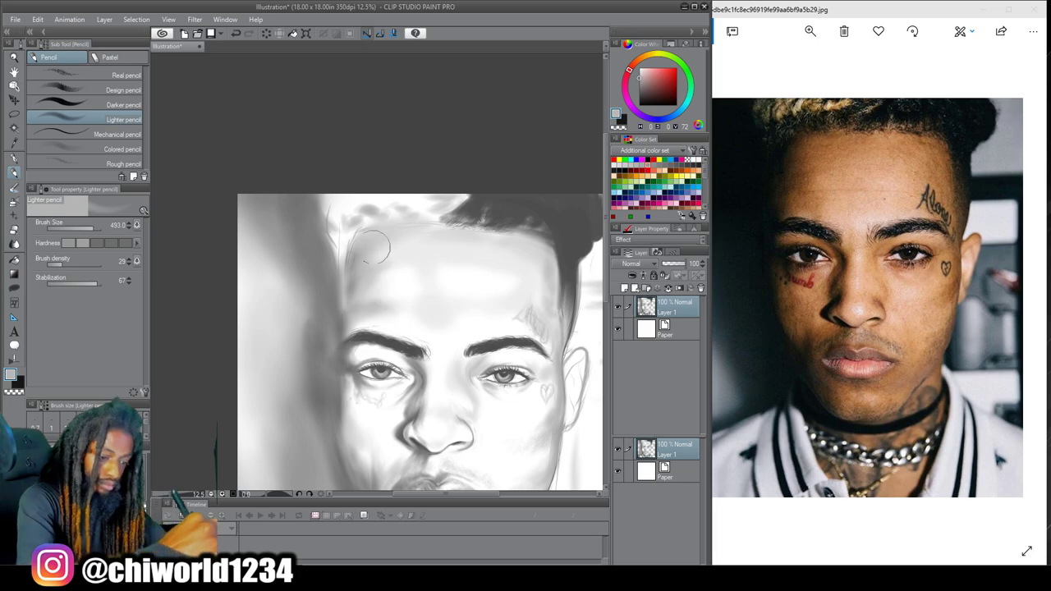
scroll(435, 280, down, 3)
scroll(463, 292, up, 5)
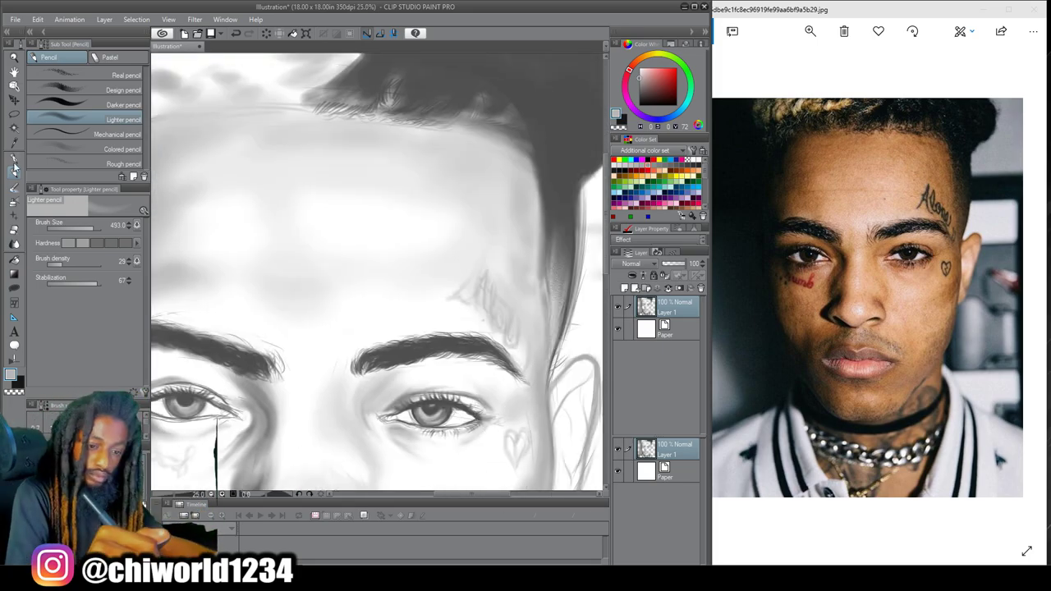
Draw fine hair strands along the right-hand part of the hairline in dark gray at brush size 29.9 and density 72
drag(502, 102, 502, 154)
mouse_move(390, 121)
mouse_down()
mouse_move(348, 124)
mouse_move(306, 146)
mouse_up()
mouse_move(529, 410)
mouse_down()
mouse_move(481, 324)
mouse_move(481, 376)
mouse_up()
drag(89, 228, 77, 228)
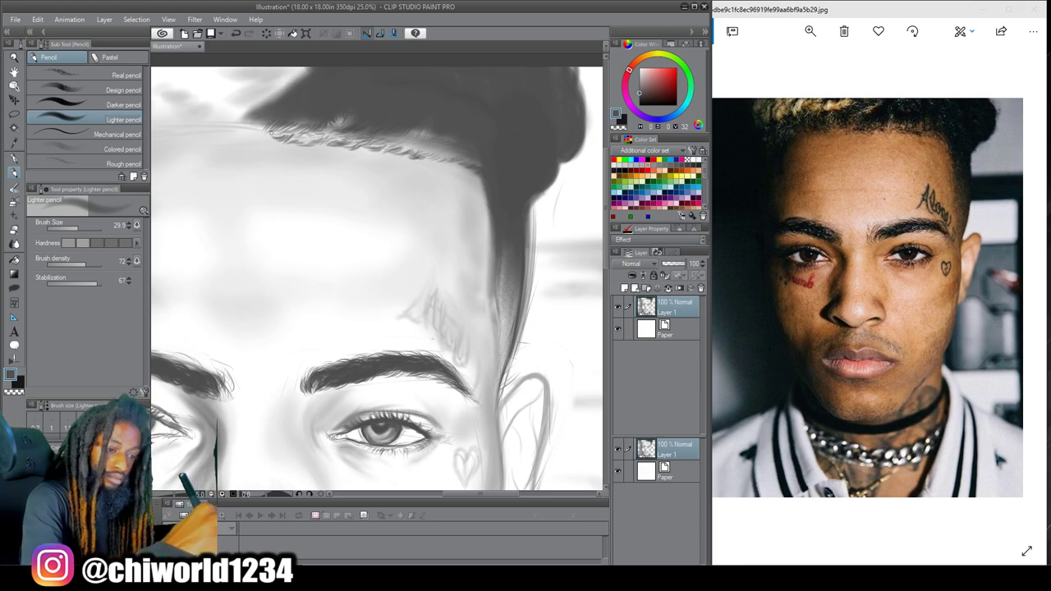
Extend the short strands across the left-hand hairline and up the dark hair's edge at brush sizes 49.4 and 27.1
drag(455, 499, 435, 499)
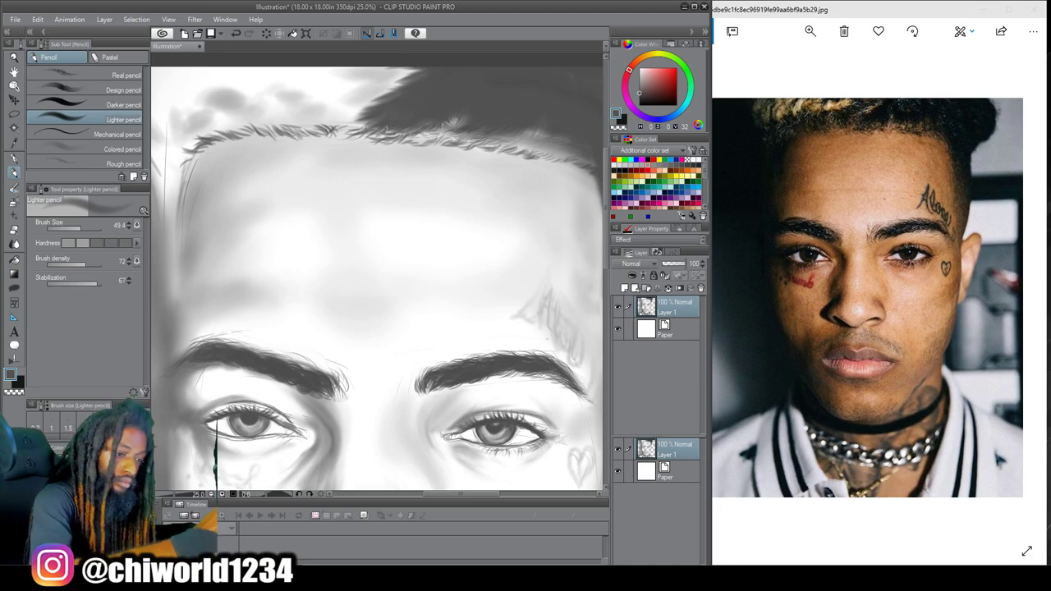
ctrl+click(456, 229)
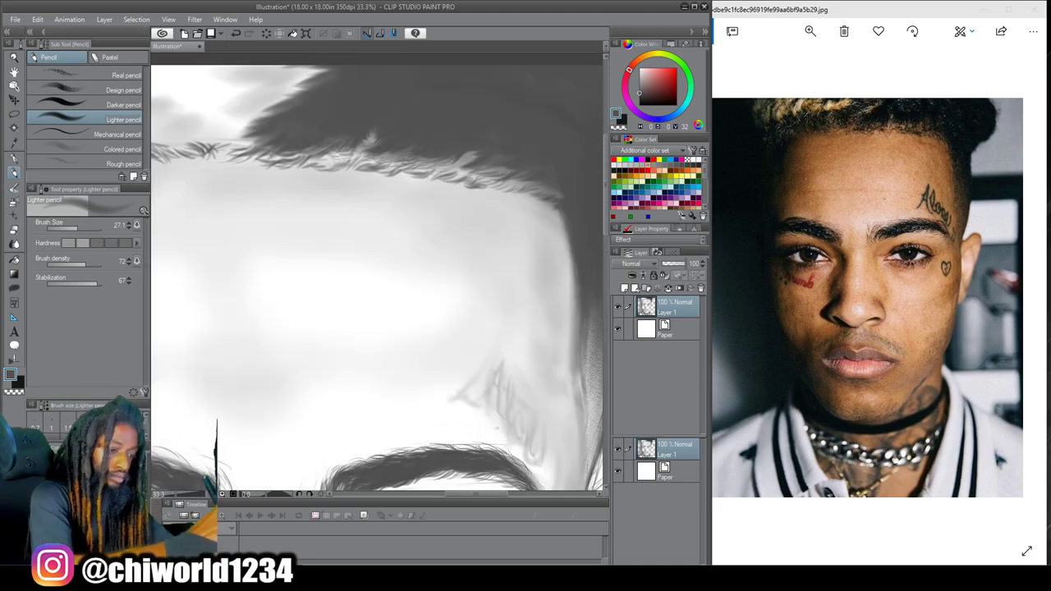
scroll(437, 271, down, 1)
drag(439, 161, 484, 128)
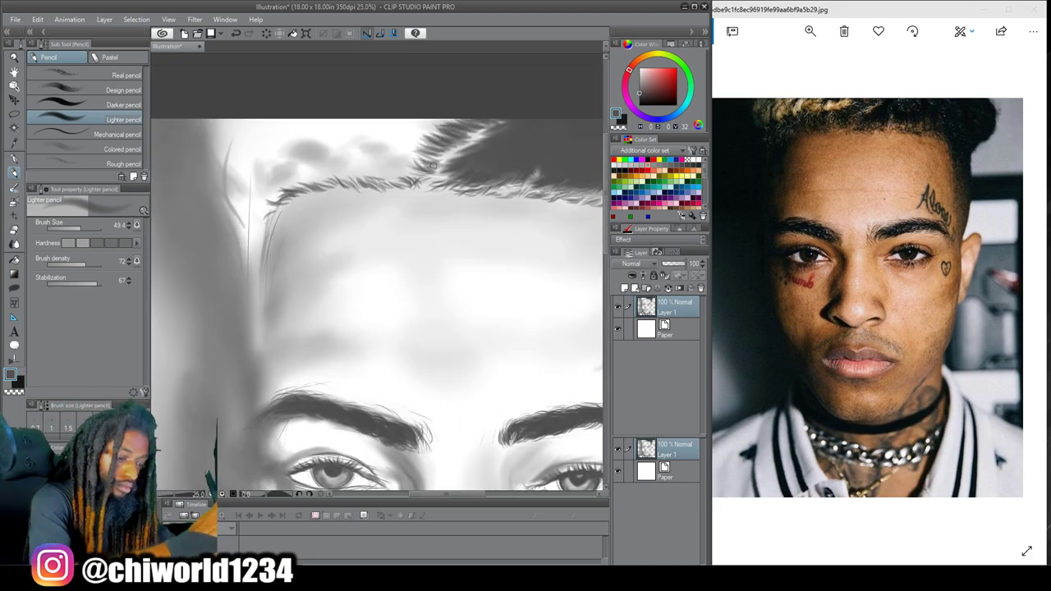
drag(358, 174, 257, 174)
drag(257, 228, 237, 197)
Darken the background beside the left-hand side of the forehead with a larger brush
key(])
key(])
key(])
key(])
mouse_move(238, 246)
mouse_down()
mouse_move(230, 99)
mouse_move(215, 238)
mouse_up()
Darken the left-hand background with broad strokes at brush size 1097.4, density 26 and stabilization 2
scroll(460, 283, down, 5)
scroll(482, 302, up, 3)
click(64, 284)
click(69, 244)
click(98, 227)
mouse_move(211, 150)
mouse_down()
mouse_move(205, 175)
mouse_move(171, 194)
mouse_up()
drag(348, 367, 377, 272)
click(97, 228)
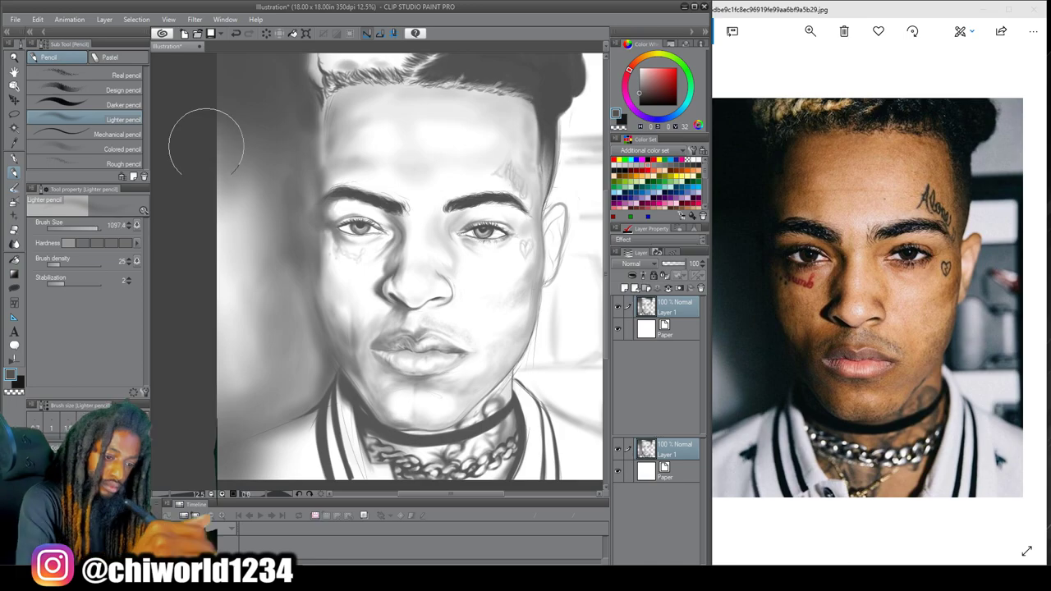
Lighten the lower background shading with the Soft eraser at size 2000.0 and density 37
scroll(282, 317, down, 2)
key(e)
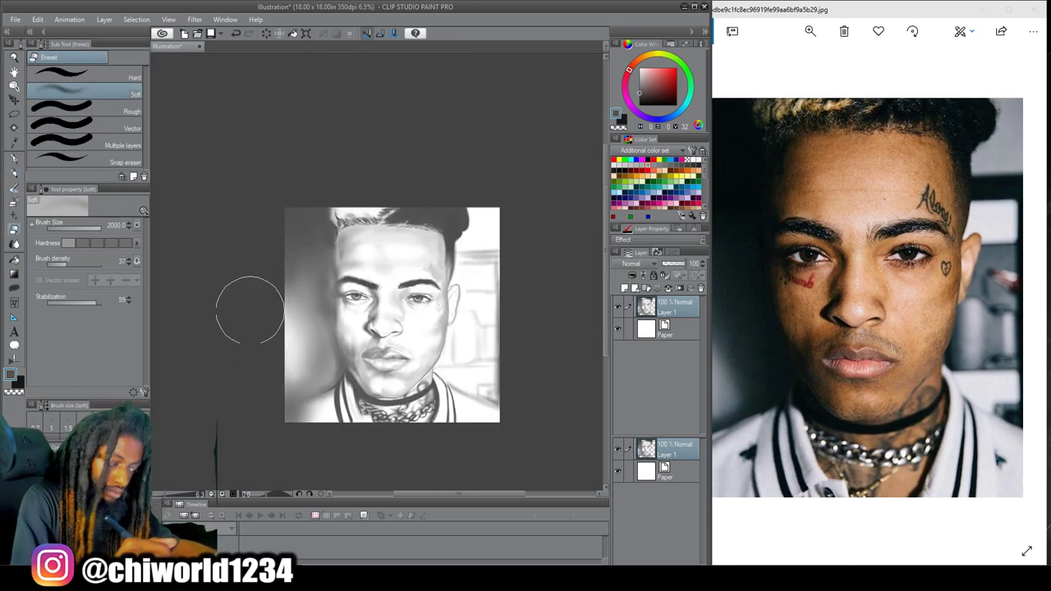
scroll(486, 414, up, 4)
drag(221, 329, 500, 377)
Shade the background along the left-hand side of the head with the Lighter pencil at size 221.4 and density 20
key(p)
drag(69, 227, 90, 228)
mouse_move(354, 393)
mouse_down()
mouse_move(393, 367)
mouse_move(436, 316)
mouse_move(424, 284)
mouse_up()
scroll(424, 284, down, 2)
scroll(378, 273, up, 2)
drag(402, 429, 377, 223)
drag(377, 165, 377, 384)
drag(376, 378, 374, 195)
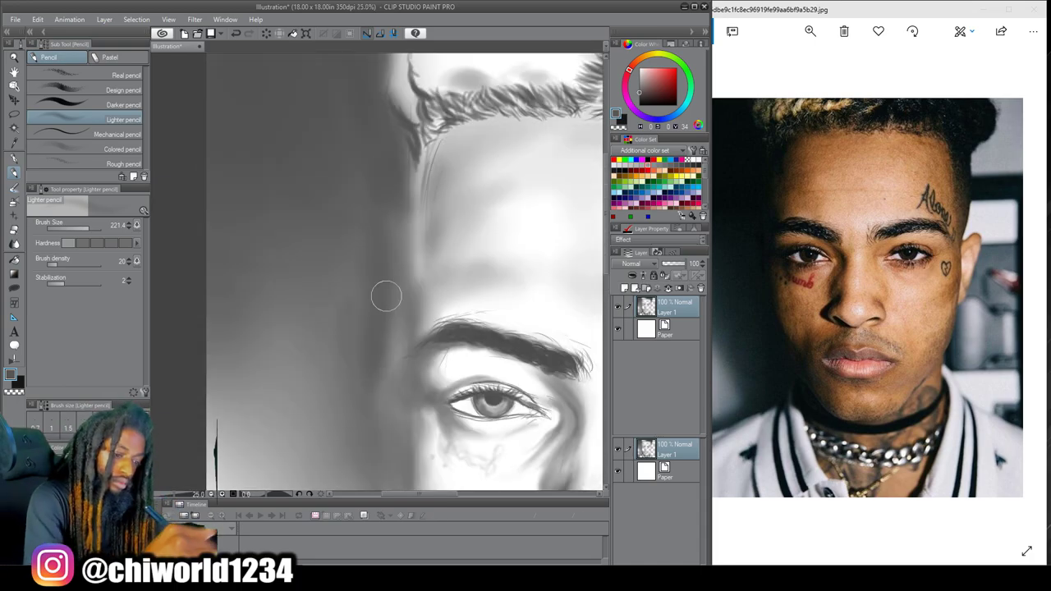
Shade the background along the right-hand jawline at brush size 99.5, density 20 and stabilization 79
scroll(403, 439, down, 4)
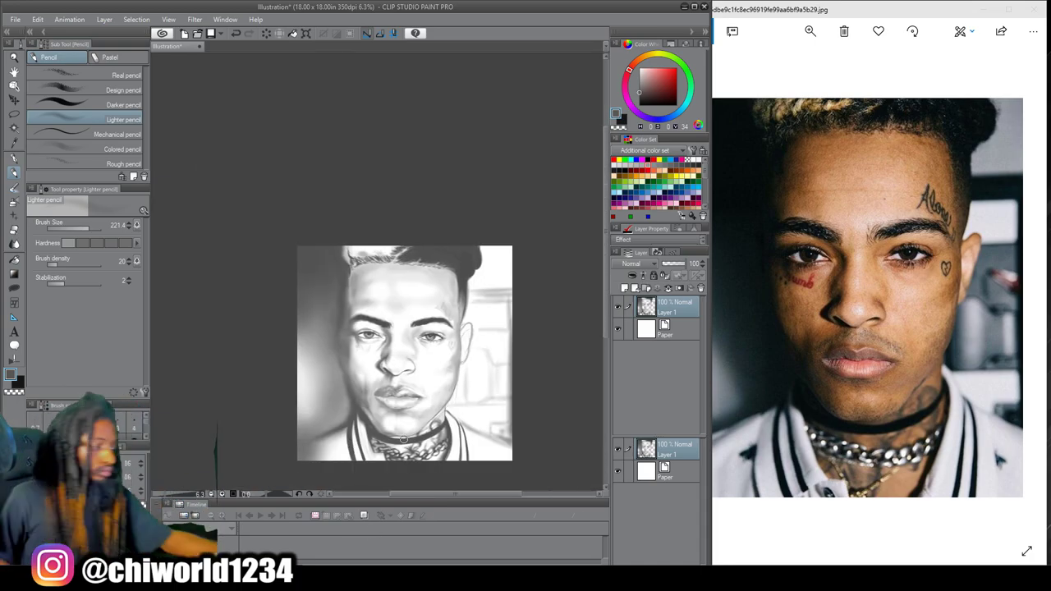
scroll(403, 439, up, 4)
drag(400, 320, 409, 273)
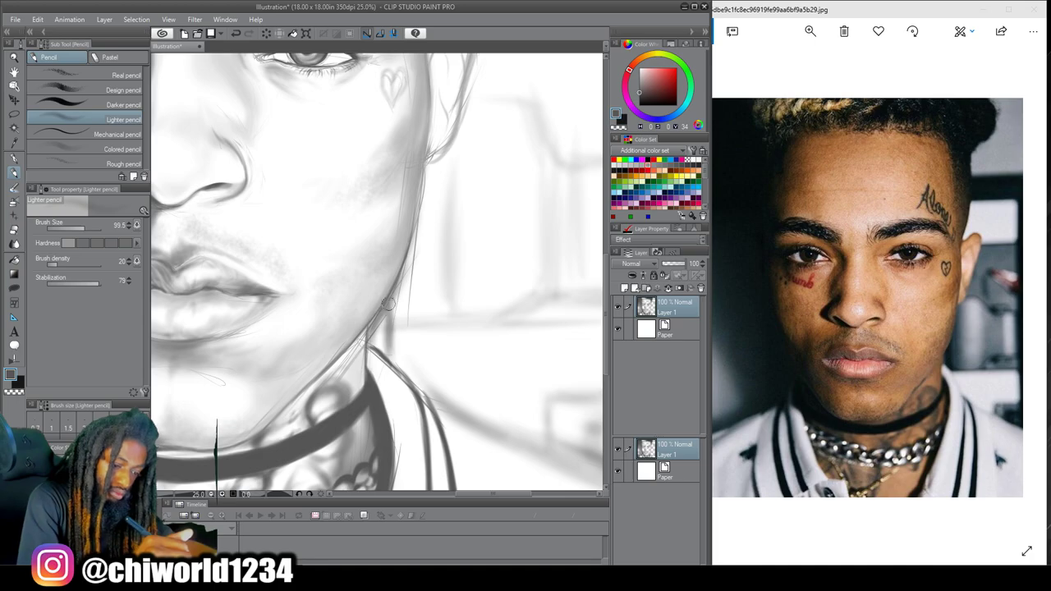
Paint the dark horizontal bar in the background beside the right-hand side hair
scroll(389, 298, down, 4)
scroll(440, 185, up, 4)
drag(321, 210, 482, 202)
drag(312, 248, 481, 247)
click(97, 243)
mouse_move(322, 226)
mouse_down()
mouse_move(477, 235)
mouse_move(305, 244)
mouse_move(417, 224)
mouse_move(335, 226)
mouse_move(302, 245)
mouse_move(337, 228)
mouse_up()
Darken the right-hand edge of the background at brush size 258.9 and density 41
scroll(338, 227, down, 2)
click(77, 264)
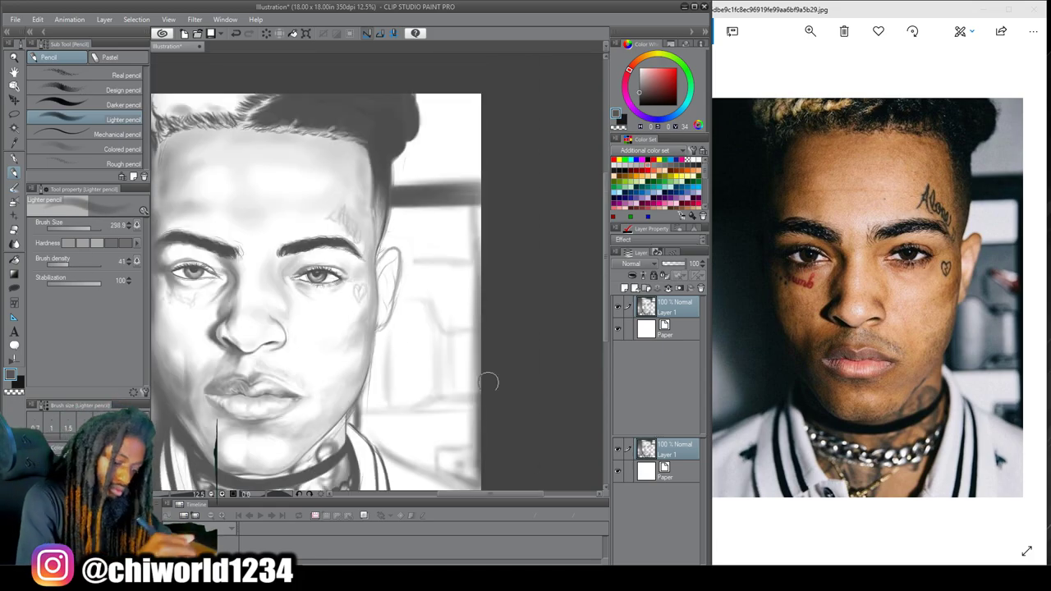
drag(485, 466, 480, 136)
Lighten the upper right-hand background with the eraser
key(e)
mouse_move(443, 79)
mouse_down()
mouse_move(495, 162)
mouse_move(476, 105)
mouse_move(513, 110)
mouse_up()
scroll(495, 162, down, 2)
scroll(438, 162, up, 2)
Shade the right-hand background with soft, broad strokes of the Lighter pencil at size 735.5 and density 26
key(p)
click(69, 243)
click(61, 264)
click(95, 228)
scroll(513, 110, down, 2)
scroll(515, 485, up, 2)
mouse_move(419, 146)
mouse_down()
mouse_move(458, 277)
mouse_move(401, 205)
mouse_move(446, 281)
mouse_move(422, 347)
mouse_move(344, 406)
mouse_up()
scroll(506, 443, down, 2)
scroll(468, 313, up, 4)
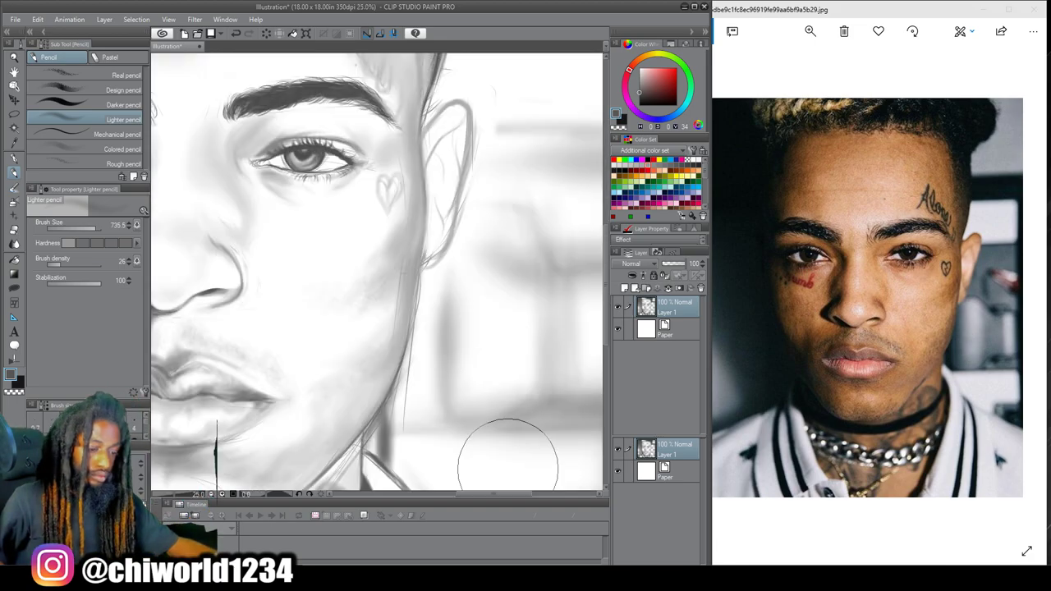
Shade the edge of the face beside the right-hand ear with the Lighter pencil at density 30
scroll(468, 328, down, 2)
scroll(496, 164, up, 2)
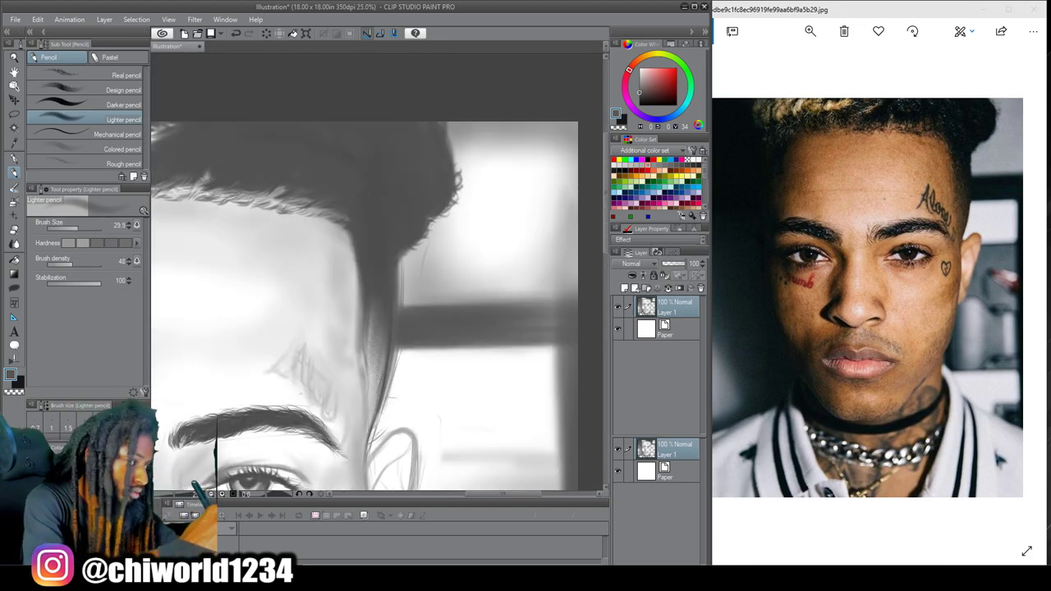
scroll(423, 298, down, 1)
scroll(423, 298, up, 3)
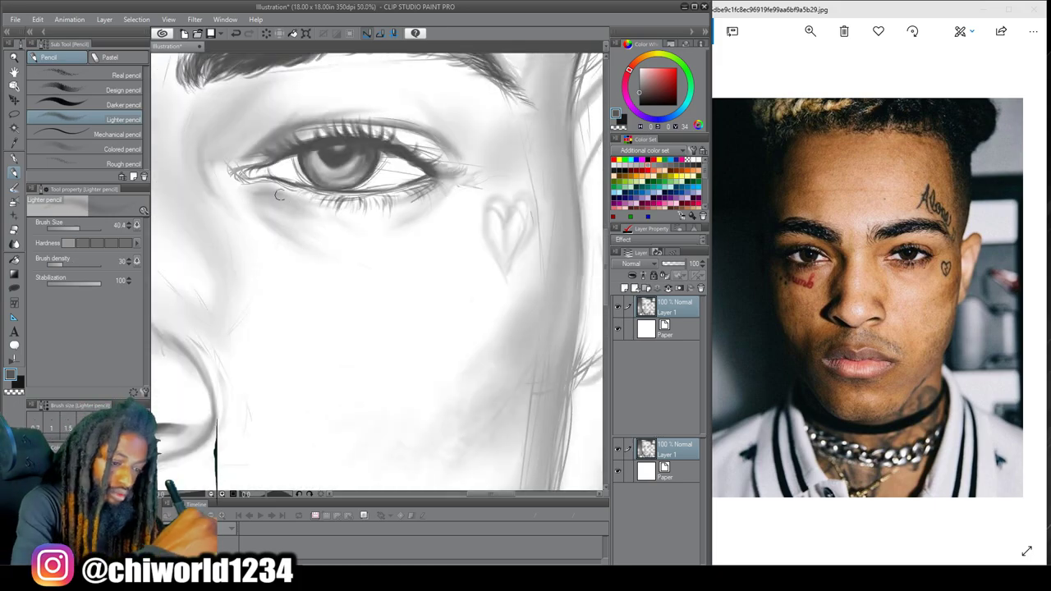
scroll(388, 270, down, 3)
scroll(451, 228, up, 3)
drag(411, 197, 414, 372)
mouse_move(380, 394)
mouse_down()
mouse_move(378, 226)
mouse_move(393, 188)
mouse_move(395, 302)
mouse_up()
scroll(460, 263, down, 3)
scroll(390, 273, up, 2)
Thicken and soften the outer rim of the right-hand ear with a larger Lighter pencil
key(bracketright)
key(bracketright)
key(bracketright)
key(bracketright)
mouse_move(481, 366)
mouse_down()
mouse_move(487, 139)
mouse_move(478, 243)
mouse_up()
scroll(531, 473, down, 2)
scroll(530, 471, up, 2)
mouse_move(489, 138)
mouse_down()
mouse_move(450, 394)
mouse_move(423, 105)
mouse_up()
Shade the upper inside of the right-hand ear at brush size 49.4 and density 30
scroll(475, 461, down, 2)
scroll(526, 237, up, 4)
click(79, 230)
scroll(542, 271, down, 2)
scroll(542, 197, up, 3)
click(81, 230)
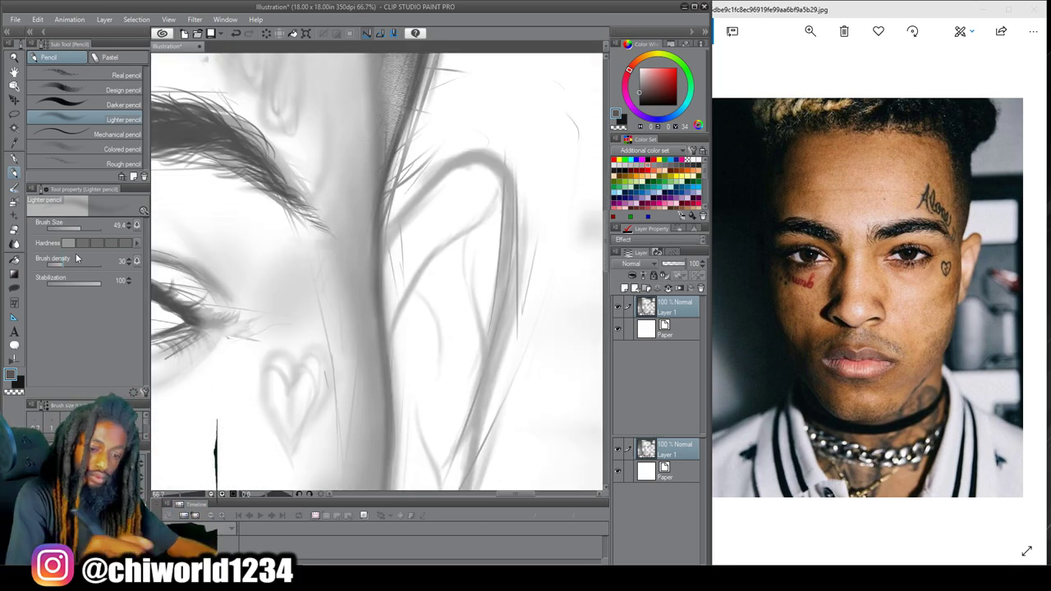
mouse_move(417, 207)
mouse_down()
mouse_move(503, 159)
mouse_move(376, 270)
mouse_move(476, 182)
mouse_move(398, 241)
mouse_up()
Sample a lighter gray from the drawing and softly shade the inner folds of the right-hand ear
alt+click(376, 270)
key(bracketright)
mouse_move(487, 195)
mouse_down()
mouse_move(415, 281)
mouse_move(493, 185)
mouse_up()
scroll(562, 251, down, 3)
scroll(554, 301, up, 3)
drag(436, 210, 438, 334)
scroll(542, 279, down, 3)
scroll(542, 307, up, 3)
mouse_move(407, 453)
mouse_down()
mouse_move(445, 419)
mouse_move(444, 285)
mouse_move(478, 356)
mouse_move(469, 391)
mouse_up()
drag(502, 212, 483, 109)
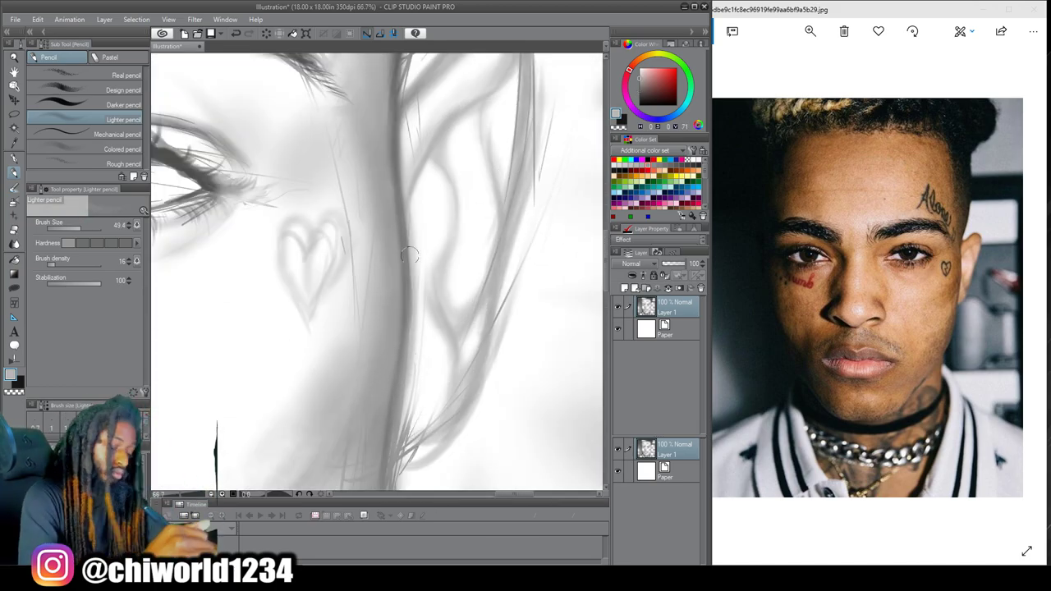
Shade the outer part of the right-hand ear at density 16 and erase excess tone near the earlobe
scroll(468, 329, down, 3)
scroll(520, 237, up, 2)
drag(524, 210, 492, 133)
scroll(493, 214, down, 2)
scroll(484, 332, up, 2)
key(e)
drag(404, 370, 447, 354)
Outline the heart tattoo on the right-hand cheek in dark gray with the Lighter pencil at size 10 and density 25
scroll(377, 263, down, 2)
scroll(547, 484, down, 2)
scroll(543, 469, up, 3)
scroll(533, 394, down, 3)
scroll(468, 270, up, 3)
key(p)
alt+click(439, 275)
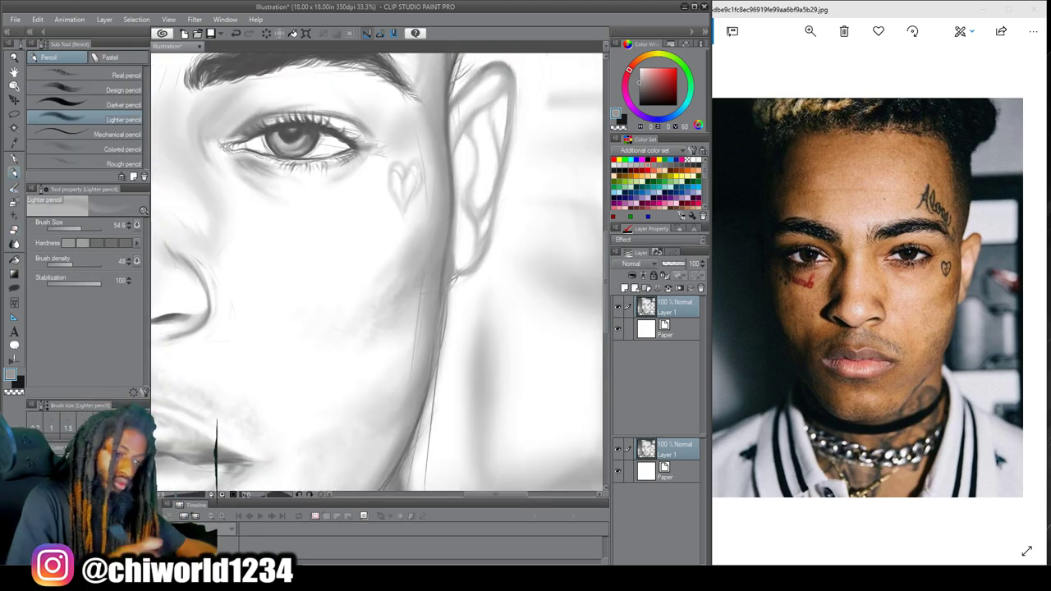
scroll(509, 401, up, 2)
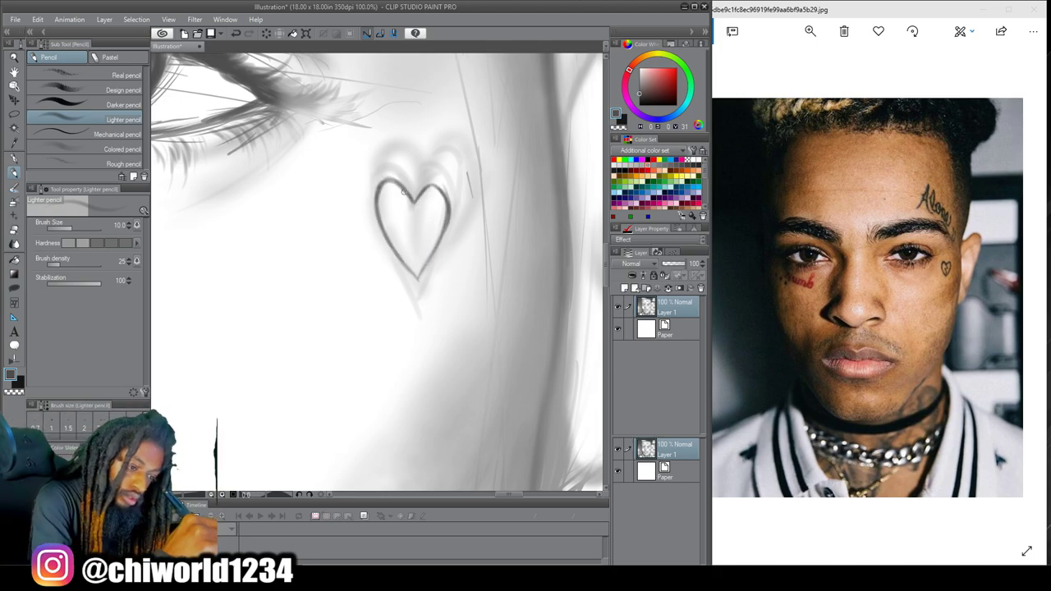
Add the jagged crack inside the heart tattoo and darken its lines at brush size 18.2
scroll(405, 290, down, 3)
scroll(482, 467, up, 2)
scroll(482, 467, down, 2)
scroll(431, 197, up, 2)
click(75, 229)
drag(384, 334, 388, 379)
Trace the letters "lone" of the forehead tattoo over the faint sketch at brush size 22.2 and density 25
scroll(476, 394, down, 2)
scroll(394, 222, up, 1)
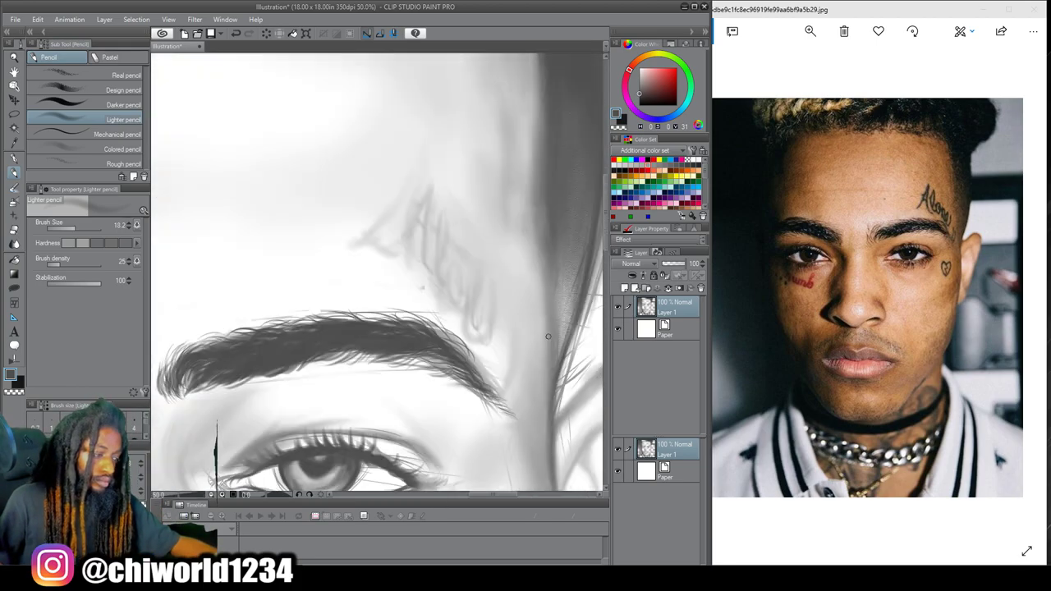
scroll(460, 181, up, 1)
scroll(939, 194, up, 5)
click(77, 228)
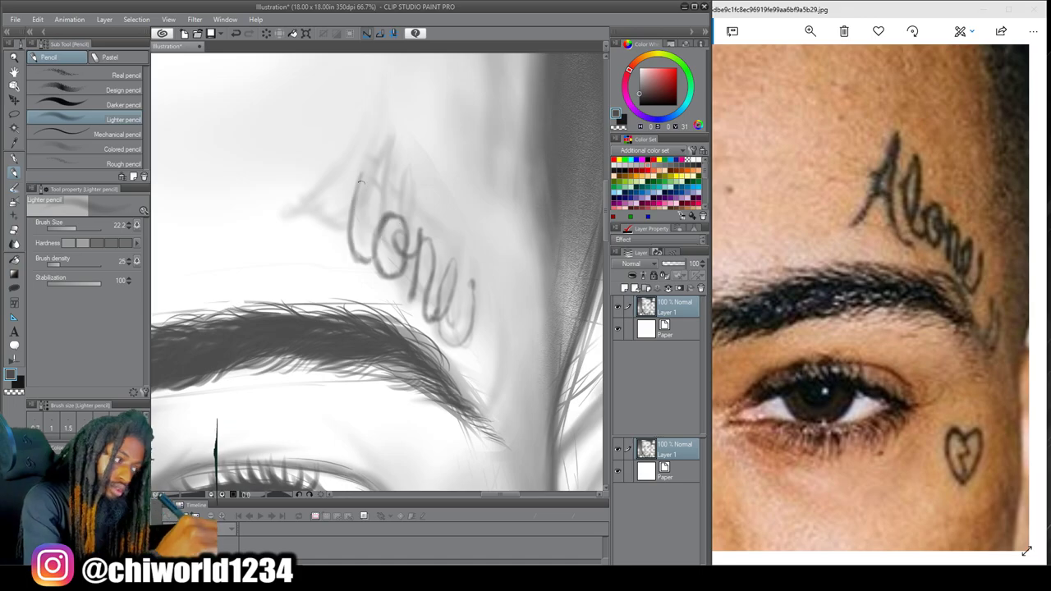
Draw the letter A to complete the "Alone" tattoo above the right-hand eyebrow at brush size 24.5
scroll(328, 213, down, 2)
scroll(558, 406, up, 3)
key(bracketright)
mouse_move(398, 341)
mouse_down()
mouse_move(424, 261)
mouse_move(451, 298)
mouse_move(489, 319)
mouse_up()
mouse_move(410, 250)
mouse_down()
mouse_move(384, 307)
mouse_move(343, 283)
mouse_up()
drag(445, 321, 460, 289)
scroll(500, 406, down, 4)
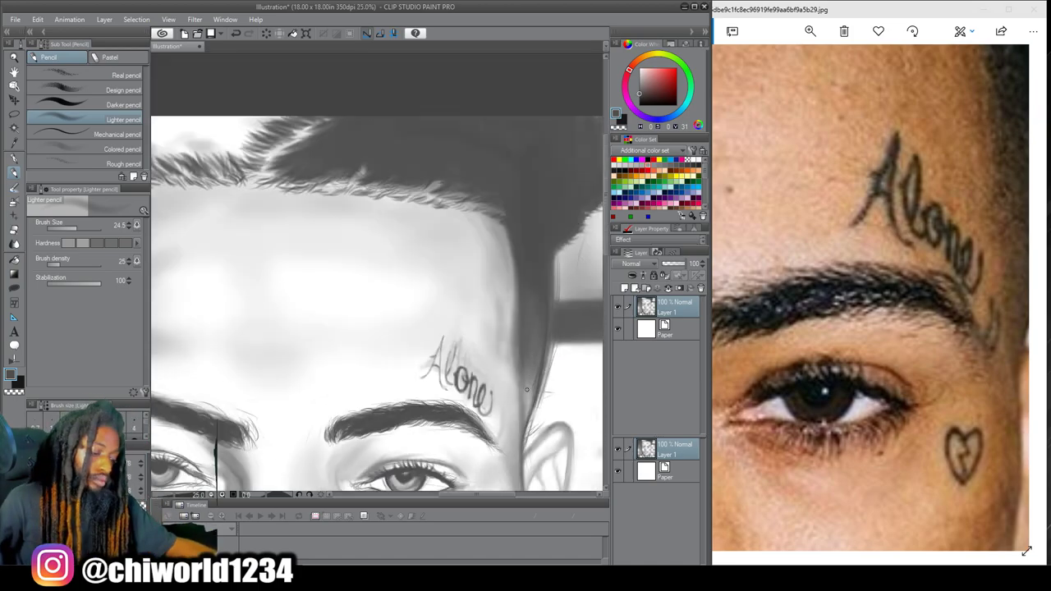
Darken and thicken the strokes of all the letters in the "Alone" tattoo at density 25
scroll(472, 399, up, 3)
drag(431, 359, 423, 326)
mouse_move(421, 379)
mouse_down()
mouse_move(409, 241)
mouse_move(349, 345)
mouse_up()
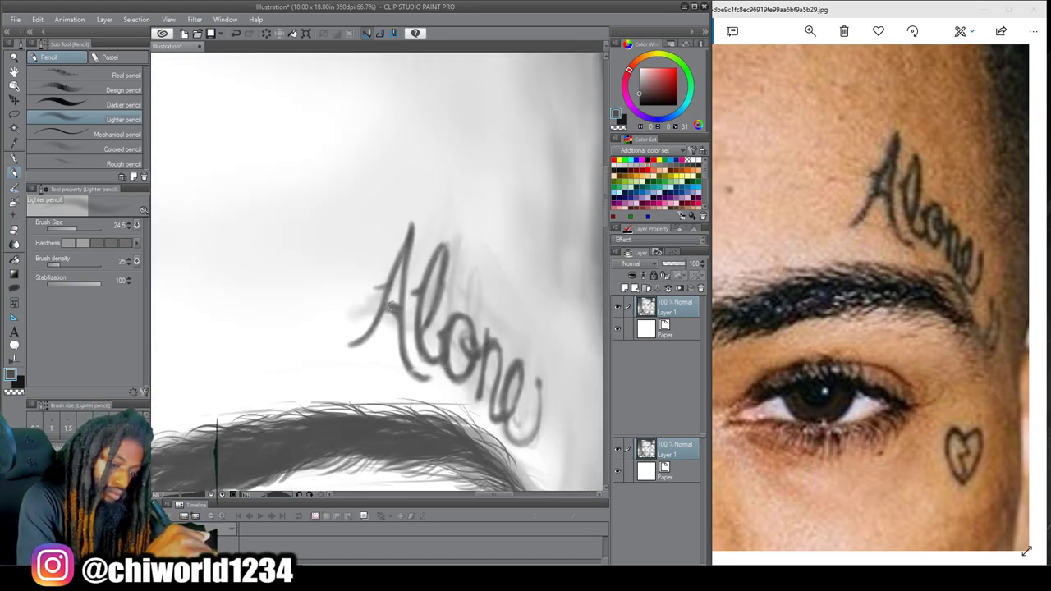
drag(538, 388, 510, 440)
scroll(501, 394, down, 2)
scroll(501, 361, up, 2)
drag(427, 284, 450, 319)
drag(468, 182, 452, 295)
drag(468, 256, 498, 289)
drag(504, 327, 522, 305)
drag(530, 310, 534, 357)
drag(497, 271, 447, 317)
drag(427, 255, 438, 307)
drag(409, 250, 372, 283)
drag(433, 160, 420, 209)
Darken the pupil of the right-hand eye with a harder Lighter pencil at size 14.9 and density 61
scroll(442, 362, down, 6)
scroll(435, 394, up, 7)
scroll(369, 180, up, 1)
click(74, 228)
click(97, 243)
click(80, 264)
drag(390, 246, 435, 238)
drag(456, 265, 415, 300)
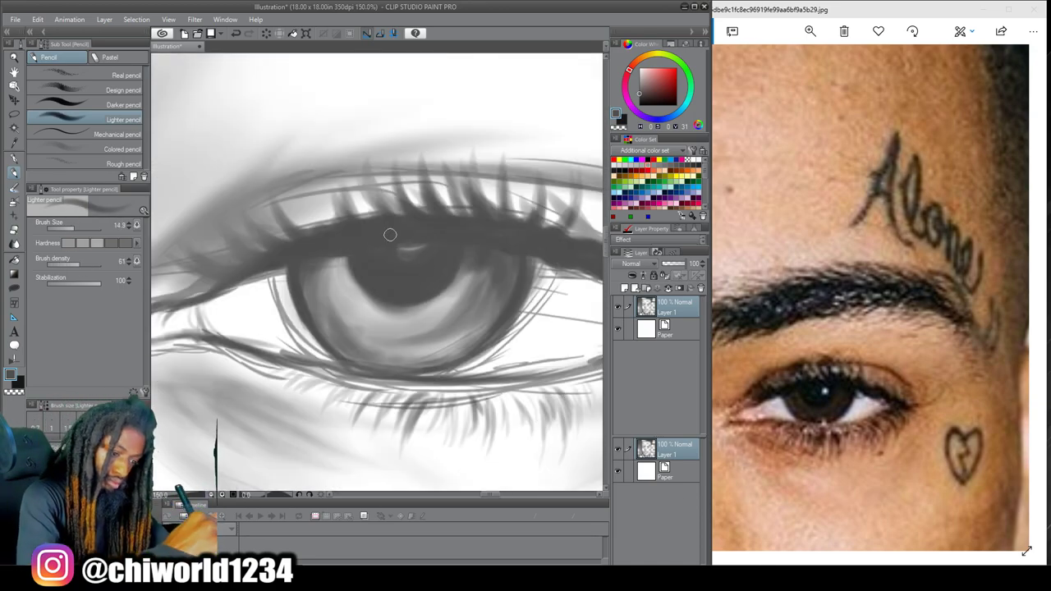
Deepen the tone of the right-hand iris with the softest Lighter pencil at size 49.4 and density 34
click(69, 243)
click(64, 264)
click(81, 228)
drag(497, 283, 421, 348)
drag(460, 336, 336, 309)
drag(320, 275, 431, 341)
drag(488, 295, 326, 317)
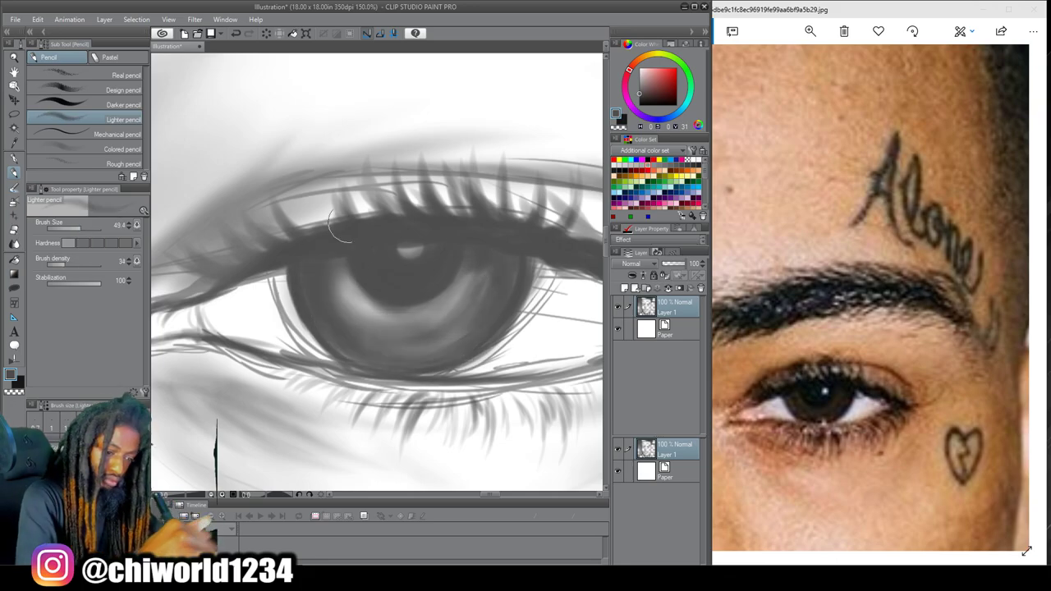
scroll(411, 312, down, 7)
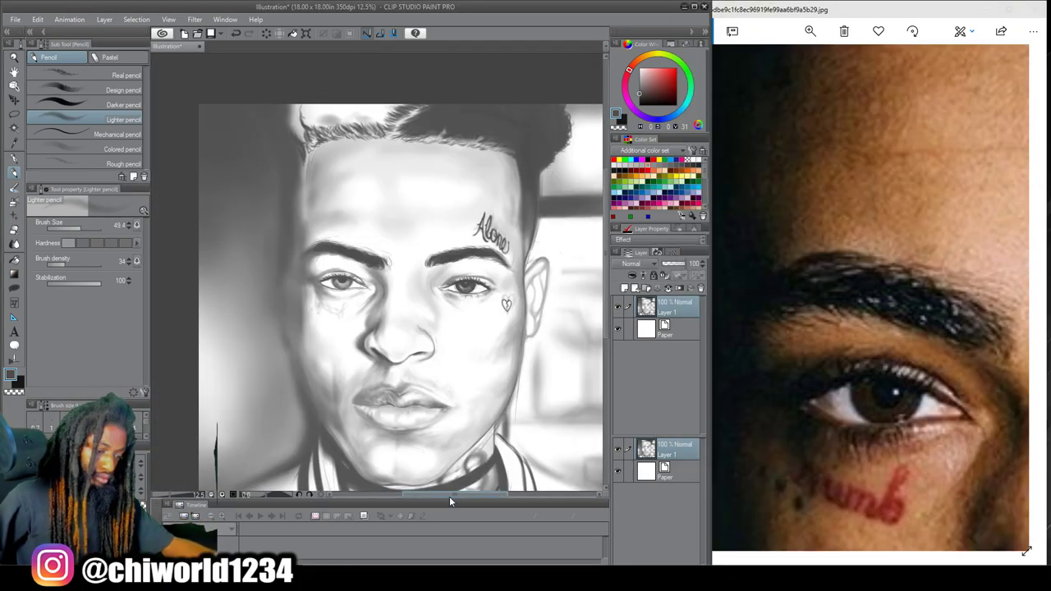
Darken the pupil, iris and upper lash line of the left-hand eye to match the other eye
scroll(377, 271, up, 5)
click(77, 225)
mouse_move(527, 251)
mouse_down()
mouse_move(502, 305)
mouse_move(395, 329)
mouse_up()
click(83, 228)
click(55, 265)
mouse_move(337, 271)
mouse_down()
mouse_move(440, 258)
mouse_move(386, 283)
mouse_up()
scroll(394, 271, down, 4)
scroll(328, 287, up, 4)
click(83, 243)
mouse_move(448, 234)
mouse_down()
mouse_move(479, 309)
mouse_move(567, 221)
mouse_up()
Erase a small round highlight into the pupils with the Soft eraser at size 11 and density 37
click(14, 230)
drag(498, 206, 499, 209)
key(ctrl+minus)
key(ctrl+minus)
key(ctrl+minus)
key(ctrl+minus)
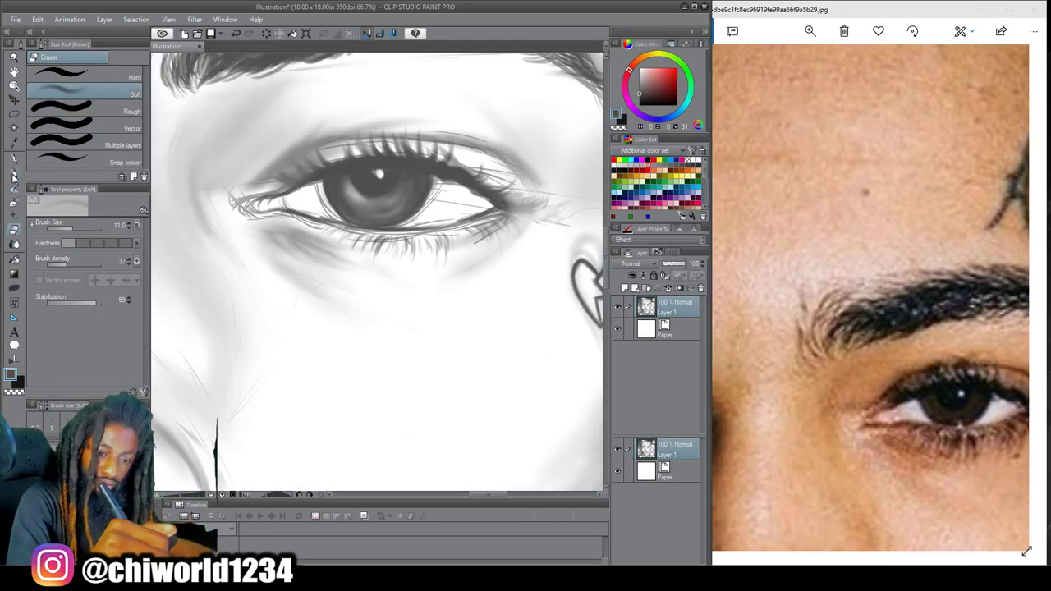
Draw the "numb" lettering and the small dot tattoos beneath the left-hand eye with the Lighter pencil
key(p)
scroll(485, 472, down, 5)
drag(606, 294, 606, 358)
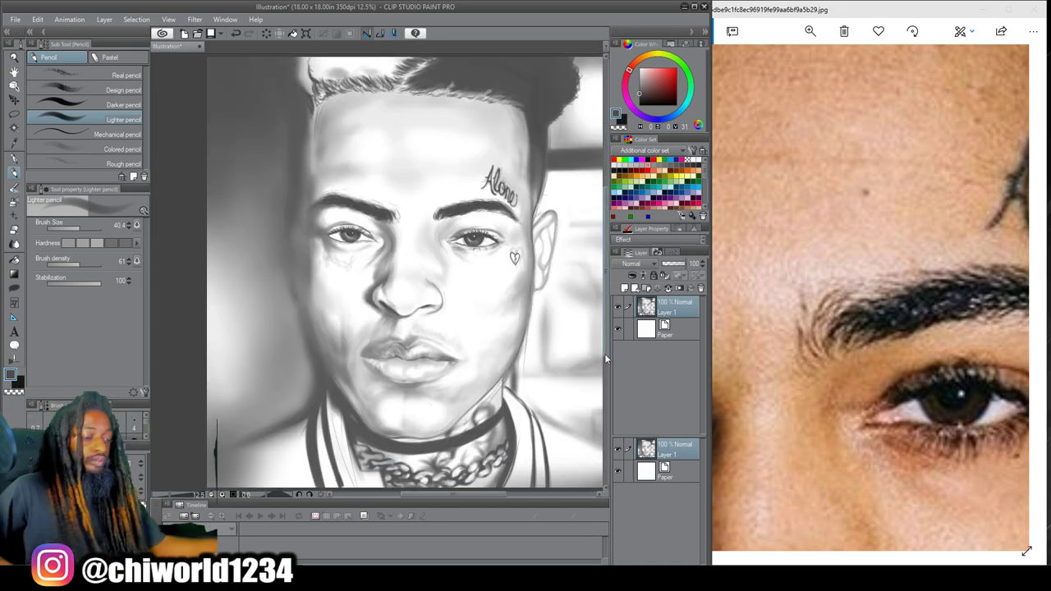
drag(454, 275, 436, 308)
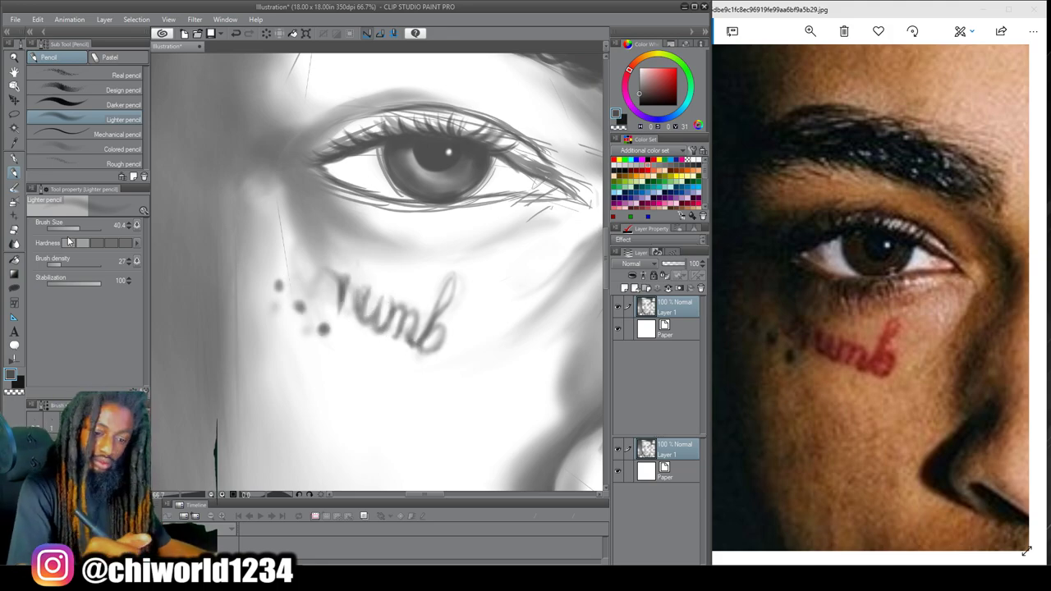
Shade softly around the outer corner of the left-hand eye with the Lighter pencil at its lowest hardness
click(69, 243)
click(50, 264)
click(84, 229)
drag(306, 245, 285, 290)
scroll(321, 441, down, 3)
scroll(321, 441, up, 2)
click(89, 228)
mouse_move(333, 177)
mouse_down()
mouse_move(348, 156)
mouse_move(327, 135)
mouse_up()
Shade the upper lid and the area below the left-hand eye down to the outer cheek
scroll(348, 164, up, 3)
click(87, 228)
drag(455, 226, 341, 221)
drag(399, 156, 343, 200)
mouse_move(355, 283)
mouse_down()
mouse_move(312, 311)
mouse_move(271, 398)
mouse_up()
mouse_move(437, 494)
mouse_down()
mouse_move(457, 492)
mouse_move(444, 492)
mouse_up()
scroll(444, 493, up, 1)
Blend more tone over the upper lid and under-eye area of the left-hand eye at size 49.4 and density 14
click(78, 228)
mouse_move(492, 192)
mouse_down()
mouse_move(416, 151)
mouse_move(333, 156)
mouse_up()
click(80, 228)
drag(410, 156, 297, 160)
drag(436, 263, 301, 244)
drag(394, 254, 330, 246)
drag(358, 150, 307, 154)
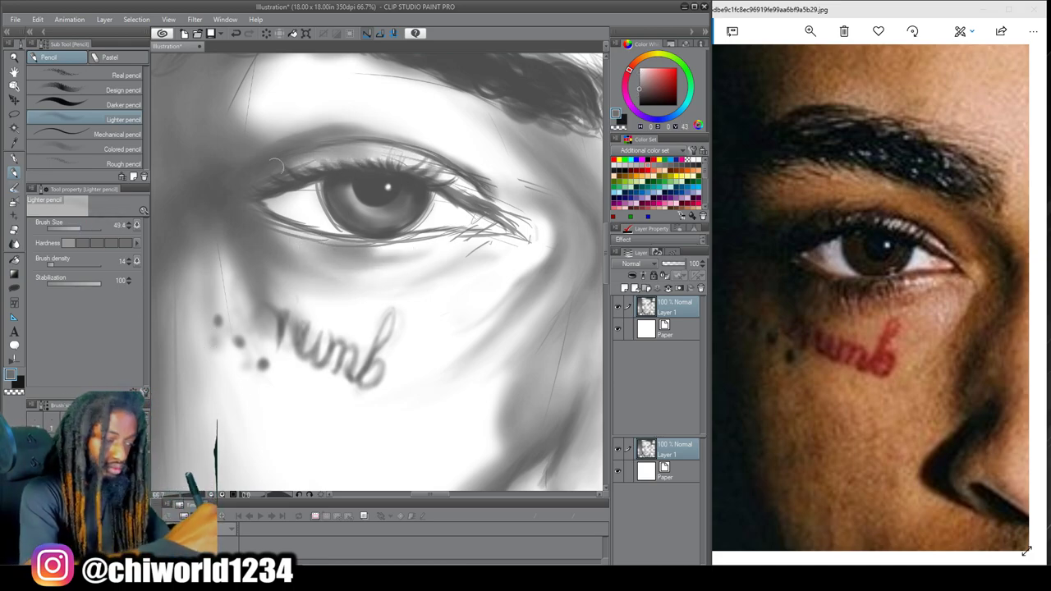
Deepen the eyelid crease and inner corner of the left-hand eye at brush size 38.6 and density 28
drag(458, 159, 350, 130)
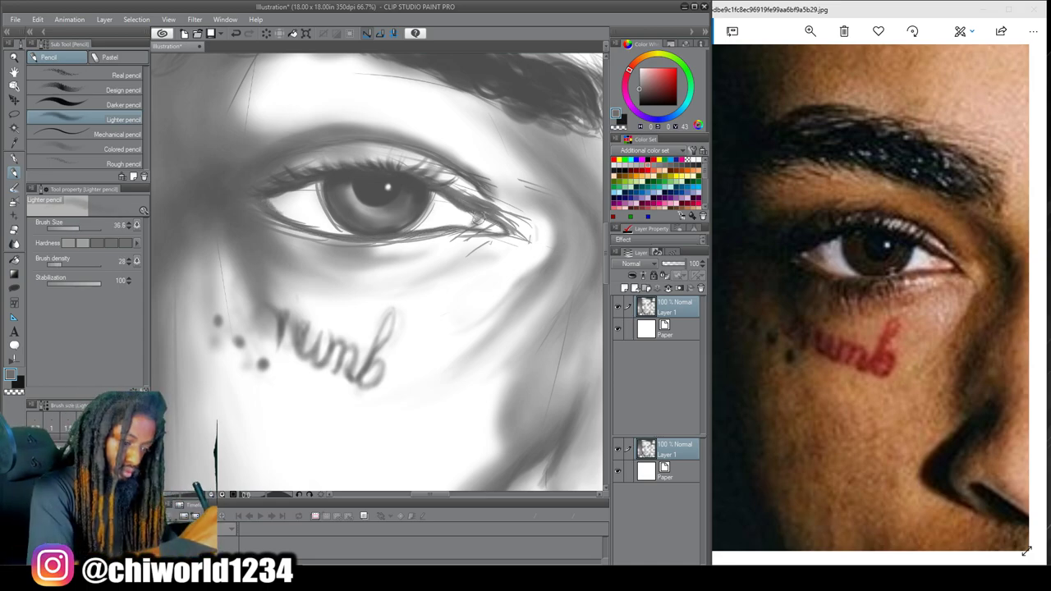
drag(281, 250, 325, 259)
drag(526, 204, 469, 163)
drag(527, 211, 434, 147)
mouse_move(579, 211)
mouse_down()
mouse_move(483, 211)
mouse_move(440, 153)
mouse_up()
Darken the upper lid crease of the right-hand eye at size 22.2, and shade beneath it at density 20
click(86, 223)
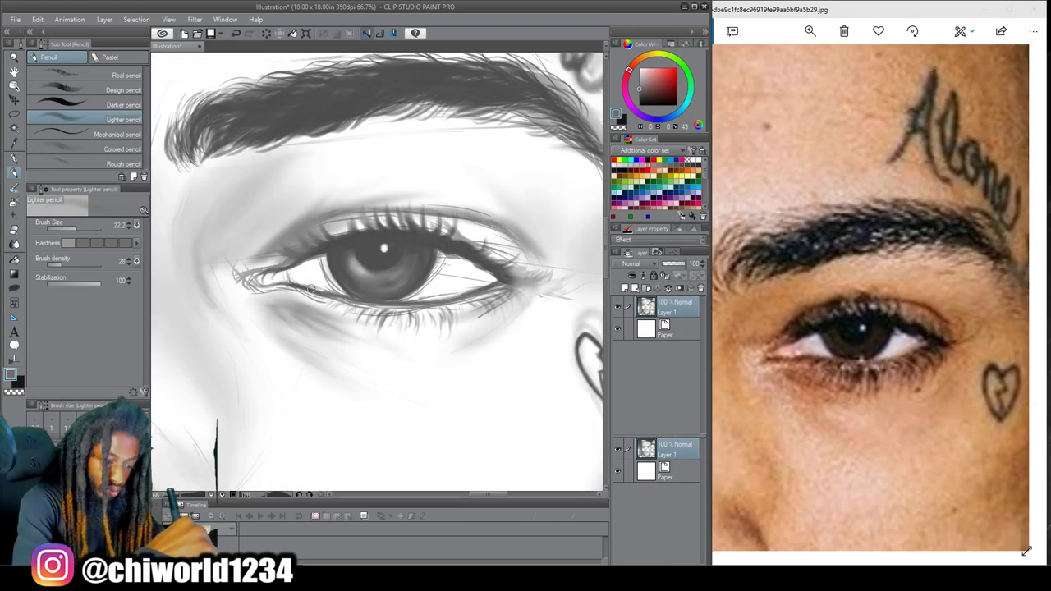
drag(532, 261, 394, 210)
click(79, 227)
click(57, 264)
mouse_move(522, 282)
mouse_down()
mouse_move(481, 327)
mouse_move(338, 330)
mouse_up()
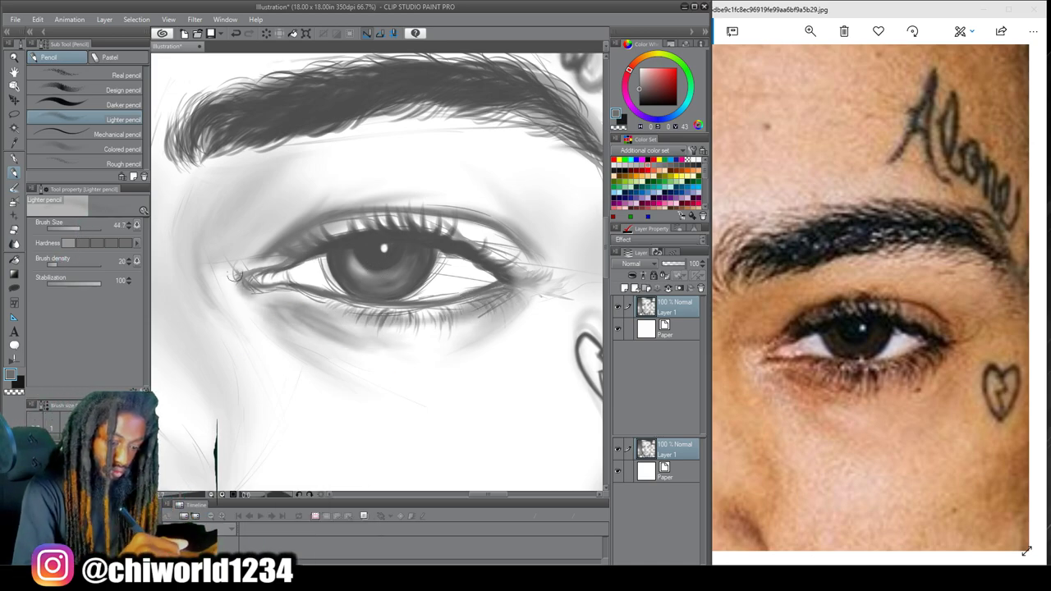
Shade the outer corner of the right-hand eye and the hollow between its inner corner and the eyebrow
drag(502, 250, 470, 233)
drag(516, 291, 458, 328)
mouse_move(235, 257)
mouse_down()
mouse_move(262, 169)
mouse_move(301, 211)
mouse_up()
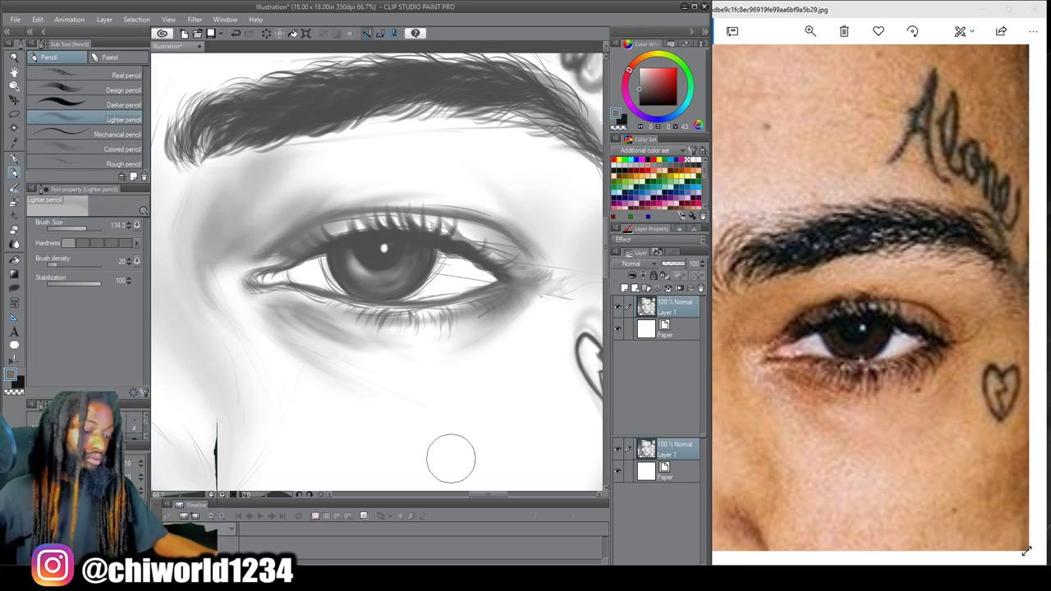
Sample a lighter gray and softly shade beneath the right-hand eye at brush size 134.3 and density 20
key(ctrl+minus)
key(ctrl+minus)
drag(336, 476, 471, 439)
key(ctrl+plus)
alt+click(368, 257)
drag(418, 267, 366, 234)
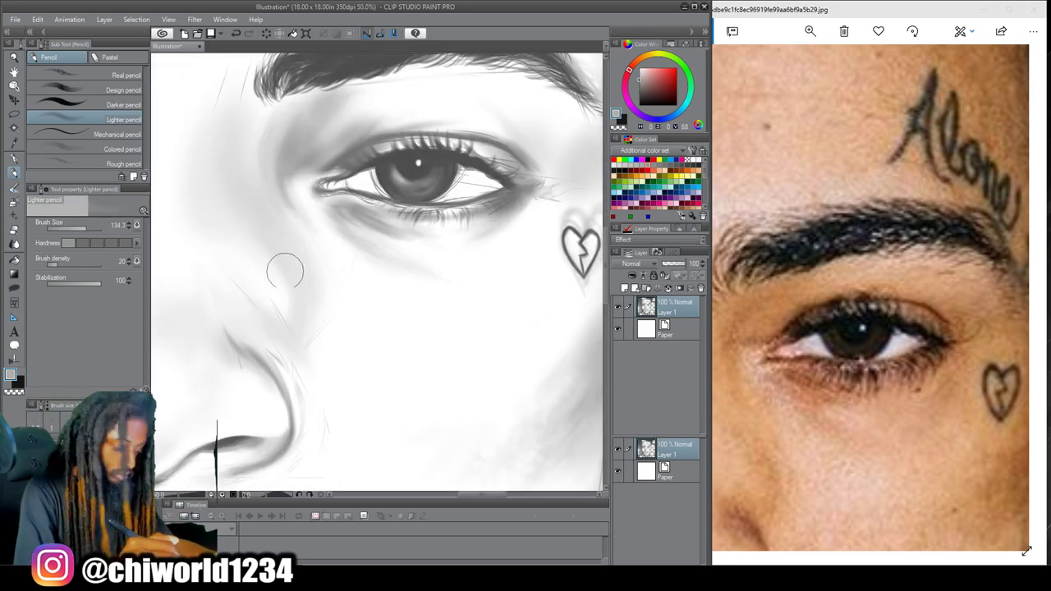
Softly shade the cheek beside the nose and beneath the right-hand eye at brush size 134.3 and density 20
drag(302, 324, 302, 376)
key(ctrl+minus)
key(ctrl+minus)
drag(320, 419, 410, 466)
drag(538, 455, 413, 452)
Darken the individual upper lashes of the right-hand eye with the Lighter pencil at size 13.5 and density 71
key(ctrl+plus)
key(ctrl+plus)
key(ctrl+plus)
key(ctrl+plus)
click(133, 392)
click(71, 228)
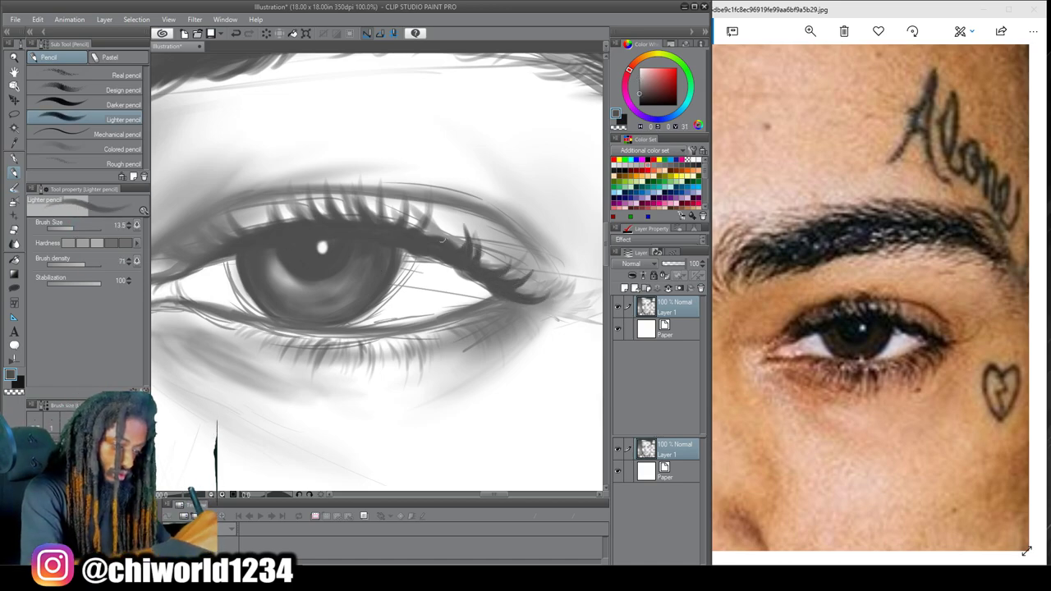
drag(364, 217, 358, 170)
drag(336, 216, 330, 177)
drag(296, 220, 279, 185)
drag(255, 228, 244, 188)
Define the lower lashes and outer corner lashes of the right-hand eye at brush size 9.0 and density 71
key(ctrl+minus)
key(ctrl+plus)
mouse_move(328, 247)
mouse_down()
mouse_move(329, 319)
mouse_move(387, 318)
mouse_up()
mouse_move(249, 335)
mouse_down()
mouse_move(235, 304)
mouse_move(222, 319)
mouse_up()
drag(380, 320, 380, 265)
click(68, 228)
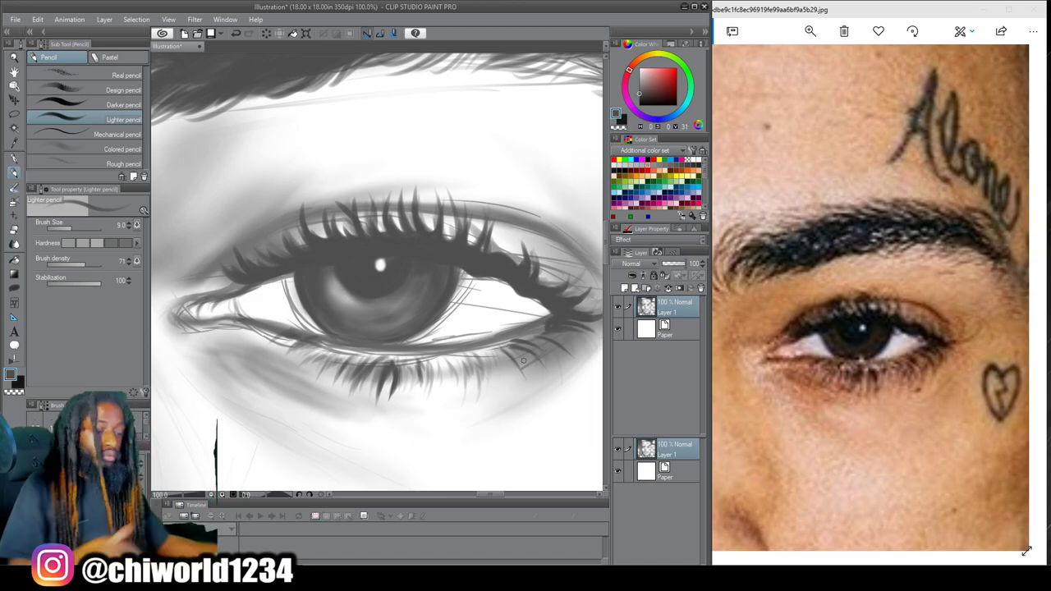
scroll(523, 361, down, 1)
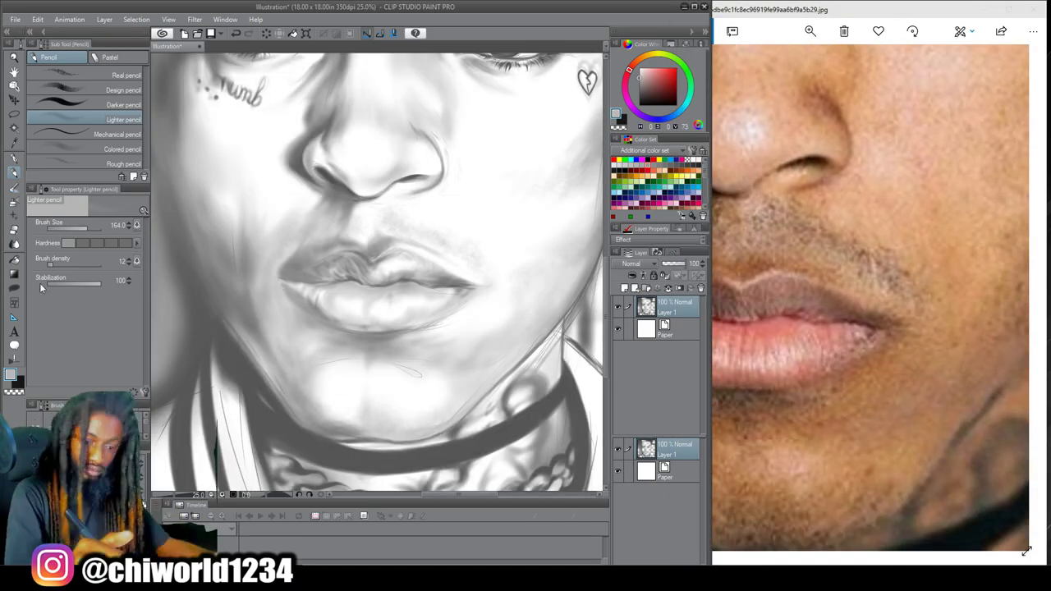
Deepen the shading of the upper lip and the area between nose and mouth at size 33.1 and density 26
click(14, 229)
click(13, 173)
click(88, 228)
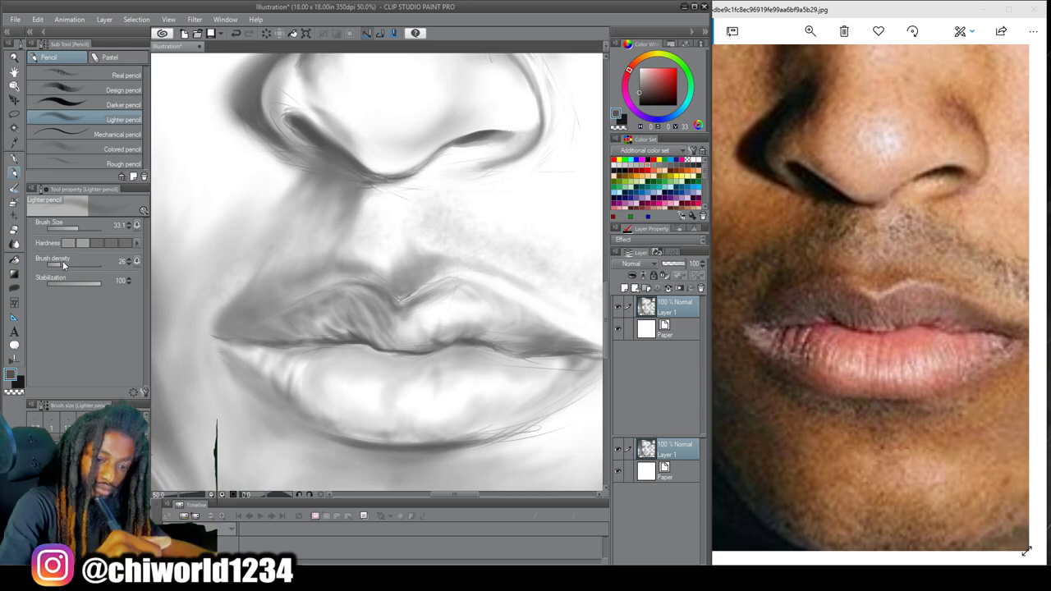
scroll(380, 320, up, 4)
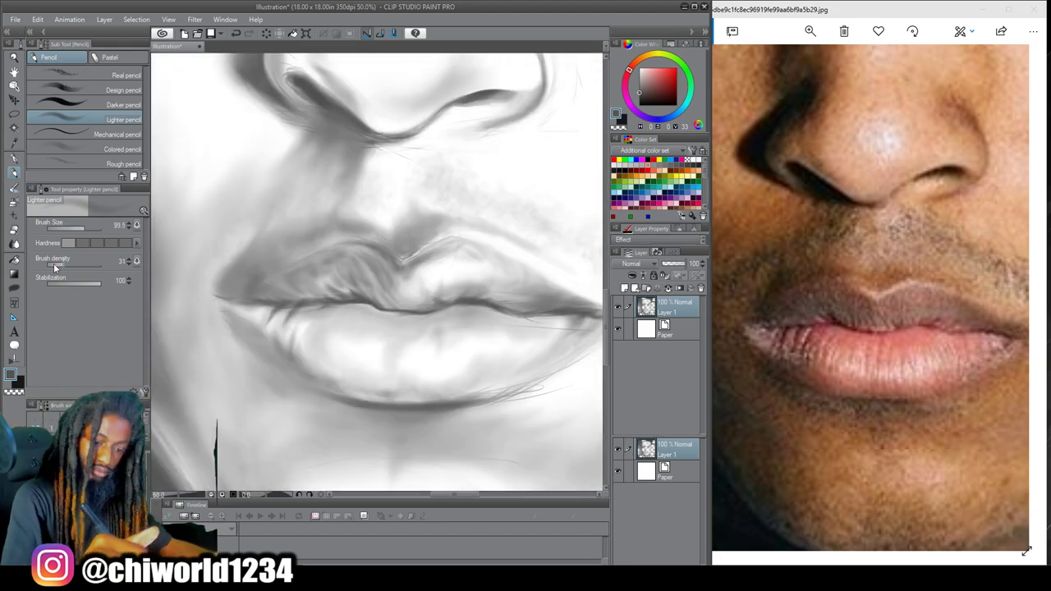
Erase a thin highlight along the upper lip's border with the Soft eraser at size 27.1 and density 37
key(e)
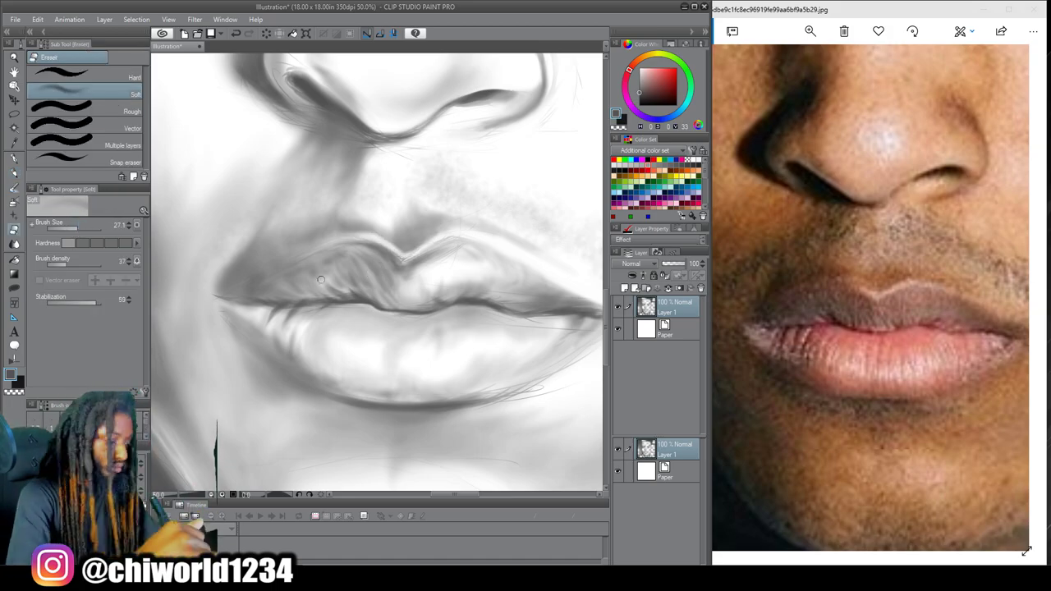
key(p)
scroll(368, 233, down, 2)
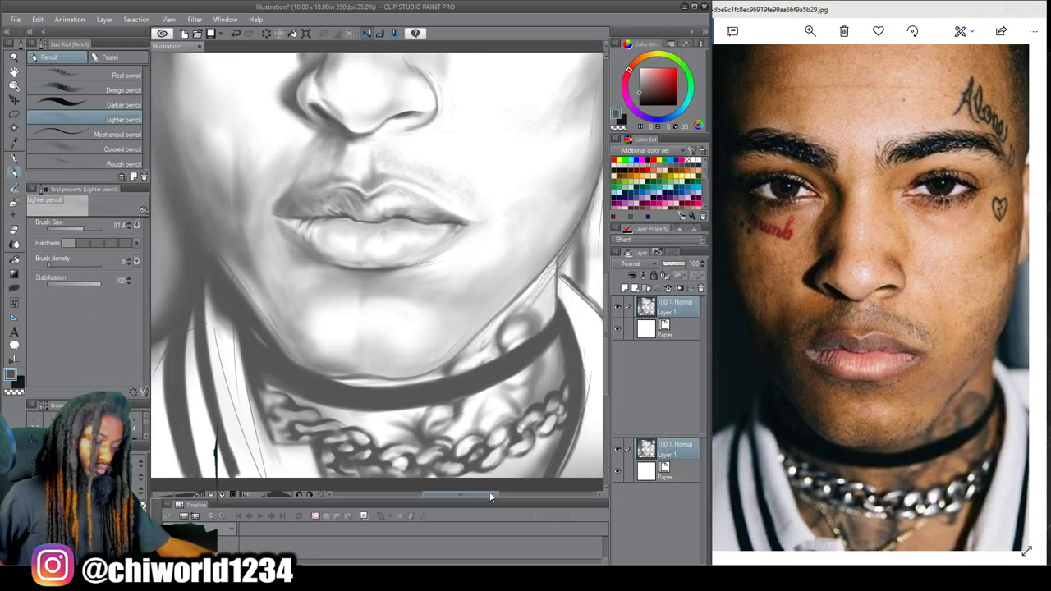
Softly shade around the lips, chin and lower cheek with the Lighter pencil
scroll(337, 287, up, 2)
drag(85, 231, 87, 231)
click(61, 264)
mouse_move(411, 277)
mouse_down()
mouse_move(469, 277)
mouse_move(312, 268)
mouse_up()
drag(490, 291, 394, 292)
drag(93, 231, 87, 231)
drag(470, 441, 513, 441)
mouse_move(396, 443)
mouse_down()
mouse_move(394, 369)
mouse_move(376, 440)
mouse_up()
mouse_move(301, 412)
mouse_down()
mouse_move(249, 324)
mouse_move(322, 234)
mouse_up()
scroll(401, 427, down, 4)
scroll(380, 417, up, 2)
Deepen the shadow running down the left-hand side of the nose
drag(88, 228, 93, 228)
click(75, 264)
mouse_move(353, 386)
mouse_down()
mouse_move(357, 362)
mouse_move(298, 228)
mouse_up()
drag(312, 310, 254, 220)
scroll(400, 435, down, 2)
scroll(417, 379, up, 2)
scroll(399, 375, up, 3)
Darken the left-hand nostril and the edge of its wing at brush size 27.1 and density 88
click(77, 227)
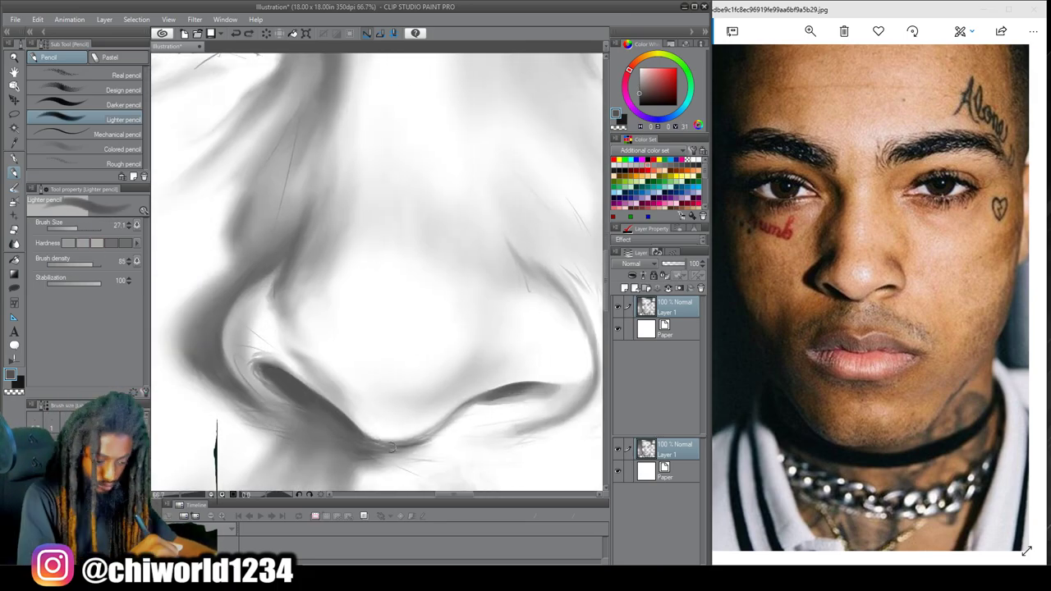
scroll(284, 382, down, 1)
drag(247, 325, 274, 385)
drag(284, 287, 248, 343)
Blend the shadow around the left-hand nostril wing at brush size 60.3 and density 31
click(83, 228)
click(63, 264)
click(81, 227)
drag(275, 283, 256, 366)
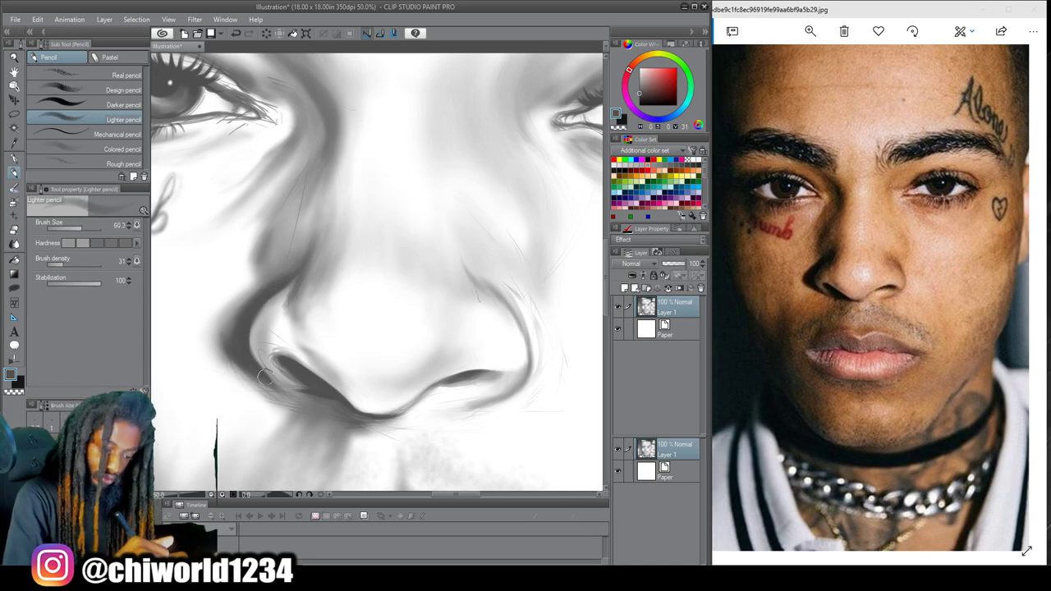
scroll(393, 243, down, 1)
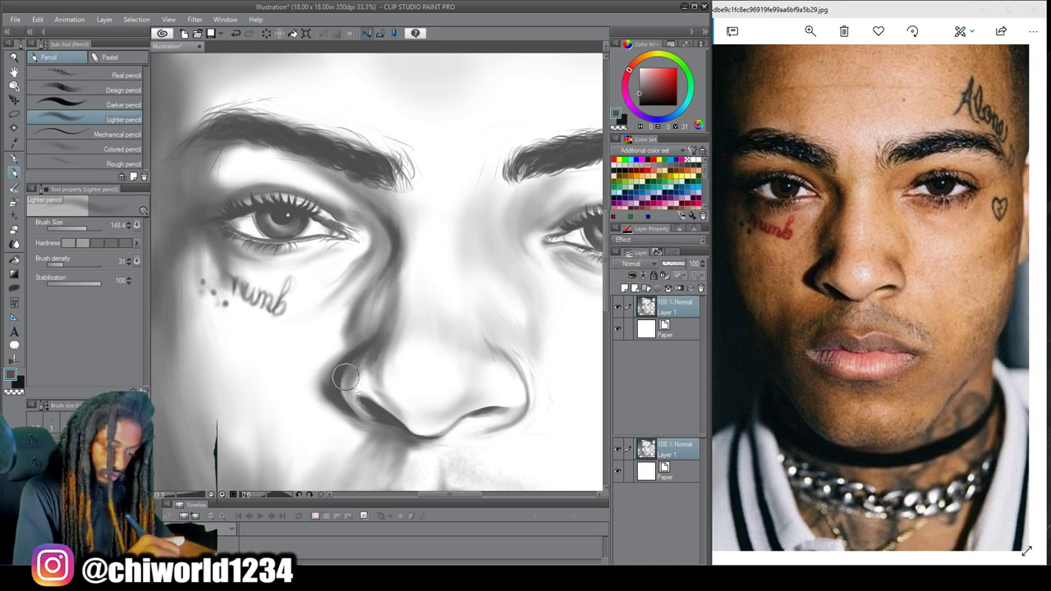
Shade beside the left-hand mouth corner at size 148.4 and density 31, and the jaw at size 109.5 and density 16
scroll(531, 403, down, 3)
scroll(423, 398, up, 2)
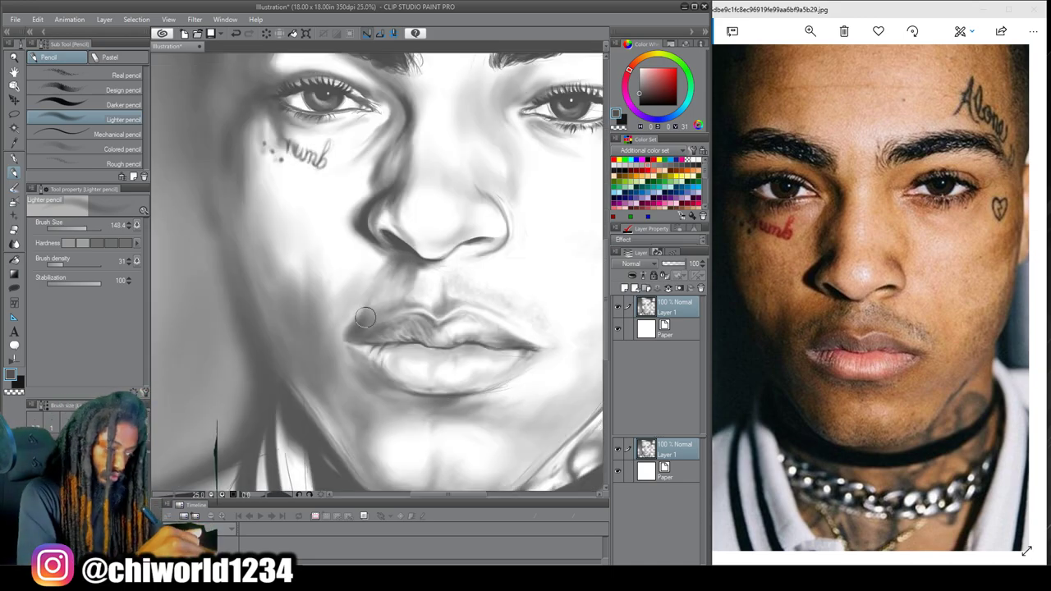
scroll(320, 372, down, 4)
scroll(350, 391, up, 4)
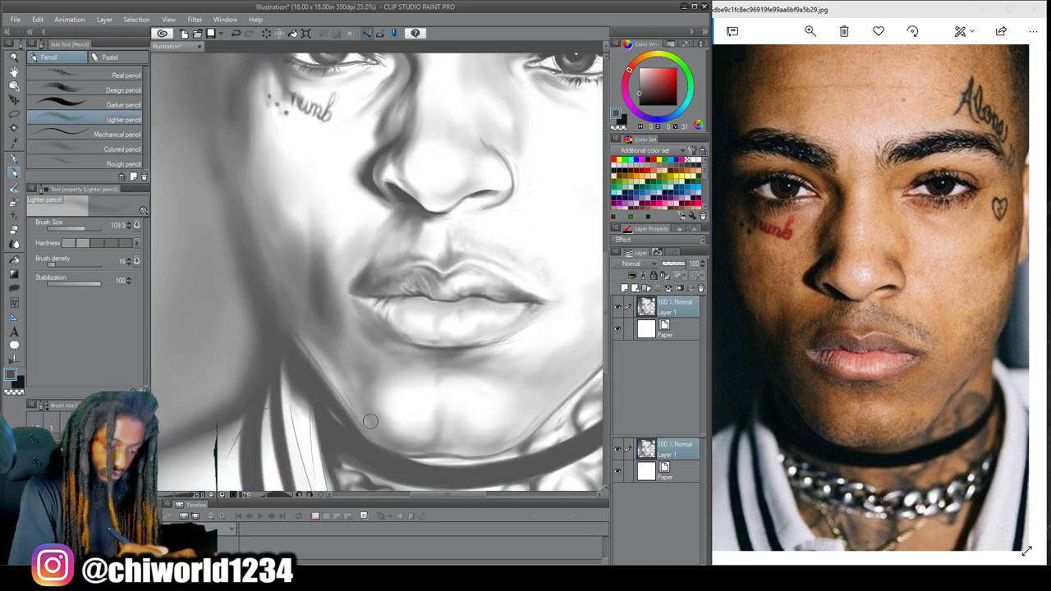
Reframe the reference photo around the whole face, and broadly shade the lower face at size 493.0 and density 9
scroll(312, 314, down, 2)
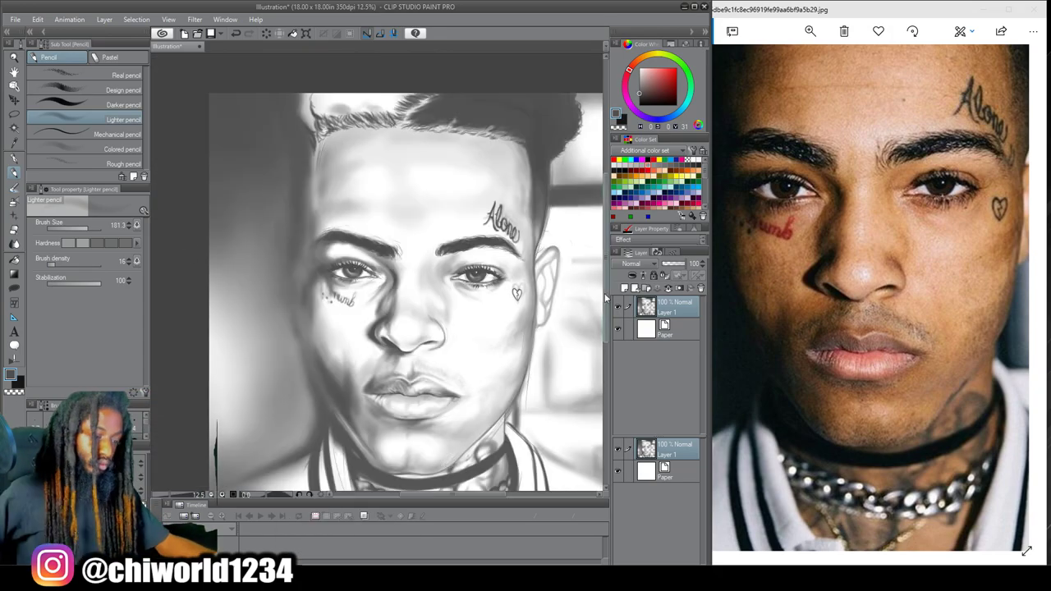
scroll(368, 269, down, 2)
drag(858, 380, 834, 481)
scroll(390, 286, up, 2)
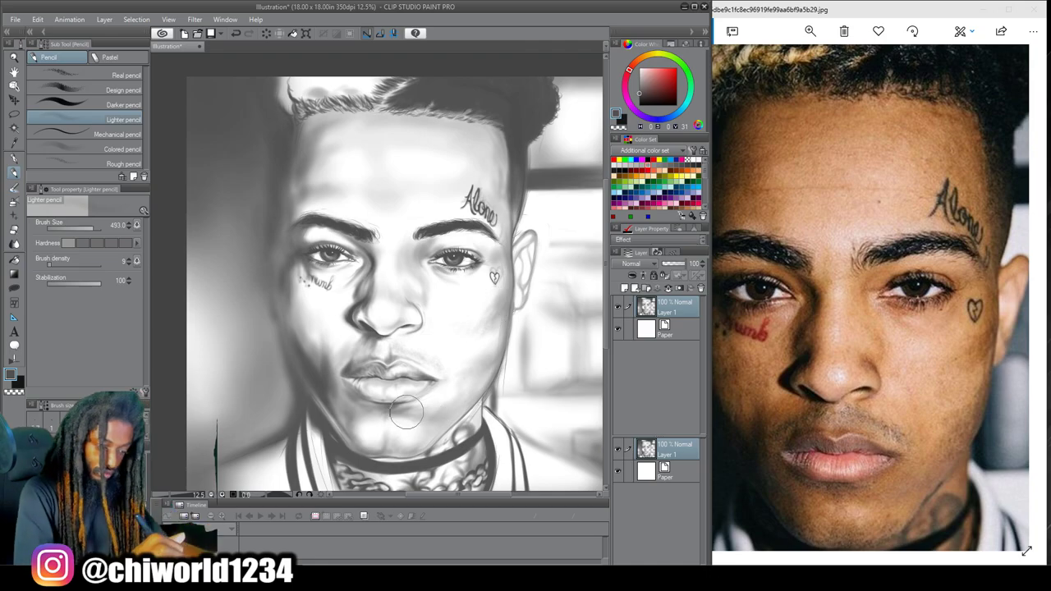
scroll(383, 422, up, 2)
drag(501, 415, 504, 523)
Draw fine hairs at the inner ends of both eyebrows with the Lighter pencil at size 8.2 and density 50
click(99, 74)
click(99, 119)
click(80, 228)
click(82, 243)
click(74, 265)
mouse_move(446, 173)
mouse_down()
mouse_move(442, 156)
mouse_move(454, 143)
mouse_up()
click(70, 228)
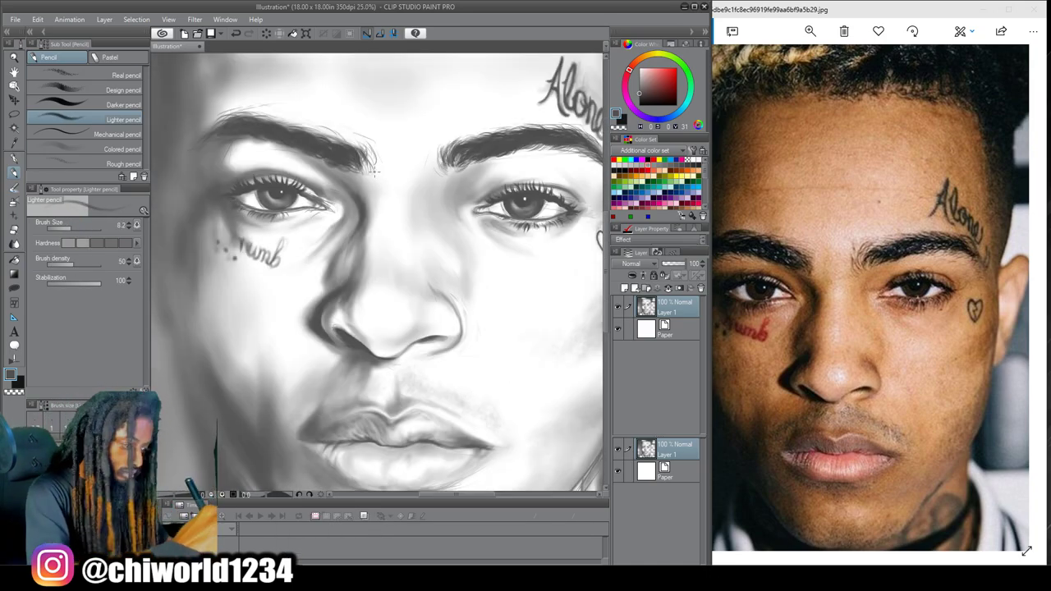
drag(356, 138, 327, 138)
Darken and thicken the hairs of the right-hand eyebrow at brush size 12.2 and density 69
click(77, 228)
click(97, 243)
click(84, 264)
key(bracketleft)
key(bracketleft)
key(bracketleft)
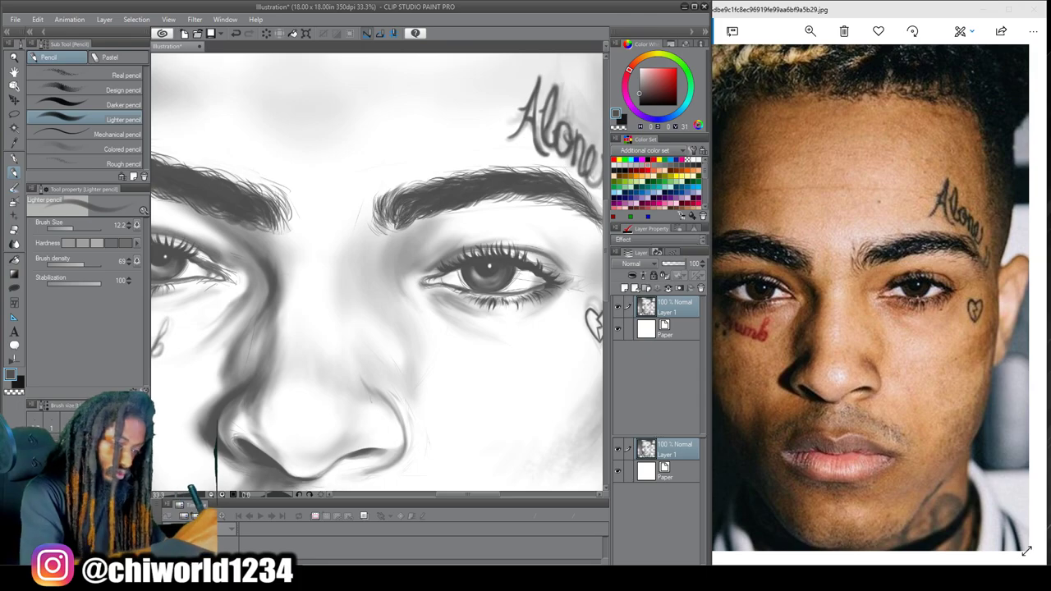
drag(542, 204, 509, 190)
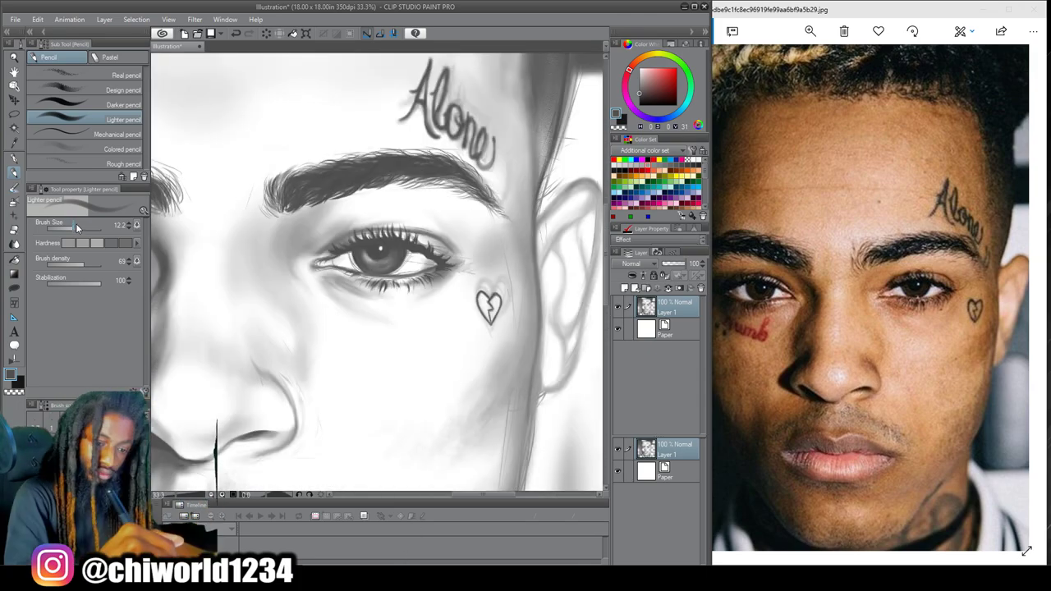
Add the faint curved tattoo stroke below "Alone" beside the tail of the right-hand eyebrow at density 21
drag(495, 166, 507, 202)
scroll(413, 467, down, 1)
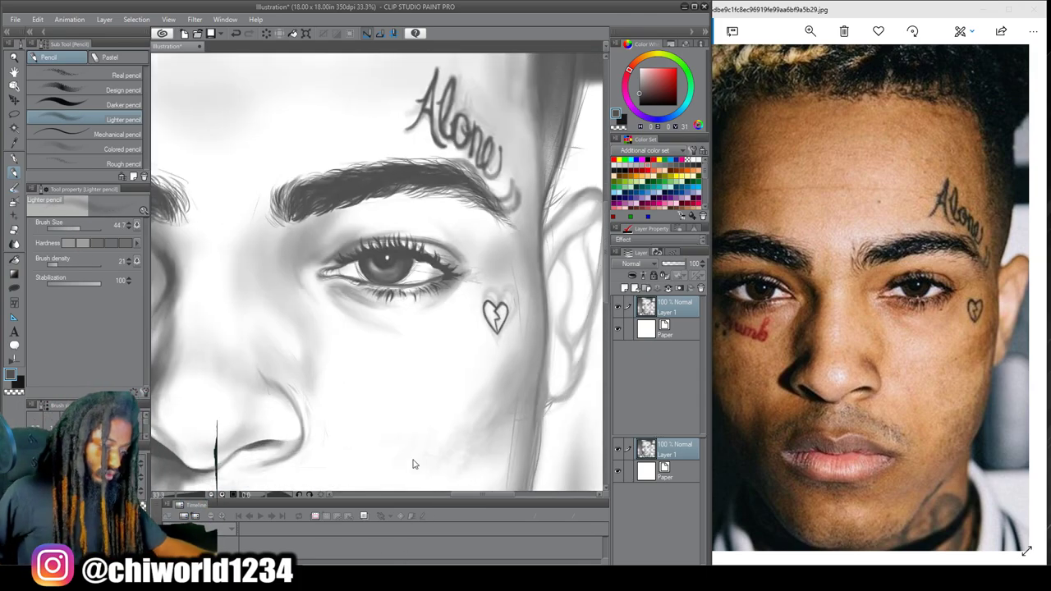
scroll(413, 468, up, 1)
drag(430, 270, 424, 224)
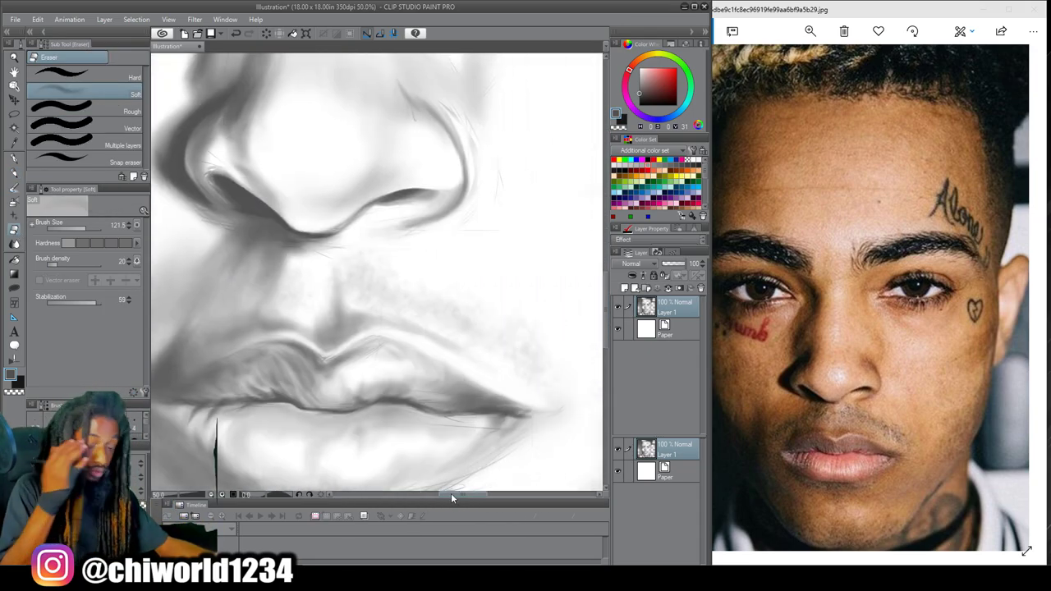
Sample a gray and add grainy mustache stubble above the upper lip with the Real pencil at size 109.9 and density 20
click(14, 173)
click(32, 263)
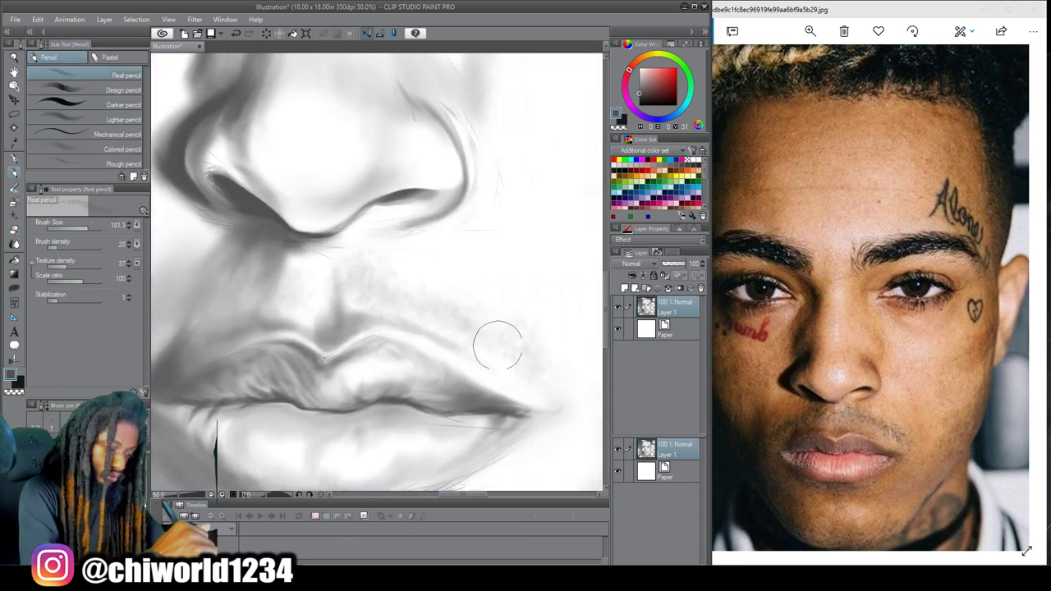
click(89, 229)
alt+click(272, 269)
click(84, 228)
drag(375, 272, 461, 321)
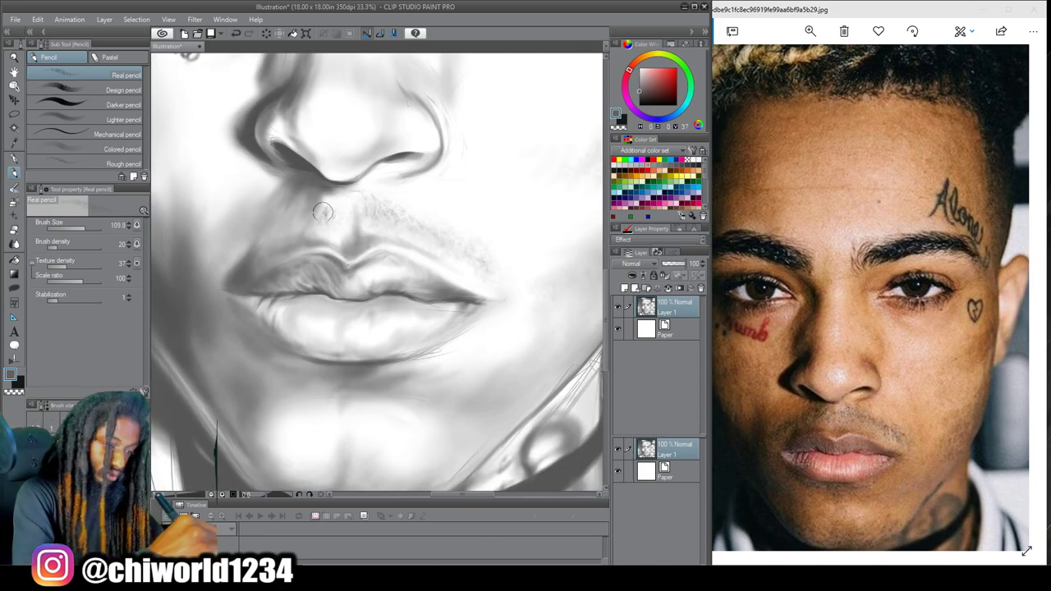
mouse_move(280, 231)
mouse_down()
mouse_move(305, 218)
mouse_move(232, 256)
mouse_up()
Add stubble on the chin and below the lower lip at size 200.4, density 26, texture density 36 and scale ratio 187
drag(404, 378, 434, 315)
click(62, 248)
click(60, 248)
click(65, 266)
click(87, 282)
click(88, 229)
mouse_move(469, 416)
mouse_down()
mouse_move(384, 435)
mouse_move(346, 431)
mouse_move(480, 421)
mouse_move(383, 427)
mouse_up()
drag(382, 307, 391, 317)
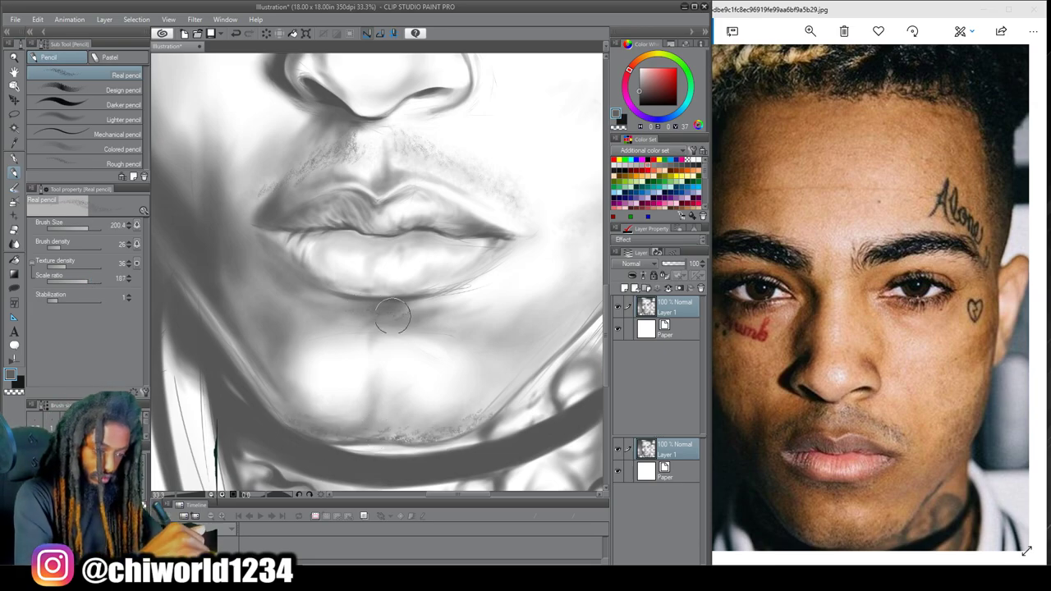
Apply broad grainy stubble over the mustache and chin area with the Real pencil at size 602.1
scroll(536, 340, down, 3)
scroll(537, 340, up, 2)
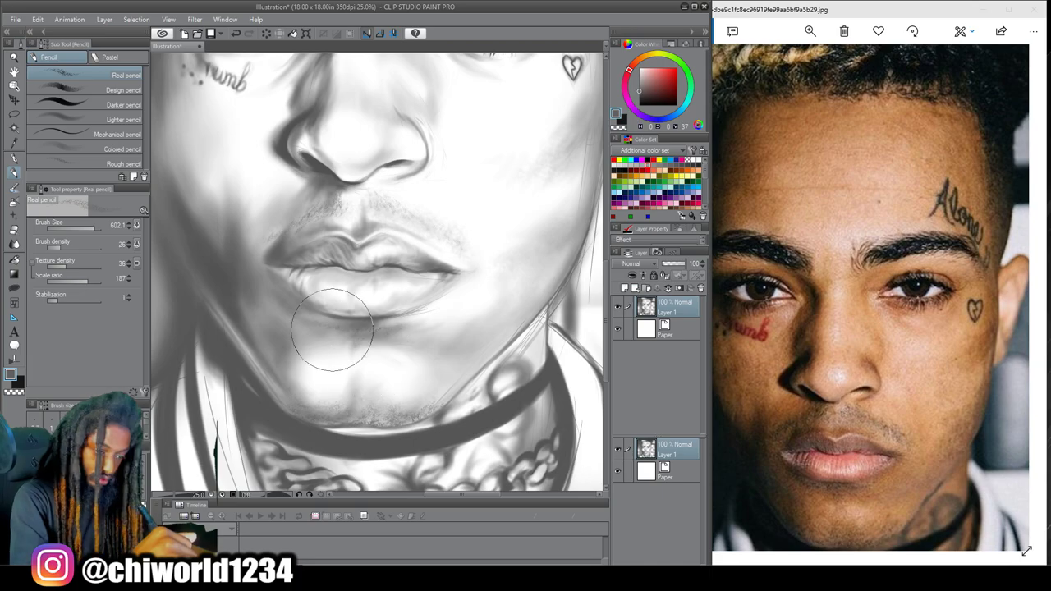
drag(364, 209, 323, 211)
drag(472, 369, 426, 450)
Sample a lighter gray and shade along the right-hand cheek and jaw with the Lighter pencil at size 493.0 and density 18
alt+click(522, 339)
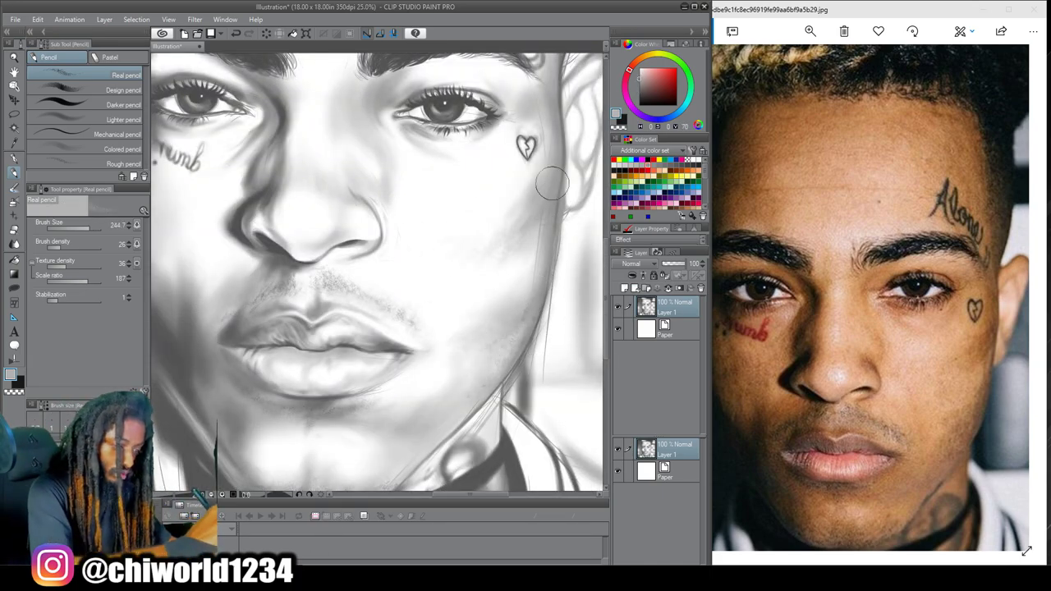
click(67, 120)
drag(538, 230, 444, 411)
scroll(530, 211, down, 2)
scroll(502, 301, up, 2)
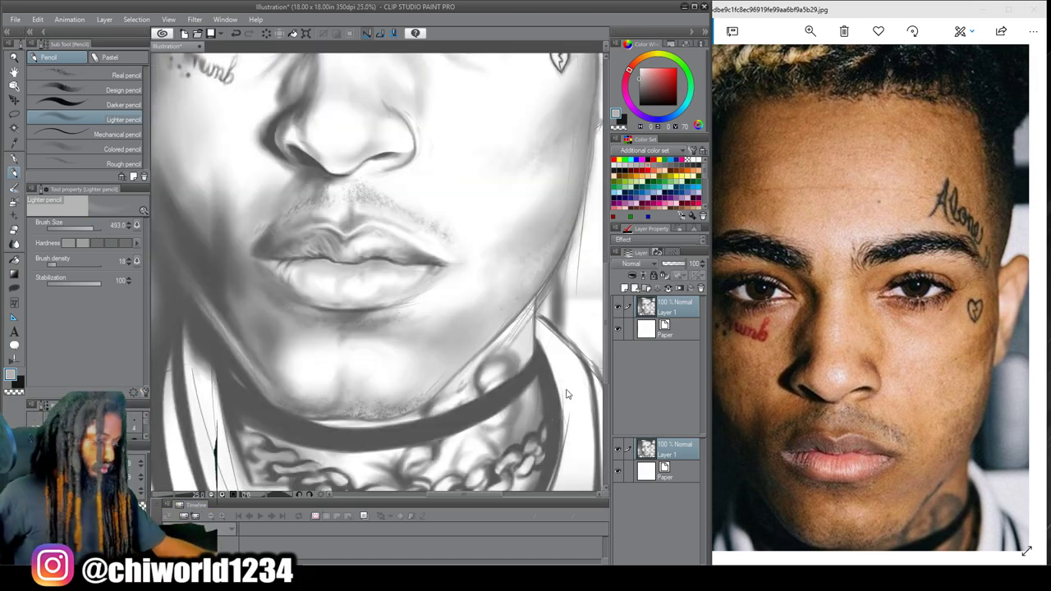
Sample a darker gray and strengthen the right-hand jawline down to the neck at size 81.4 and density 18
scroll(555, 385, up, 2)
alt+click(503, 226)
mouse_move(504, 225)
mouse_down()
mouse_move(423, 303)
mouse_move(459, 299)
mouse_up()
drag(567, 398, 464, 471)
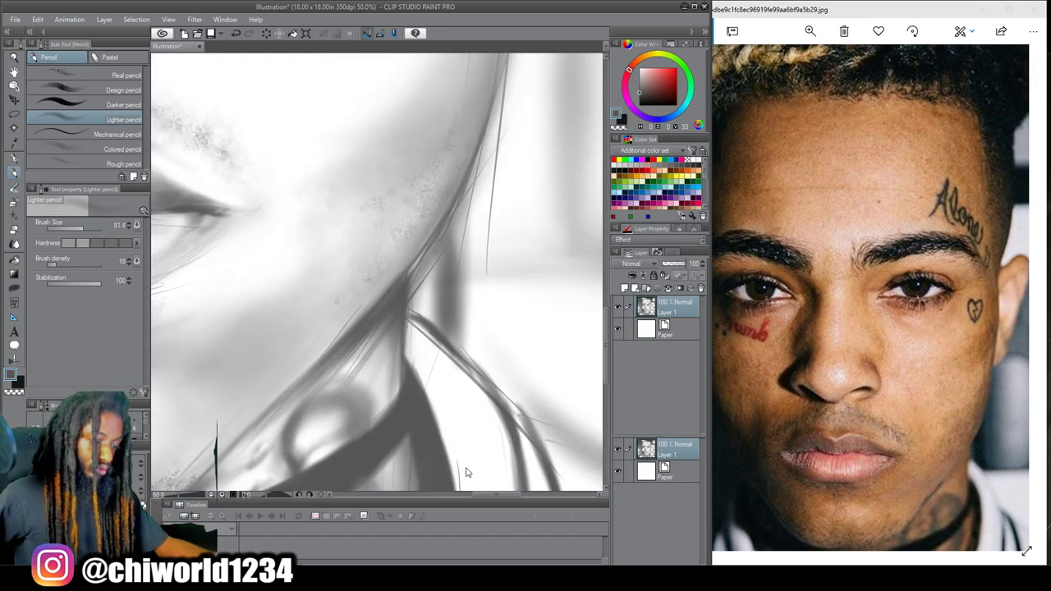
drag(459, 246, 427, 451)
Blend the right-hand jaw and cheek edge with minimum hardness, brush size 181.3 and density 25
click(69, 243)
click(59, 265)
click(61, 265)
scroll(368, 271, down, 2)
drag(335, 236, 316, 319)
click(88, 228)
scroll(471, 204, down, 1)
scroll(386, 264, down, 2)
drag(468, 249, 448, 311)
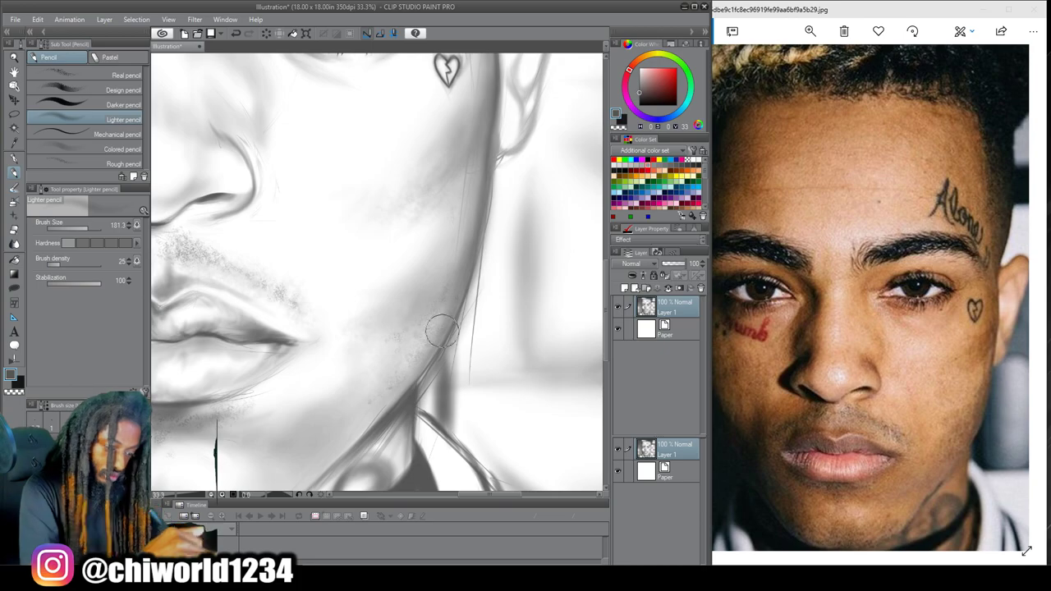
Extend the shading along the lower jaw and face edge, and reframe the reference photo to show the neck and chain
scroll(424, 364, down, 1)
drag(350, 387, 286, 477)
scroll(557, 406, down, 3)
scroll(509, 468, up, 2)
drag(487, 232, 500, 328)
scroll(176, 271, down, 2)
drag(853, 345, 888, 290)
scroll(177, 293, up, 2)
Softly shade the lower face and neck with a larger Lighter pencil at density 25
click(91, 228)
drag(306, 322, 389, 354)
drag(294, 297, 325, 333)
drag(525, 279, 297, 237)
drag(353, 312, 302, 355)
Shade the right-hand collar's inner edge and stripe at brush size 109.5 and density 25
click(85, 228)
drag(386, 229, 368, 351)
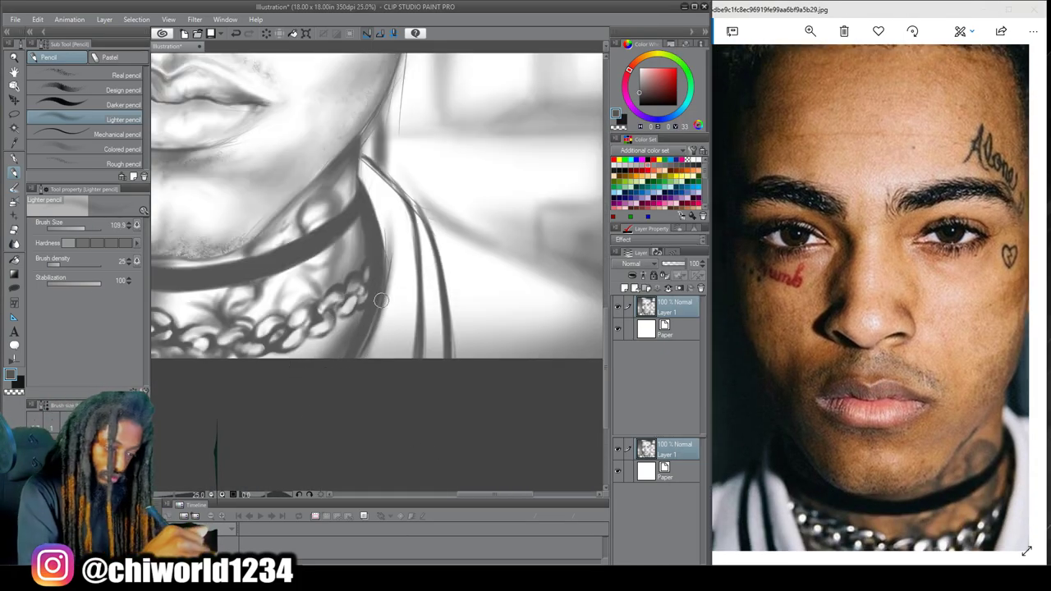
drag(407, 198, 420, 351)
mouse_move(329, 271)
mouse_down()
mouse_move(520, 227)
mouse_move(587, 227)
mouse_up()
Erase a lighter area near the collar and neck, and reshade around it with the Lighter pencil
key(e)
mouse_move(278, 166)
mouse_down()
mouse_move(310, 287)
mouse_move(254, 129)
mouse_move(261, 308)
mouse_up()
key(p)
mouse_move(202, 177)
mouse_down()
mouse_move(403, 265)
mouse_move(379, 392)
mouse_up()
drag(398, 283, 240, 363)
Shade beside the right-hand nostril wing at brush size 49.4 and density 56
key(ctrl+minus)
key(ctrl+minus)
drag(509, 254, 234, 277)
key(ctrl+plus)
key(ctrl+plus)
click(88, 229)
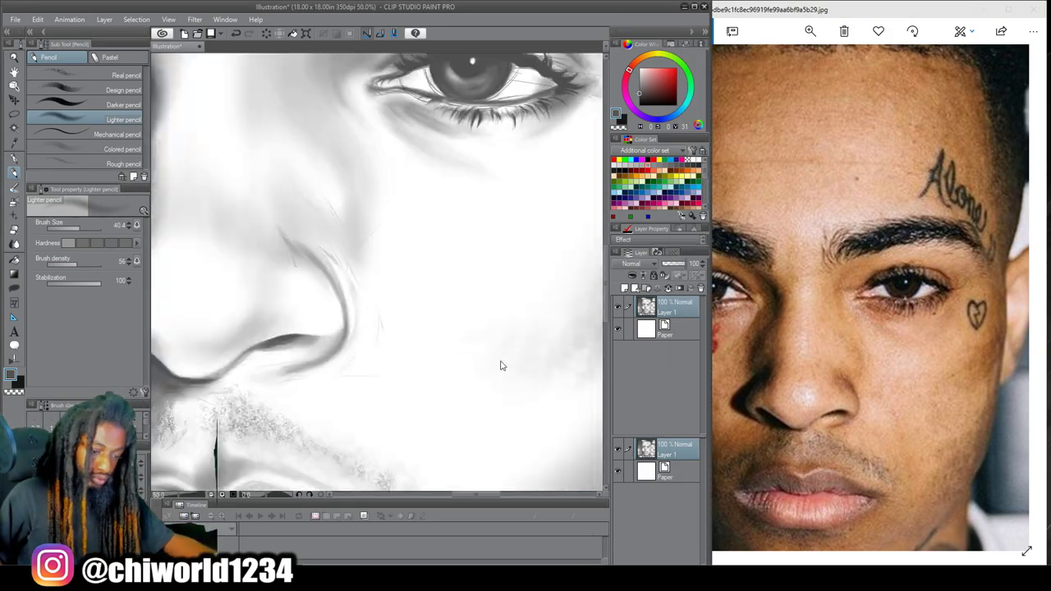
drag(374, 343, 414, 337)
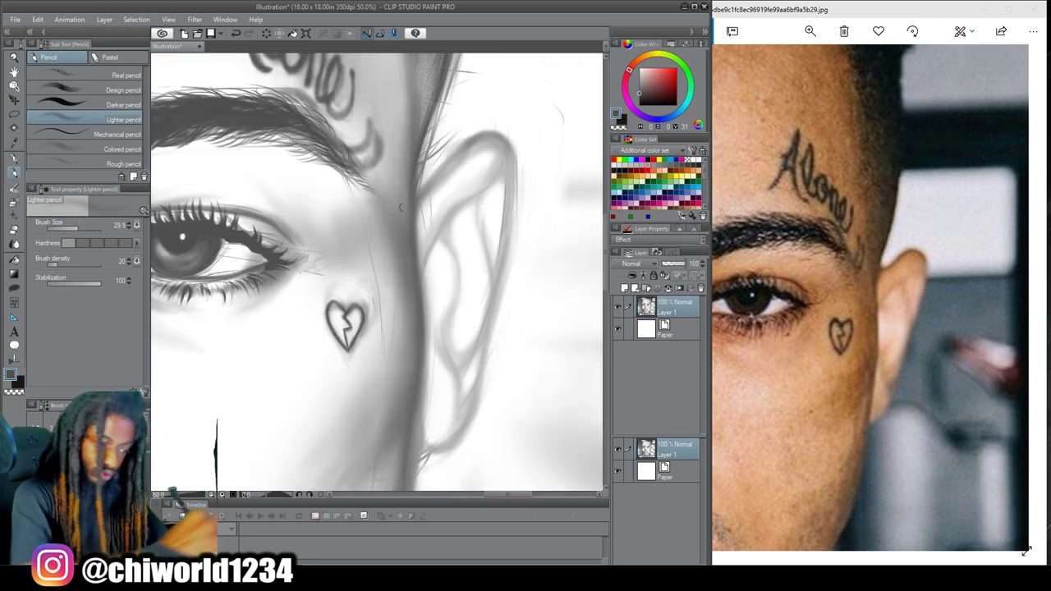
Darken the ear's upper rim, lobe and inner folds with the Lighter pencil, using size 49.4 and density 10
drag(479, 129, 430, 186)
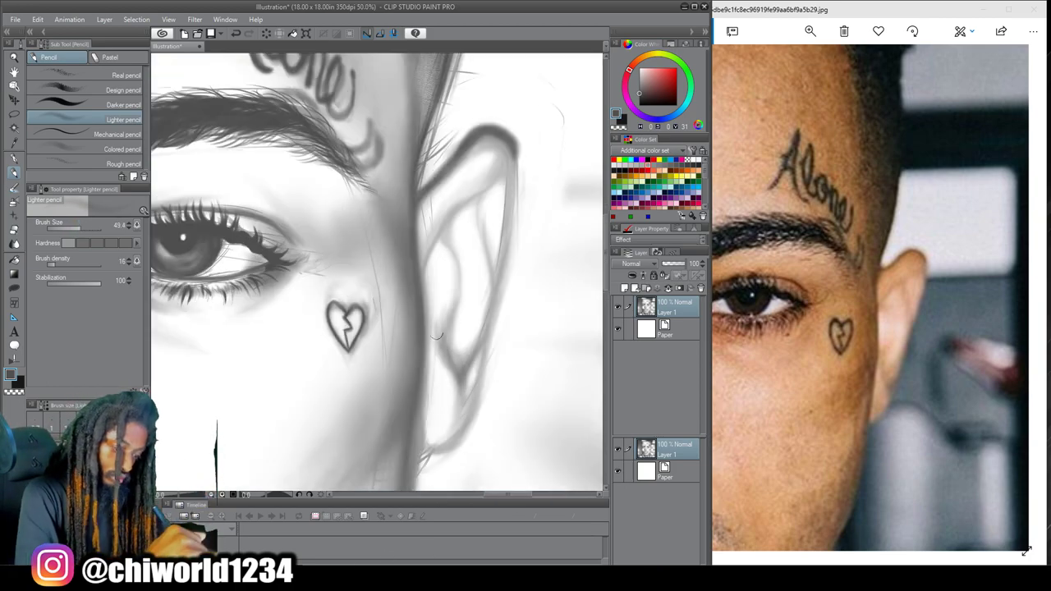
mouse_move(495, 311)
mouse_down()
mouse_move(488, 190)
mouse_move(440, 443)
mouse_up()
drag(456, 344, 485, 213)
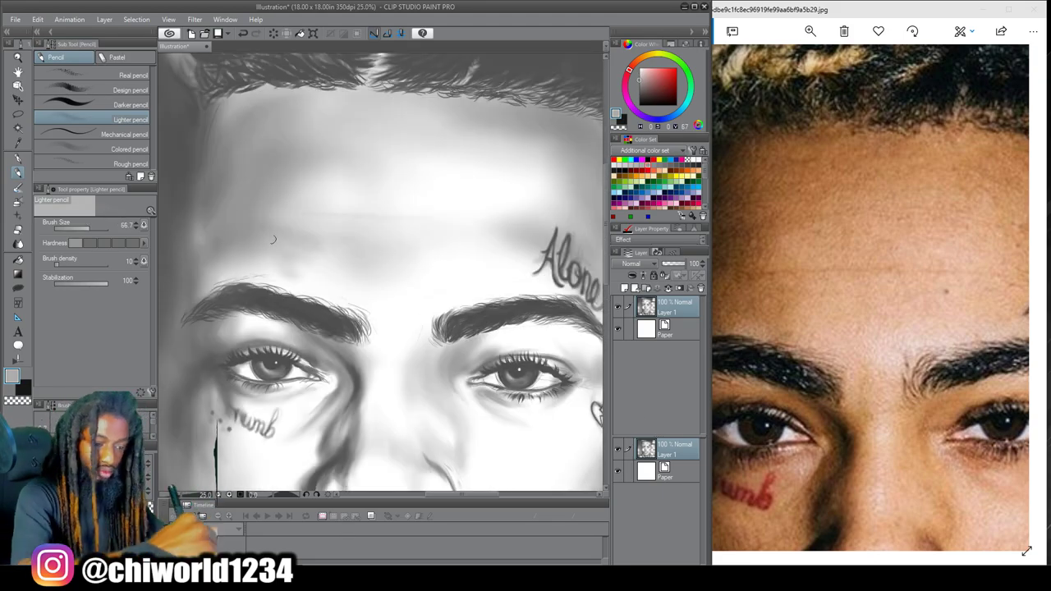
Shade the edges of the lower lip and the area beneath it at brush size 121.5 and density 18
scroll(310, 245, down, 2)
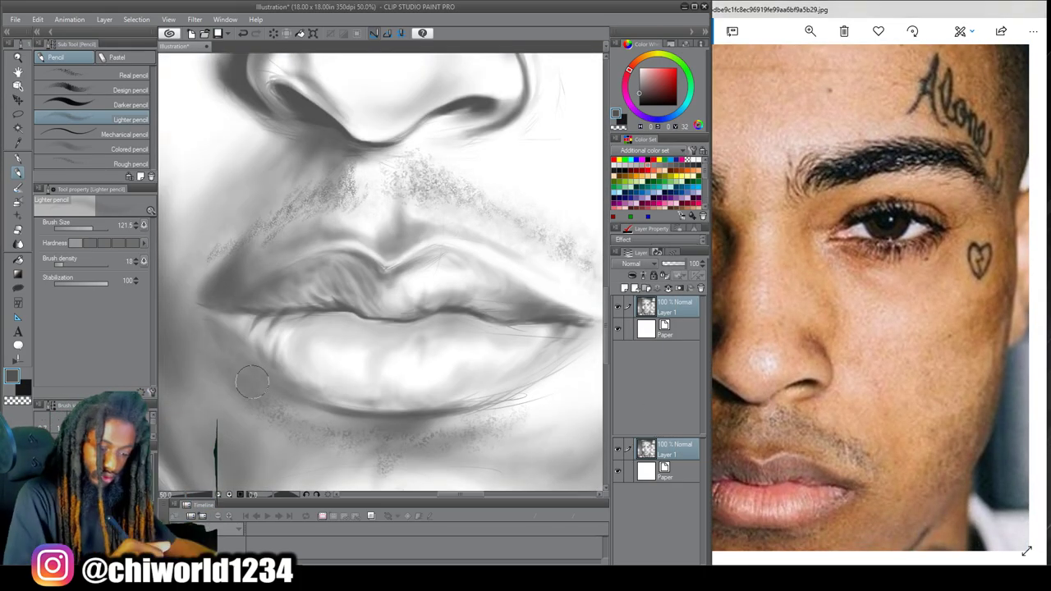
drag(526, 287, 259, 304)
mouse_move(320, 337)
mouse_down()
mouse_move(452, 386)
mouse_move(312, 362)
mouse_move(345, 329)
mouse_up()
drag(344, 329, 500, 337)
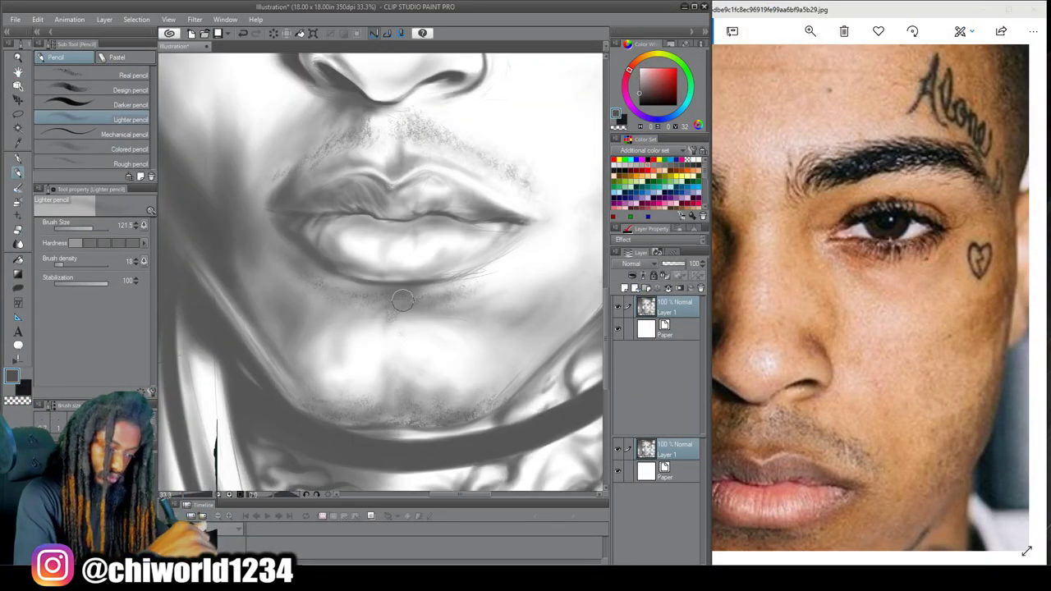
drag(402, 301, 352, 305)
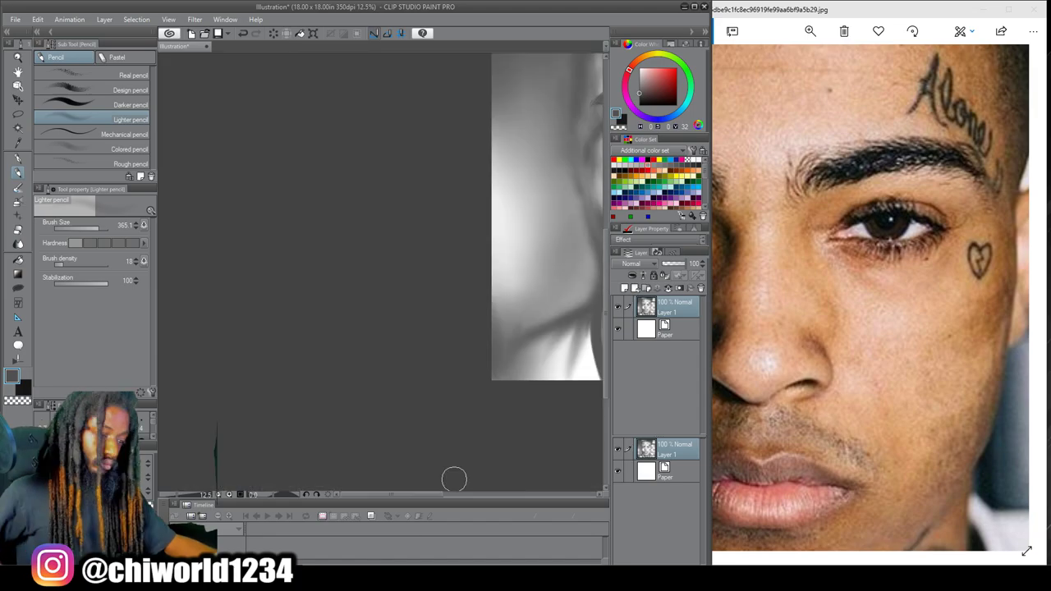